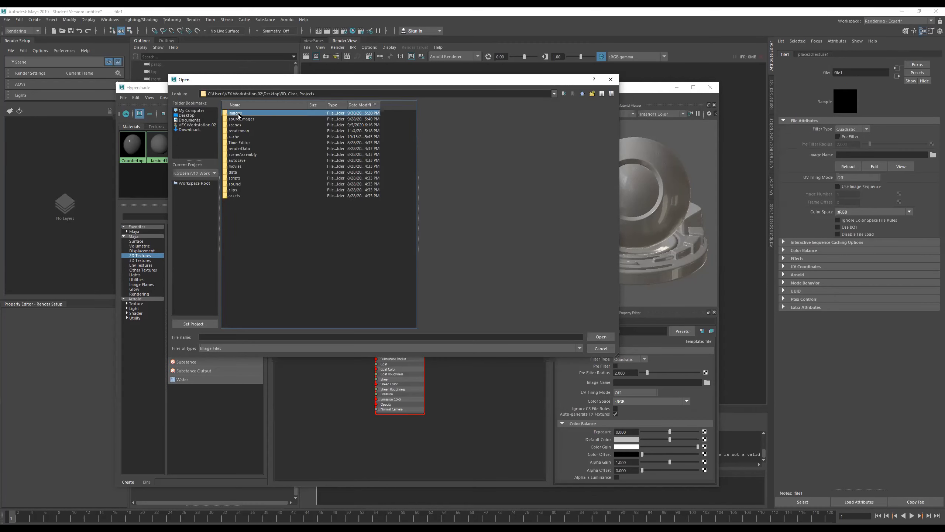
Step: Load MarbleL_UVD.tif from the images folder into the Countertop material's file texture and close the Hypershade
left_click(244, 114)
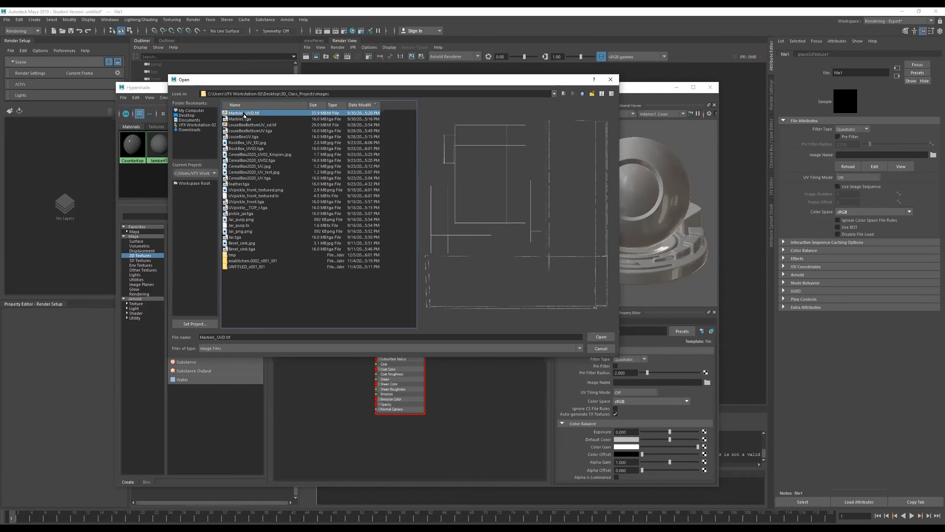
double_click(243, 114)
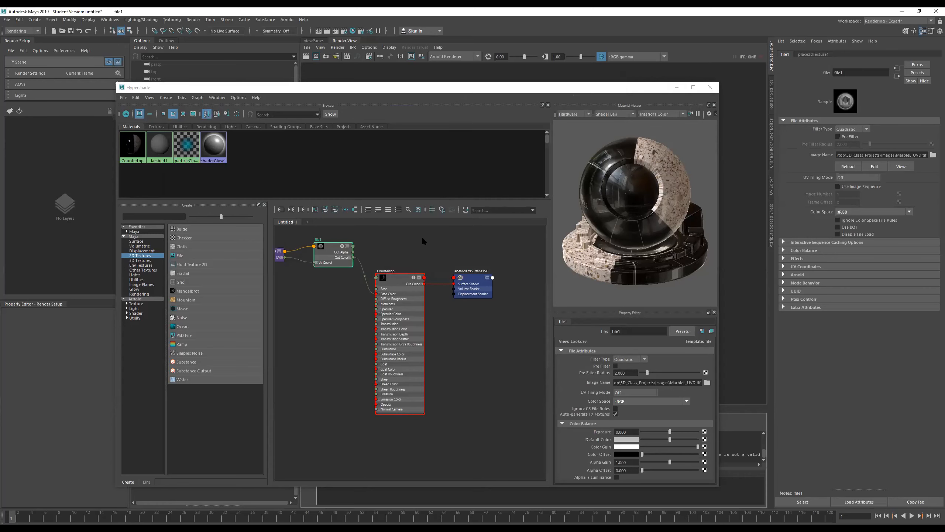
left_click_drag(446, 87, 459, 85)
left_click(723, 86)
Step: Switch to the Maya Classic workspace and display the countertop shaded with its texture maps
left_click(890, 20)
left_click(884, 29)
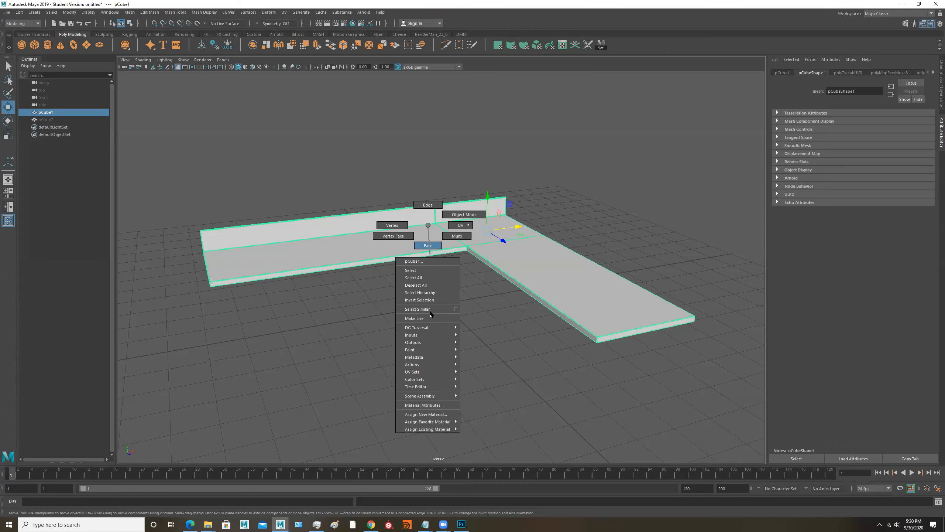
right_click_drag(427, 246, 472, 425)
left_click_drag(500, 346, 494, 357, "alt")
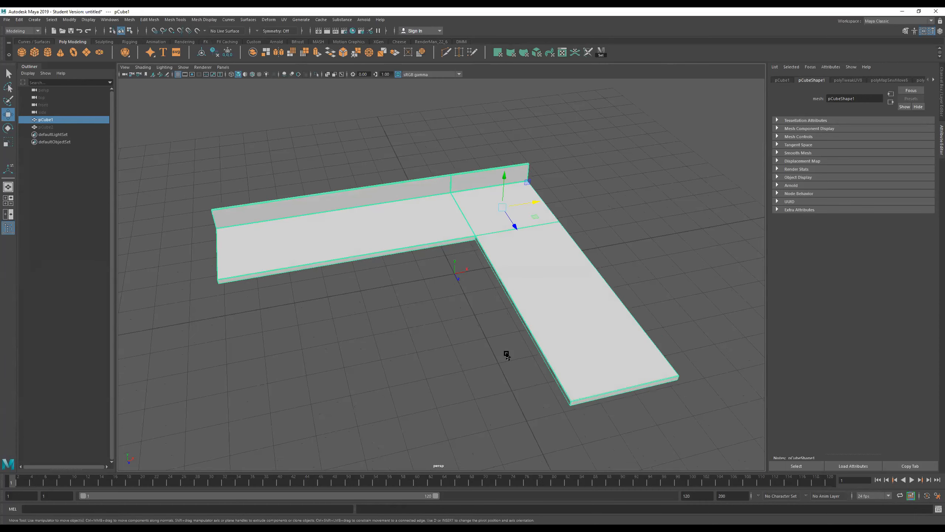
key("4")
key("5")
key("6")
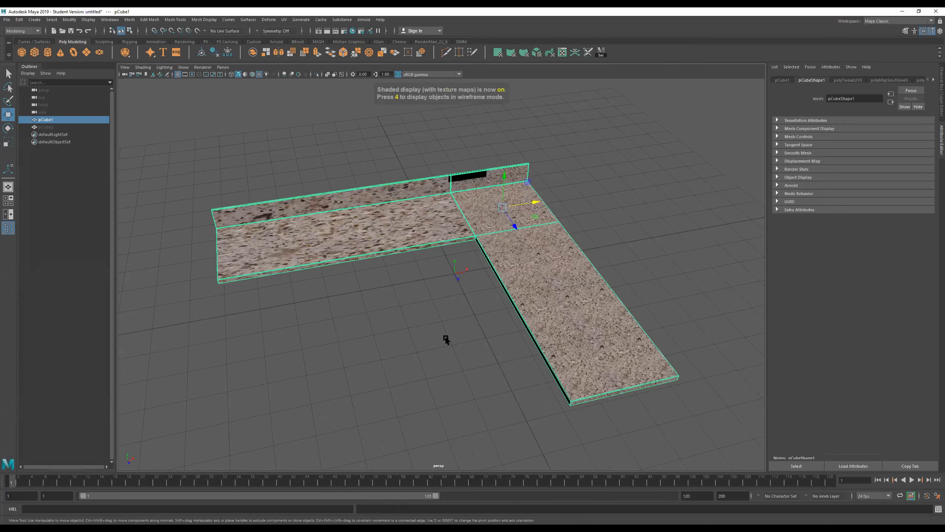
Step: Inspect the marble texture on the top surface and side edges of the countertop's front leg
left_click(465, 279)
left_click_drag(465, 280, 500, 257, "alt")
left_click(502, 237)
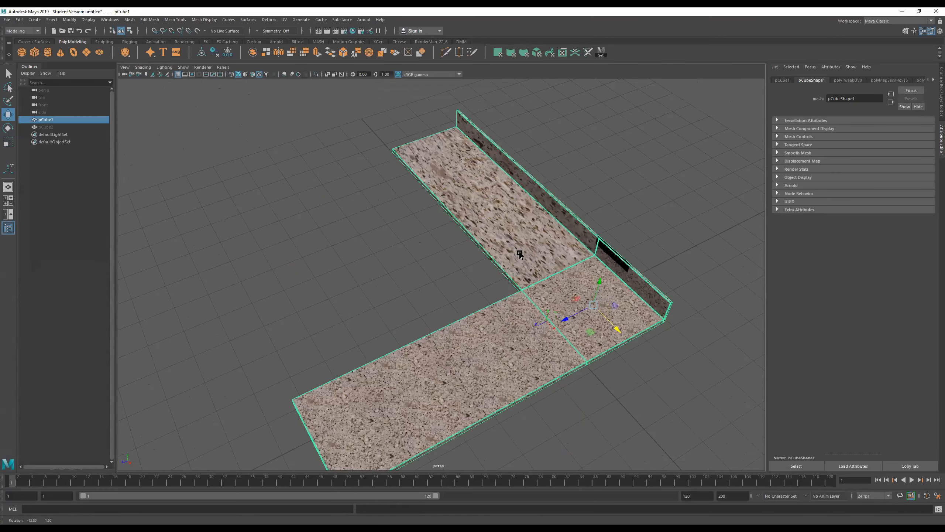
scroll(520, 255, "up", 1)
scroll(485, 274, "up", 1)
scroll(438, 342, "up", 1)
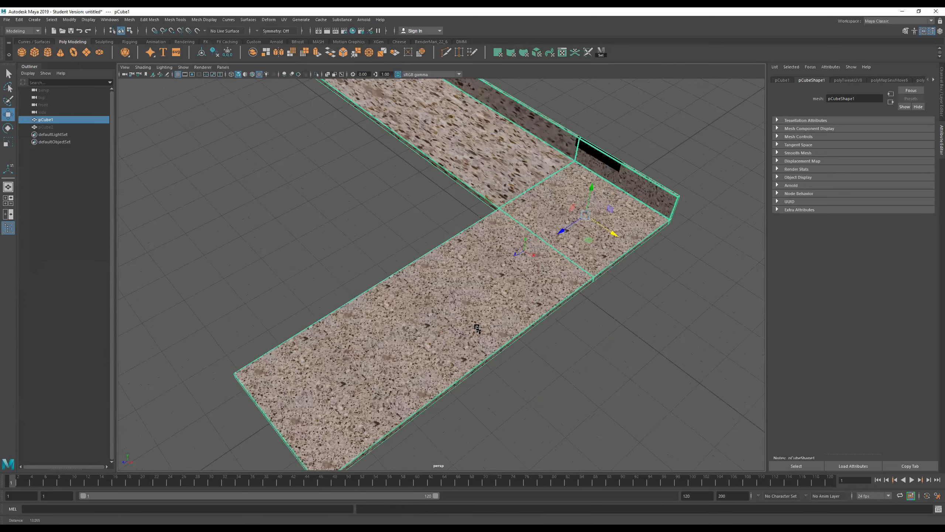
scroll(477, 328, "up", 2)
scroll(484, 348, "up", 1)
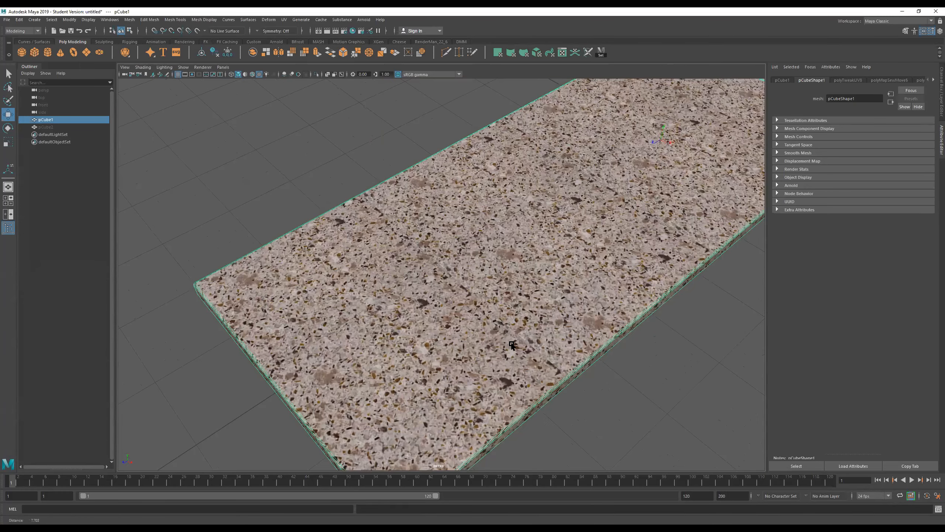
left_click_drag(525, 327, 532, 299, "alt")
middle_click_drag(532, 299, 458, 397, "alt")
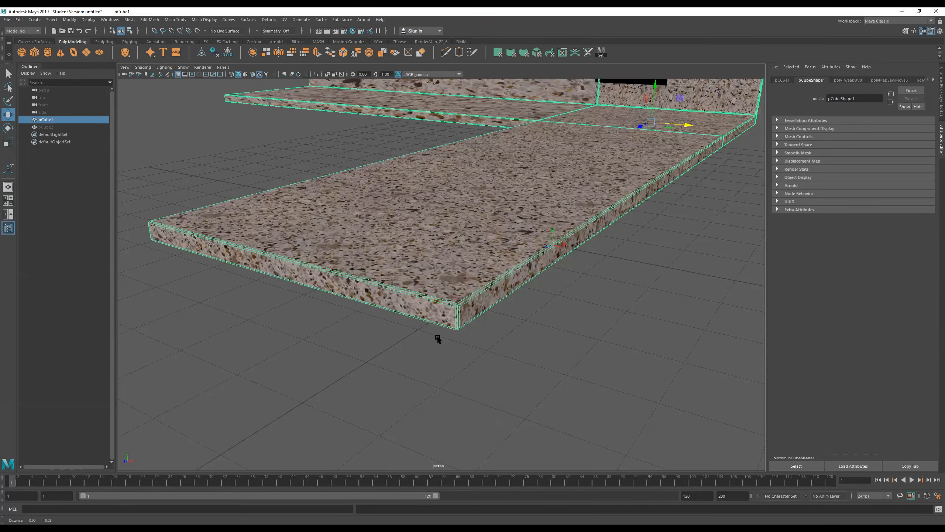
scroll(430, 374, "down", 3)
left_click(574, 390)
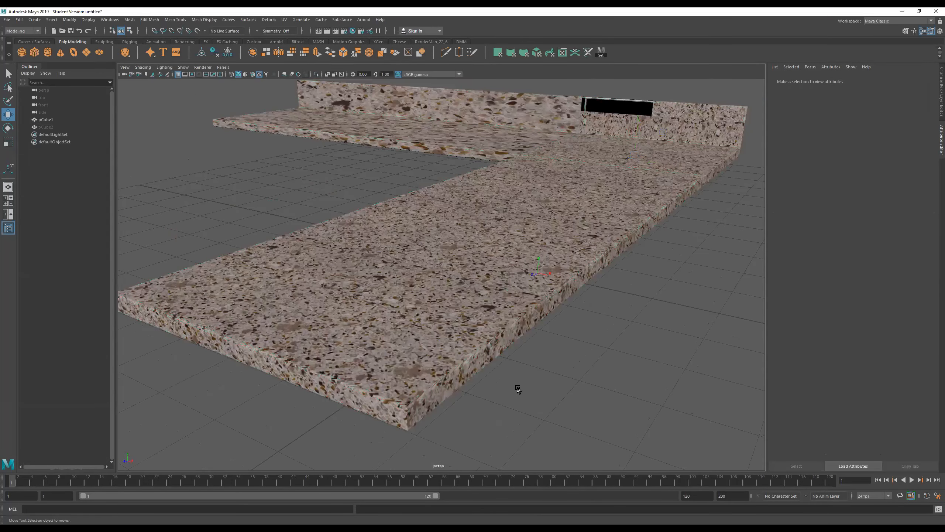
scroll(549, 369, "down", 5)
left_click_drag(574, 323, 557, 291, "alt")
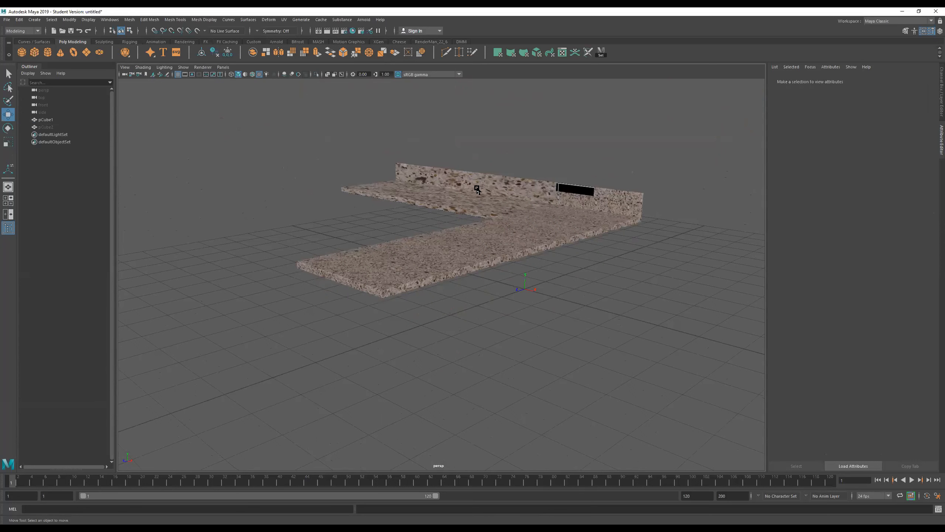
Step: Examine the marble grain on the countertop's back leg and backsplash, comparing its scale with the corner section
left_click_drag(472, 202, 474, 170, "alt")
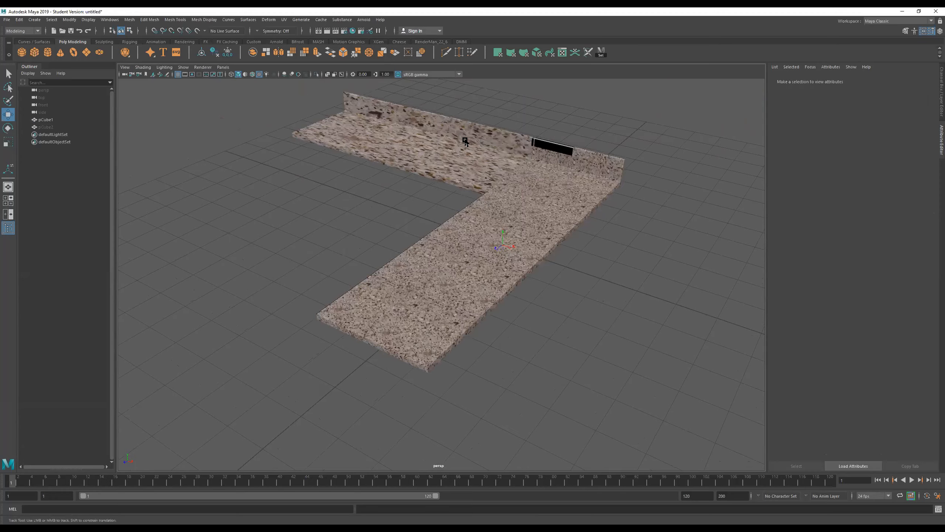
middle_click_drag(466, 141, 391, 346, "alt")
right_click_drag(308, 343, 548, 344, "alt")
left_click_drag(352, 371, 419, 374, "alt")
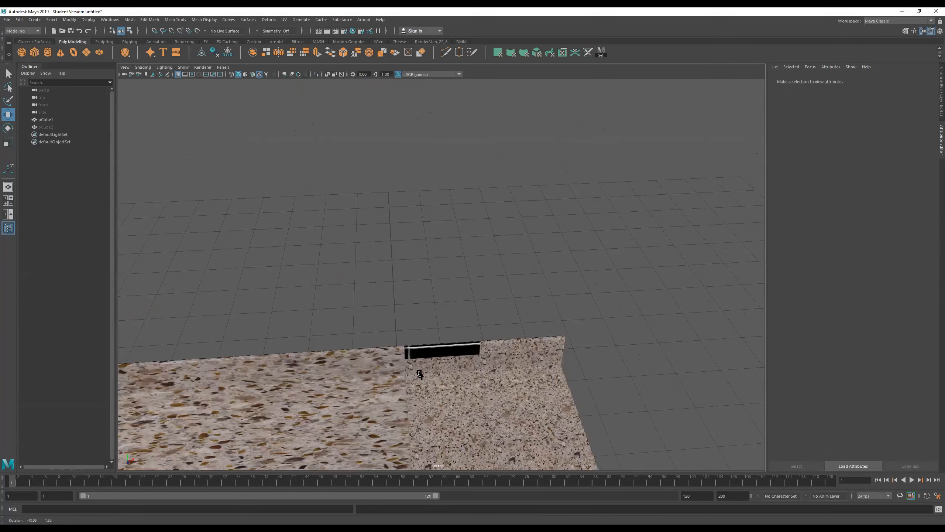
right_click_drag(407, 380, 572, 163, "alt")
left_click_drag(503, 269, 481, 255, "alt")
middle_click_drag(540, 297, 418, 208, "alt")
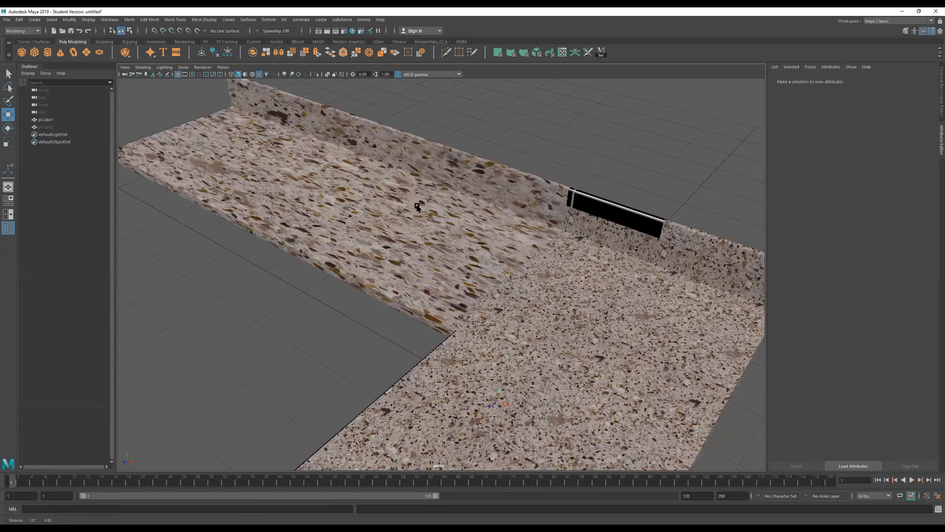
left_click_drag(454, 231, 502, 227, "alt")
left_click_drag(409, 240, 427, 226, "alt")
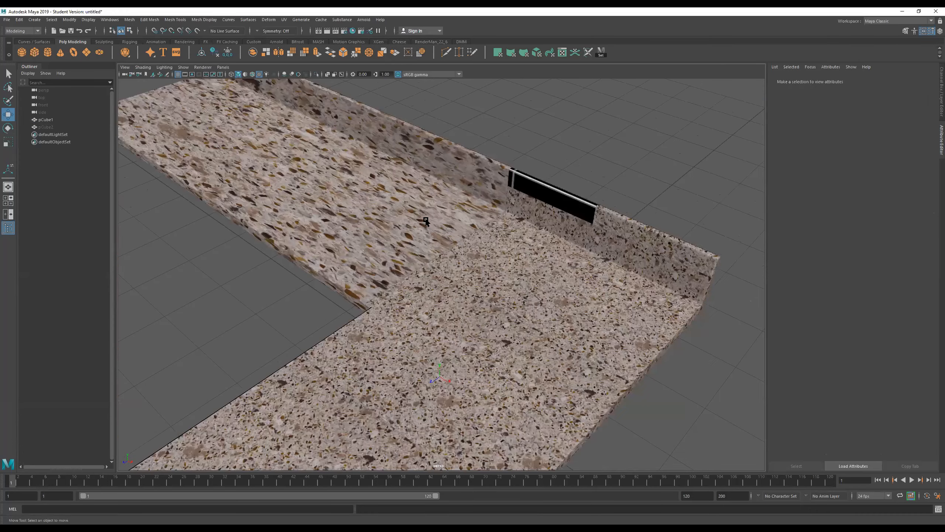
middle_click_drag(435, 224, 503, 274, "alt")
right_click_drag(416, 267, 520, 266, "alt")
left_click_drag(518, 266, 526, 248, "alt")
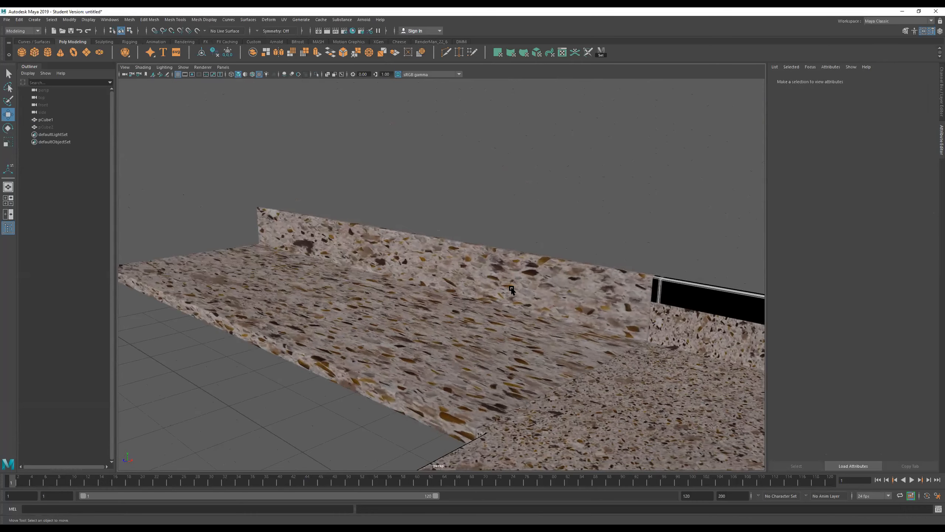
left_click_drag(472, 296, 501, 280, "alt")
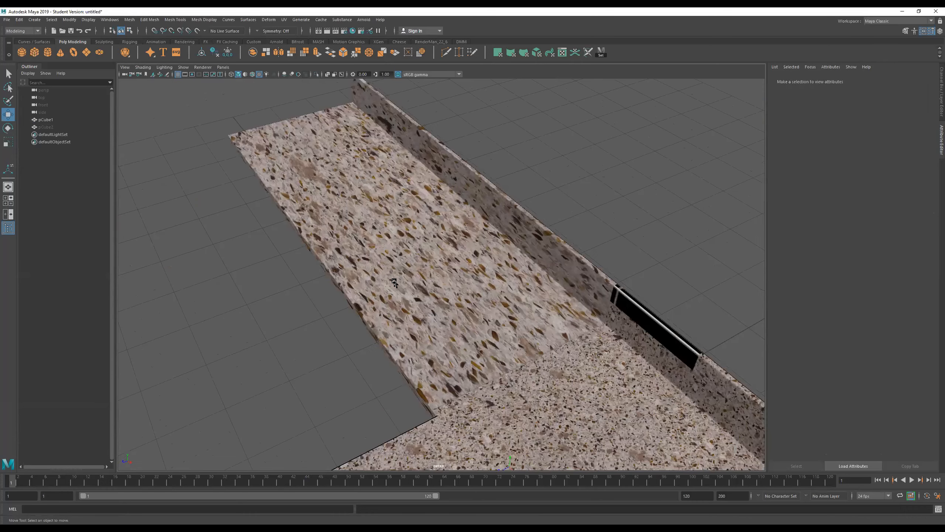
right_click_drag(394, 283, 347, 295, "alt")
left_click_drag(526, 240, 506, 203, "alt")
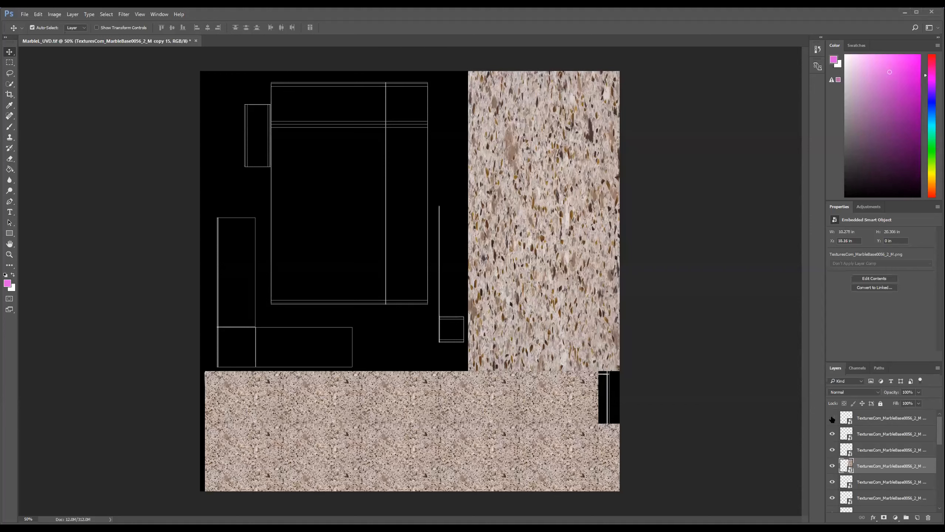
Step: Switch to Photoshop and hide the stretched marble layer covering the tall UV strip
left_click(873, 419)
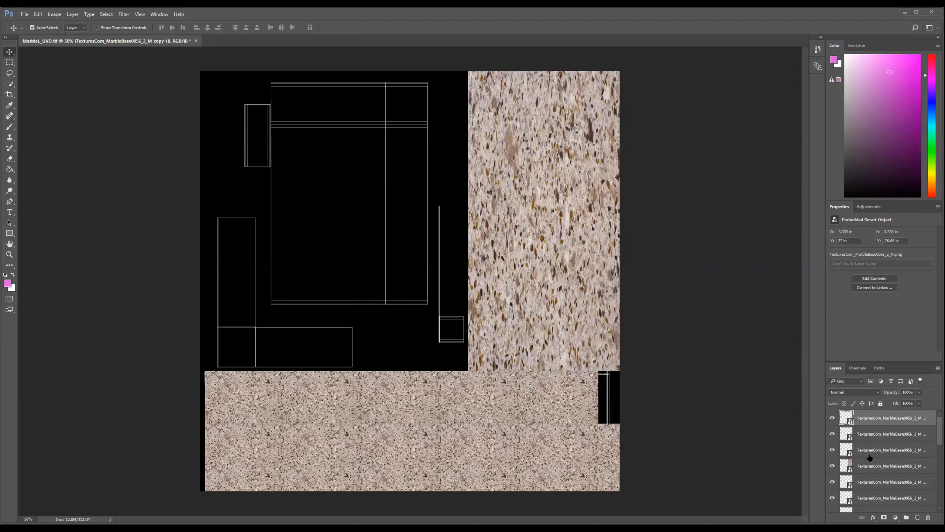
left_click(842, 464)
left_click(832, 466)
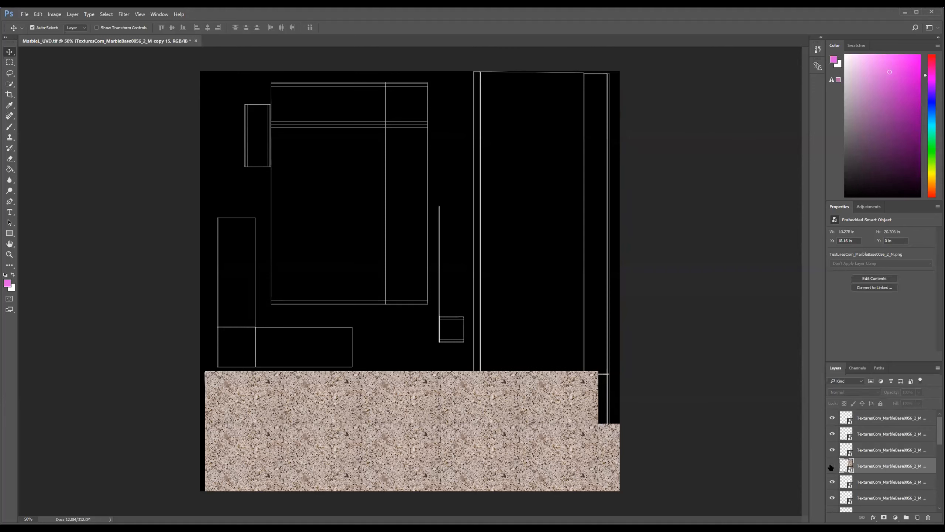
Step: Duplicate the three marble tile layers at the head of the layer stack
left_click(871, 449)
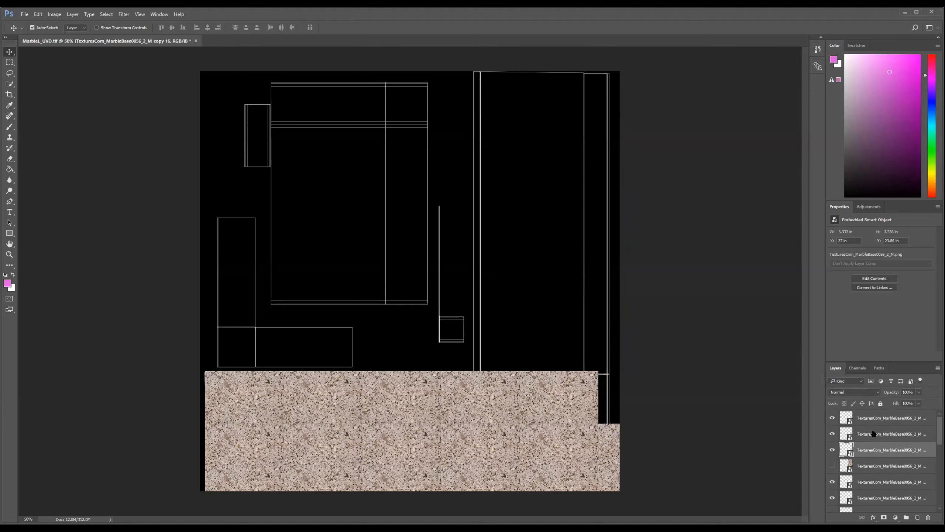
left_click(873, 433, "shift")
left_click(875, 418, "shift")
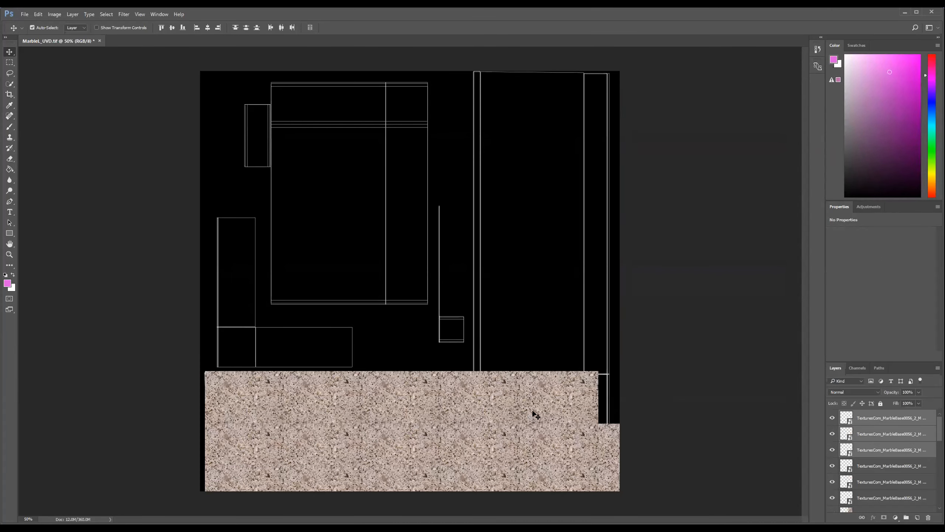
Step: Try to move the duplicated marble tiles up into the tall UV strip
left_click_drag(536, 415, 525, 320)
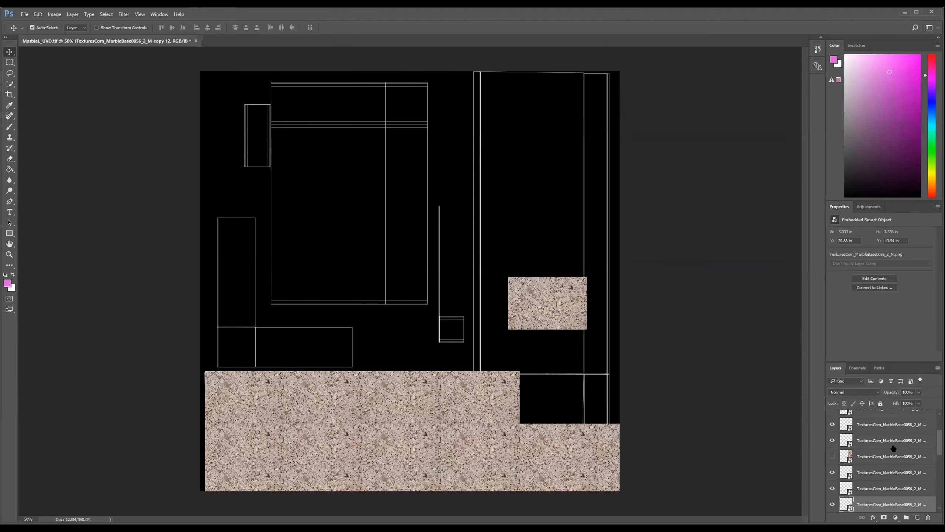
scroll(893, 448, "up", 2)
left_click(871, 433)
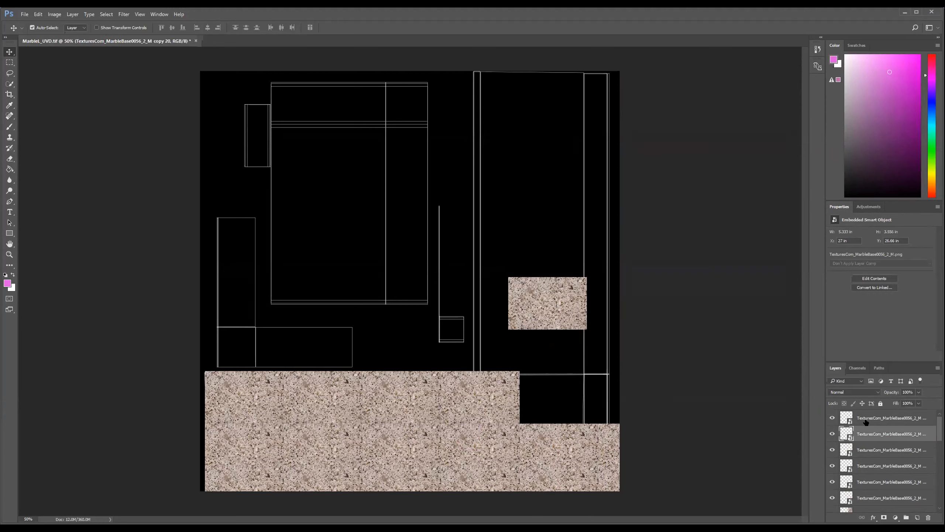
left_click(865, 420, "shift")
left_click_drag(494, 416, 516, 383)
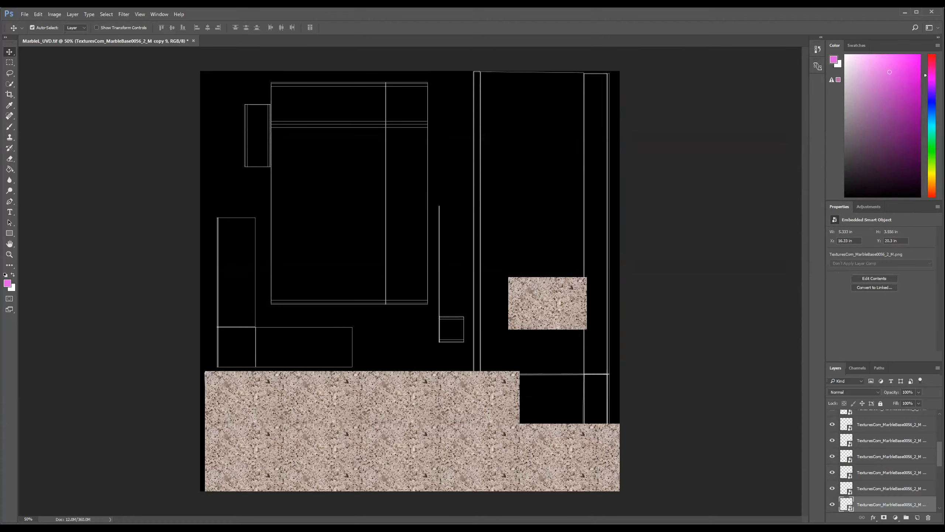
left_click_drag(542, 291, 574, 399, "ctrl")
Step: Duplicate the 2×2 block of marble tiles that sits below the tall UV strip
left_click(587, 454)
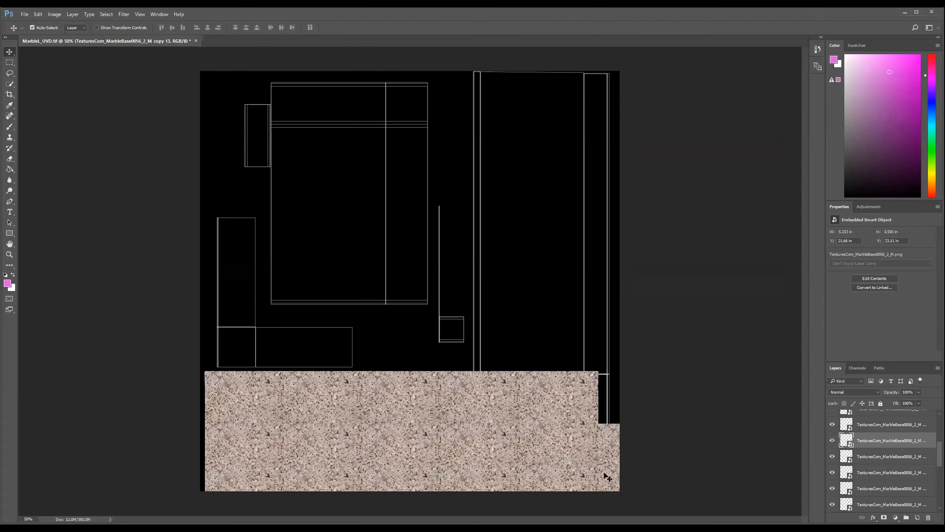
left_click(601, 478)
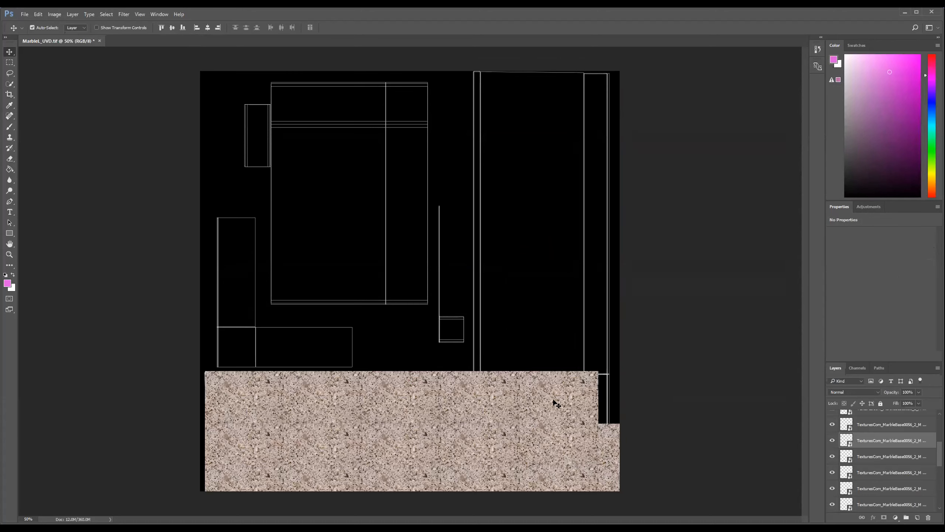
left_click(555, 401)
left_click(540, 437, "shift")
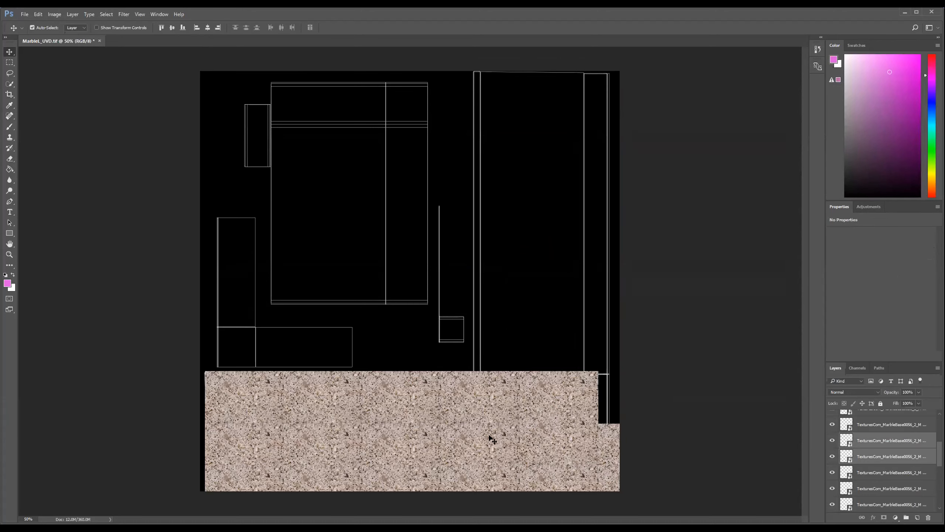
left_click(490, 439, "shift")
left_click(497, 403, "shift")
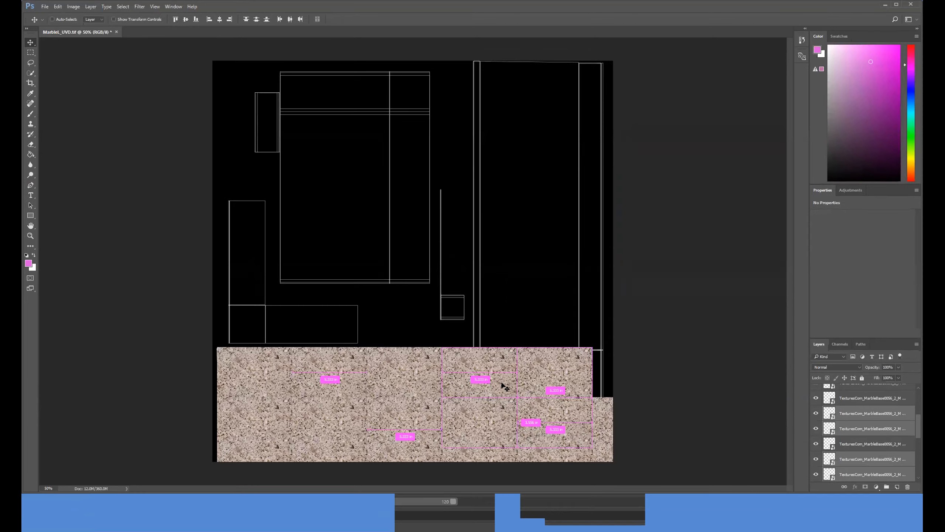
key("ctrl+j")
Step: Place the duplicated block over the lower part of the tall UV strip and fill the notch beneath it with a spare tile
left_click_drag(486, 399, 488, 299)
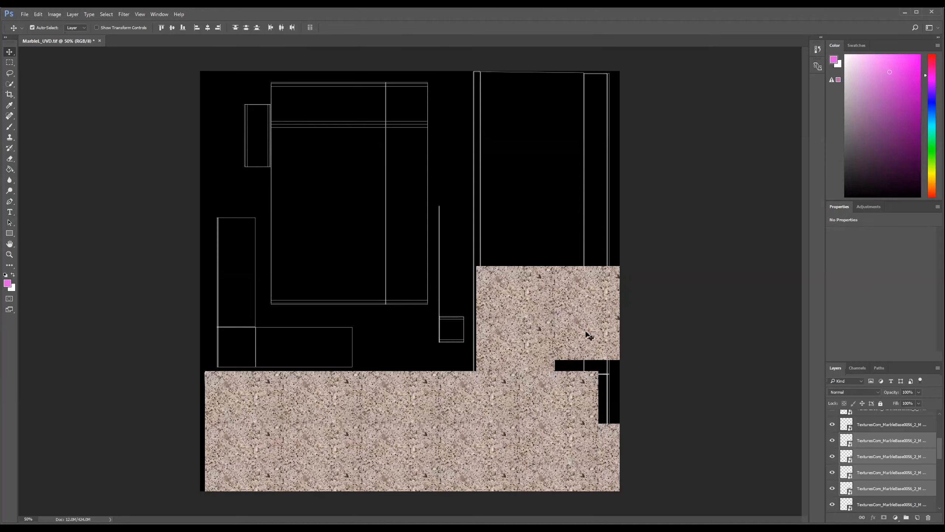
mouse_move(602, 348)
left_mouse_down()
mouse_move(595, 330)
mouse_move(595, 363)
left_mouse_up()
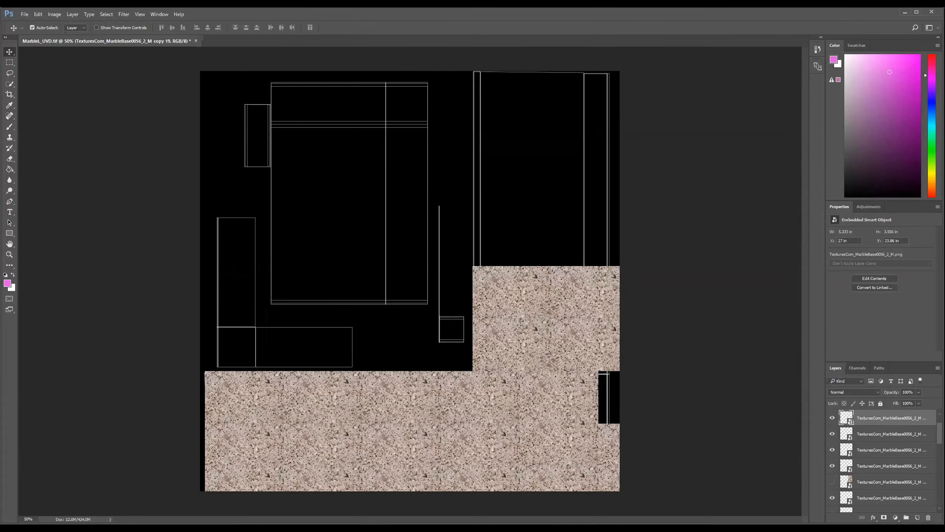
left_click_drag(605, 409, 600, 352)
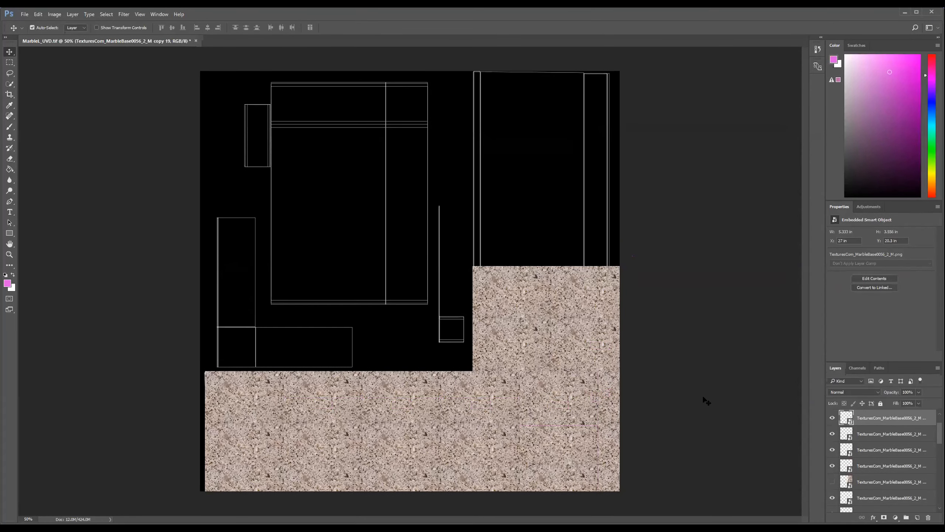
Step: Copy the uppermost 2×2 marble block directly above itself, extending the tiling up the tall UV strip
left_click(586, 347)
left_click(513, 325, "shift")
left_click(520, 293, "shift")
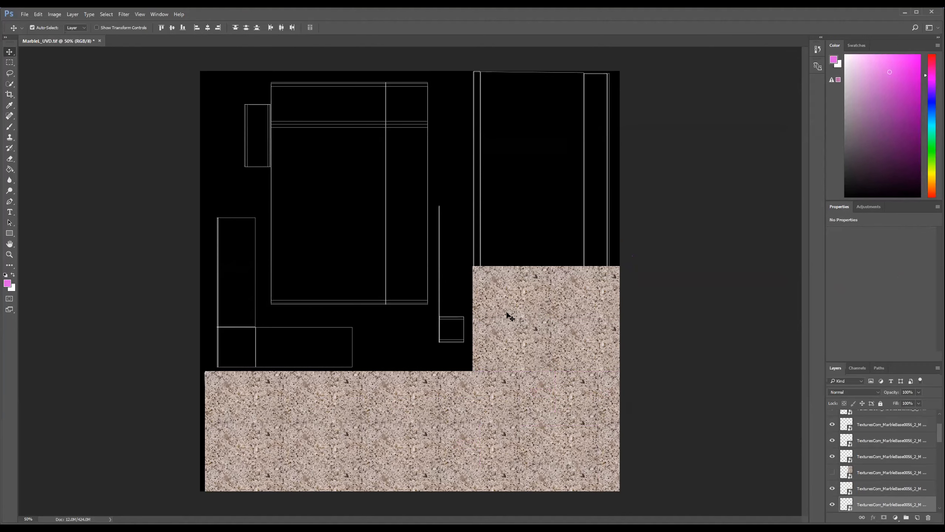
left_click_drag(507, 317, 508, 211)
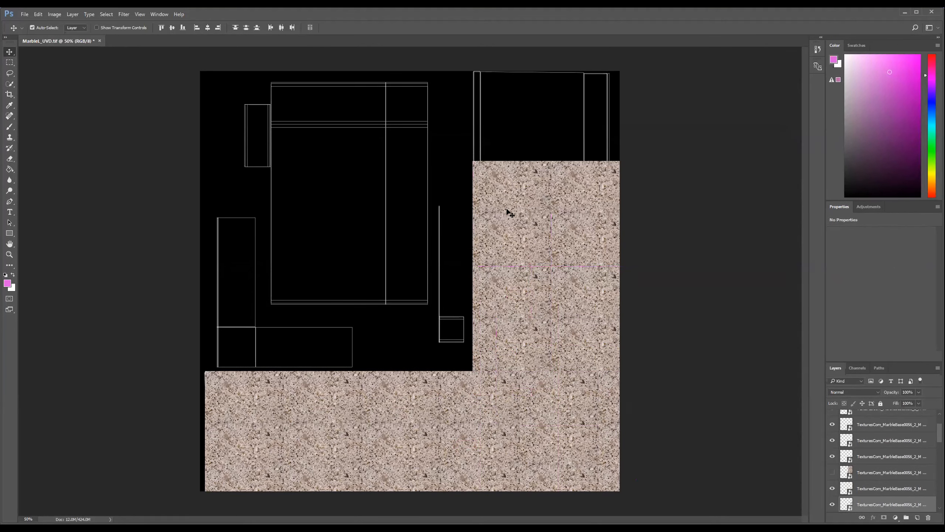
key("ctrl")
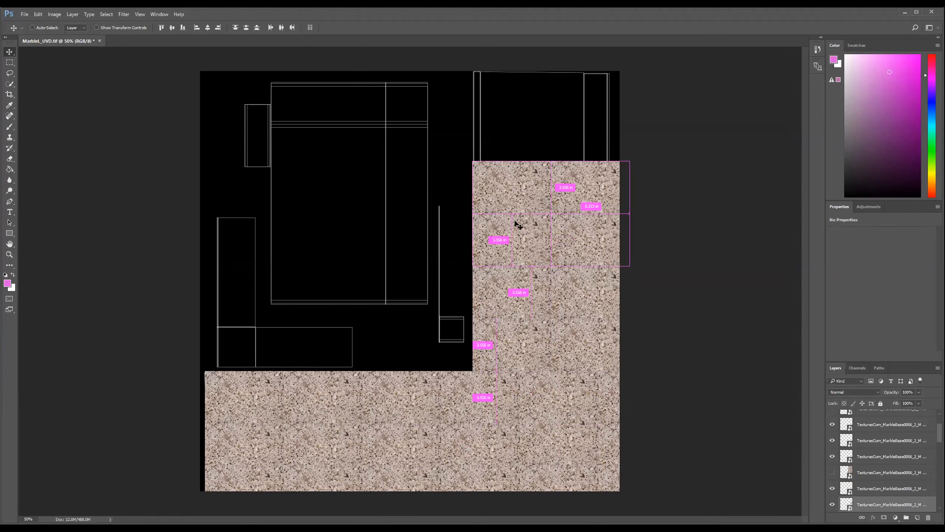
Step: Duplicate marble blocks over the top of the tall strip and the remaining UV shells in the map's upper-left area
left_click_drag(513, 211, 377, 241)
key("ctrl")
key("ctrl")
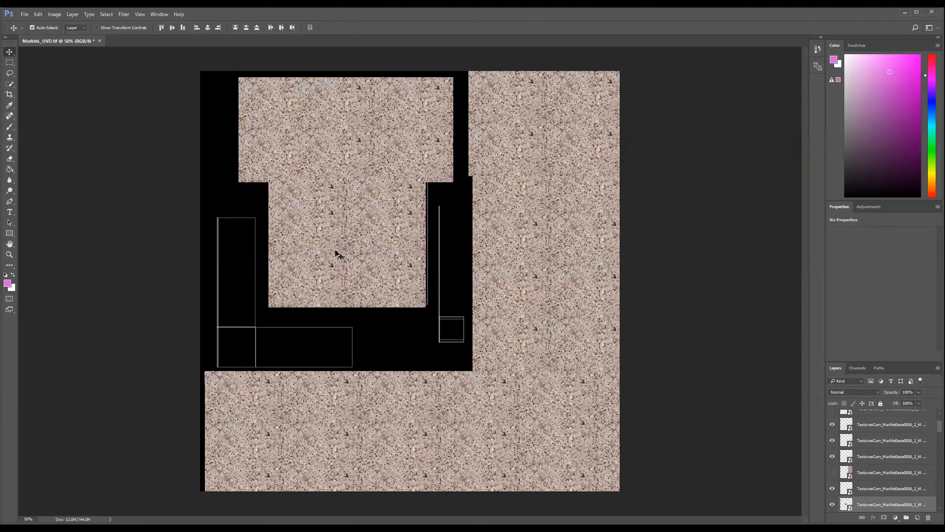
key("ctrl")
key("ctrl")
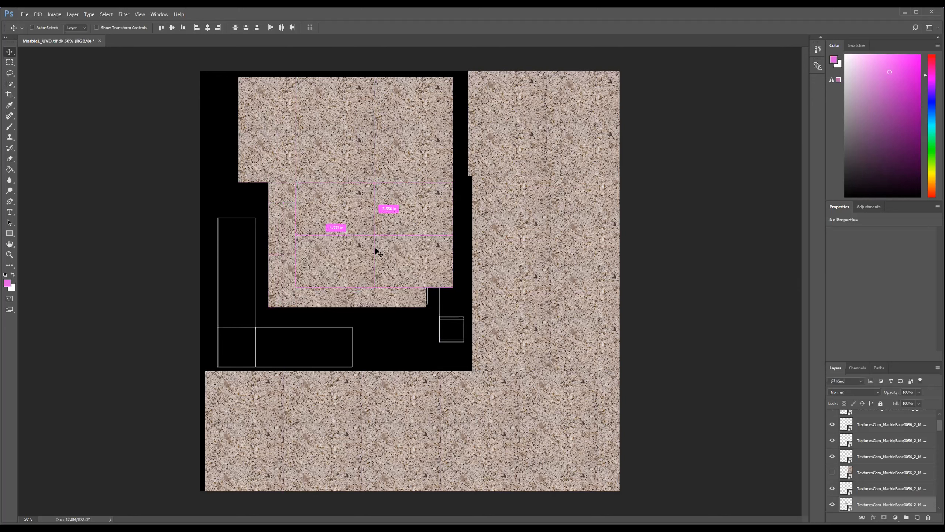
left_click_drag(397, 282, 283, 249, "alt")
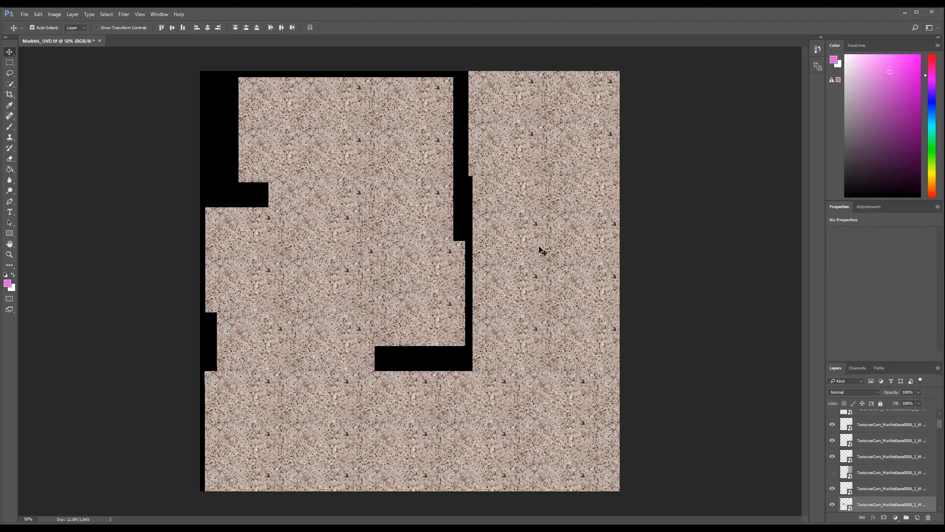
Step: Activate the Clone Stamp and merge all marble tile layers above the hidden stretched marble layer into one
left_click(10, 138)
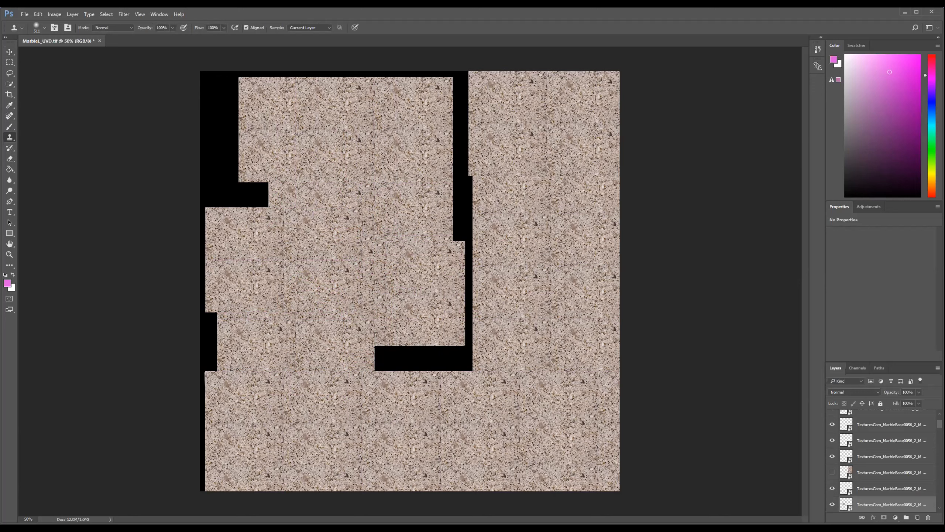
left_click(872, 421)
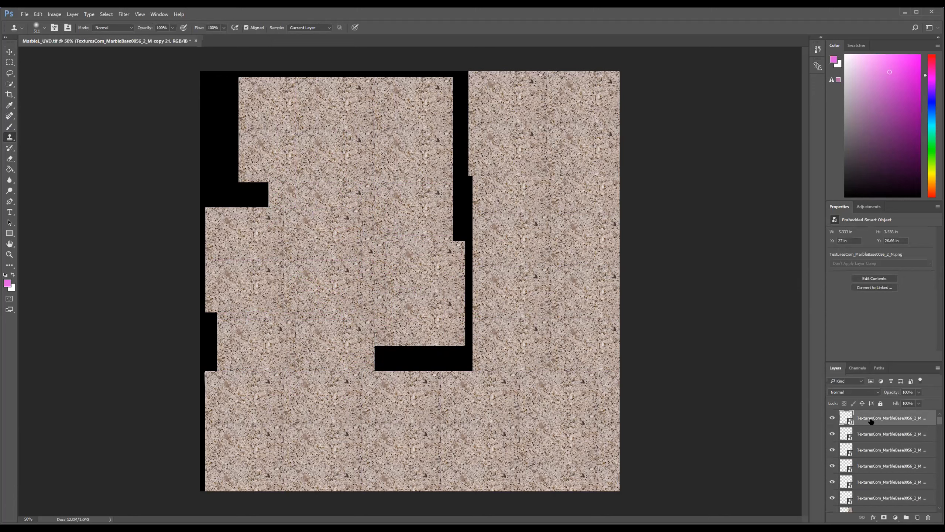
scroll(889, 443, "down", 1)
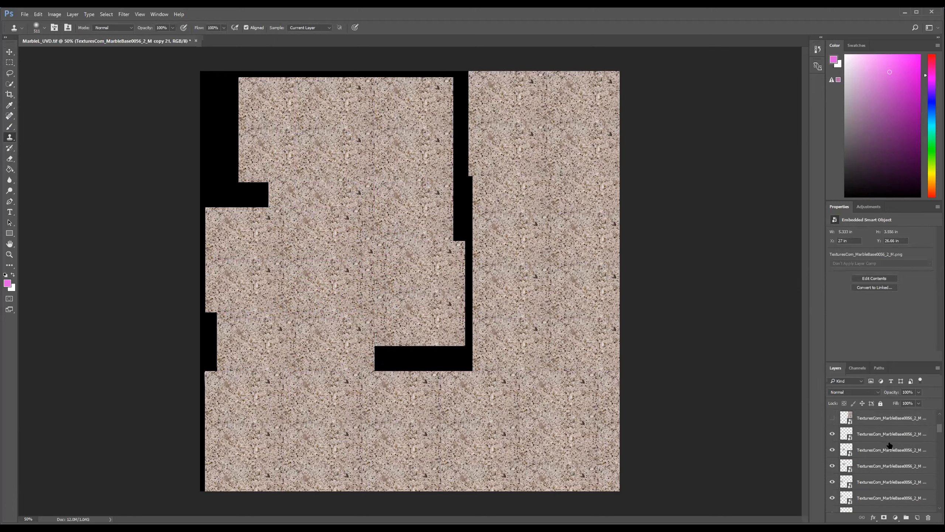
left_click(870, 499, "shift")
scroll(880, 422, "down", 2)
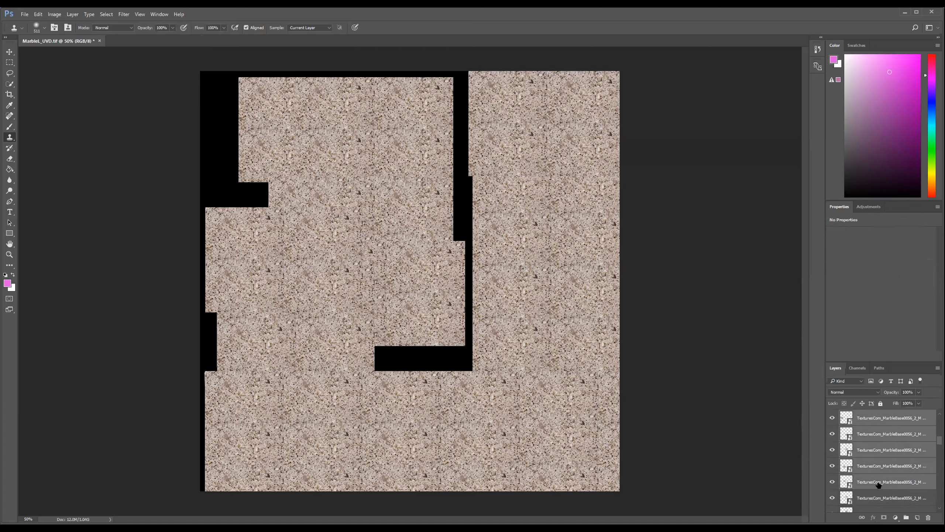
scroll(893, 479, "down", 1)
left_click(872, 466, "shift")
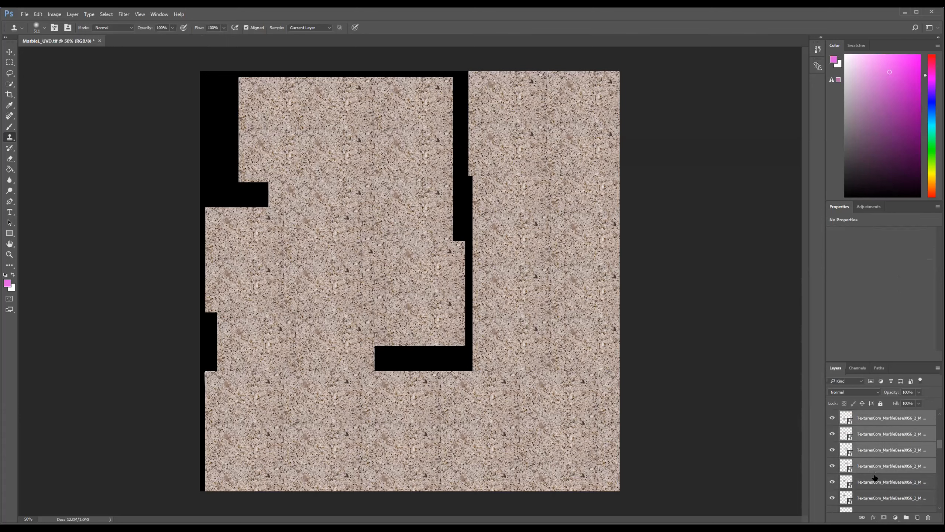
left_click(880, 484, "shift")
left_click(882, 496, "ctrl")
scroll(878, 465, "down", 3)
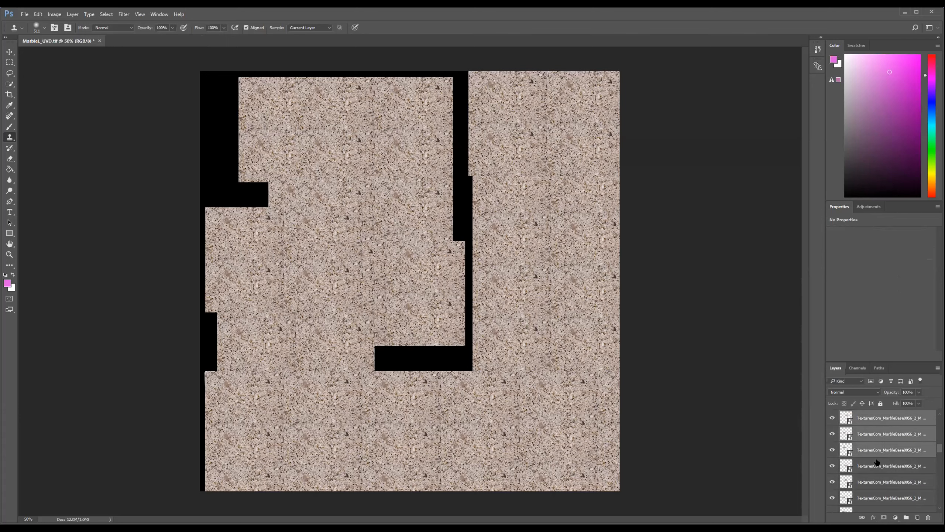
left_click(877, 471, "ctrl")
left_click(877, 485, "ctrl")
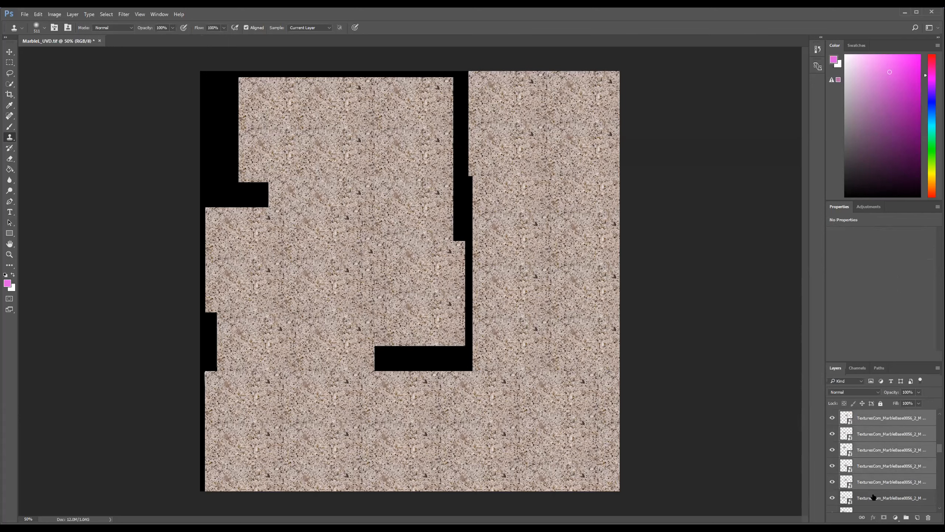
right_click(861, 454)
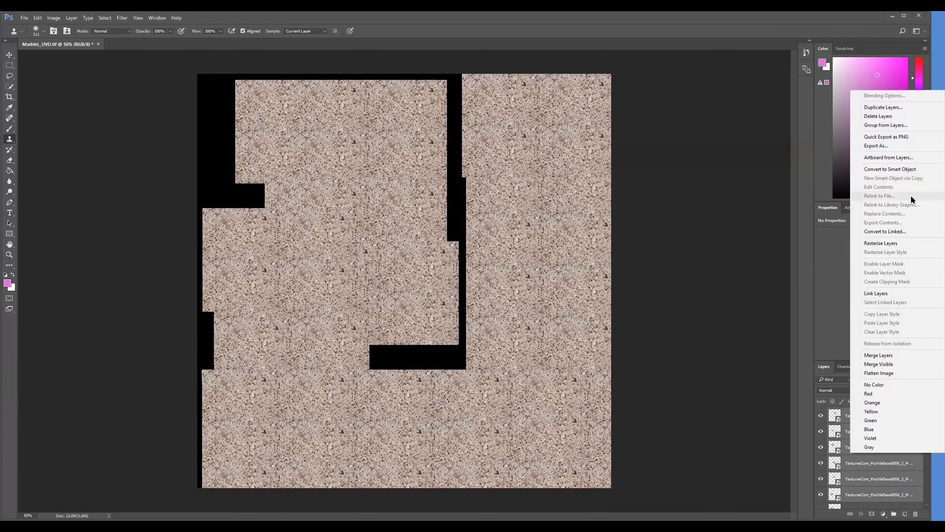
left_click(896, 353)
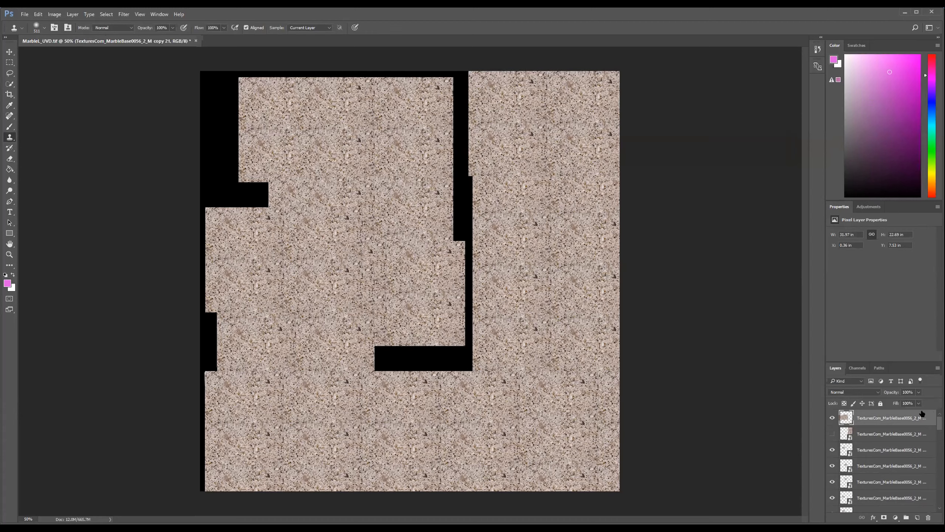
Step: Merge all marble tile layers between the hidden stretched marble layer and the Background into one layer
left_click(926, 459)
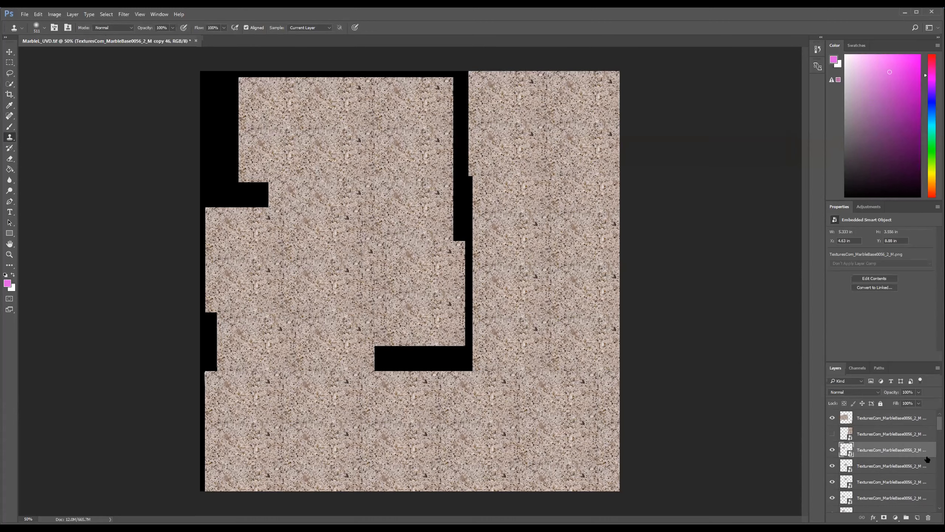
scroll(882, 461, "down", 5)
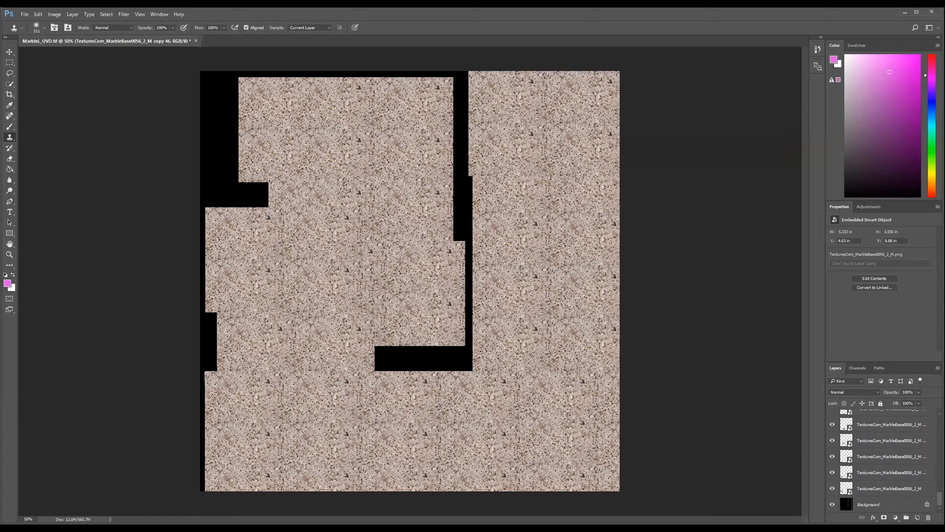
left_click(889, 488, "shift")
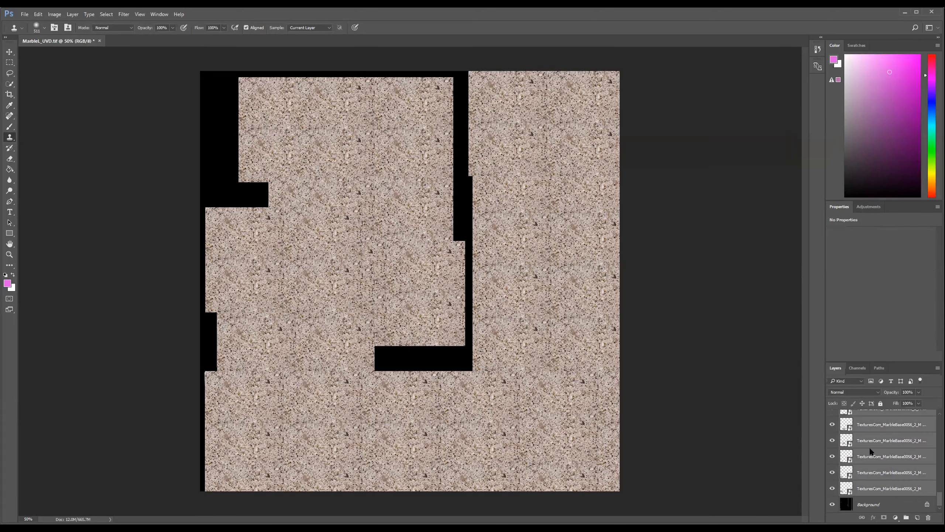
right_click(870, 451)
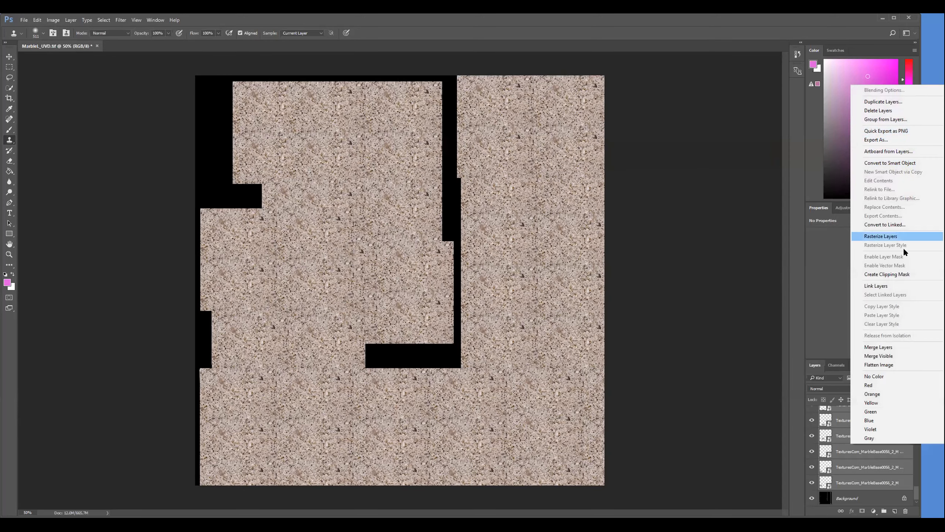
left_click(904, 347)
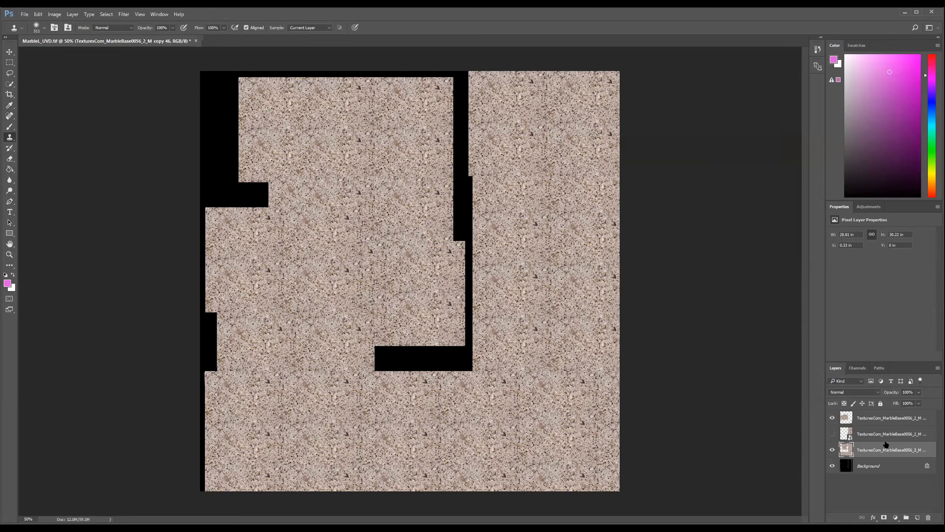
Step: Delete the hidden stretched marble layer that sits between the two merged marble layers
left_click(832, 435)
left_click(833, 434)
left_click(896, 439)
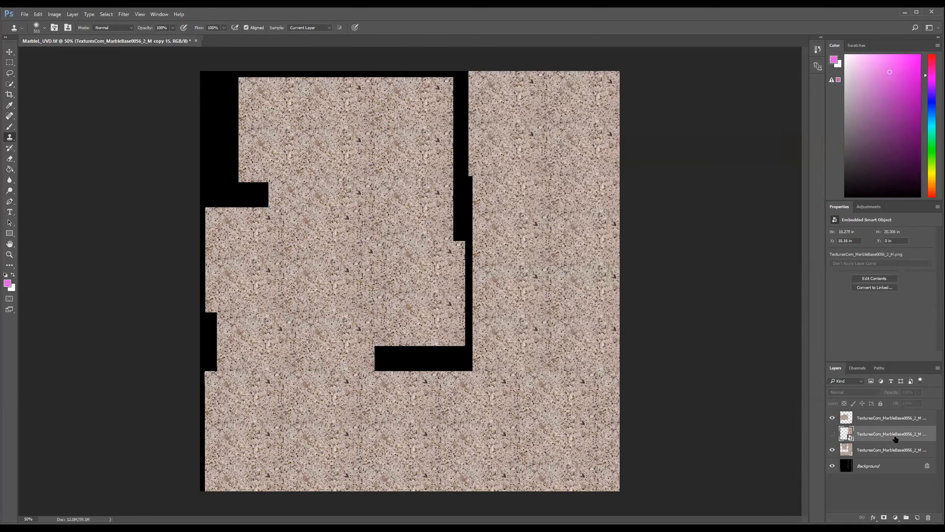
key("Delete")
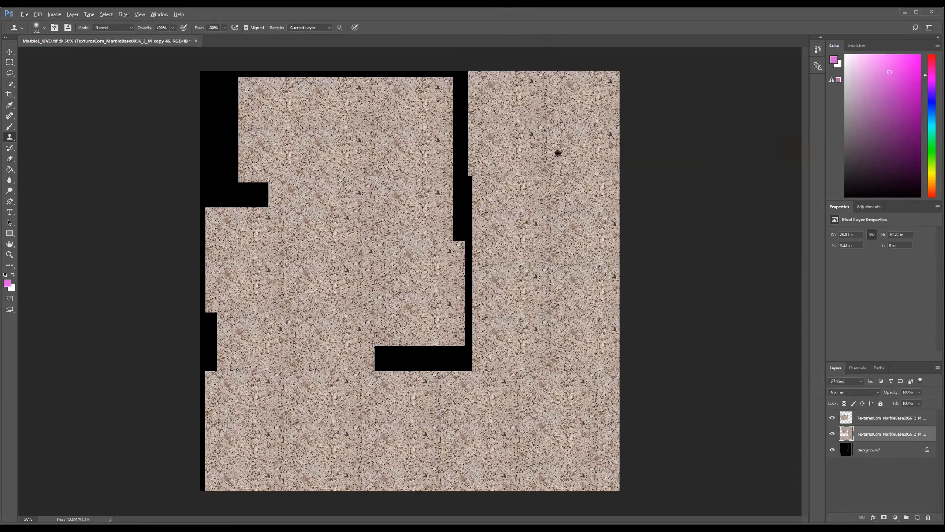
Step: Clone-stamp sampled marble over the tile seams down the middle of the tall strip on the lower marble layer
left_click(550, 165, "alt")
mouse_move(520, 234)
left_mouse_down()
mouse_move(517, 194)
mouse_move(551, 226)
mouse_move(562, 187)
mouse_move(559, 306)
mouse_move(556, 192)
mouse_move(546, 197)
left_mouse_up()
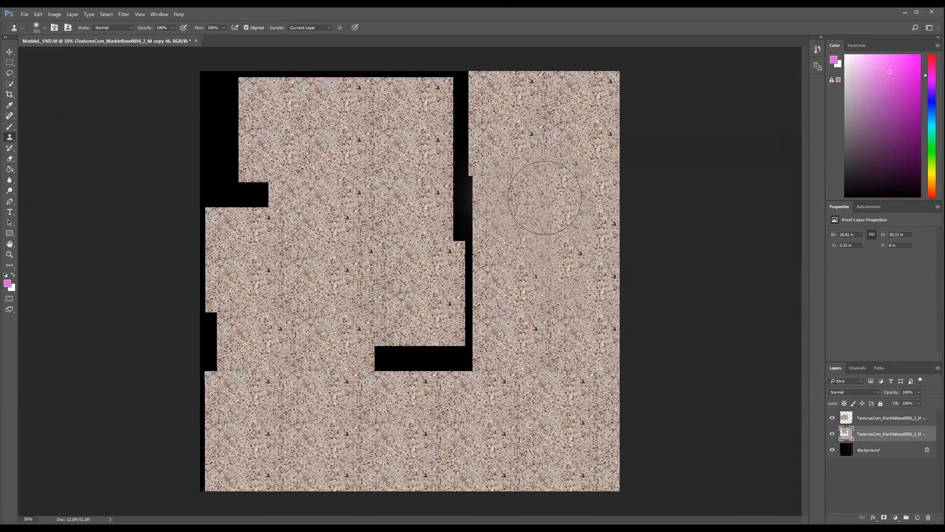
left_click(324, 159, "alt")
mouse_move(569, 306)
left_mouse_down()
mouse_move(537, 300)
mouse_move(515, 382)
mouse_move(563, 397)
mouse_move(575, 431)
left_mouse_up()
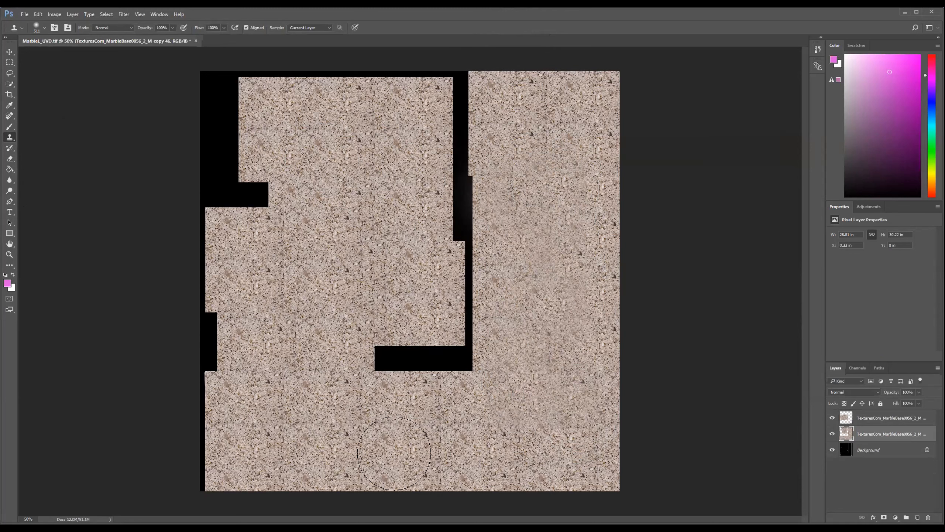
Step: Clone-stamp marble over the seams of the horizontal strip along the map's lower edge, undoing the accidental layer move
left_click(392, 425, "alt")
left_click_drag(392, 406, 348, 412)
mouse_move(457, 445)
left_mouse_down()
mouse_move(472, 442)
mouse_move(454, 429)
mouse_move(312, 416)
mouse_move(398, 420)
mouse_move(346, 383)
mouse_move(428, 407)
mouse_move(548, 407)
mouse_move(551, 298)
mouse_move(539, 277)
mouse_move(452, 402)
left_mouse_up()
key("ctrl+z")
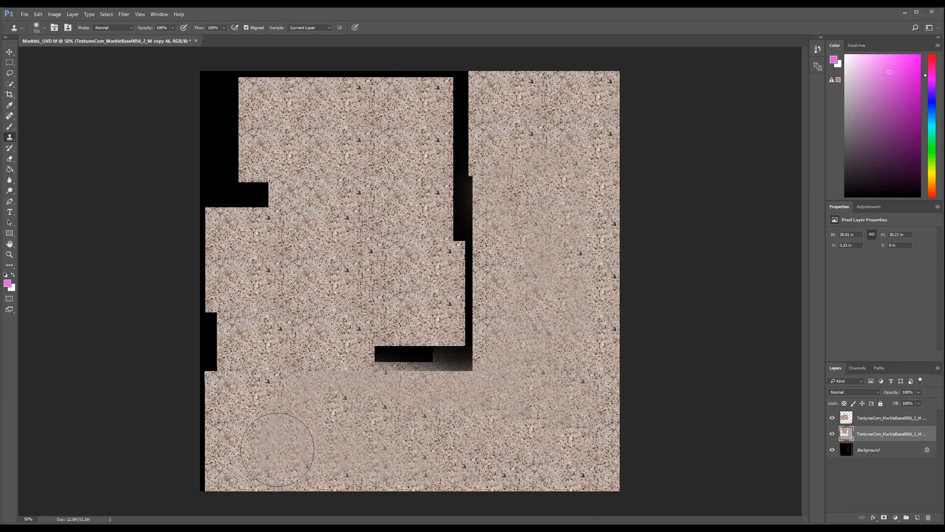
left_click_drag(414, 428, 383, 433, "ctrl")
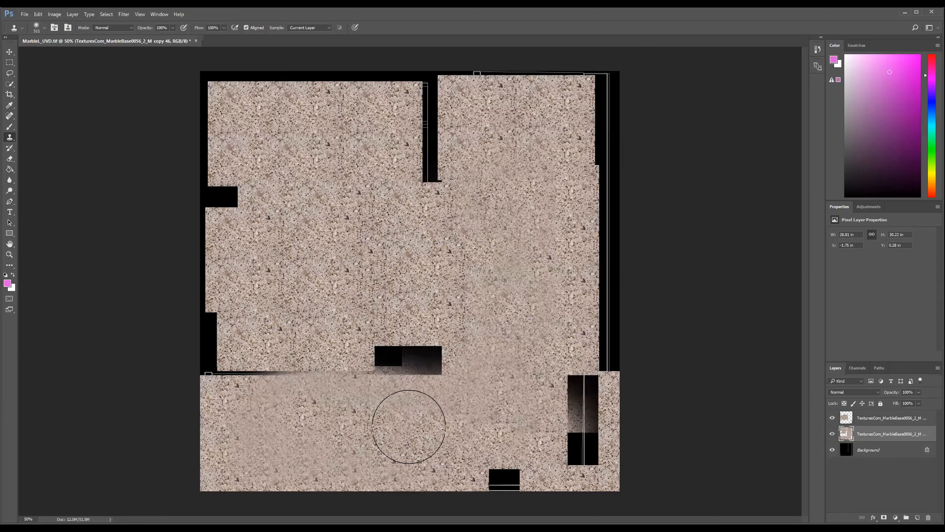
key("ctrl+z")
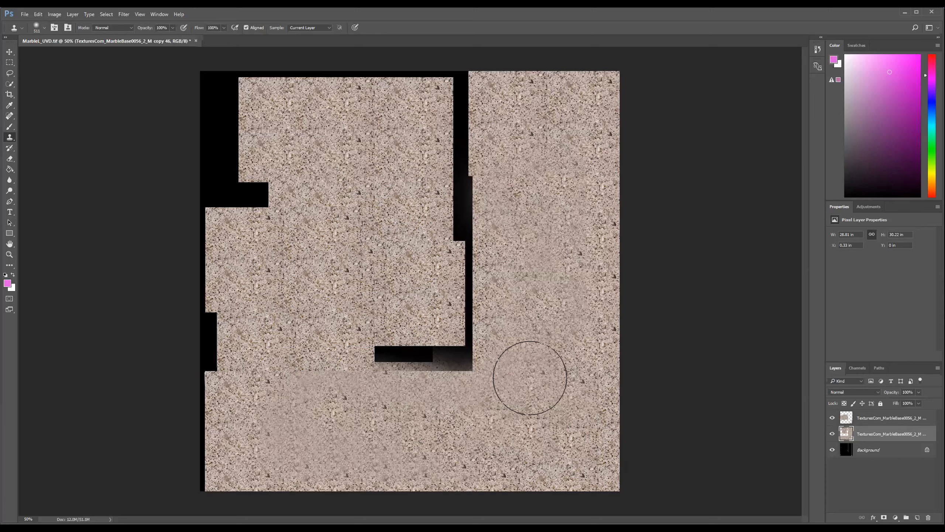
Step: Make the upper marble layer active and try cloning marble over the tall strip with the soft brush
left_click_drag(370, 220, 342, 218, "ctrl")
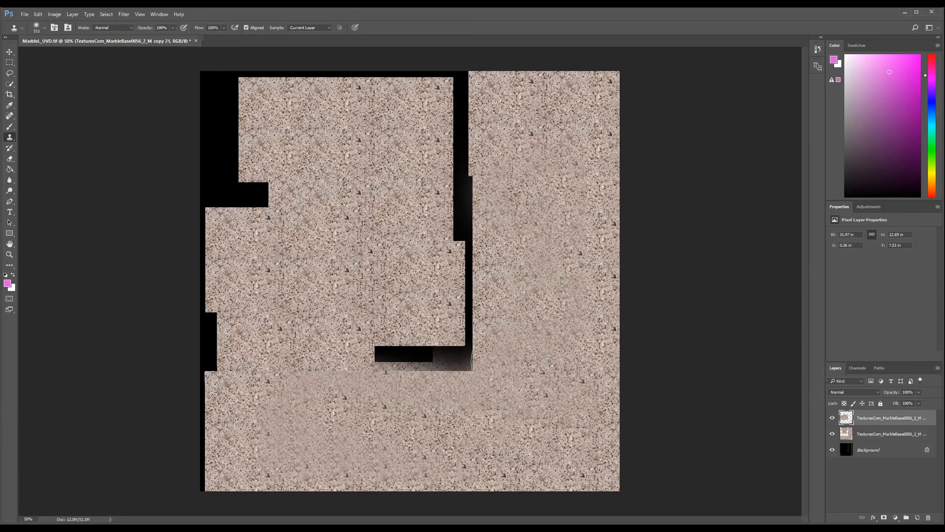
left_click(586, 112, "alt")
mouse_move(547, 249)
left_mouse_down()
mouse_move(547, 233)
mouse_move(538, 265)
left_mouse_up()
left_click(500, 103, "alt")
left_click_drag(507, 342, 508, 351)
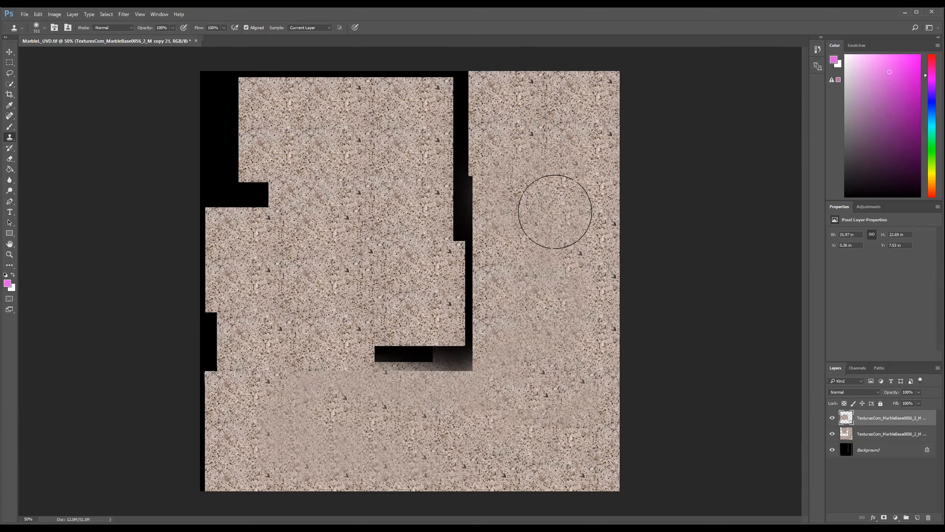
Step: Raise the Clone Stamp brush's hardness close to its maximum
left_click(44, 25)
left_click_drag(48, 74, 50, 73)
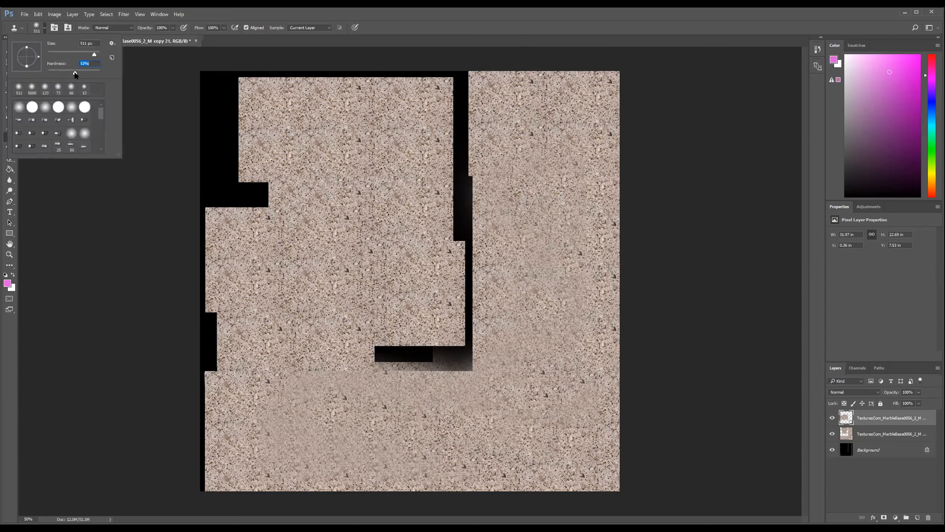
left_click_drag(93, 76, 99, 74)
Step: Clone sharp marble with the hardened brush over the blurred patches in the tall strip and the lower horizontal strip
left_click(524, 195, "alt")
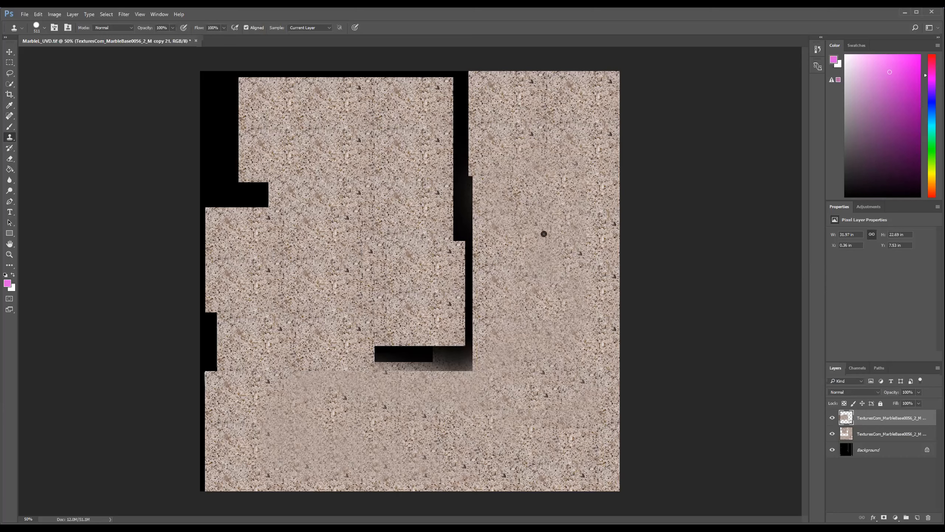
mouse_move(538, 225)
left_mouse_down()
mouse_move(540, 329)
mouse_move(515, 382)
mouse_move(542, 408)
mouse_move(370, 433)
left_mouse_up()
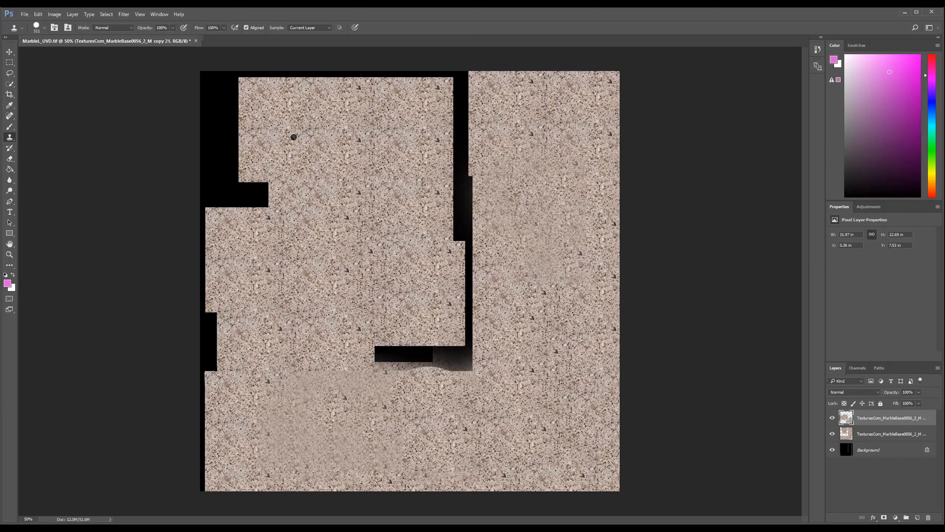
mouse_move(544, 230)
left_mouse_down()
mouse_move(565, 284)
mouse_move(552, 235)
left_mouse_up()
mouse_move(283, 431)
left_mouse_down()
mouse_move(275, 429)
mouse_move(308, 395)
mouse_move(345, 452)
mouse_move(338, 404)
left_mouse_up()
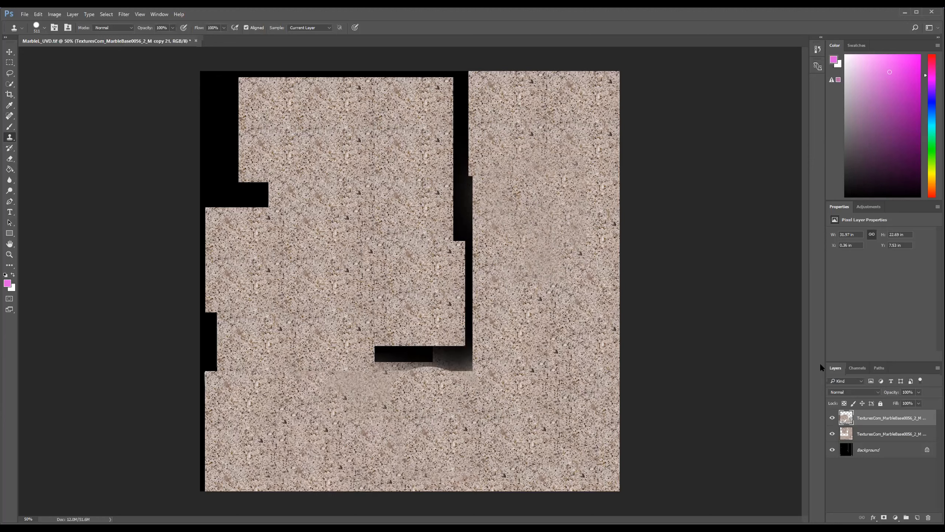
Step: Merge the two marble layers above the Background into a single layer
left_click(885, 434, "shift")
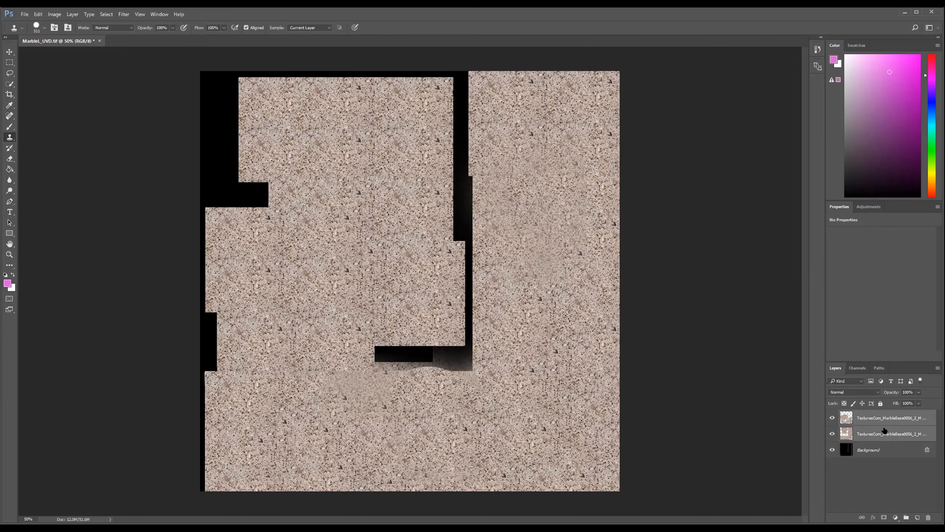
right_click(884, 431)
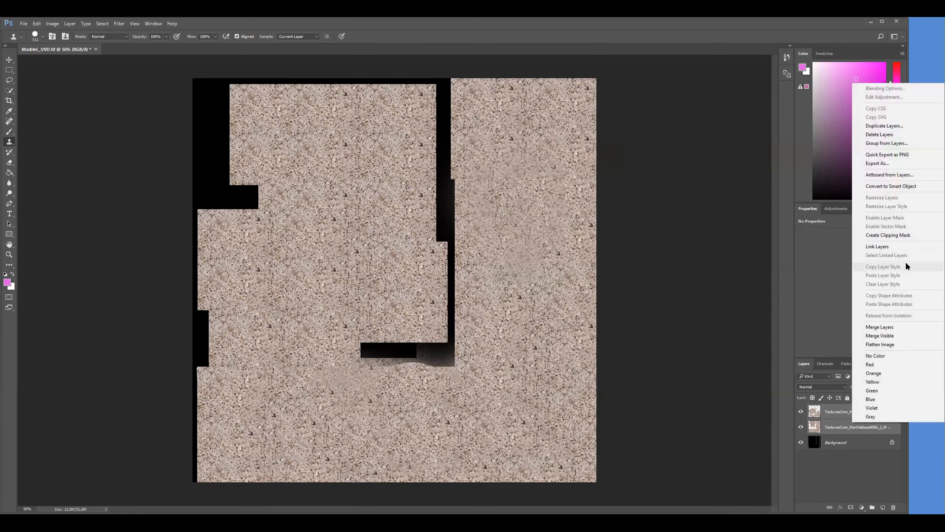
left_click(891, 326)
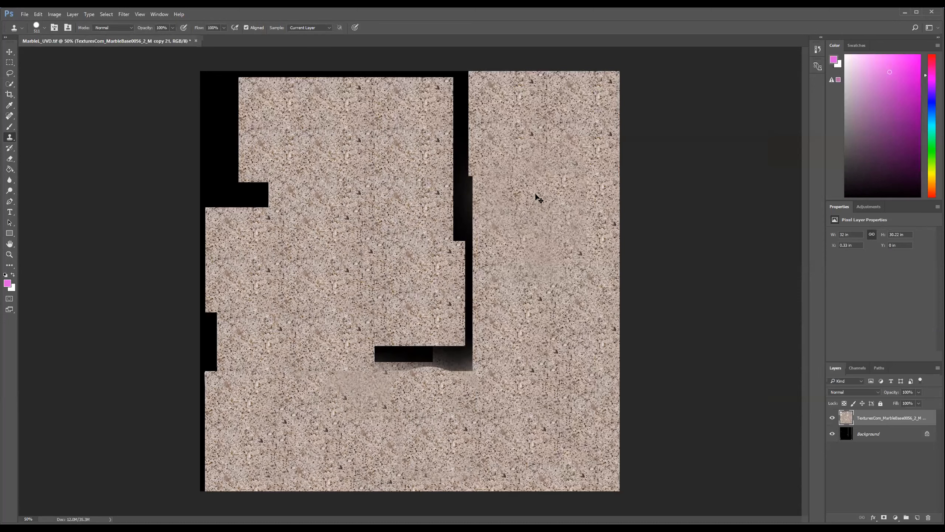
Step: Clone marble down the tall strip to cover its remaining blurred patches and seams, undoing the stray stamp outside it
mouse_move(528, 178)
left_mouse_down()
mouse_move(553, 238)
mouse_move(514, 147)
mouse_move(543, 138)
mouse_move(563, 183)
mouse_move(533, 211)
mouse_move(523, 251)
mouse_move(533, 301)
mouse_move(559, 323)
mouse_move(528, 339)
mouse_move(549, 396)
left_mouse_up()
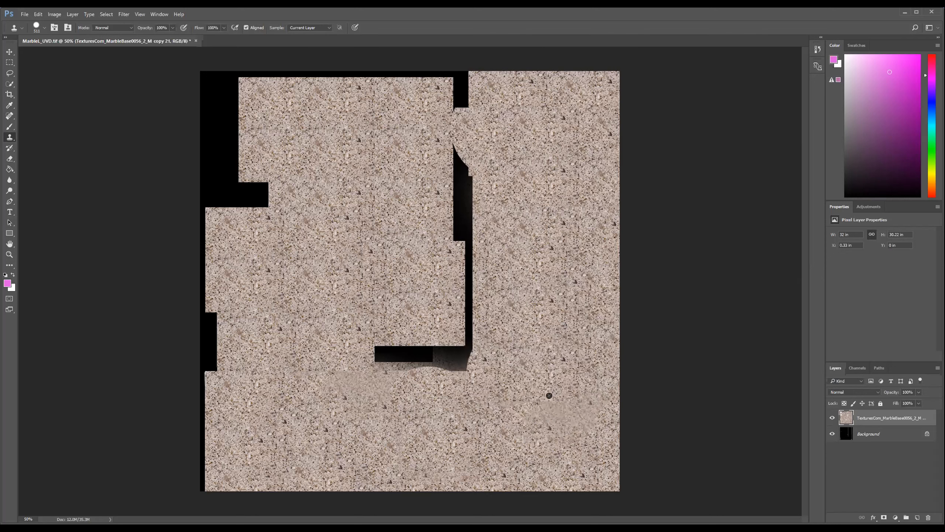
left_click(407, 190)
key("ctrl+z")
mouse_move(546, 304)
left_mouse_down()
mouse_move(561, 401)
mouse_move(509, 393)
mouse_move(519, 356)
left_mouse_up()
Step: Clone marble sampled from the upper-left area over the blurred patches and repeating marks in the lower horizontal strip
left_click(341, 132, "alt")
left_click_drag(360, 388, 407, 392)
left_click(347, 188, "alt")
mouse_move(497, 452)
left_mouse_down()
mouse_move(466, 422)
mouse_move(384, 428)
left_mouse_up()
left_click(285, 188, "alt")
left_click(275, 401)
Step: Clone marble over the seams in the central area and the boundary just above the lower horizontal strip
left_click(270, 453, "alt")
left_click(363, 343)
left_click(390, 284, "alt")
left_click_drag(380, 257, 366, 349)
Step: Clone freshly sampled marble across the upper part of the tall strip to break up its repeating pattern
left_click(587, 426, "alt")
left_click(556, 172)
mouse_move(614, 216)
left_mouse_down()
mouse_move(612, 204)
mouse_move(517, 152)
left_mouse_up()
left_click(571, 131, "alt")
left_click_drag(577, 132, 517, 134)
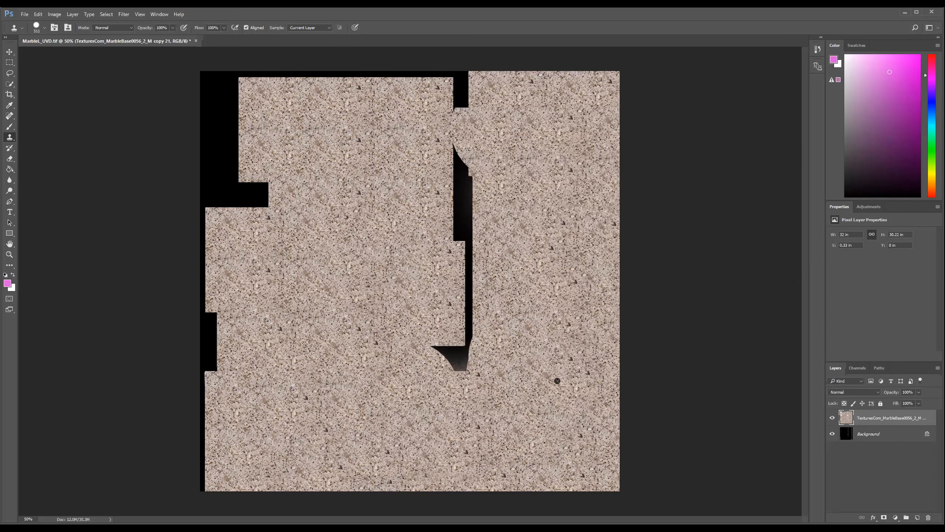
Step: Clone marble across the lower part of the texture to blend the seam below the central gap and break up repeating marks
mouse_move(480, 357)
left_mouse_down()
mouse_move(529, 435)
mouse_move(570, 449)
mouse_move(480, 452)
left_mouse_up()
mouse_move(423, 454)
left_mouse_down()
mouse_move(454, 479)
mouse_move(302, 451)
mouse_move(333, 449)
mouse_move(351, 402)
left_mouse_up()
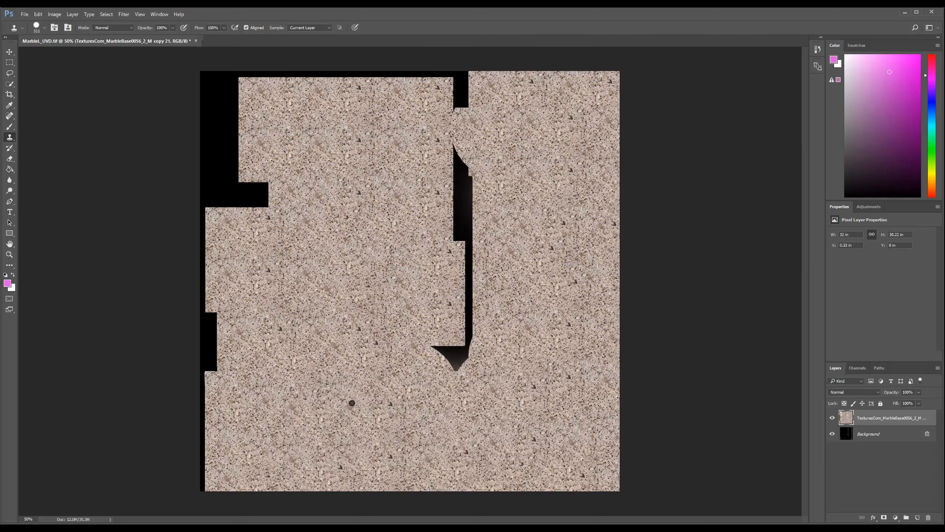
left_click_drag(344, 442, 610, 404)
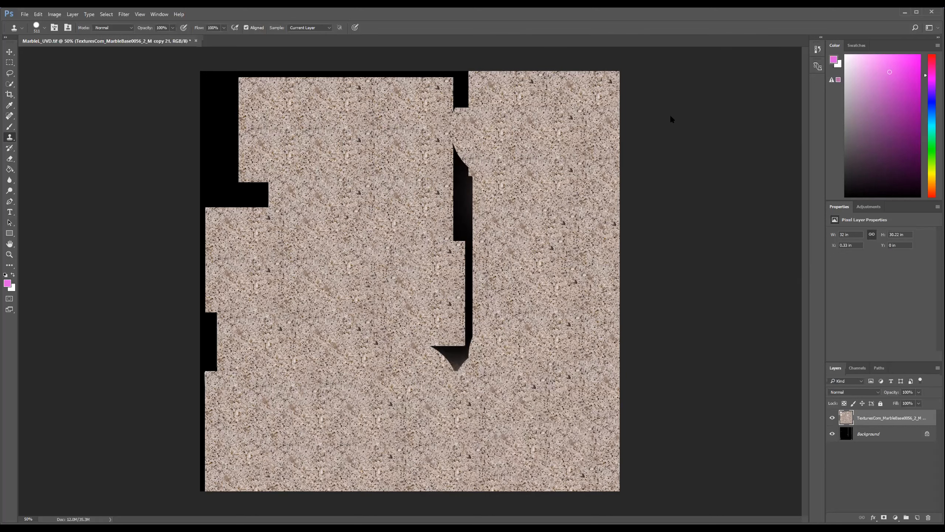
Step: Clone marble over the remaining repeating marks in the tall strip, from its upper part down to its lower end
mouse_move(528, 164)
left_mouse_down()
mouse_move(515, 169)
mouse_move(582, 246)
left_mouse_up()
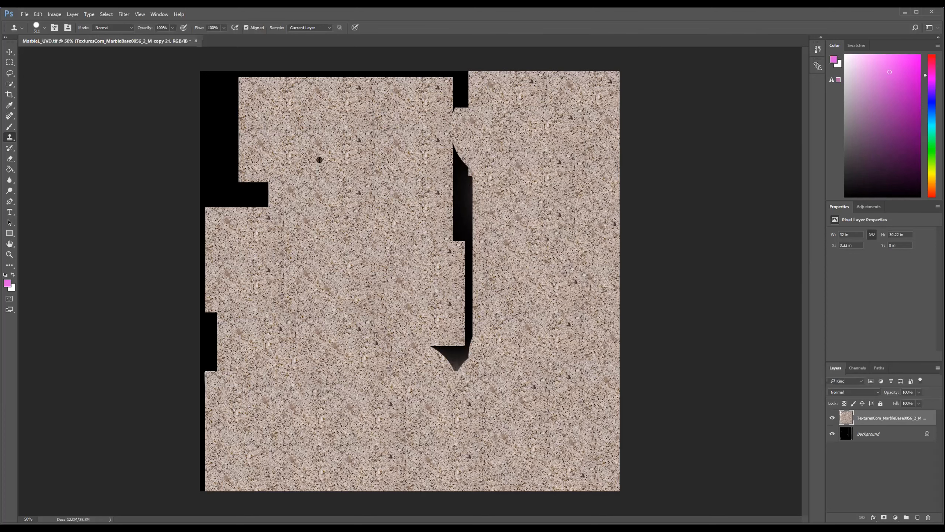
left_click_drag(554, 356, 552, 349)
left_click_drag(576, 439, 542, 410)
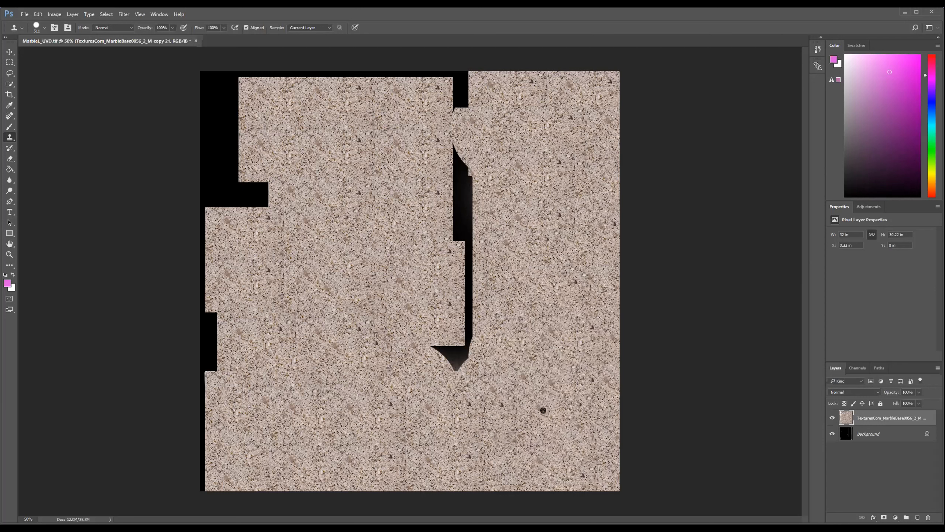
left_click(523, 335)
left_click_drag(580, 435, 574, 408)
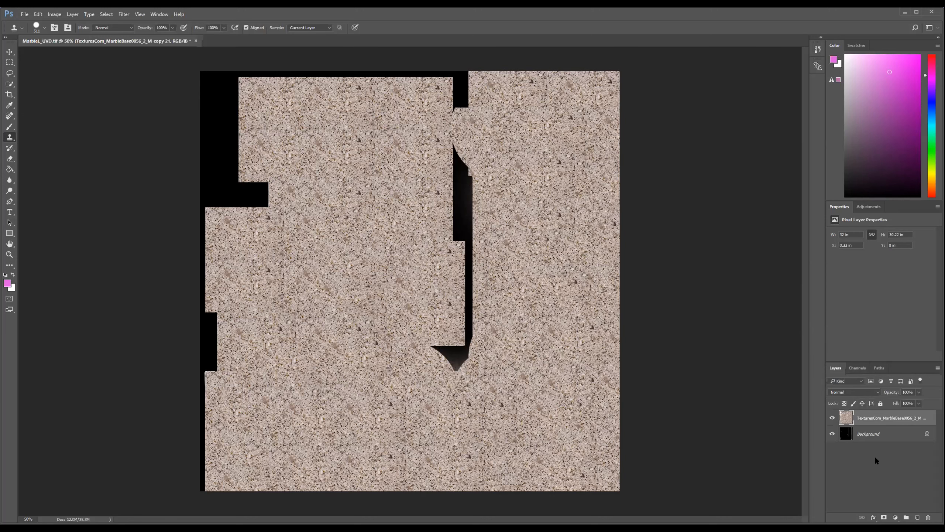
Step: Add a Color Overlay effect to the marble layer and set its color to a pale lilac
left_click(872, 517)
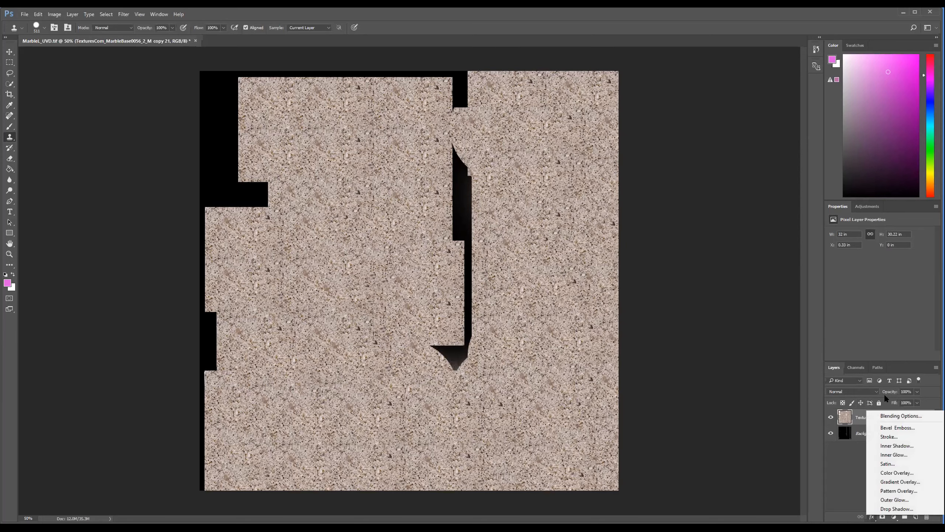
left_click(892, 416)
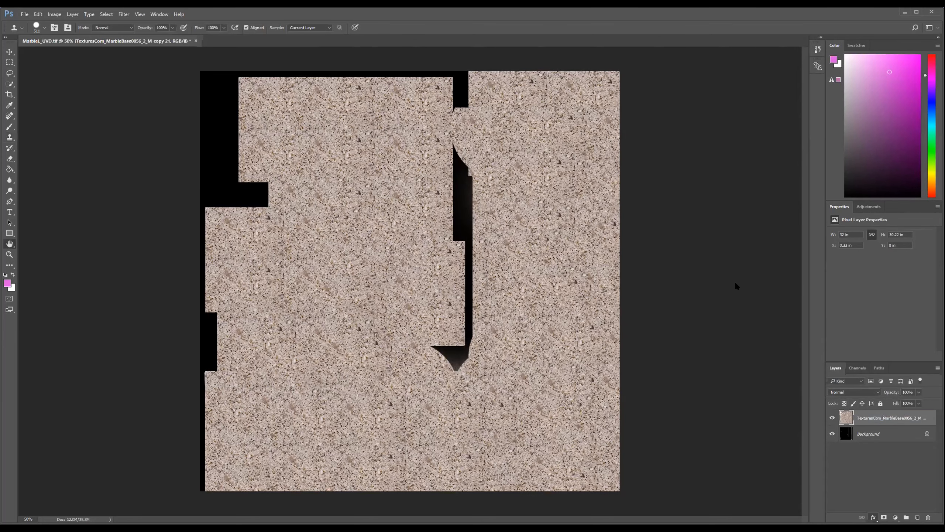
left_click(571, 427)
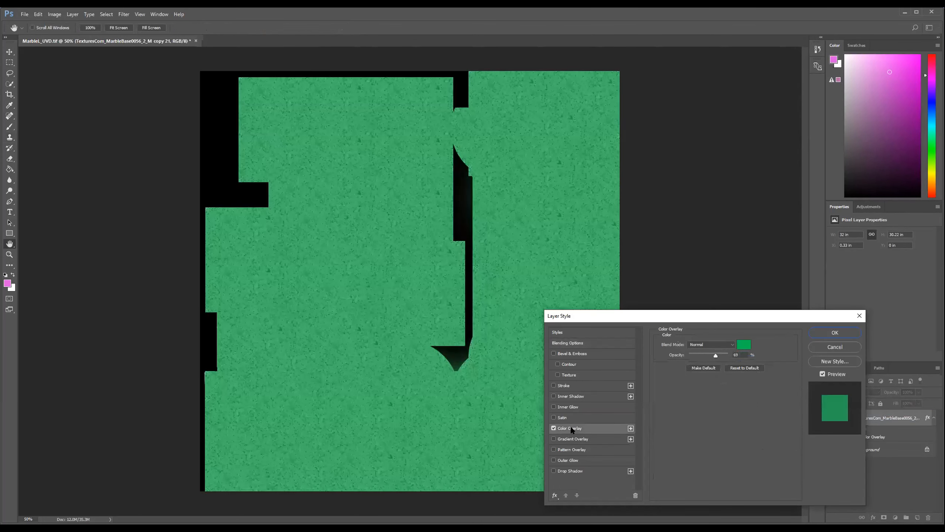
left_click(743, 344)
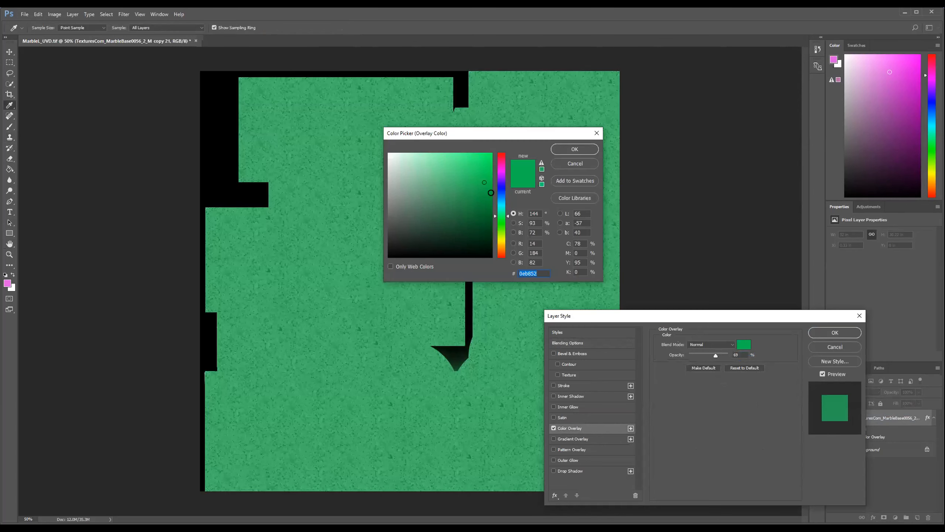
left_click_drag(501, 185, 501, 174)
left_click(410, 162)
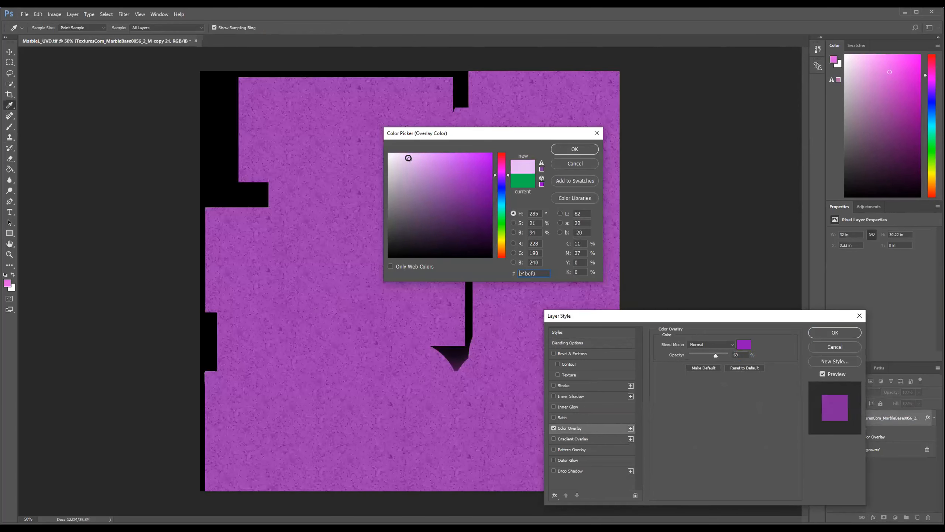
left_click(401, 163)
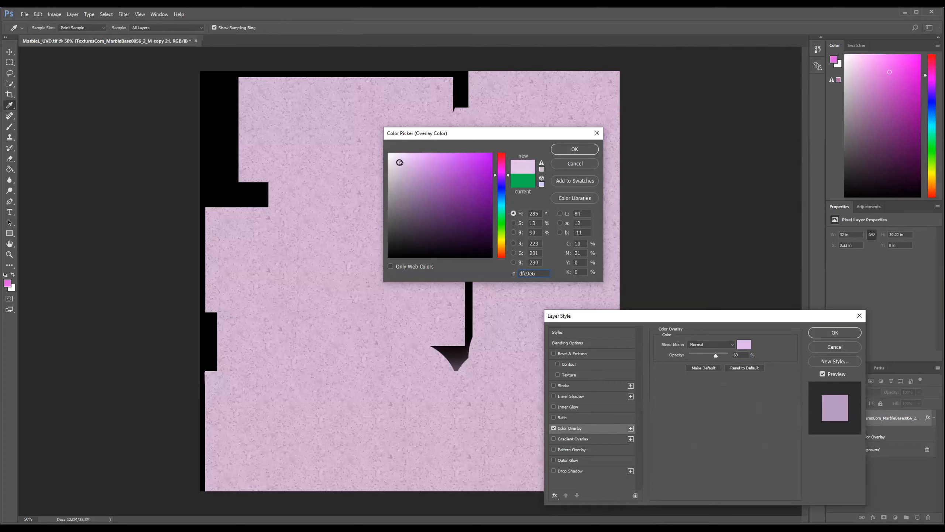
left_click(583, 150)
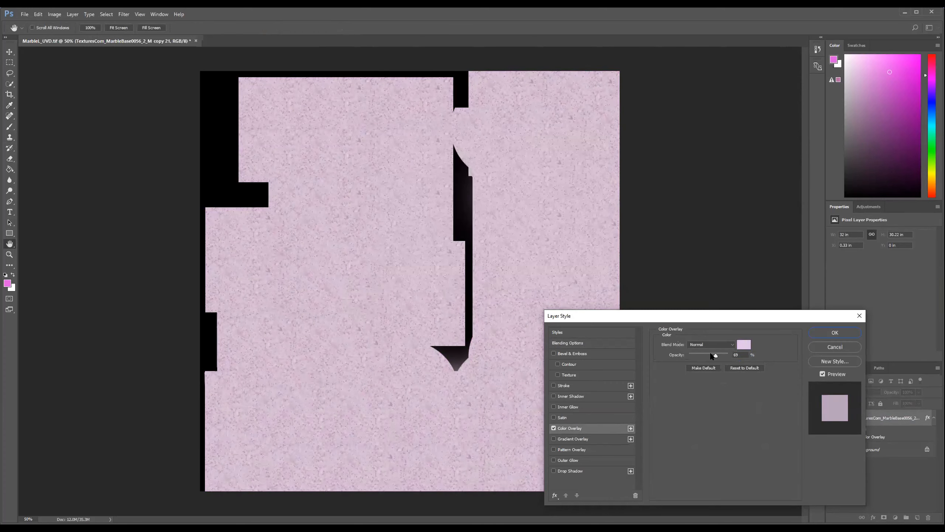
Step: Reduce the Color Overlay's opacity to 13%, apply the layer style and switch off the visibility of the marble layer's effects
left_click_drag(711, 356, 684, 354)
left_click_drag(689, 357, 693, 358)
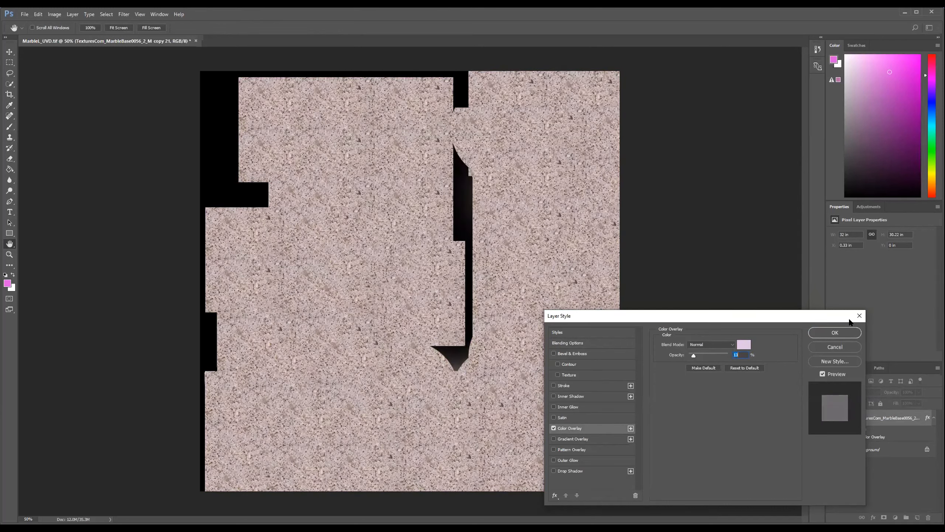
left_click(852, 333)
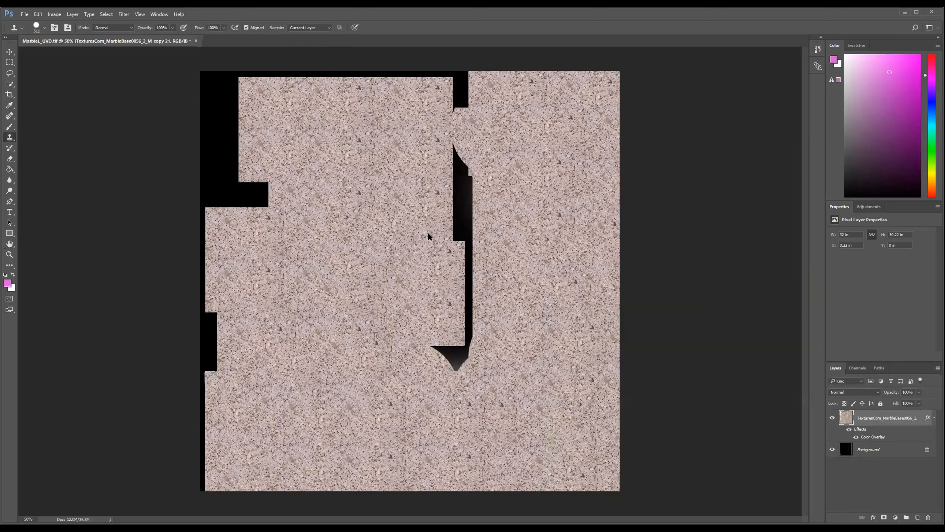
left_click(849, 429)
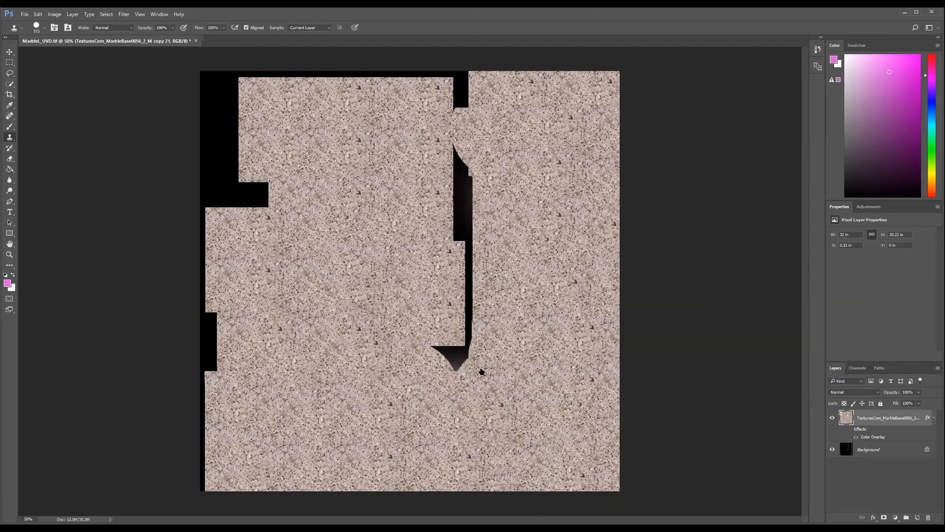
Step: Save the texture as TIFF over the existing MarbleL_UVD file in the images folder, without image compression and with RLE layer compression
left_click(34, 15)
left_click(27, 15)
left_click(26, 15)
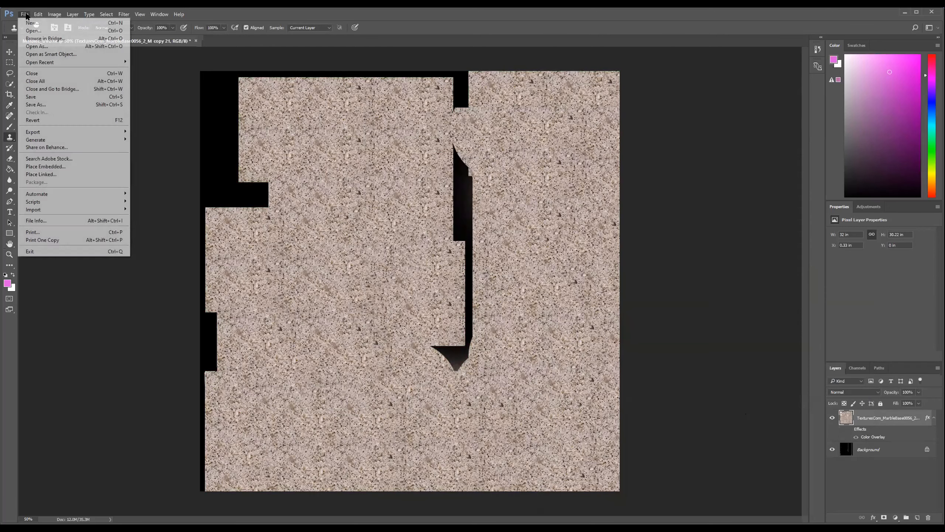
left_click(45, 105)
left_click(123, 100)
left_click(417, 333)
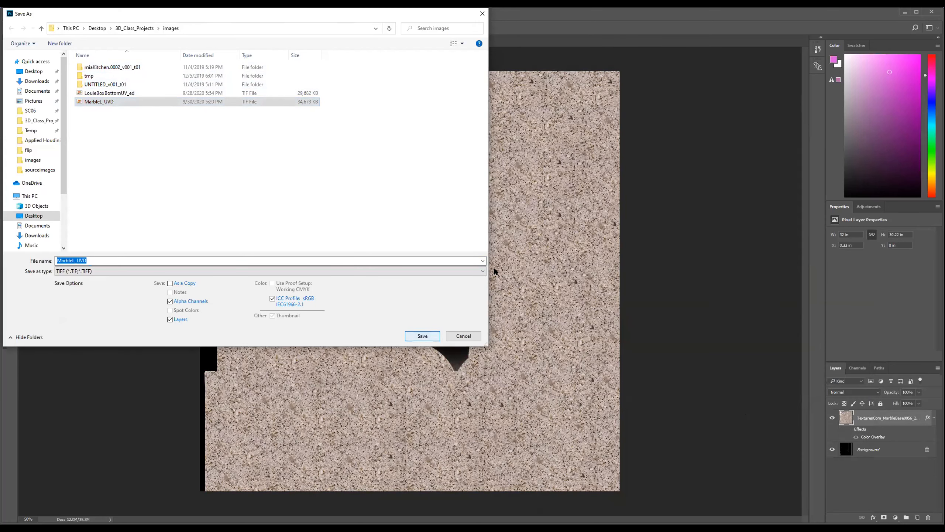
left_click(513, 281)
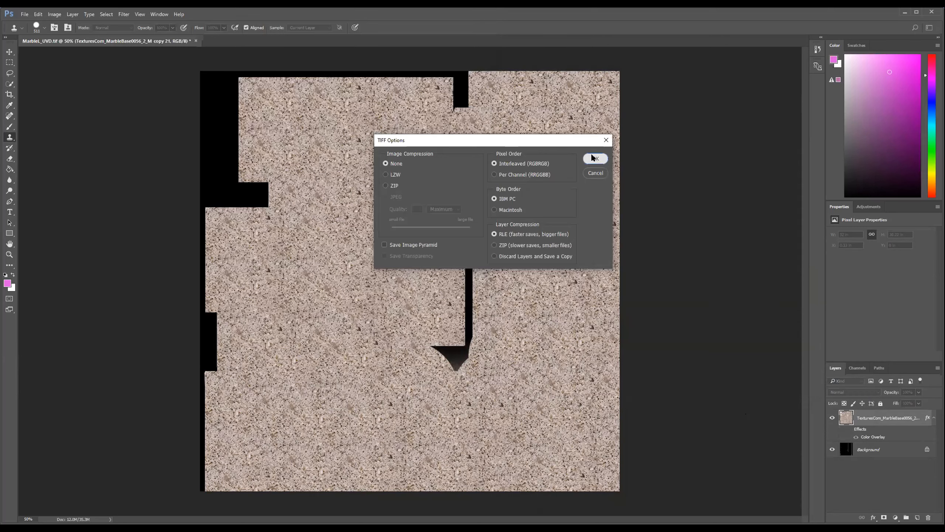
left_click(594, 159)
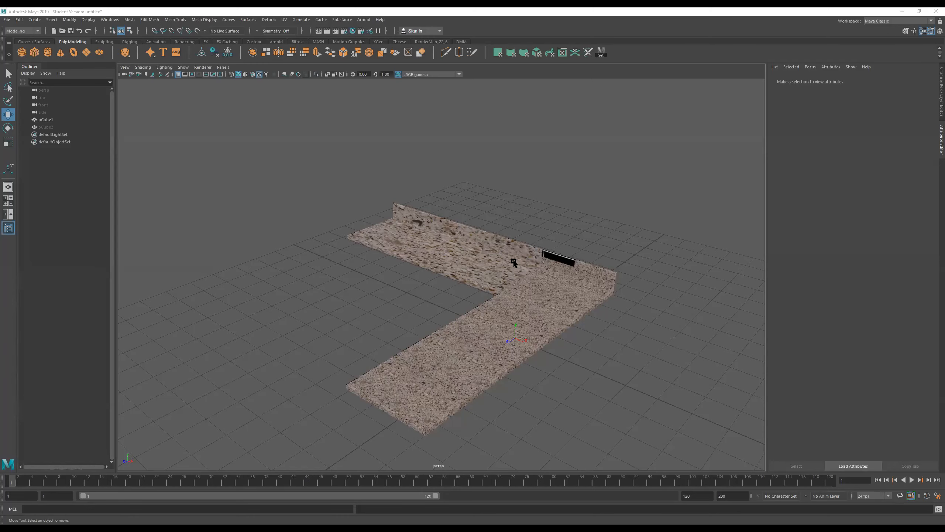
Step: Switch to Maya, select the countertop mesh and delete its construction history
left_click(513, 263)
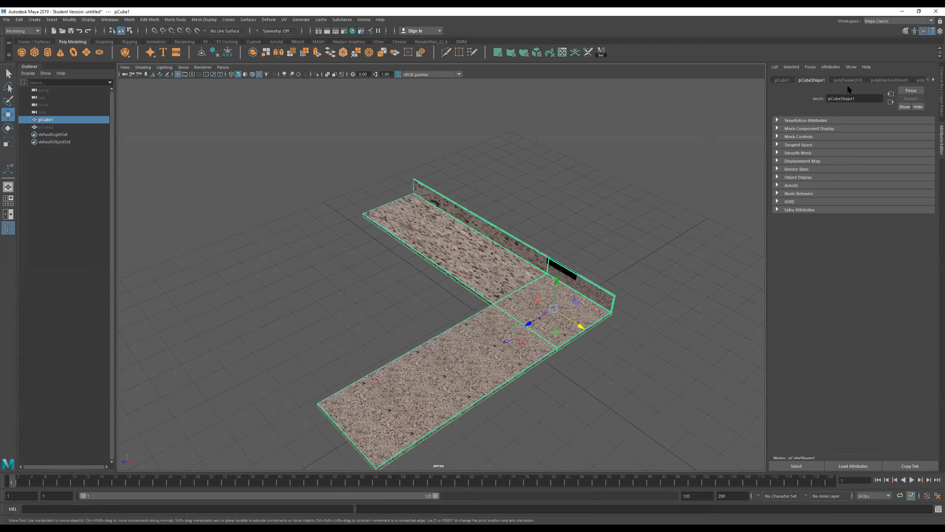
left_click_drag(767, 98, 732, 99)
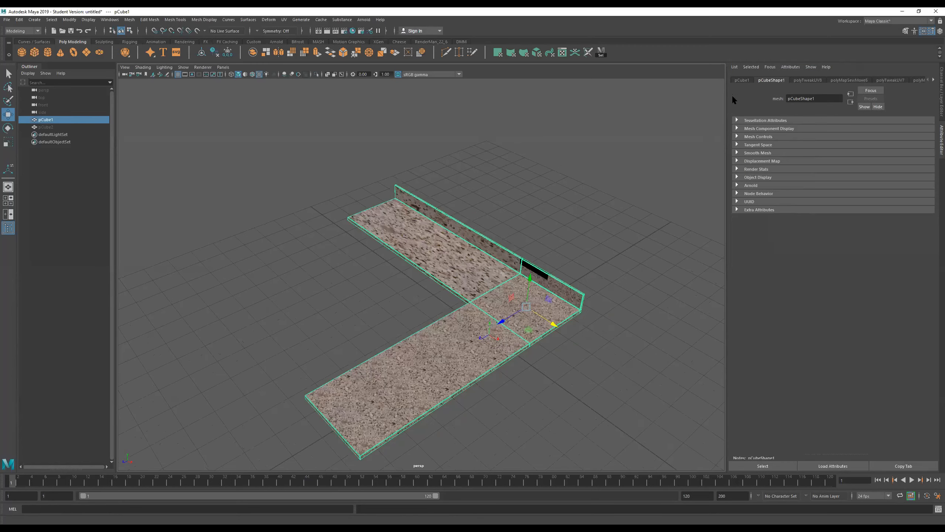
left_click(842, 80)
left_click(897, 80)
left_click(918, 80)
left_click(934, 80)
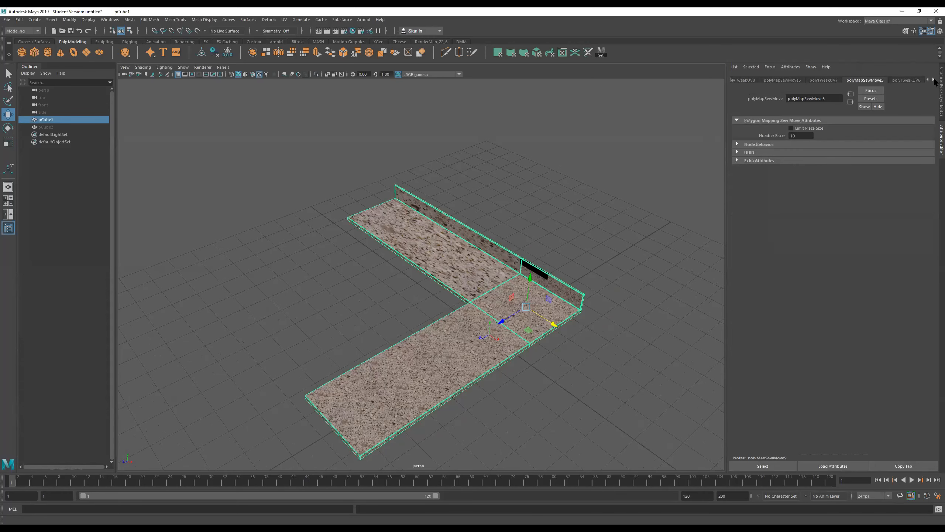
left_click(934, 80)
left_click(830, 80)
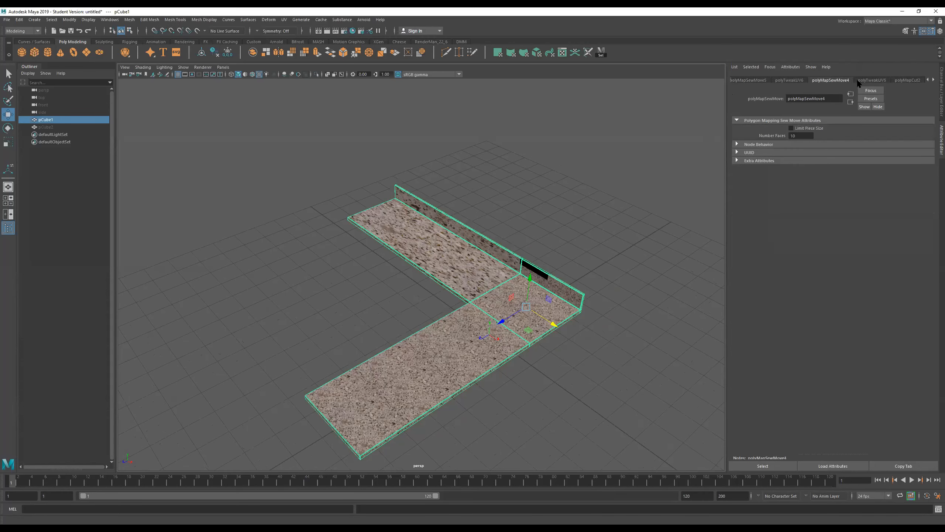
left_click(215, 53)
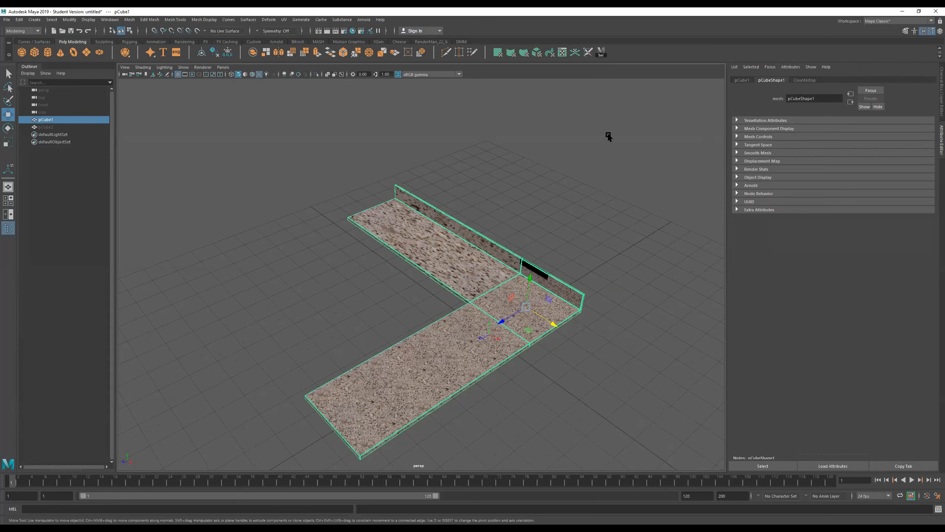
Step: Reload the MarbleL_UVD image in the file texture connected to the Countertop material's base color and inspect the updated marble on the mesh
left_click(564, 200)
left_click_drag(606, 170, 368, 317)
left_click(802, 80)
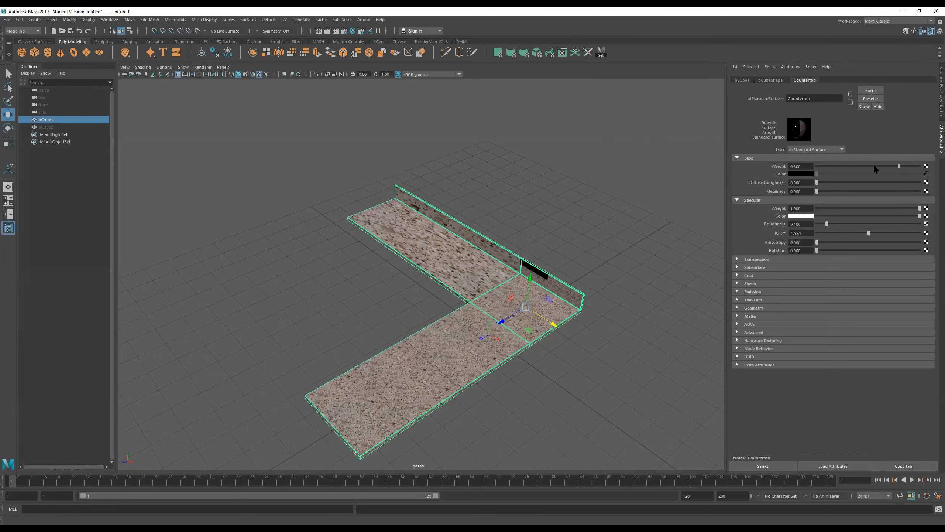
left_click(926, 174)
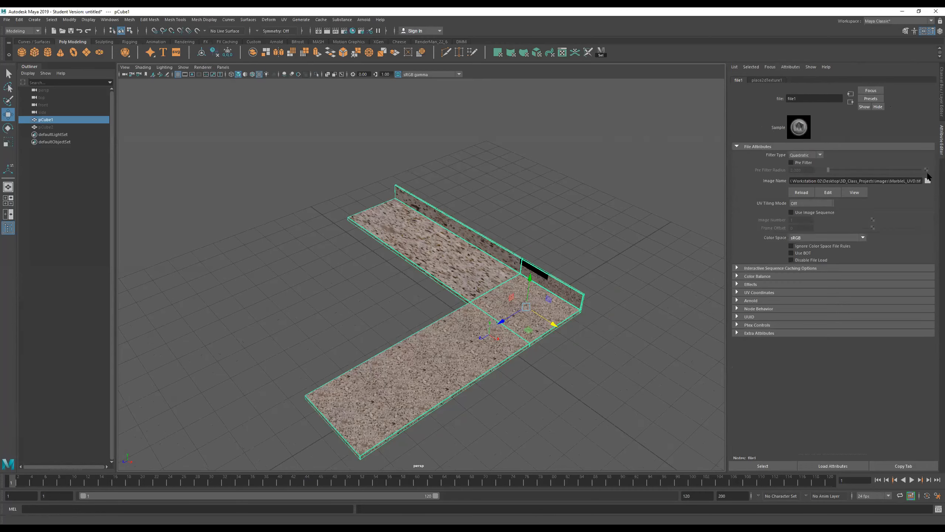
left_click(801, 192)
right_click_drag(375, 318, 583, 285, "alt")
left_click_drag(507, 309, 413, 324, "alt")
left_click(413, 324)
right_click_drag(411, 325, 227, 337, "alt")
left_click_drag(227, 337, 428, 310, "alt")
left_click_drag(517, 258, 572, 249, "alt")
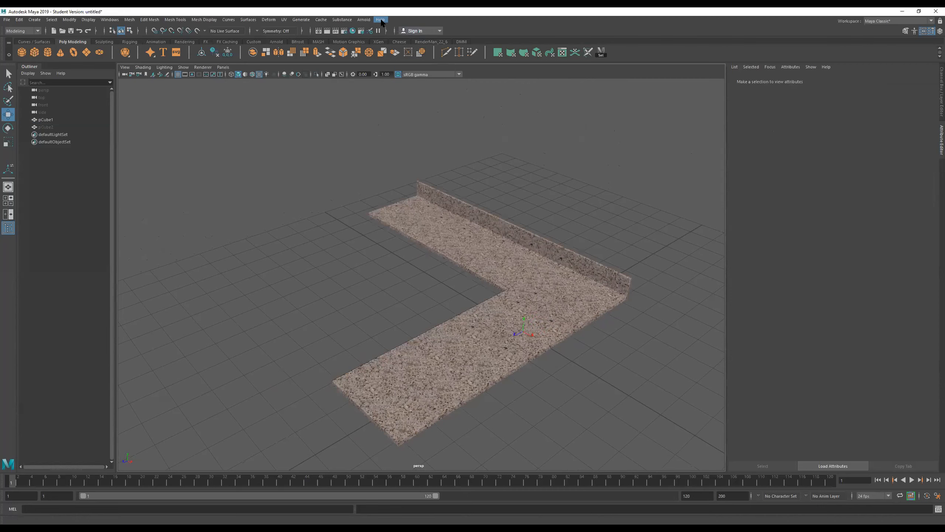
Step: Add an Arnold Skydome Light to the scene
left_click(464, 42)
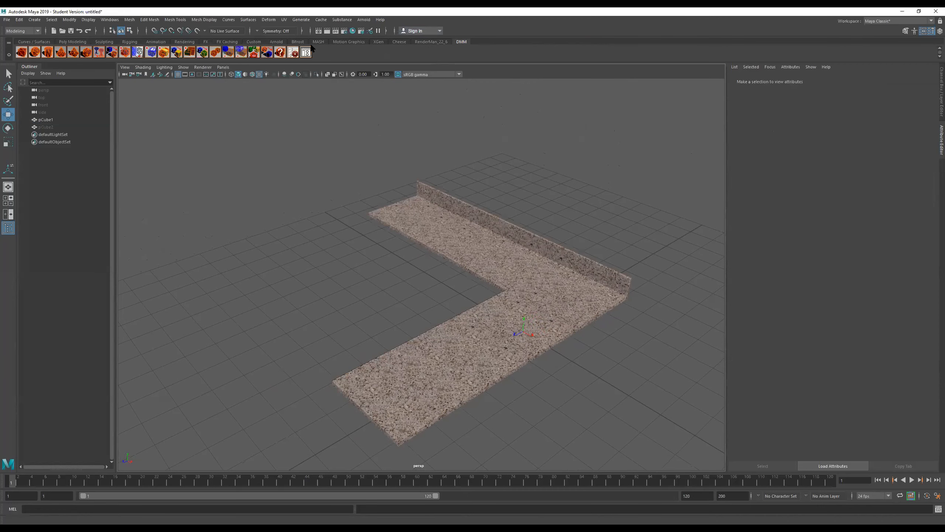
left_click(276, 41)
left_click(367, 20)
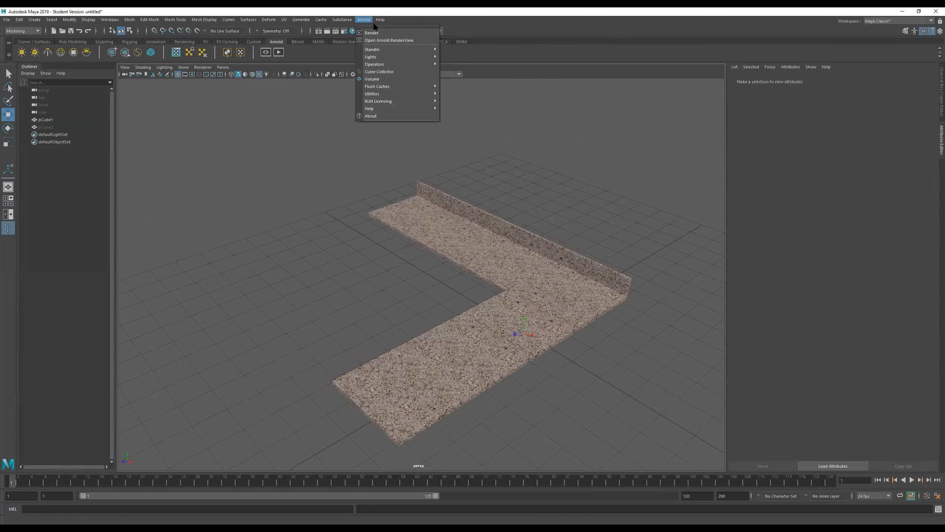
mouse_move(395, 57)
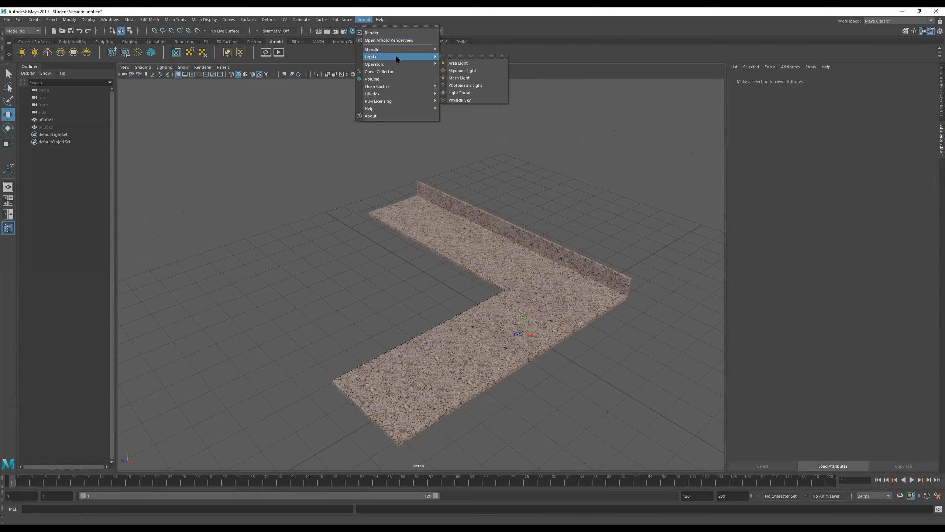
left_click(461, 70)
left_click_drag(516, 186, 557, 175, "alt")
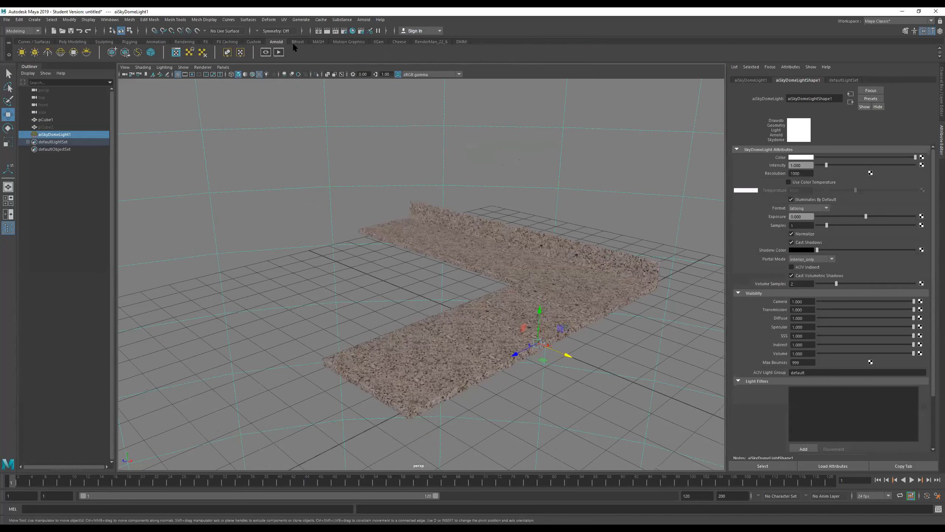
Step: Switch to the Rendering - Expert workspace and render the current frame of the countertop with the Arnold Renderer
left_click(282, 51)
left_click(893, 22)
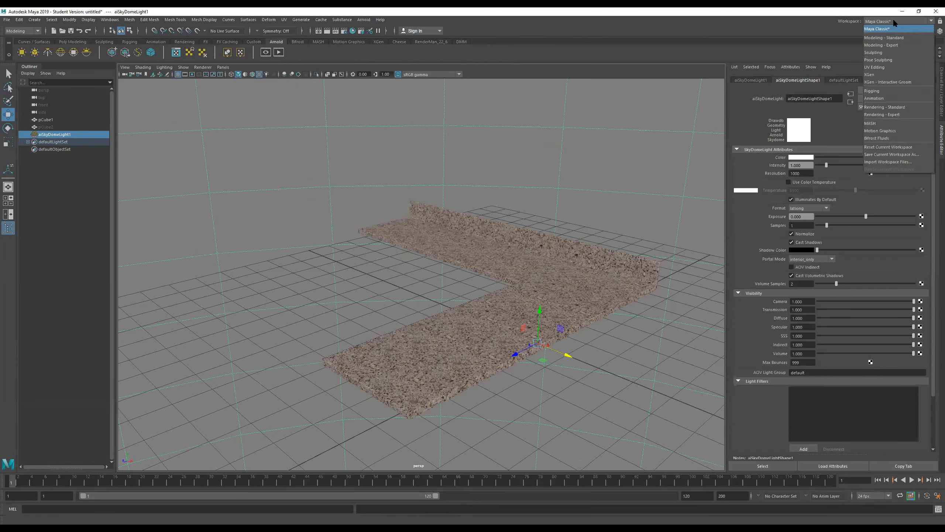
left_click(896, 114)
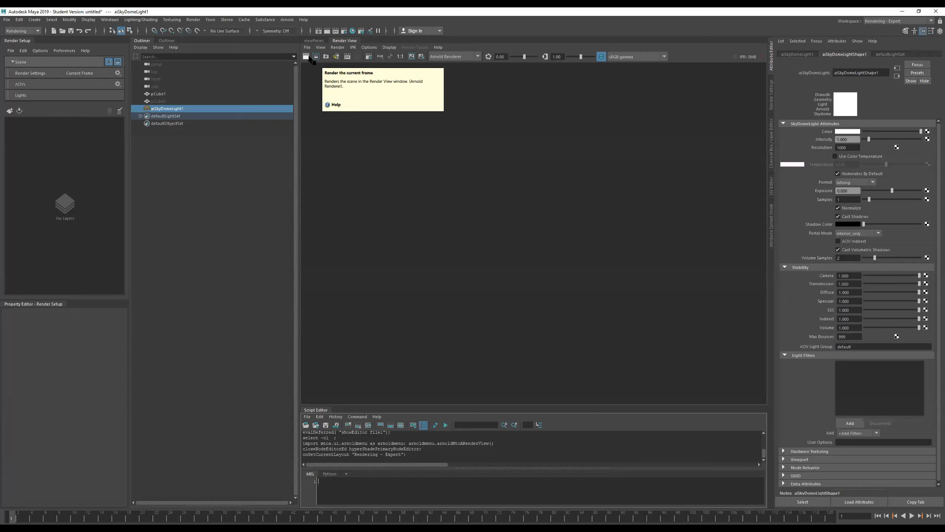
left_click(306, 57)
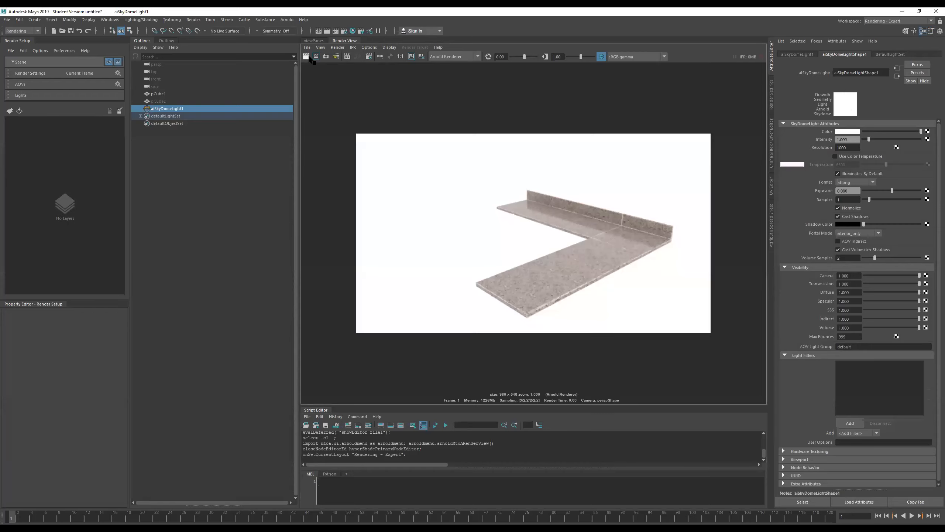
middle_click_drag(576, 246, 583, 252, "alt")
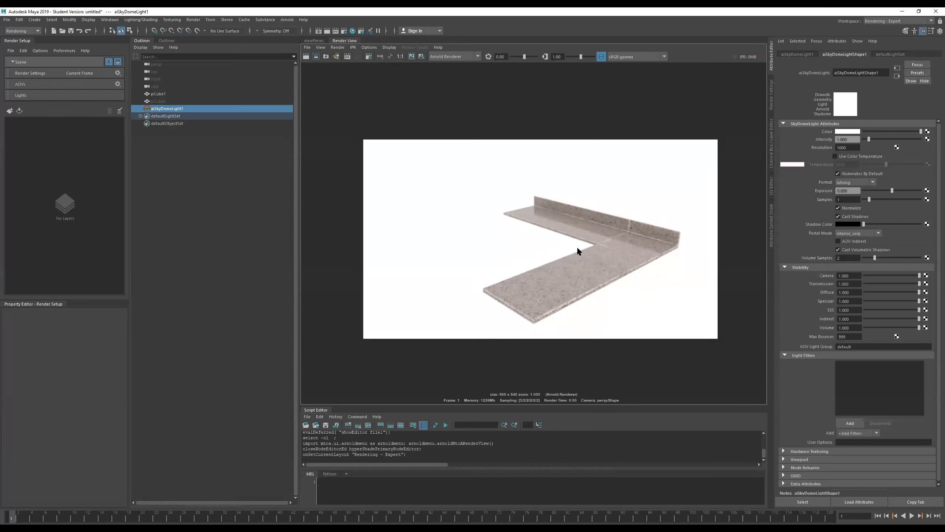
Step: Run an IPR render of the countertop and inspect the marble from a lower viewing angle in the Render View
left_click(347, 56)
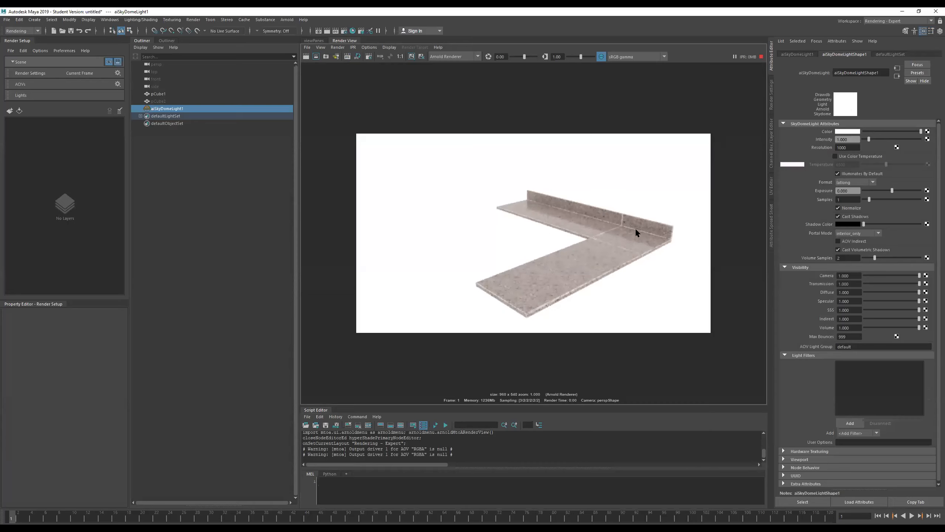
mouse_move(595, 265)
middle_mouse_down("alt")
mouse_move(580, 253)
mouse_move(589, 256)
middle_mouse_up("alt")
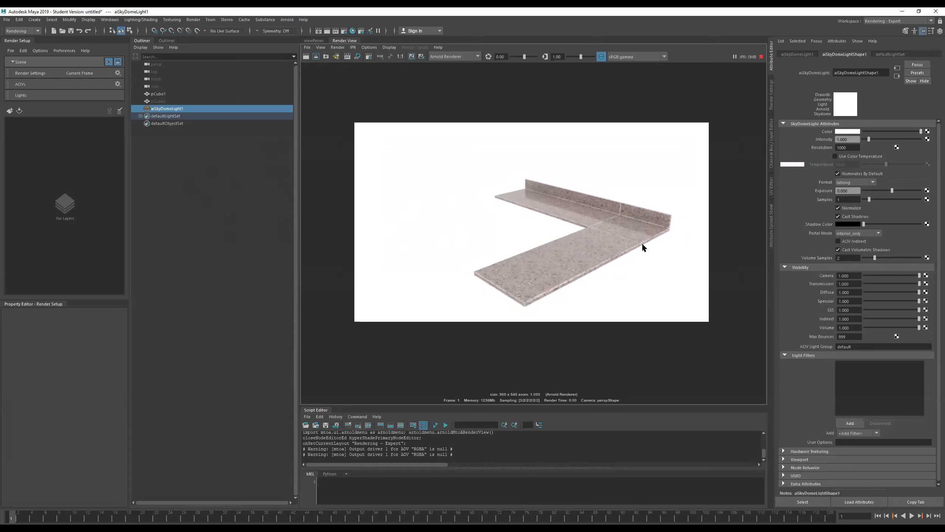
left_click(313, 41)
left_click_drag(396, 84, 621, 142, "alt")
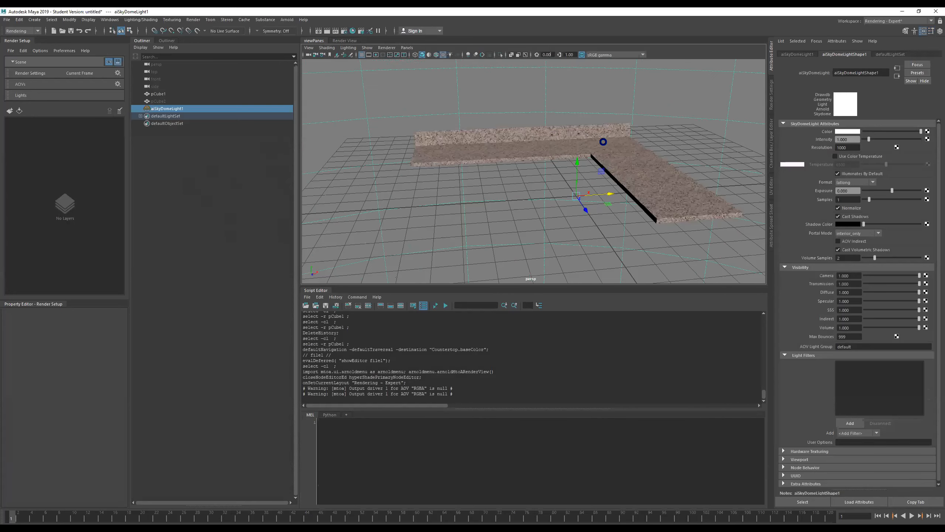
left_click_drag(584, 173, 600, 178, "alt")
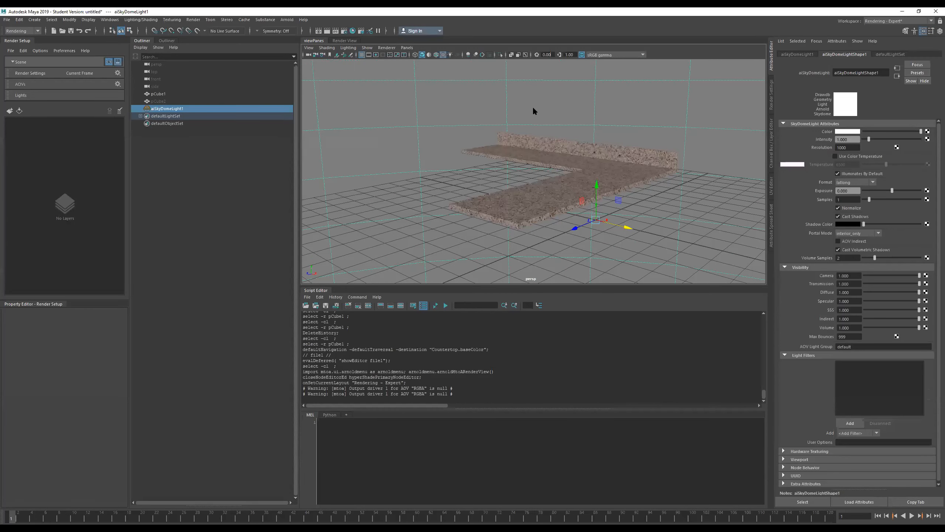
left_click_drag(533, 110, 573, 159, "alt")
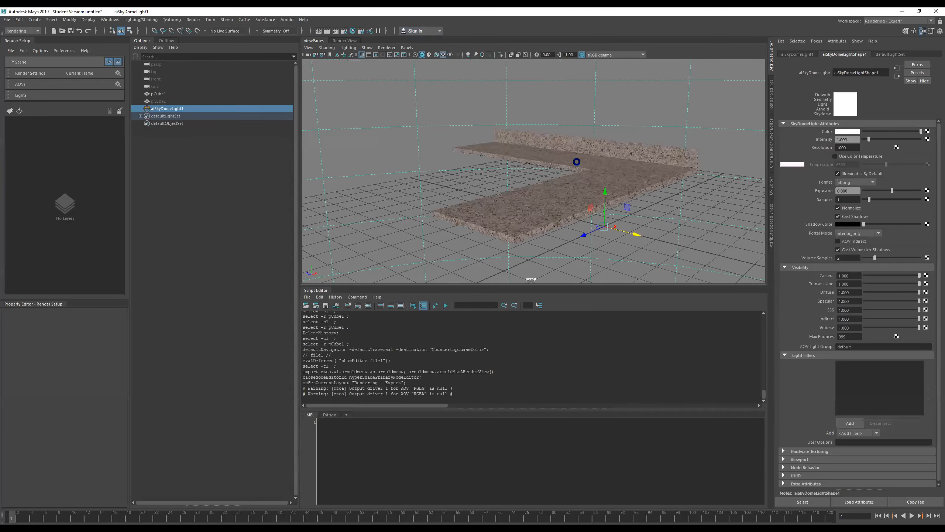
left_click(344, 41)
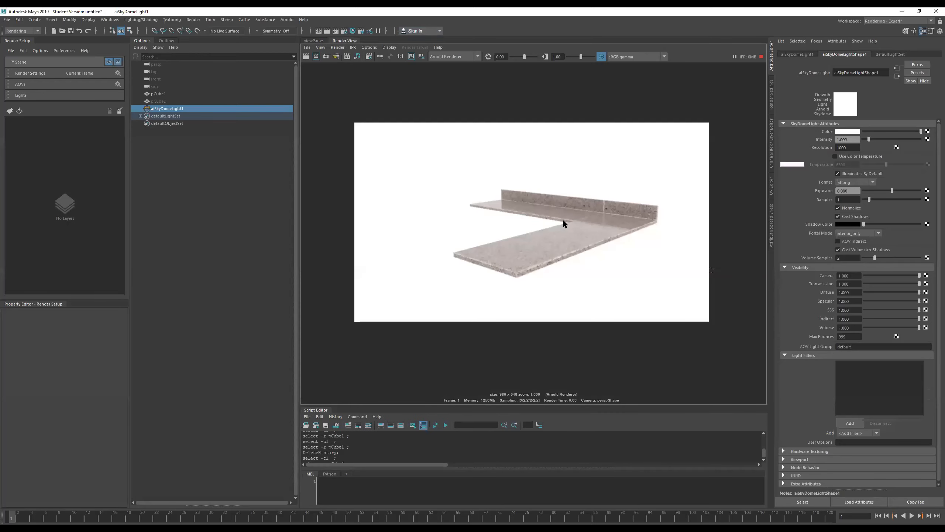
left_click(316, 56)
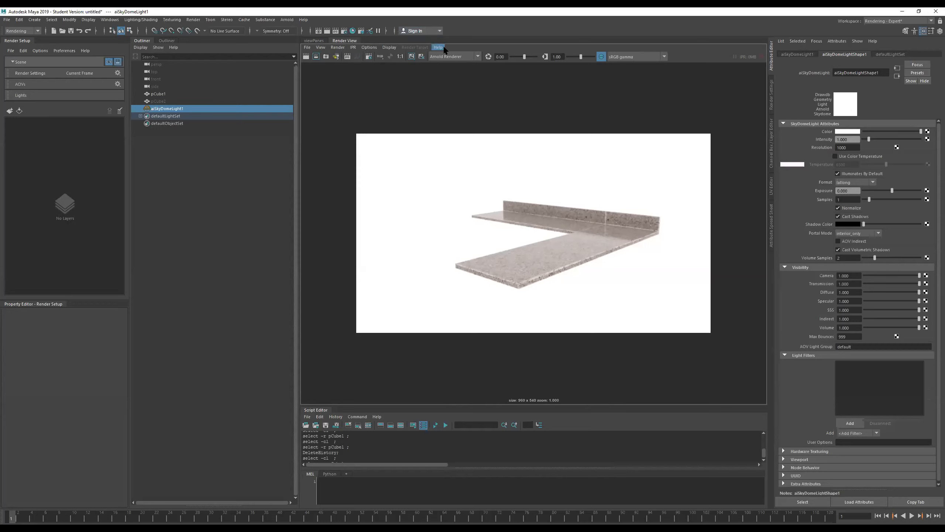
Step: Switch to the Maya Classic workspace and delete the Arnold skydome light from the scene
left_click(895, 21)
left_click(887, 27)
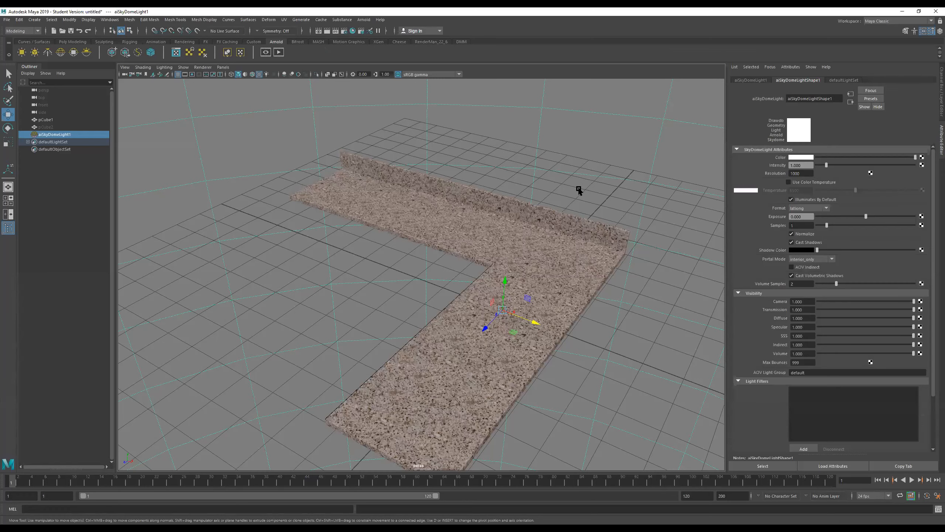
key("Delete")
mouse_move(454, 315)
left_mouse_down("alt")
mouse_move(446, 298)
mouse_move(461, 299)
left_mouse_up("alt")
right_click_drag(461, 299, 350, 299, "alt")
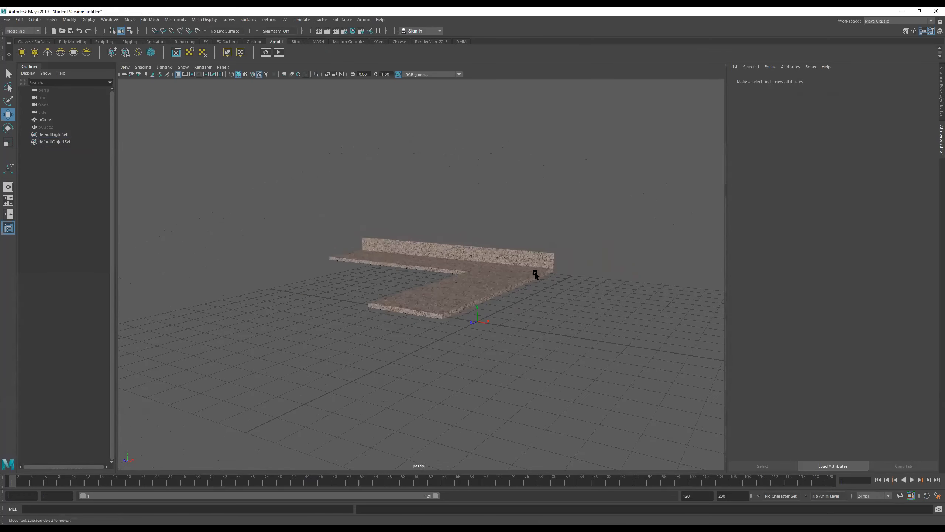
left_click_drag(535, 273, 536, 277, "alt")
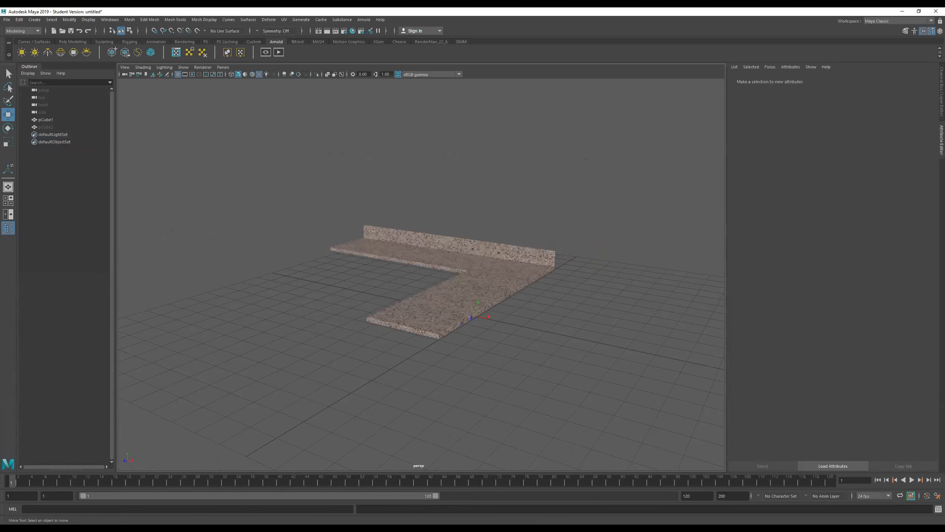
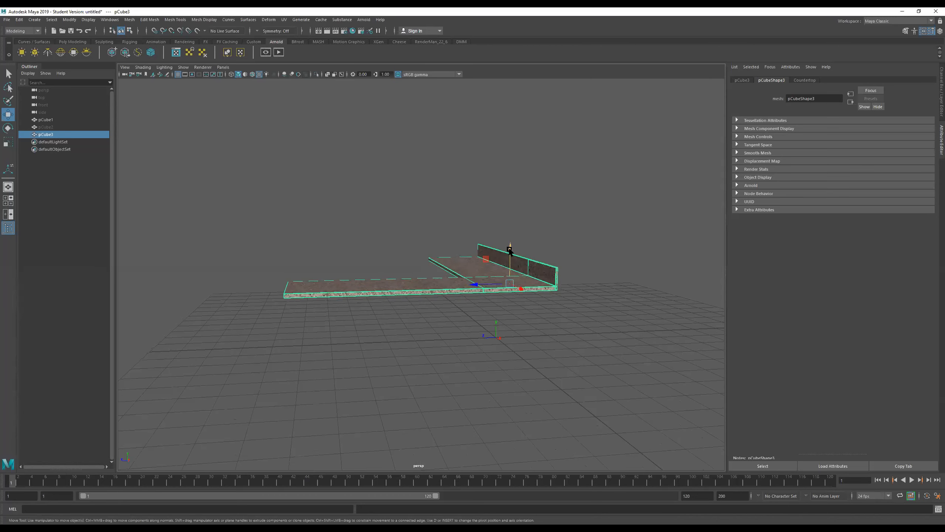
Step: Delete the duplicated countertop mesh and rename the original mesh as Countertop
left_click_drag(508, 249, 508, 213)
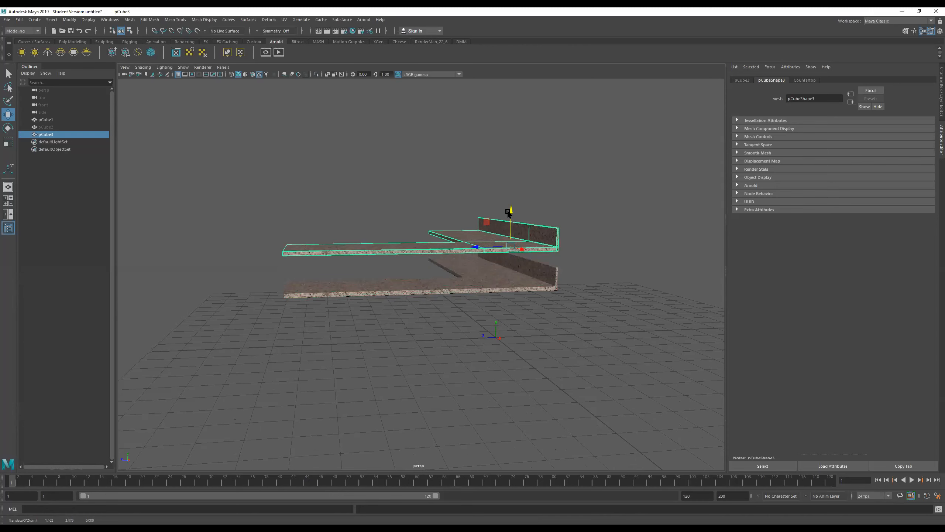
key("Delete")
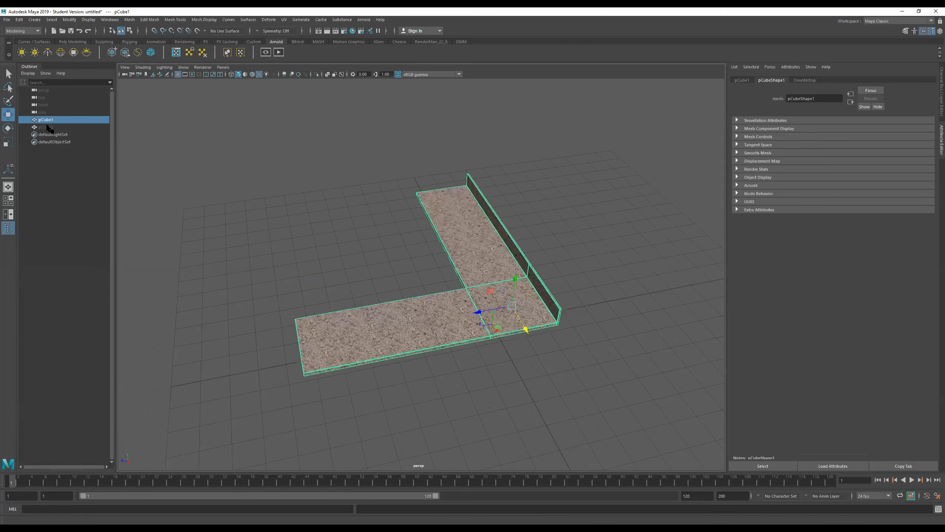
double_click(47, 120)
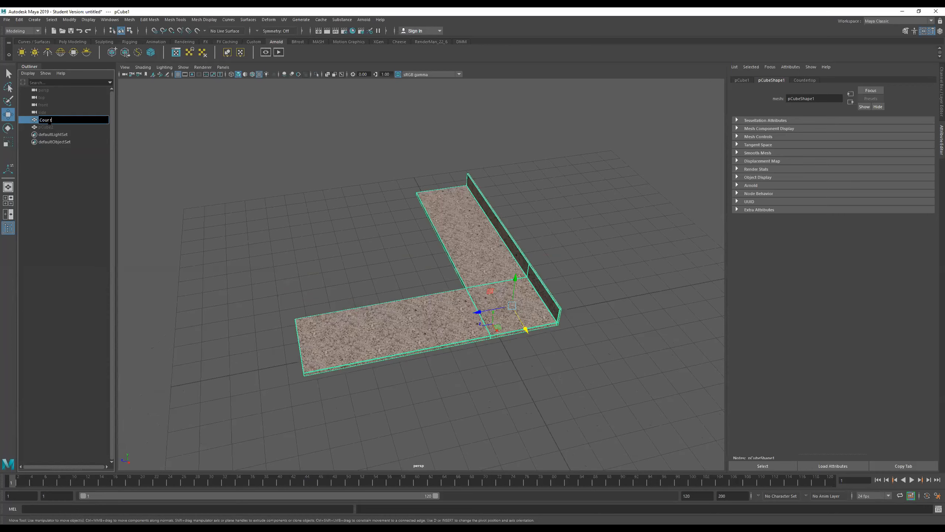
type("Countertop")
key("Return")
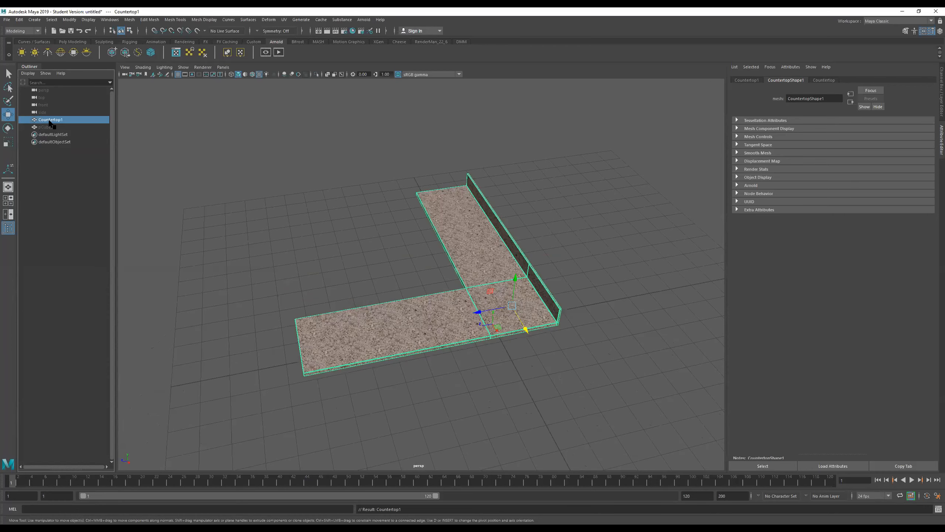
Step: Duplicate the countertop, hide the original mesh and select the copy
left_click_drag(438, 292, 433, 271, "alt")
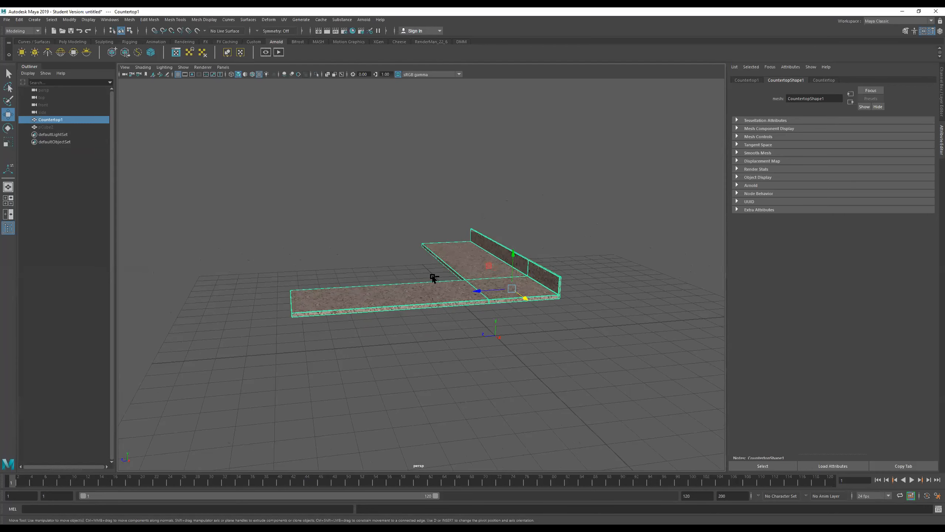
key("ctrl+d")
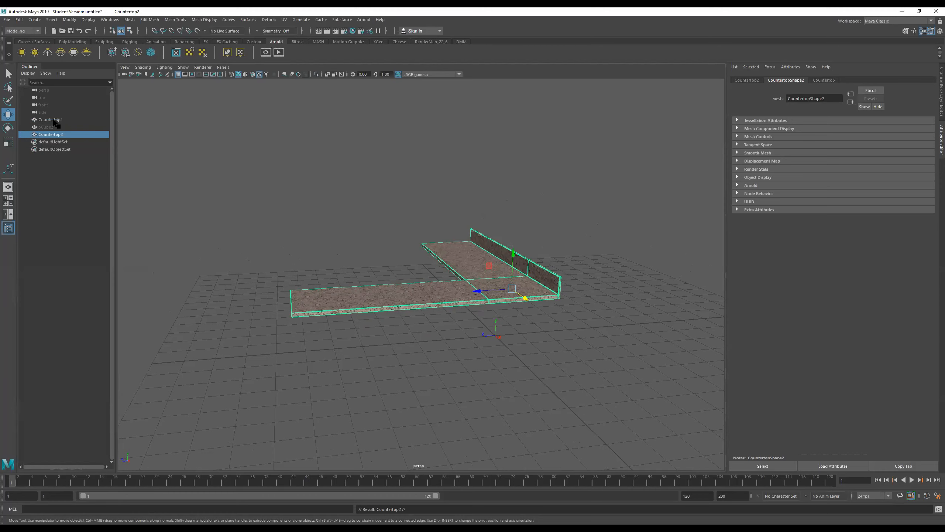
left_click(54, 120)
key("ctrl+h")
left_click_drag(549, 281, 474, 295, "alt")
left_click(474, 294)
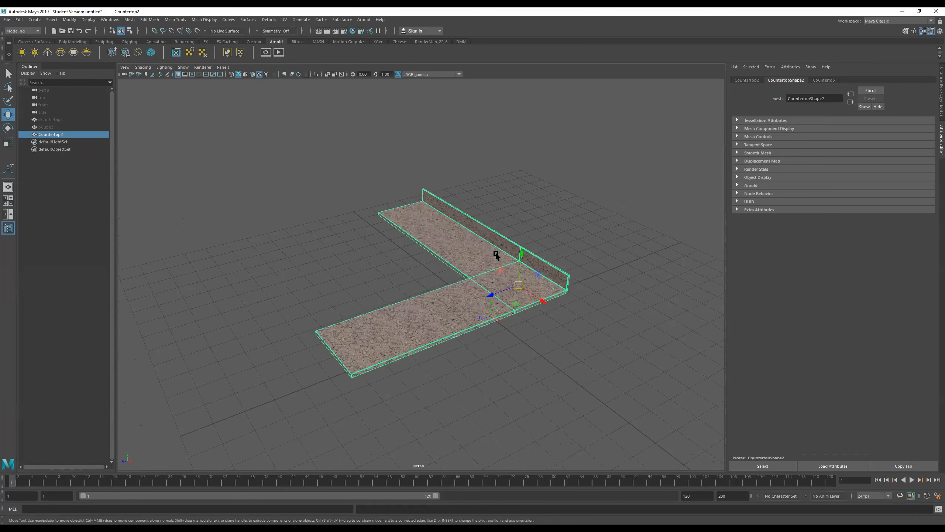
Step: Show the copy shaded without textures and select the underside face of its longer leg in face mode
key("5")
left_click_drag(566, 321, 445, 245, "alt")
right_click_drag(445, 245, 562, 215, "alt")
right_click_drag(418, 200, 418, 211)
left_click(406, 195)
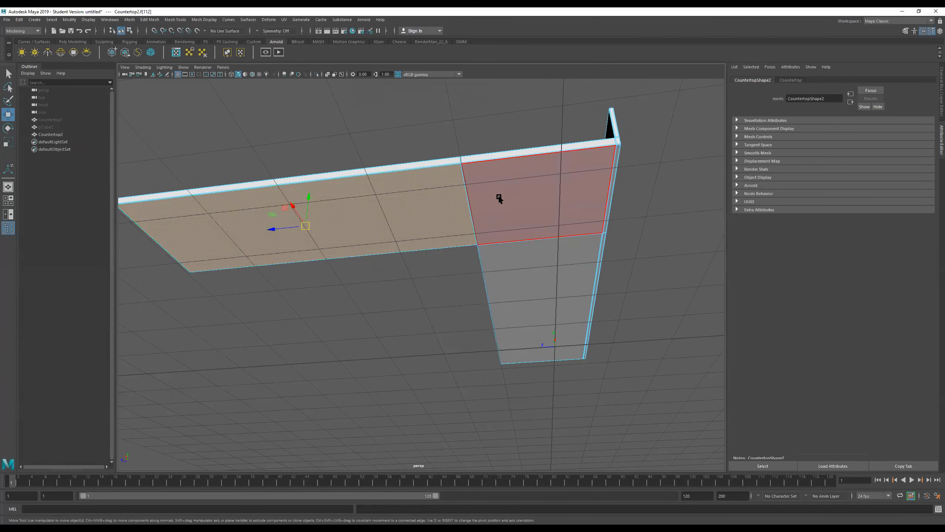
Step: Add the narrow strip beside the longer leg and the corner's underside face to the selection
right_click_drag(440, 191, 633, 183, "alt")
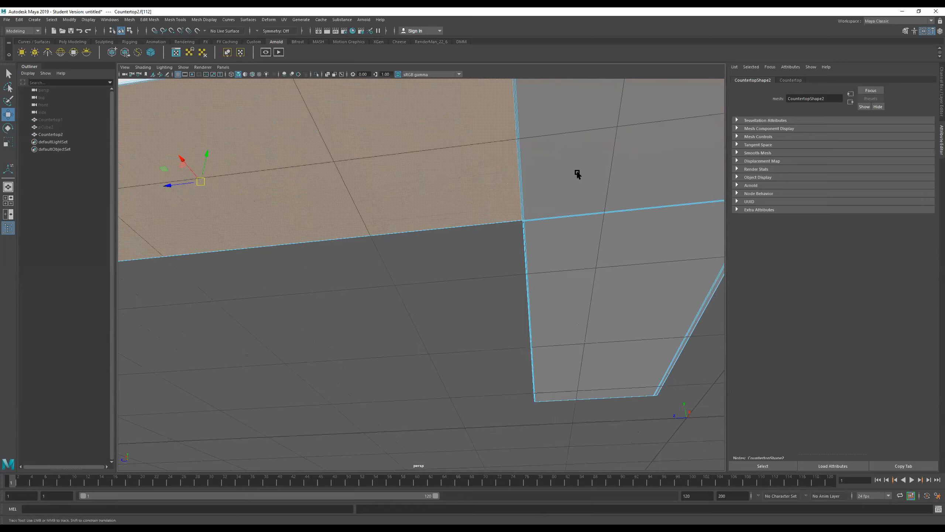
middle_click_drag(578, 174, 531, 292, "alt")
right_click_drag(416, 226, 504, 218, "alt")
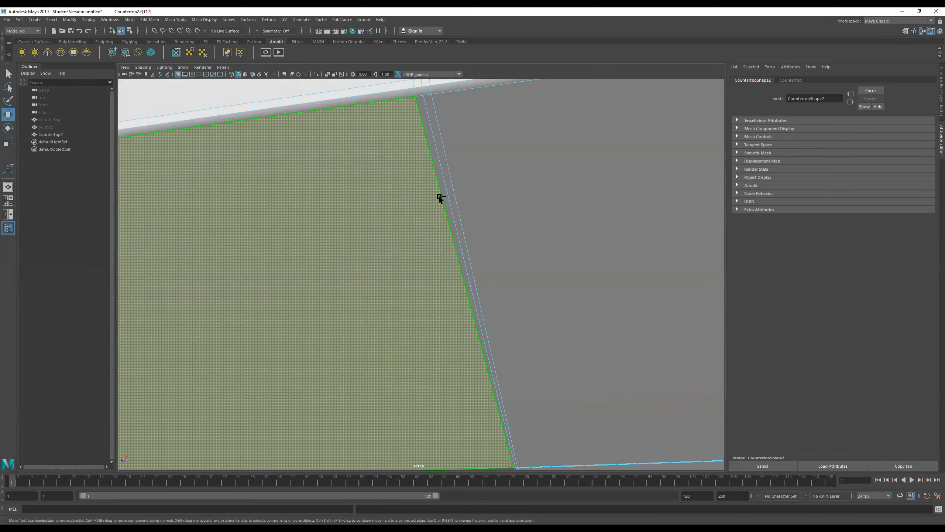
left_click(448, 191)
left_click(513, 196, "shift")
right_click_drag(581, 188, 443, 198, "alt")
middle_click_drag(616, 221, 512, 154, "alt")
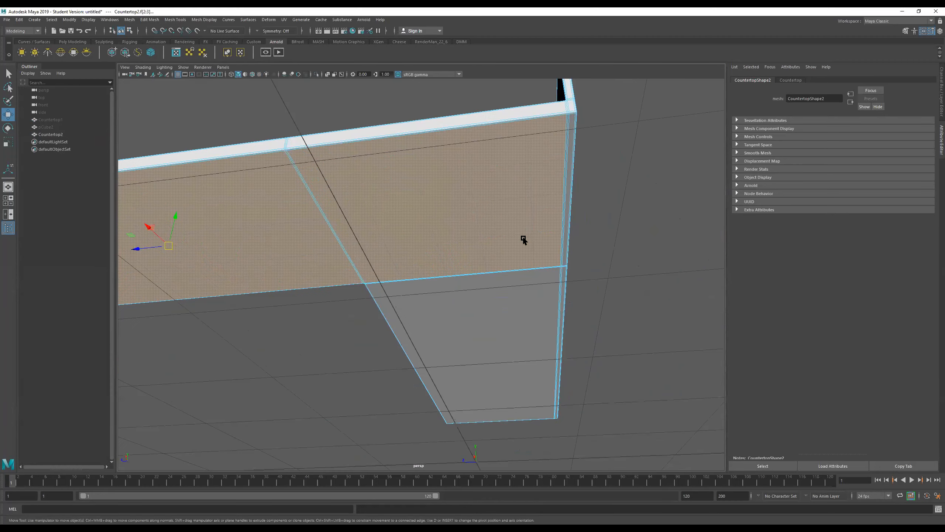
Step: Add the thin strip beyond the corner and the shorter leg's underside face, completing the L-shaped bottom selection
right_click_drag(451, 286, 681, 224, "alt")
left_click_drag(681, 224, 441, 168, "alt")
right_click_drag(441, 168, 450, 167, "alt")
scroll(450, 164, "up", 2)
left_click(458, 148)
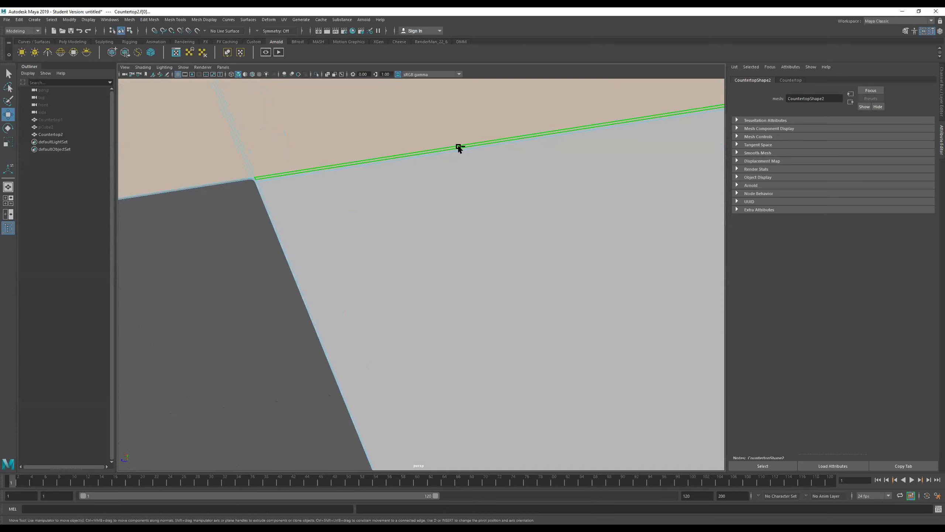
left_click(464, 170, "shift")
right_click_drag(475, 189, 372, 186, "alt")
left_click_drag(450, 210, 523, 223, "alt")
left_click_drag(460, 243, 512, 224, "alt")
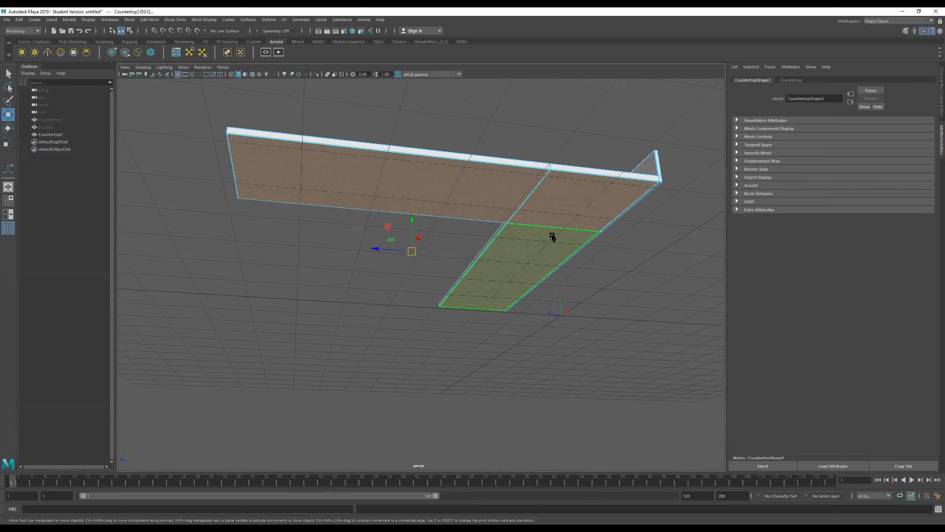
left_click_drag(536, 238, 540, 214, "alt")
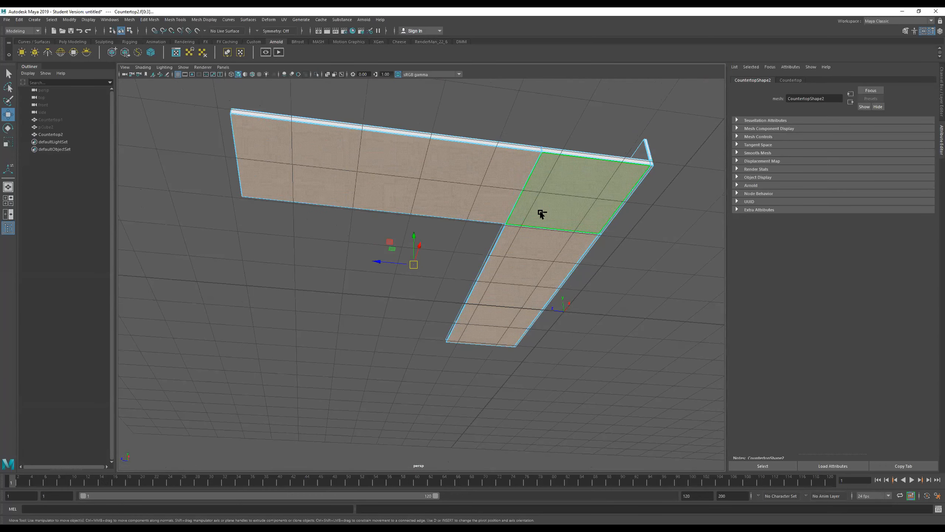
Step: Extract the selected underside faces from the countertop copy and return to object mode
right_click(541, 215, "shift")
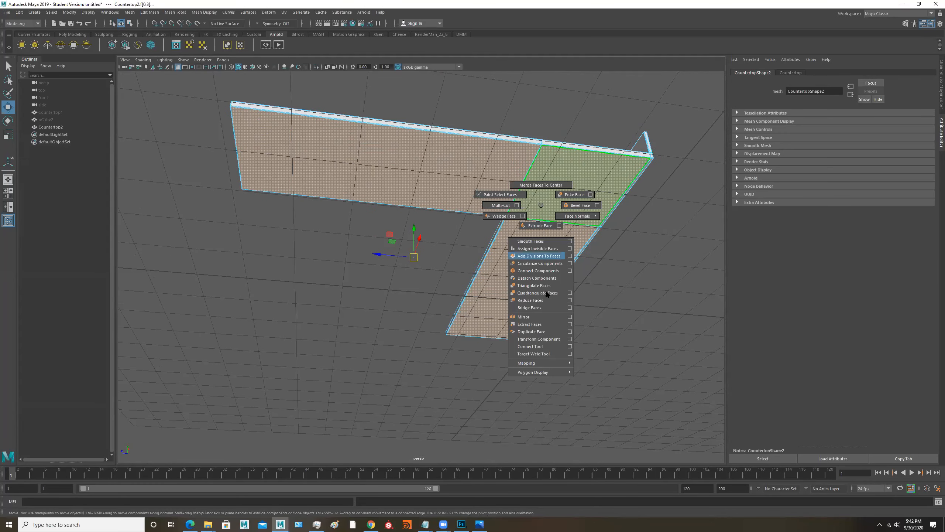
left_click(542, 324)
left_click_drag(493, 201, 523, 242, "alt")
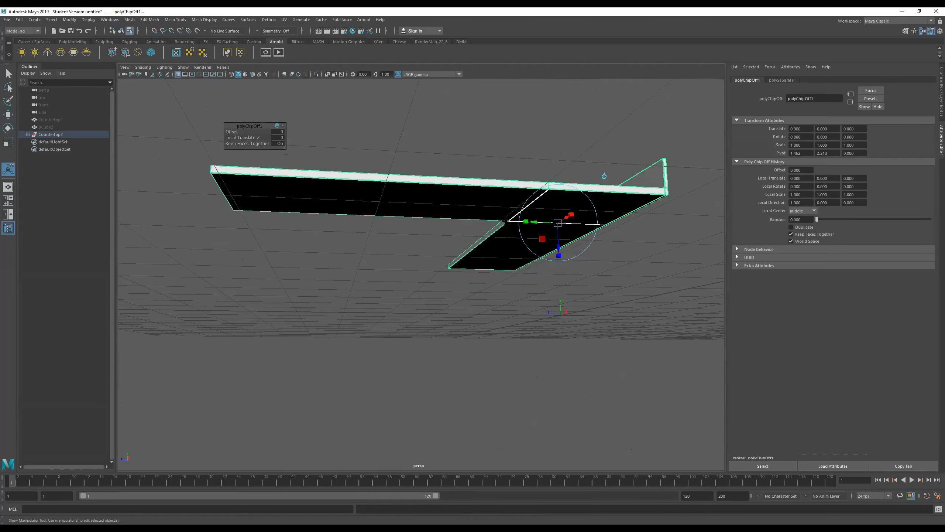
right_click_drag(527, 226, 625, 147)
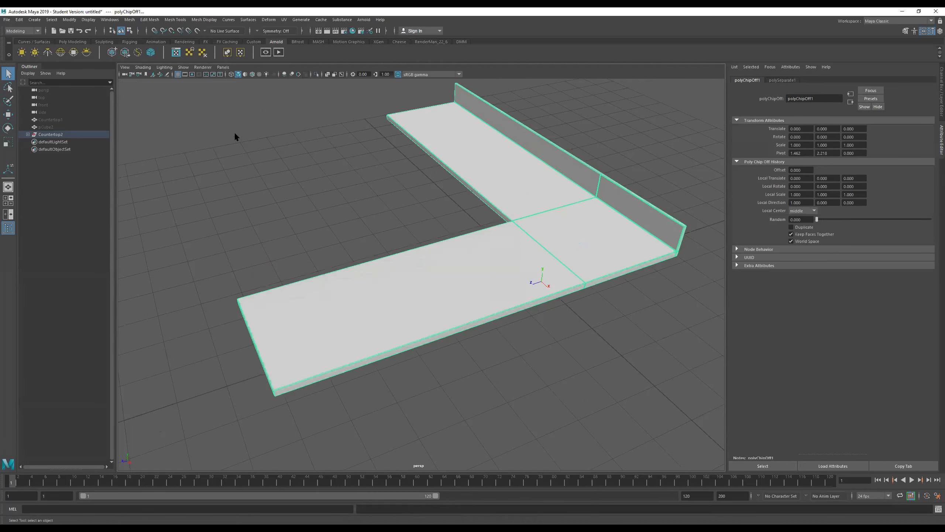
Step: Identify the two separated pieces under Countertop2 and delete polySurface2, the countertop body, keeping the extracted bottom faces
left_click(27, 134)
left_click(69, 134)
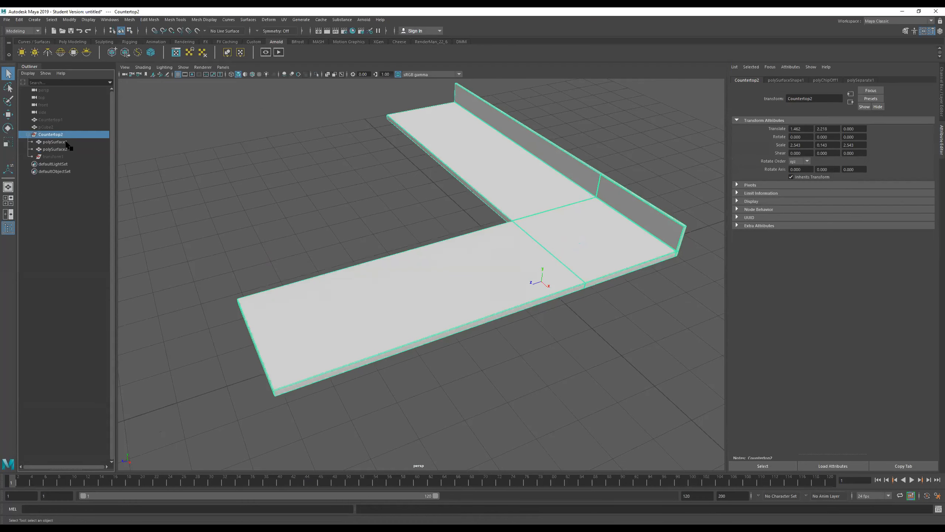
left_click(55, 142)
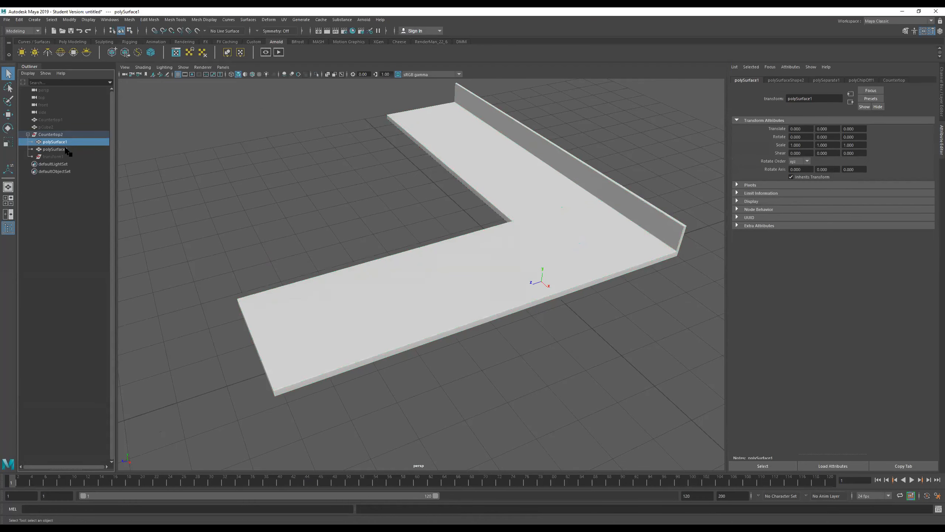
left_click(67, 149)
left_click_drag(406, 227, 591, 245, "alt")
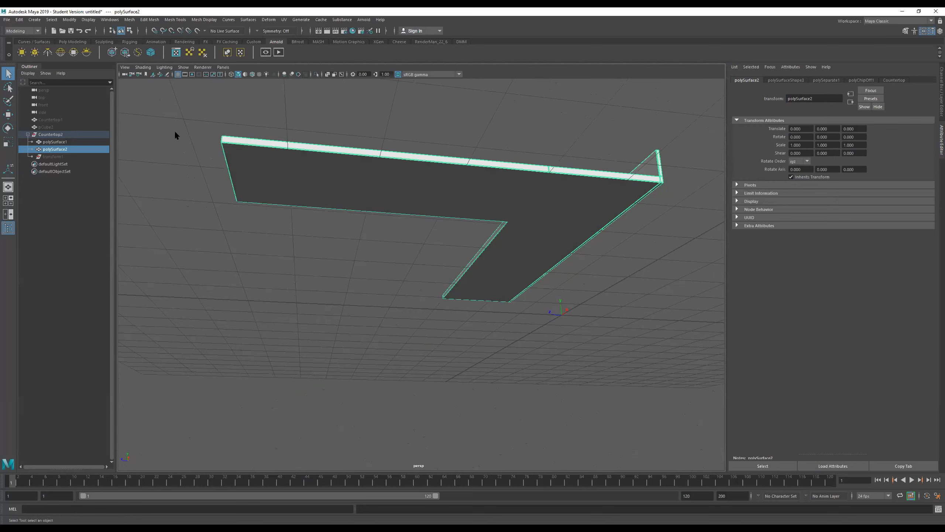
left_click(67, 145)
left_click(67, 149)
left_click(67, 143)
left_click(67, 150)
left_click_drag(164, 157, 548, 212, "alt")
key("Delete")
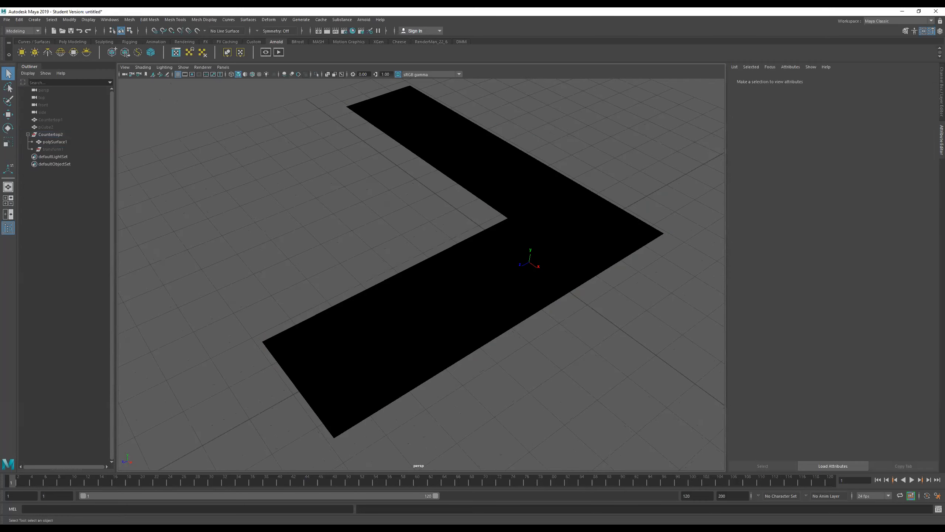
Step: Select the remaining L-shaped surface and extrude it downward with a Local Translate Z of about 2.136
left_click(550, 251)
left_click_drag(550, 252, 544, 223, "alt")
right_click_drag(544, 223, 673, 114)
left_click_drag(648, 149, 571, 195, "alt")
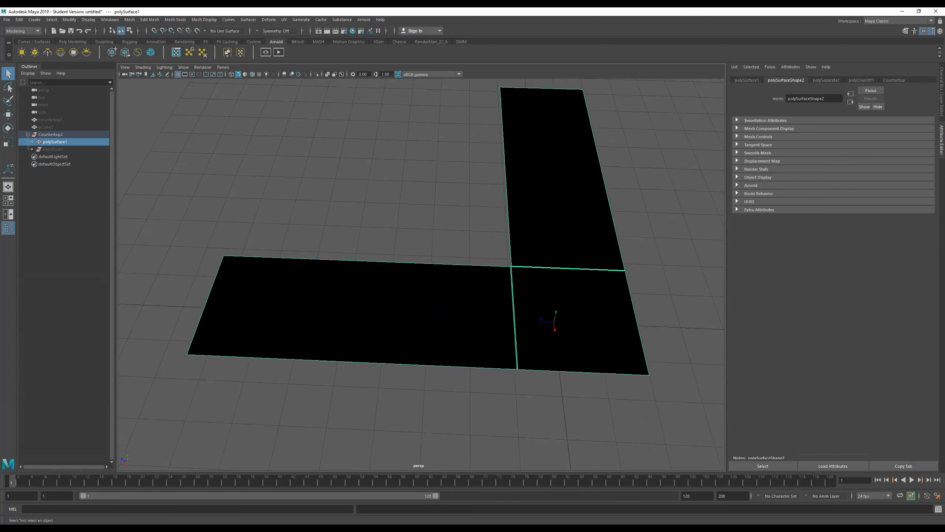
key("ctrl+e")
left_click_drag(521, 256, 531, 232, "alt")
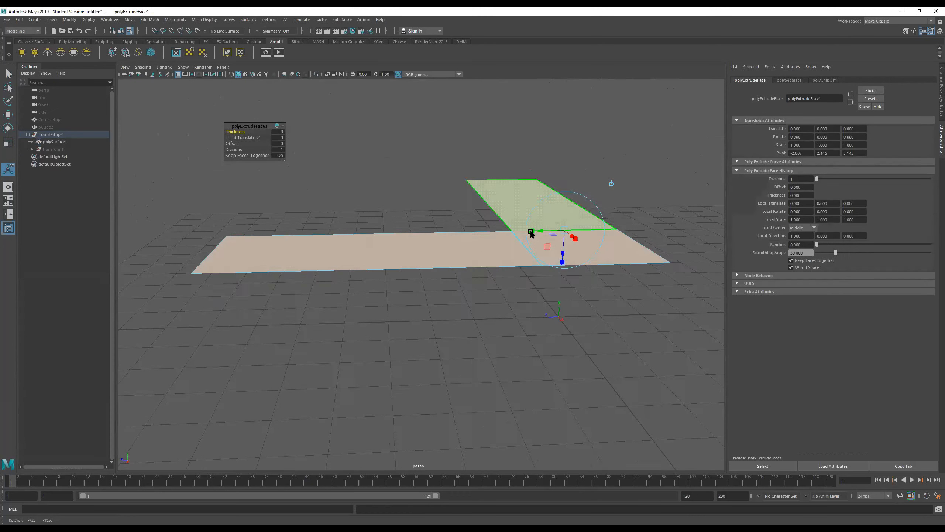
left_click_drag(562, 261, 573, 344)
left_click_drag(561, 282, 474, 285, "alt")
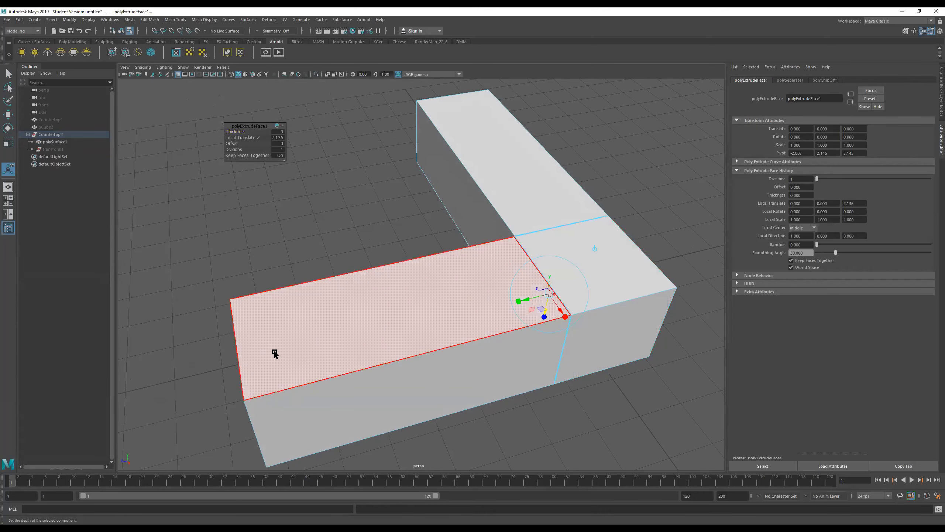
Step: Examine the doubled edges at the extruded base's inner corner seam and return to object mode
left_click_drag(378, 349, 418, 328, "alt")
left_click_drag(595, 240, 559, 284, "alt")
right_click_drag(559, 284, 635, 273, "alt")
middle_click_drag(634, 273, 526, 201, "alt")
right_click_drag(443, 313, 595, 296, "alt")
mouse_move(562, 298)
left_mouse_down("alt")
mouse_move(555, 276)
mouse_move(554, 288)
left_mouse_up("alt")
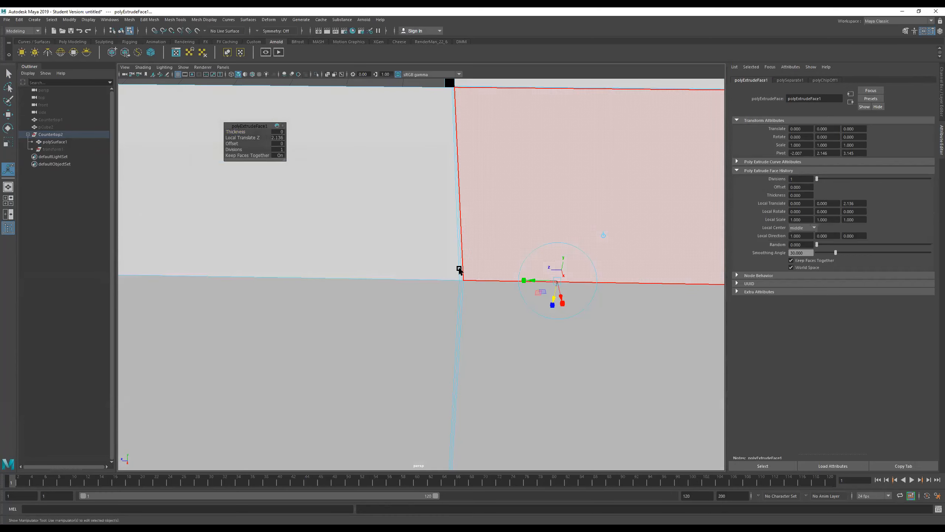
right_click_drag(459, 270, 607, 168)
key("f")
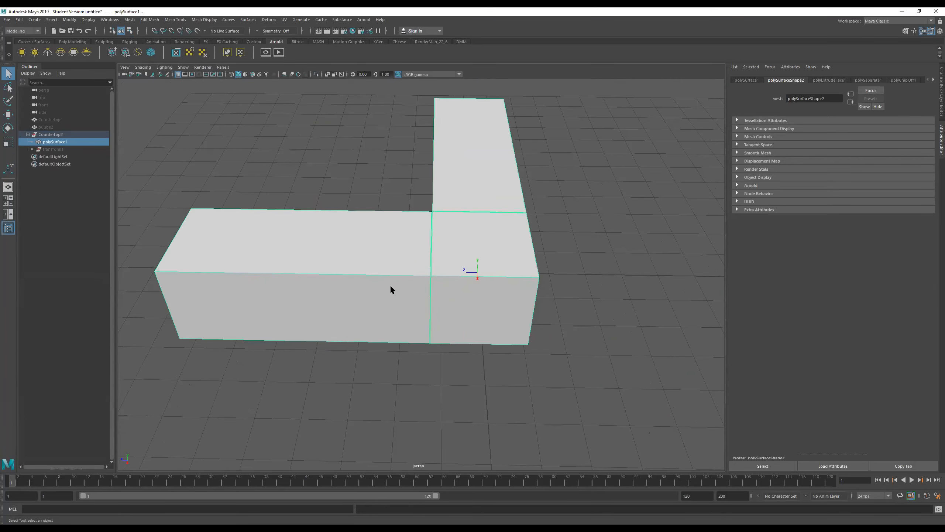
Step: Show Countertop1 briefly to check its fit on the extruded base, and hide it again
left_click(52, 119)
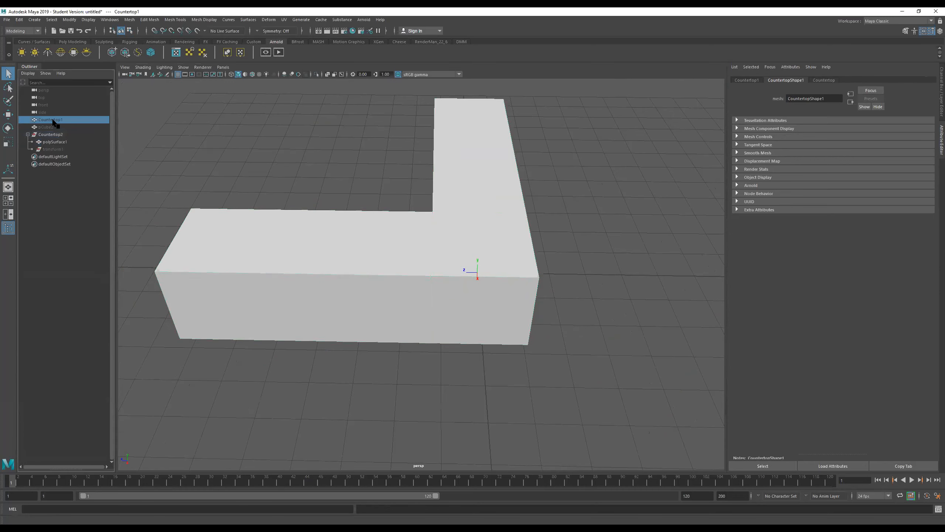
key("h")
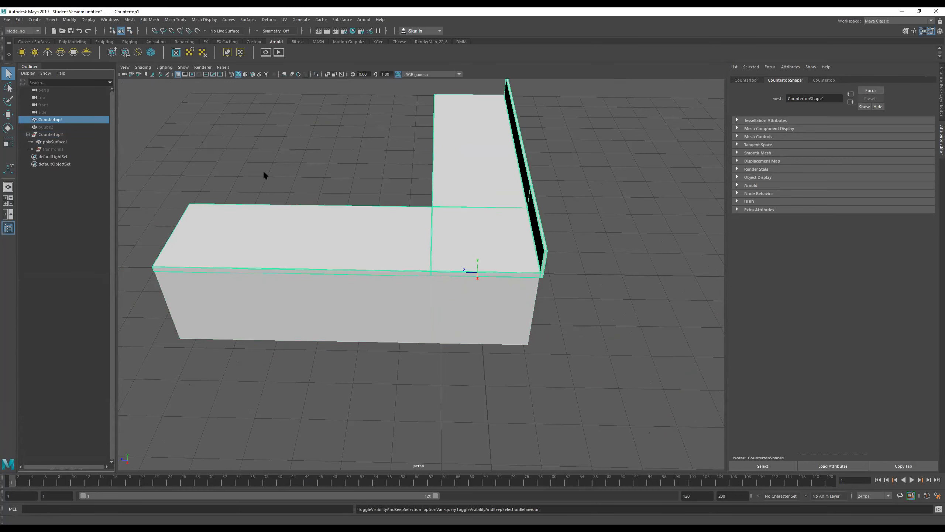
key("h")
Step: Select the redundant edges forming the narrow strip beside the corner seam, on the base's sides, and delete them
right_click_drag(435, 249, 561, 261, "alt")
left_click(446, 260)
right_click_drag(446, 260, 464, 256, "alt")
left_click_drag(464, 257, 443, 247, "alt")
right_click_drag(434, 260, 428, 173)
left_click(441, 267)
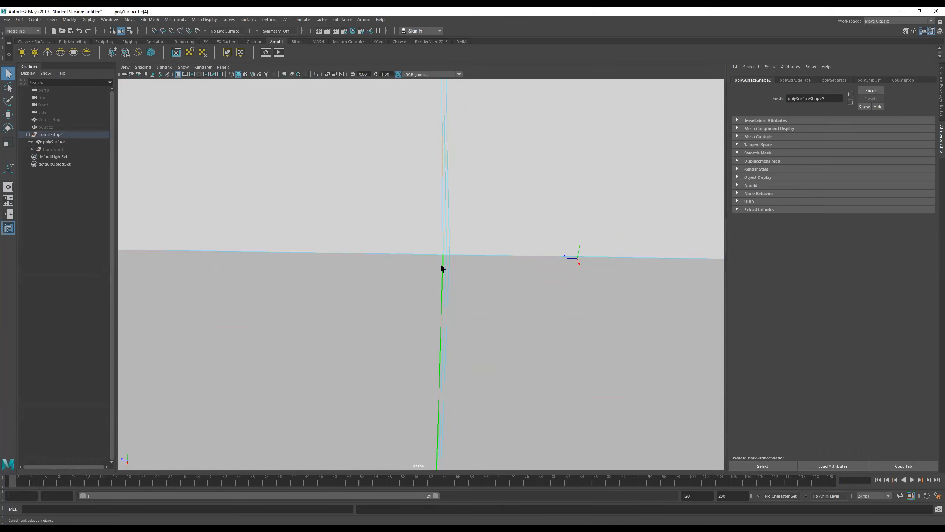
left_click(446, 266, "shift")
left_click_drag(447, 266, 519, 220, "alt")
left_click(443, 179, "shift")
left_click(442, 174, "shift")
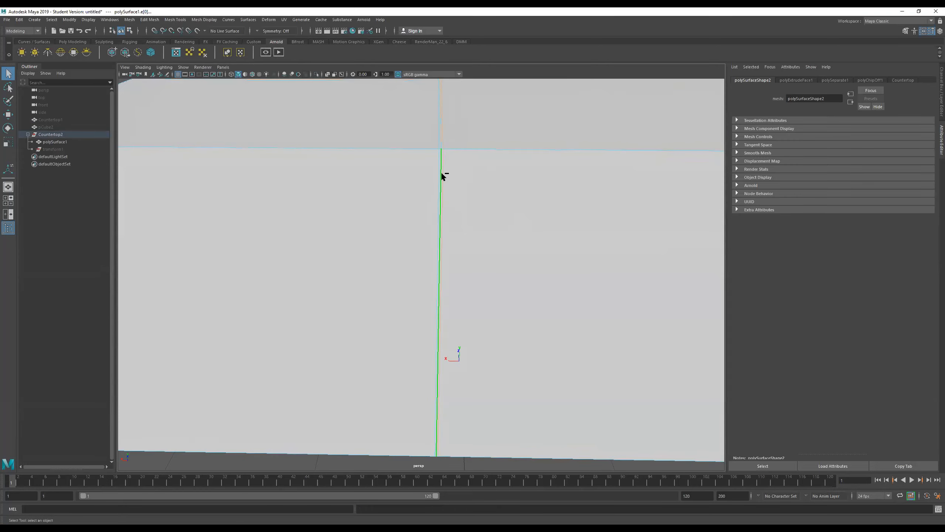
right_click(471, 174, "shift")
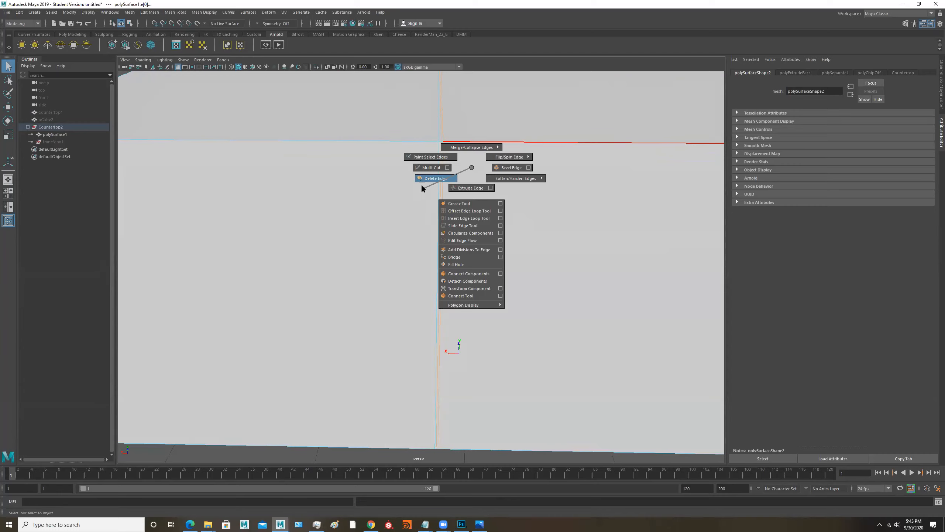
right_click_drag(426, 185, 384, 209, "shift")
Step: Return the base to object mode and inspect its cleaned-up corner from several angles
scroll(468, 182, "down", 5)
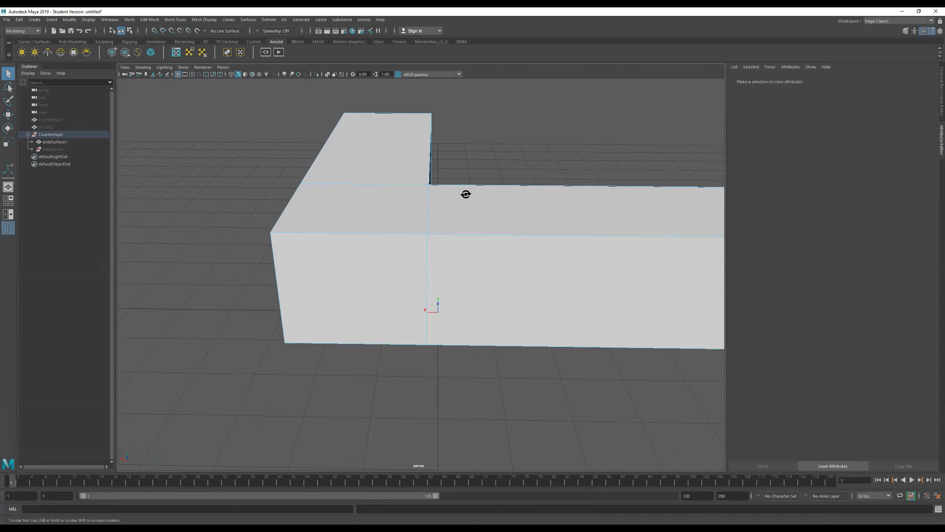
left_click_drag(467, 192, 518, 194, "alt")
scroll(518, 193, "down", 4)
left_click_drag(406, 202, 425, 207, "alt")
right_click_drag(426, 207, 555, 129)
scroll(443, 178, "down", 2)
left_click_drag(443, 178, 439, 163, "alt")
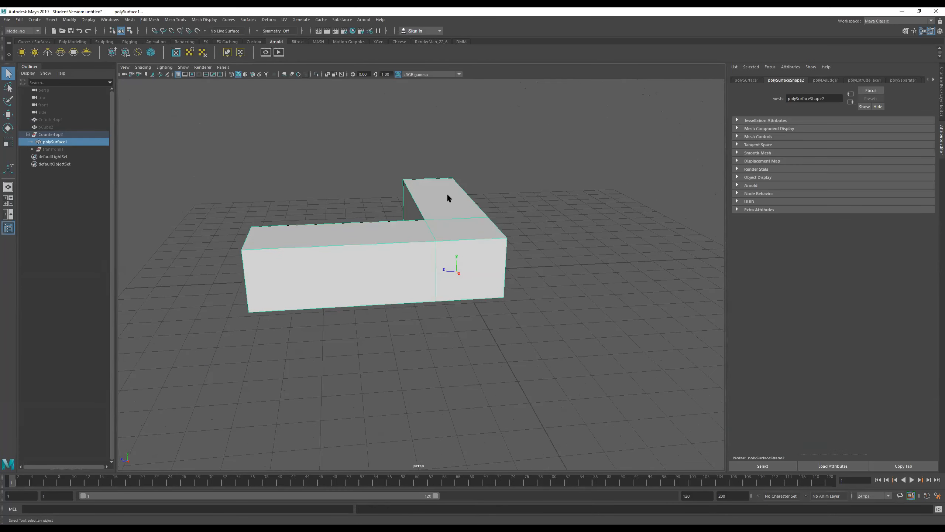
scroll(373, 244, "up", 3)
mouse_move(492, 238)
left_mouse_down("alt")
mouse_move(485, 253)
mouse_move(526, 249)
mouse_move(506, 246)
left_mouse_up("alt")
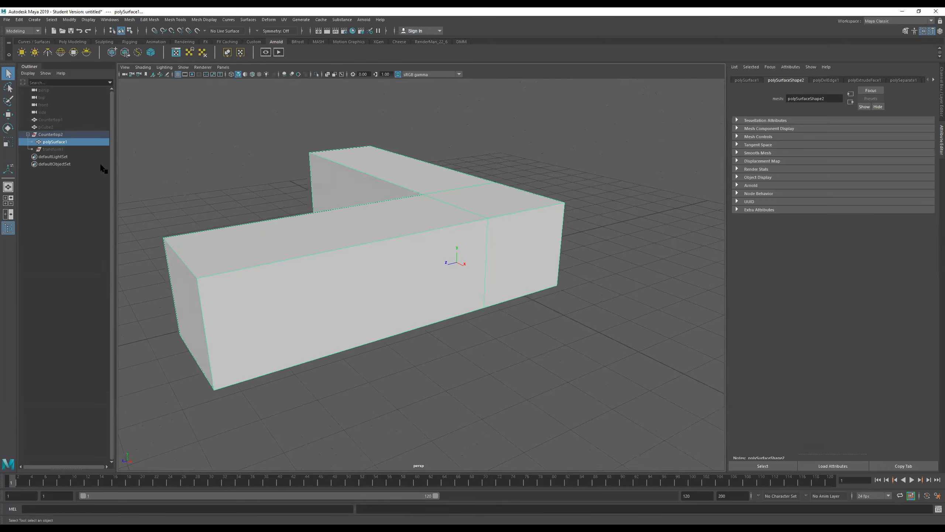
Step: Rename polySurface1 to WoodCabinetBase and move it out of the Countertop2 group in the scene hierarchy
double_click(55, 142)
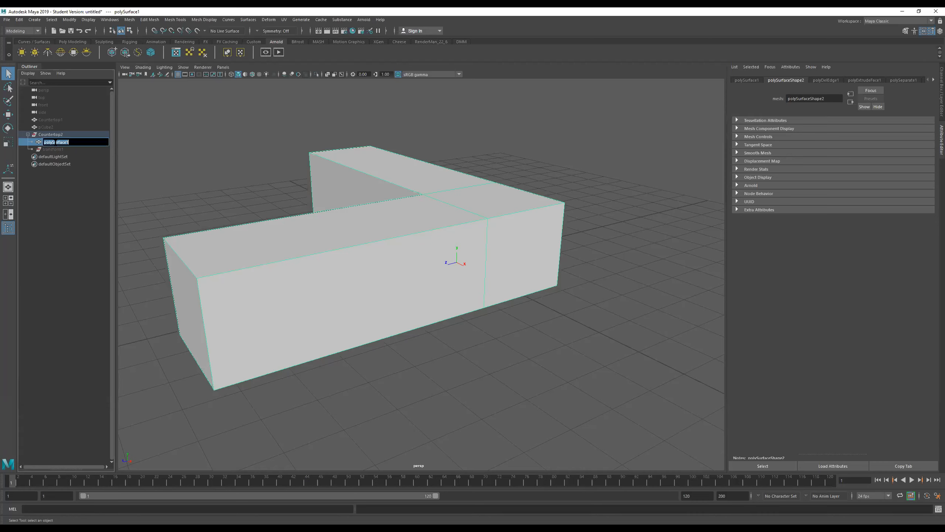
type("Wooc Cabinet")
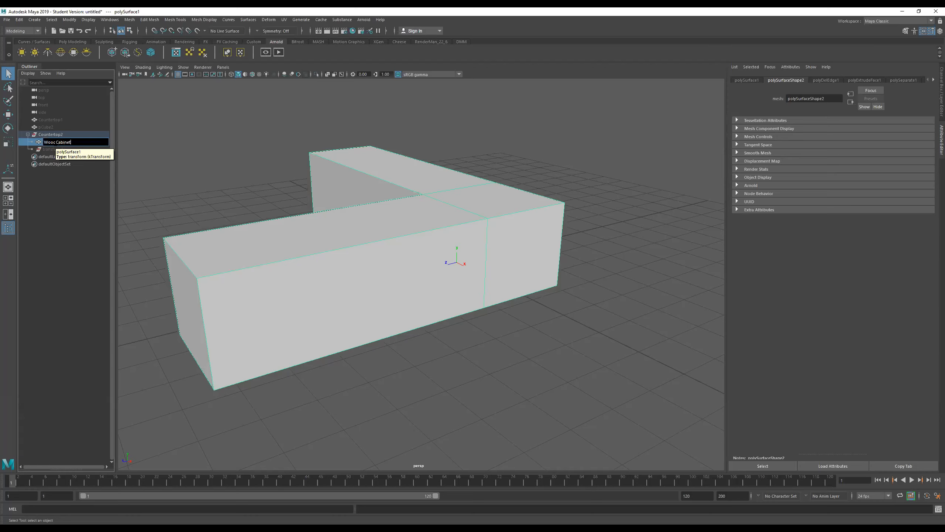
type("oodCabinetBase")
key("Return")
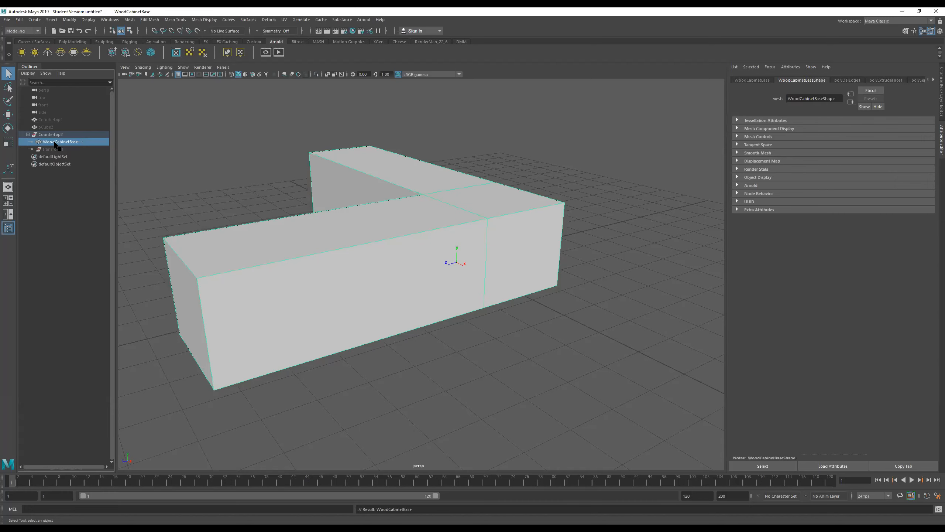
left_click_drag(72, 144, 65, 124)
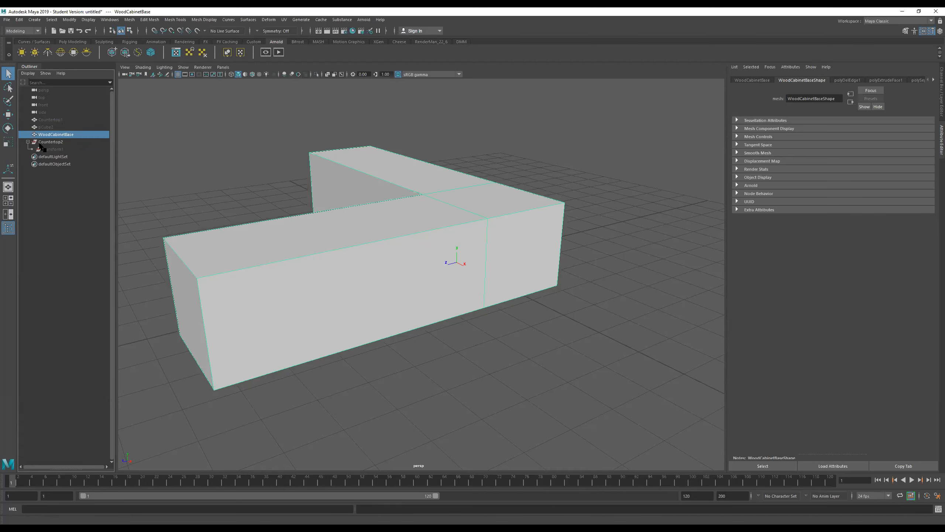
Step: Create a polygon cube, place it at the base's long side near the corner, and scale it into a thin door panel
mouse_move(324, 255)
left_mouse_down("alt")
mouse_move(300, 261)
mouse_move(327, 253)
mouse_move(316, 242)
left_mouse_up("alt")
left_click_drag(414, 282, 404, 275, "alt")
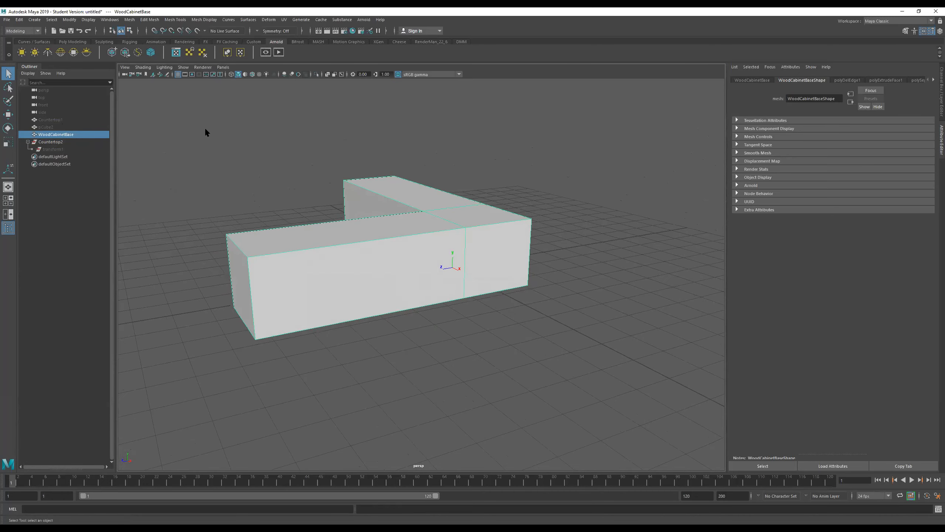
left_click(73, 41)
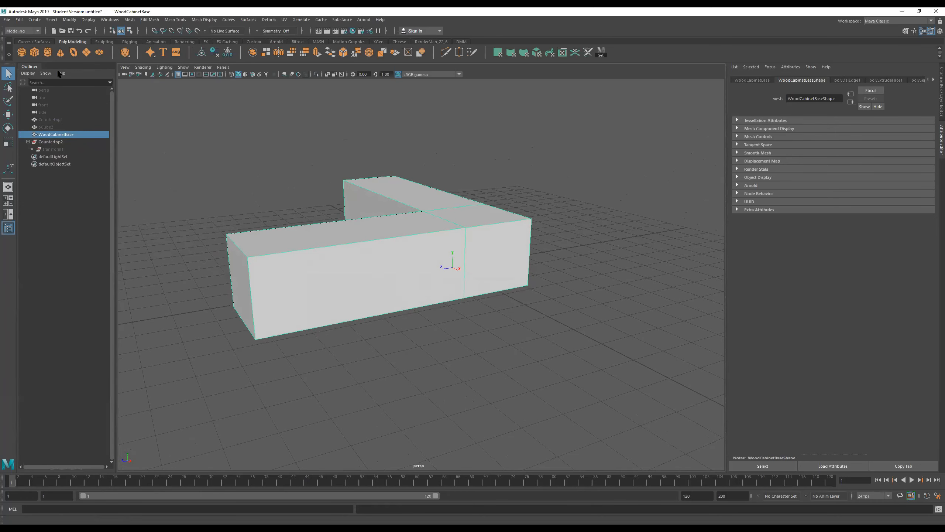
left_click(35, 52)
scroll(322, 253, "down", 3)
key("w")
left_click_drag(461, 278, 516, 316)
key("r")
left_click_drag(509, 301, 499, 277)
key("w")
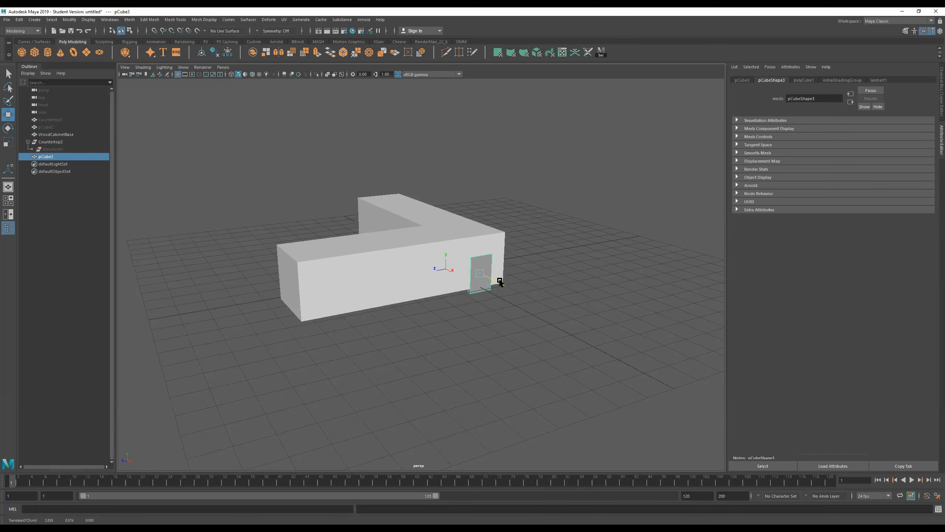
Step: Stretch the panel vertically through its top and bottom vertices to nearly the base's height, and move it aside beyond the corner
left_click_drag(481, 244, 480, 234)
right_click_drag(481, 256, 453, 252)
left_click_drag(521, 212, 464, 259)
left_click_drag(482, 215, 482, 206)
left_click_drag(530, 274, 432, 316)
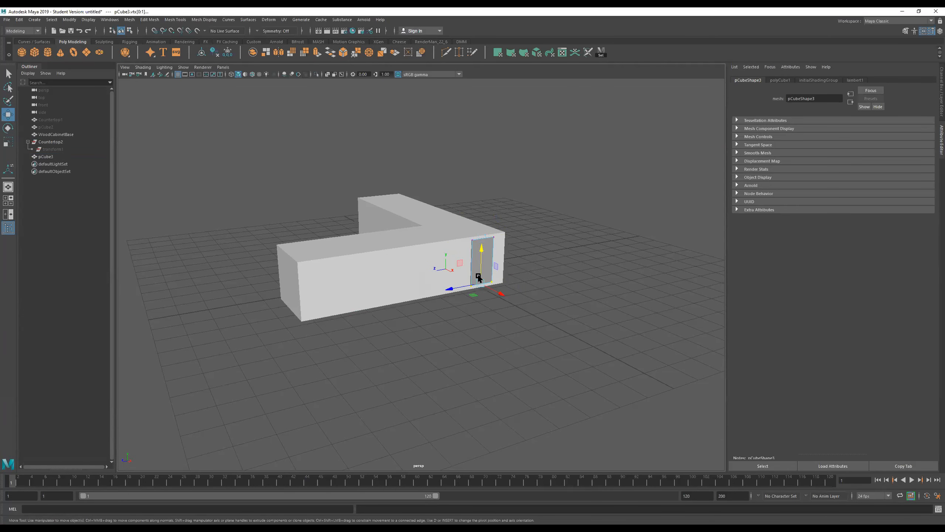
left_click_drag(482, 254, 567, 252)
scroll(483, 257, "up", 5)
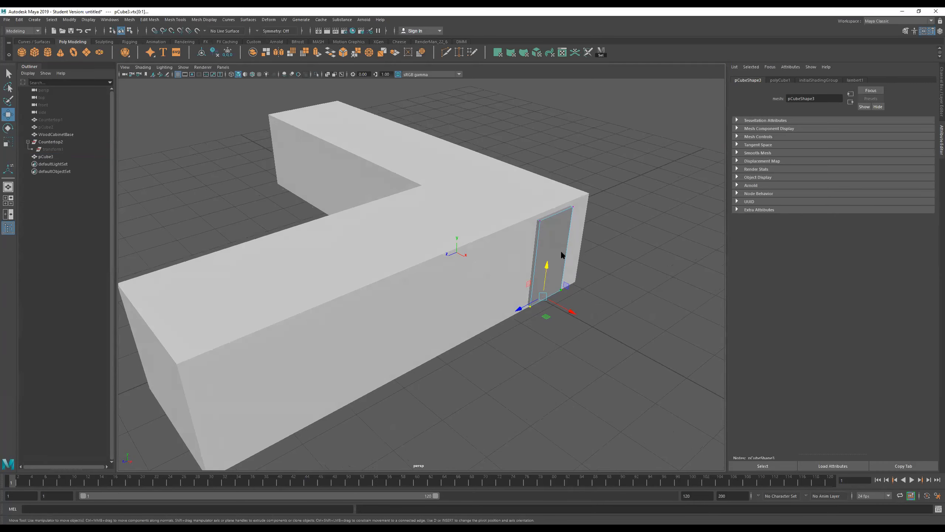
right_click_drag(561, 252, 687, 182)
scroll(561, 221, "down", 3)
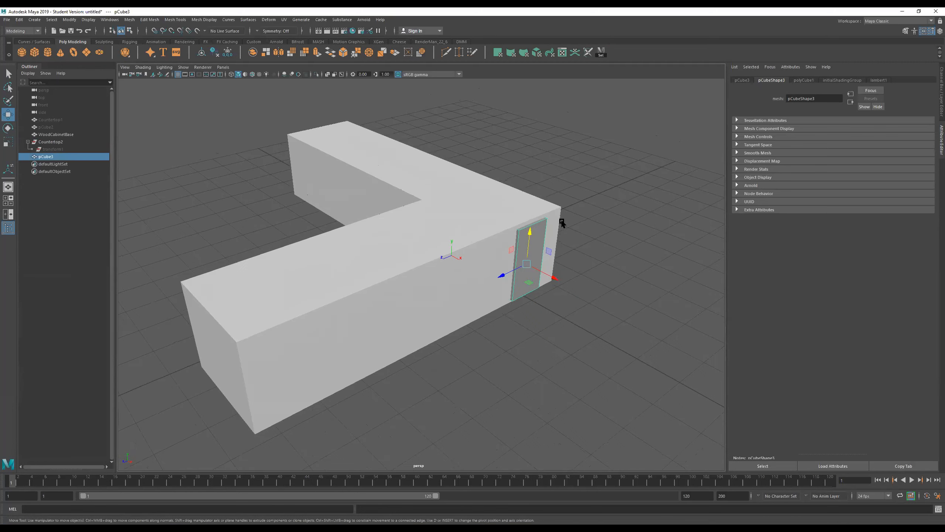
left_click_drag(493, 272, 593, 275)
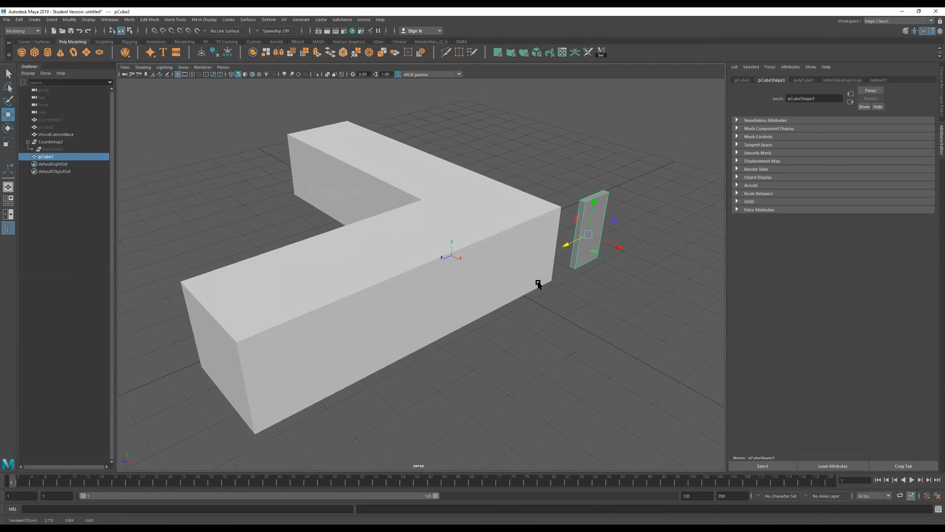
Step: Duplicate WoodCabinetBase, hide the original, and select the copy, WoodCabinetBase1
middle_click_drag(404, 287, 476, 264, "alt")
left_click(425, 290)
scroll(415, 287, "down", 2)
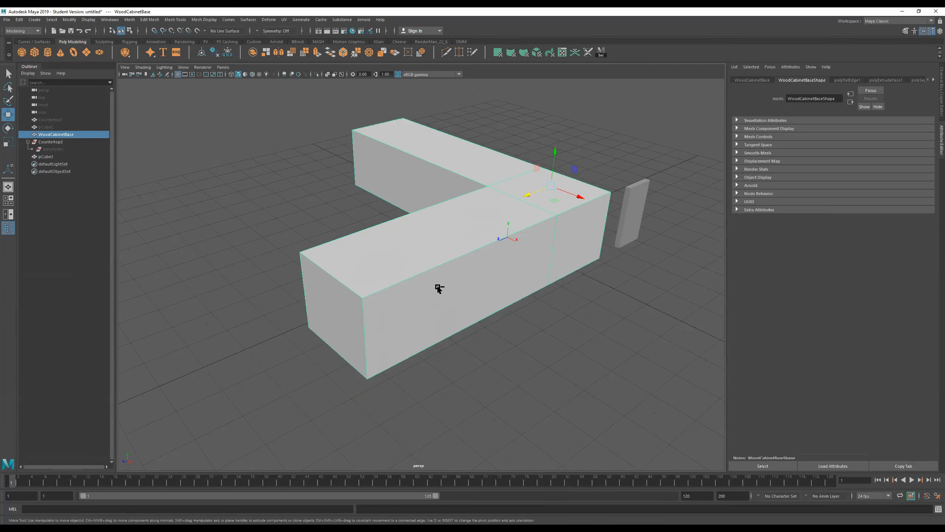
key("ctrl+d")
left_click(69, 134)
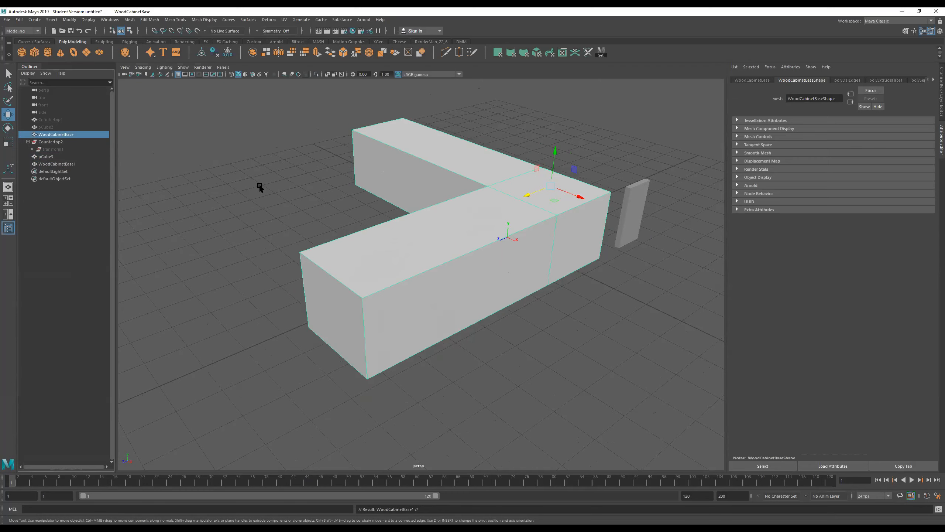
left_click(440, 265)
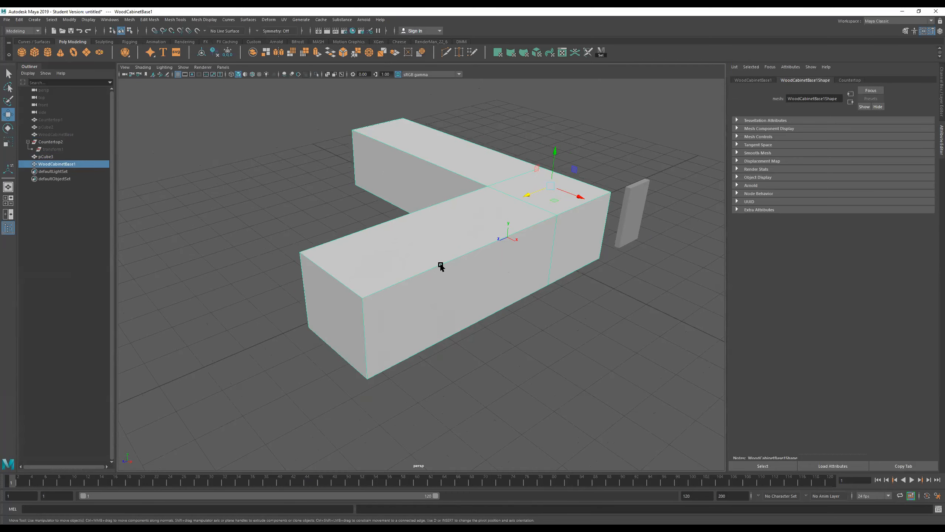
Step: Insert Multi-Cut edge loops around WoodCabinetBase1 to divide its long front into door-width sections with narrow borders
left_click_drag(448, 259, 430, 252, "alt")
left_click(447, 51)
left_click_drag(327, 299, 284, 219, "alt")
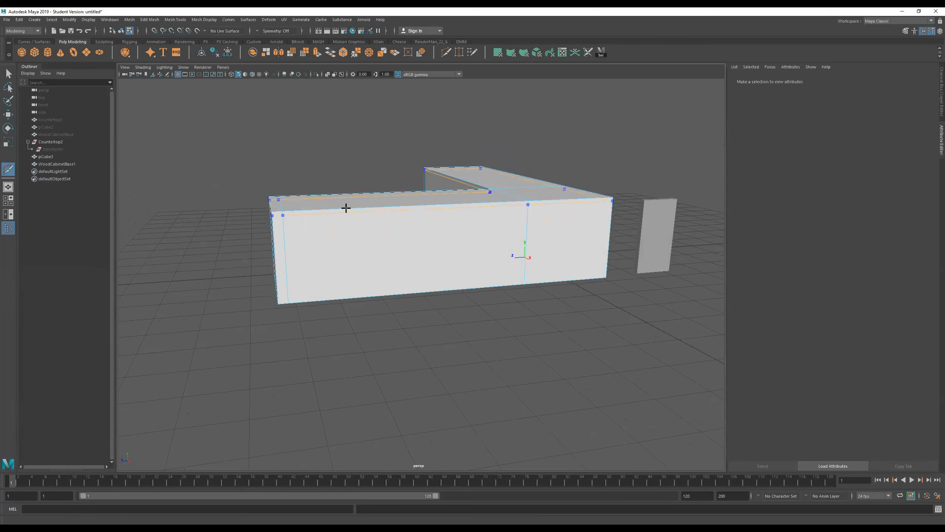
left_click(347, 215, "ctrl")
left_click(422, 207, "ctrl")
left_click(513, 205, "ctrl")
left_click(350, 208, "ctrl")
left_click(280, 213, "ctrl")
key("q")
Step: Select the copy's faces beyond the first door section and delete them, keeping only the end block
right_click_drag(422, 316, 388, 307, "alt")
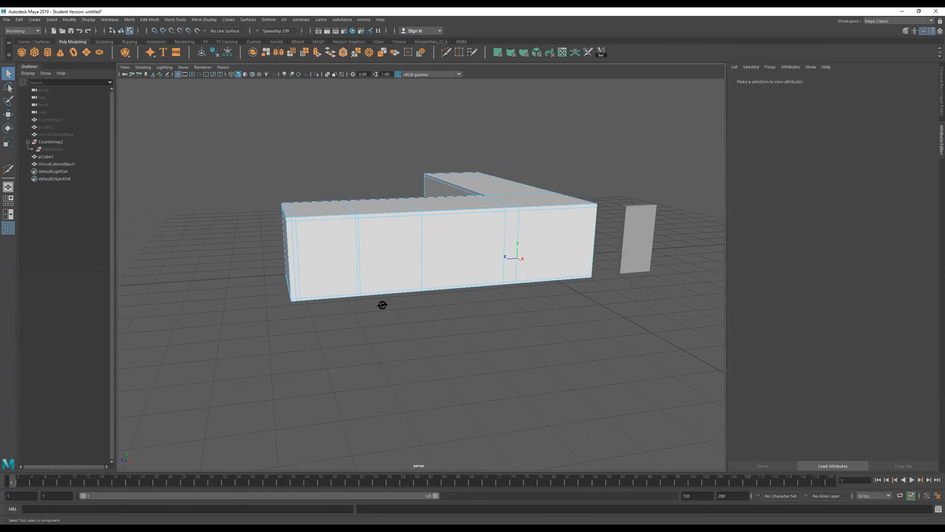
left_click_drag(382, 304, 369, 310, "alt")
left_click_drag(608, 108, 367, 386)
right_click(405, 207)
right_click_drag(405, 208, 406, 228)
left_click_drag(614, 99, 341, 412)
key("Delete")
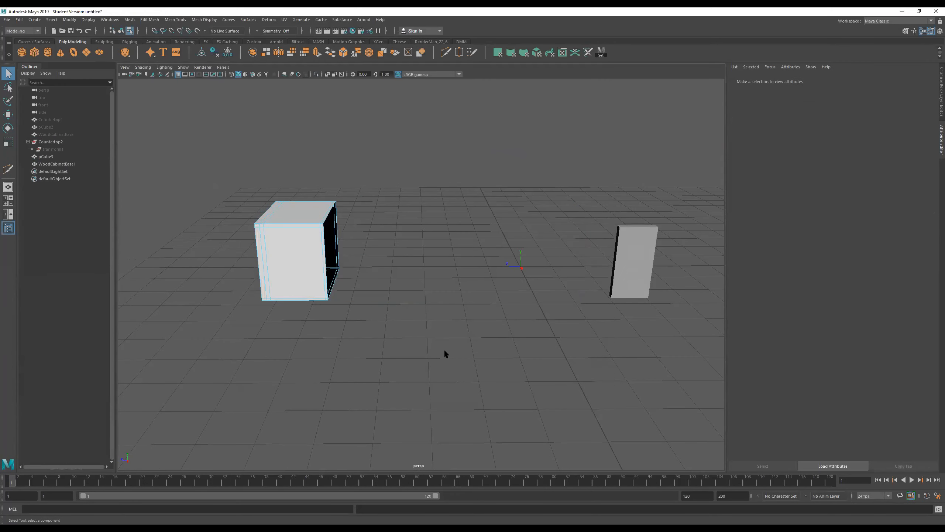
Step: Delete the end block's remaining side, top, bottom and back faces, keeping only the front faces
middle_click_drag(272, 207, 450, 232, "alt")
left_click_drag(481, 256, 473, 244, "alt")
left_click_drag(417, 179, 510, 345)
left_click_drag(631, 158, 507, 378)
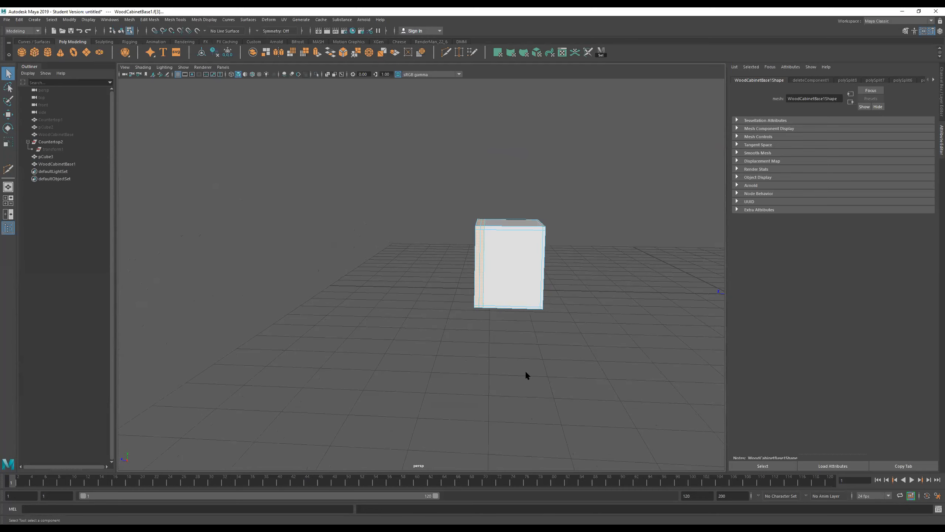
key("Delete")
left_click_drag(593, 330, 519, 226, "alt")
left_click_drag(507, 186, 368, 354)
key("Delete")
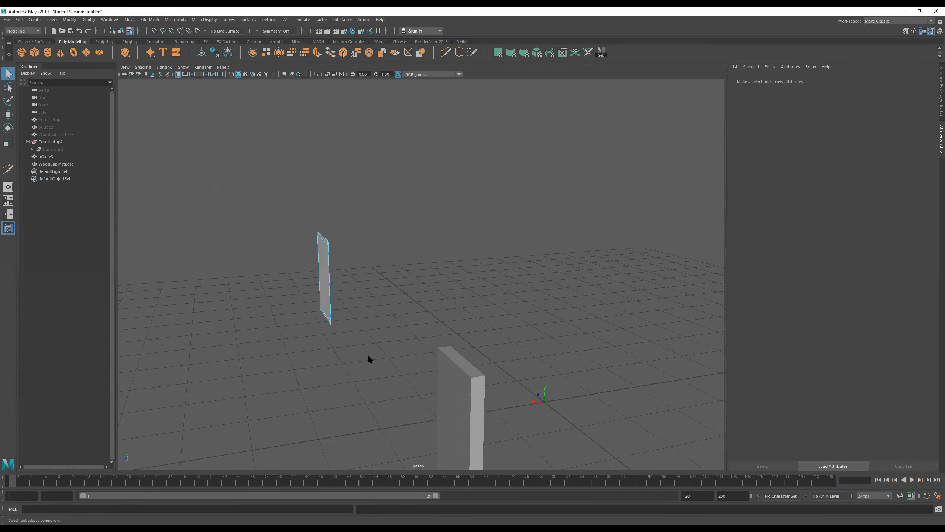
Step: Select the narrow border faces around the front panel and delete them, leaving a single door face
left_click_drag(327, 264, 571, 310, "alt")
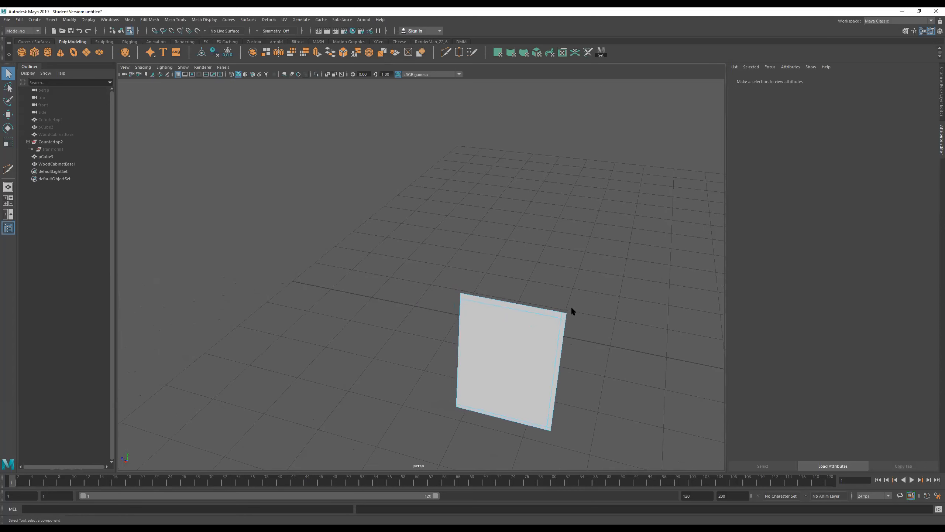
left_click(560, 313)
left_click(564, 324, "shift")
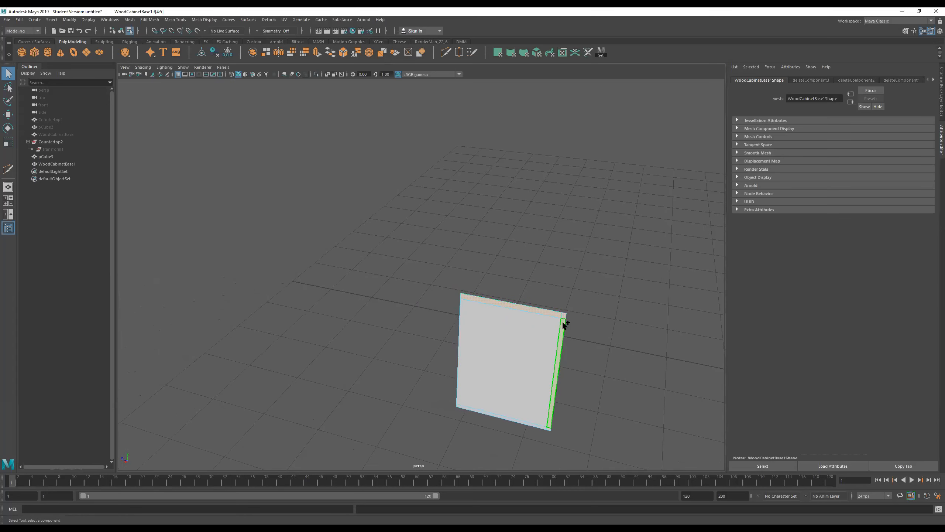
left_click(550, 428, "shift")
left_click(538, 426, "shift")
key("Delete")
Step: Extrude the remaining door face outward with a Local Translate Z of about 0.25
right_click_drag(538, 317, 690, 216)
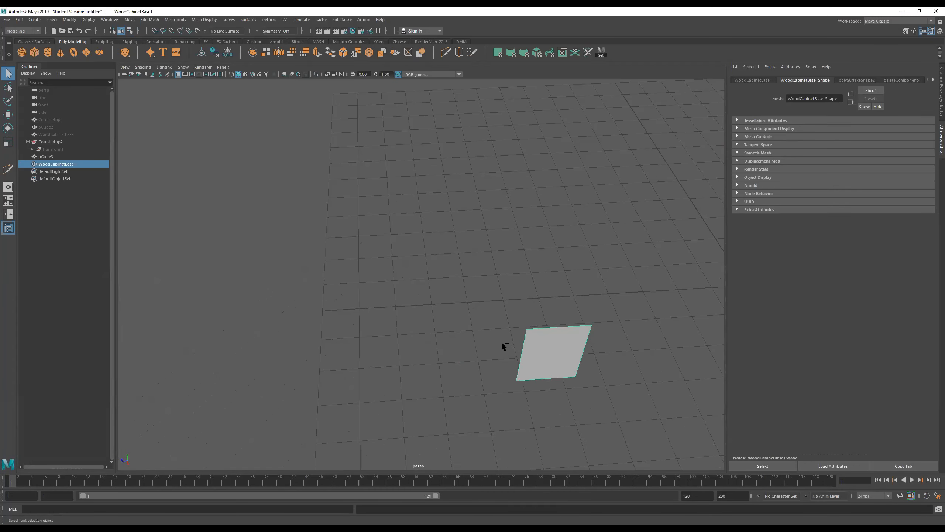
key("ctrl+e")
left_click_drag(564, 376, 564, 389)
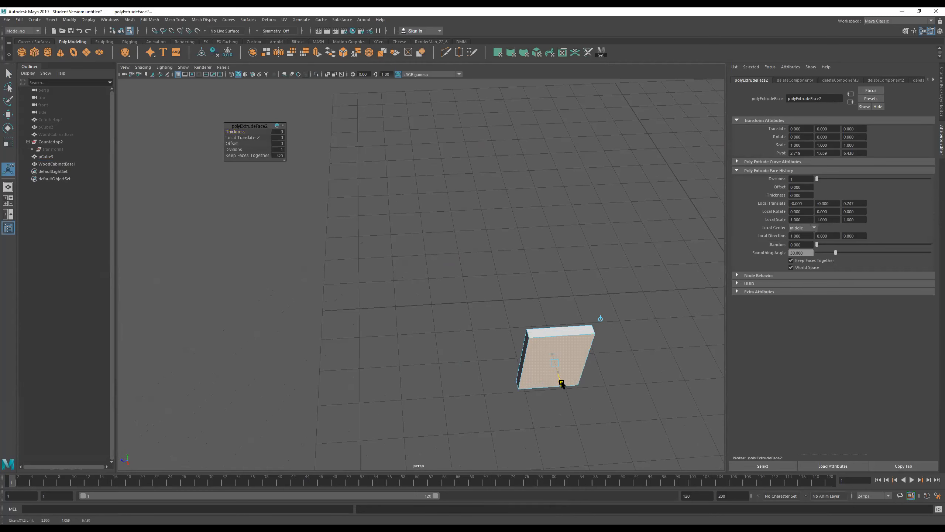
Step: Show WoodCabinetBase again and check the extruded door panel's position against its front
left_click(64, 134)
key("h")
left_click_drag(573, 283, 387, 276, "alt")
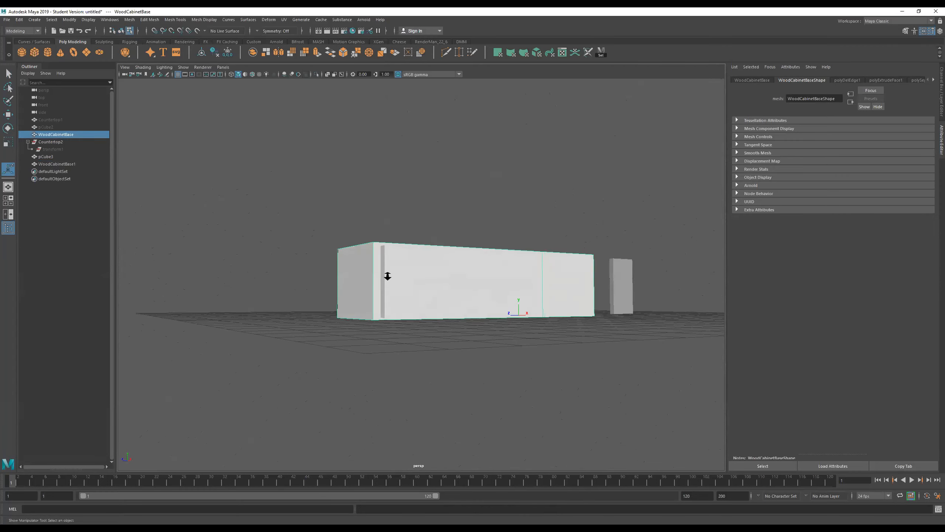
right_click_drag(387, 275, 640, 270, "alt")
left_click_drag(449, 313, 462, 328, "alt")
Step: Center the pivot of the door panel and move the panel forward, clear of the cabinet base's front
right_click_drag(388, 287, 388, 315)
key("w")
left_click_drag(404, 284, 454, 292, "alt")
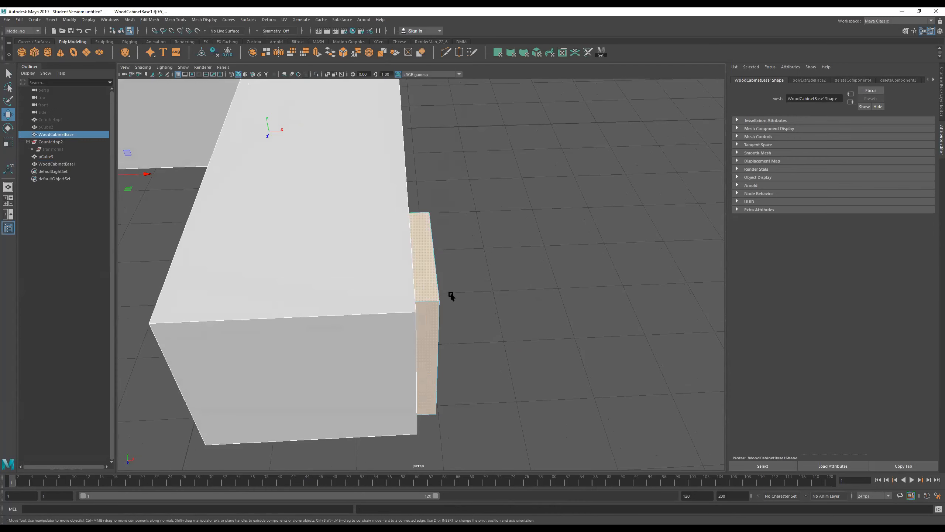
right_click_drag(429, 281, 529, 231)
right_click_drag(483, 246, 440, 257, "alt")
left_click_drag(457, 262, 431, 255, "alt")
left_click(406, 281)
left_click_drag(538, 225, 595, 194, "alt")
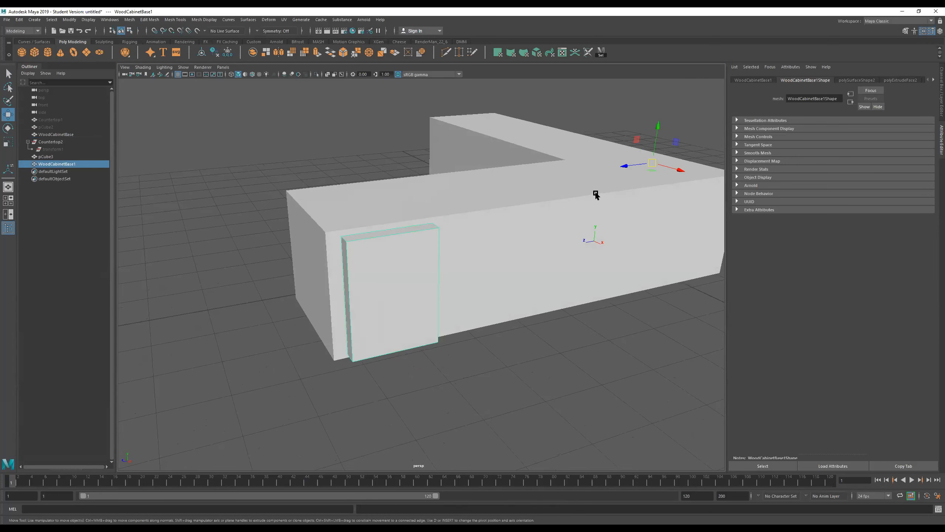
right_click_drag(636, 186, 576, 180, "alt")
mouse_move(589, 179)
left_mouse_down("alt")
mouse_move(599, 213)
mouse_move(597, 165)
left_mouse_up("alt")
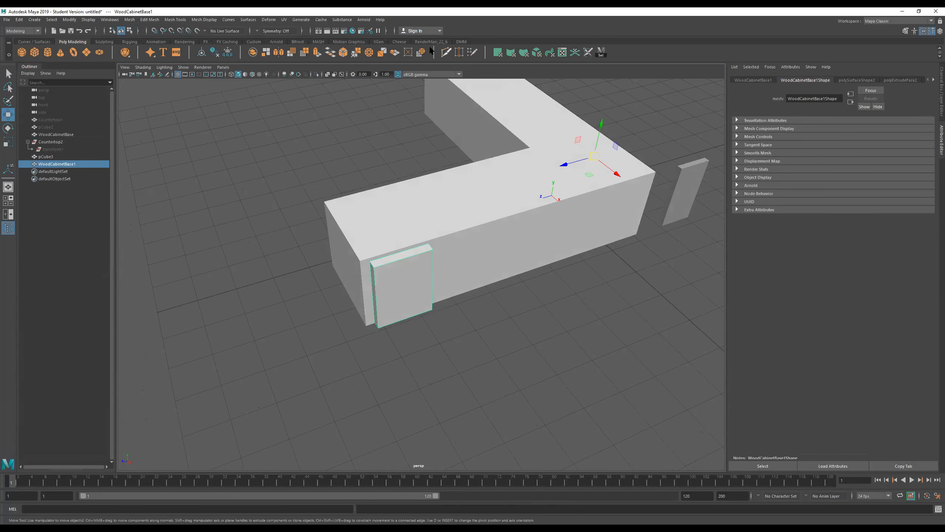
left_click(202, 53)
left_click_drag(388, 205, 443, 263, "alt")
left_click_drag(437, 301, 457, 285)
scroll(478, 288, "up", 3)
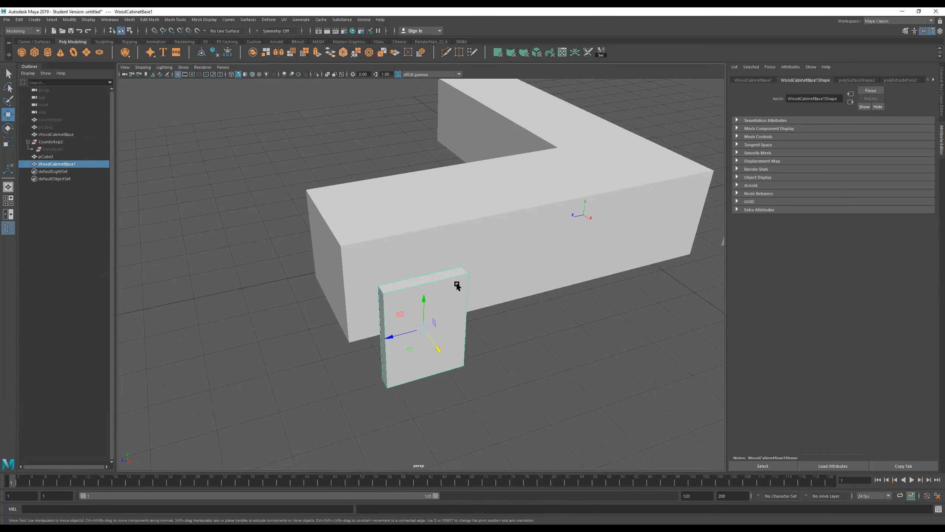
Step: Duplicate the door panel and move the copy sideways along the cabinet front, leaving a gap between the two panels
right_click_drag(457, 284, 349, 282, "alt")
mouse_move(447, 265)
left_mouse_down("alt")
mouse_move(449, 249)
mouse_move(483, 254)
mouse_move(460, 275)
mouse_move(444, 265)
mouse_move(437, 233)
mouse_move(445, 269)
left_mouse_up("alt")
key("ctrl+d")
left_click_drag(380, 327, 449, 313)
Step: Switch to the reference kitchen photo in Photos and examine how the wood cabinet doors are framed
left_click(429, 236)
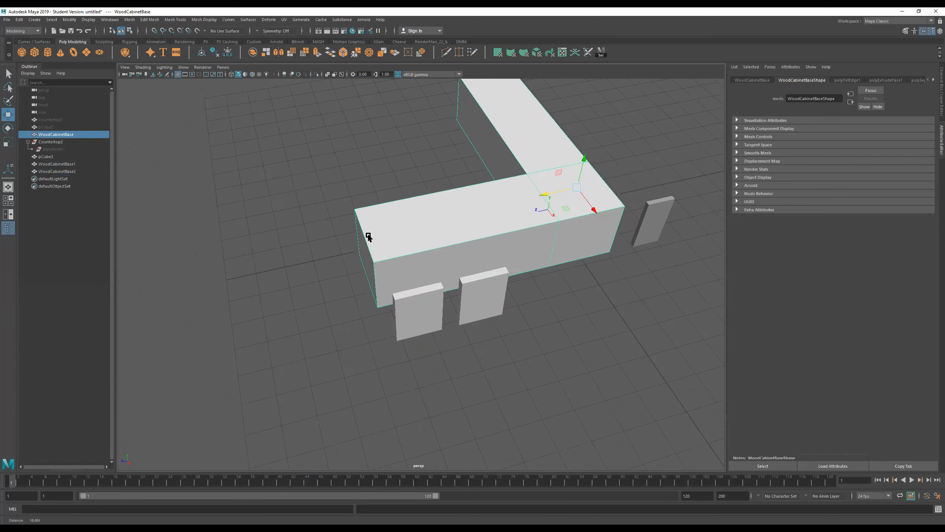
left_click_drag(368, 237, 422, 217, "alt")
left_click(427, 309)
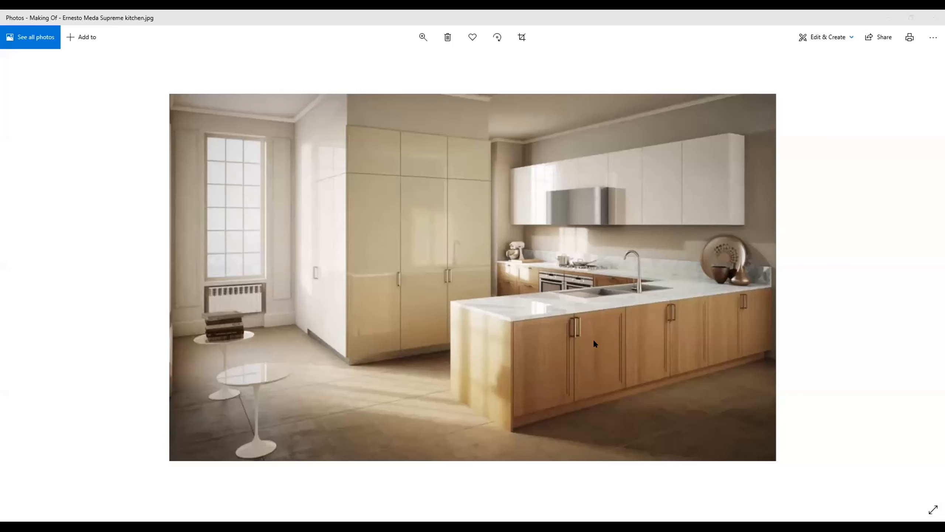
scroll(595, 341, "up", 2)
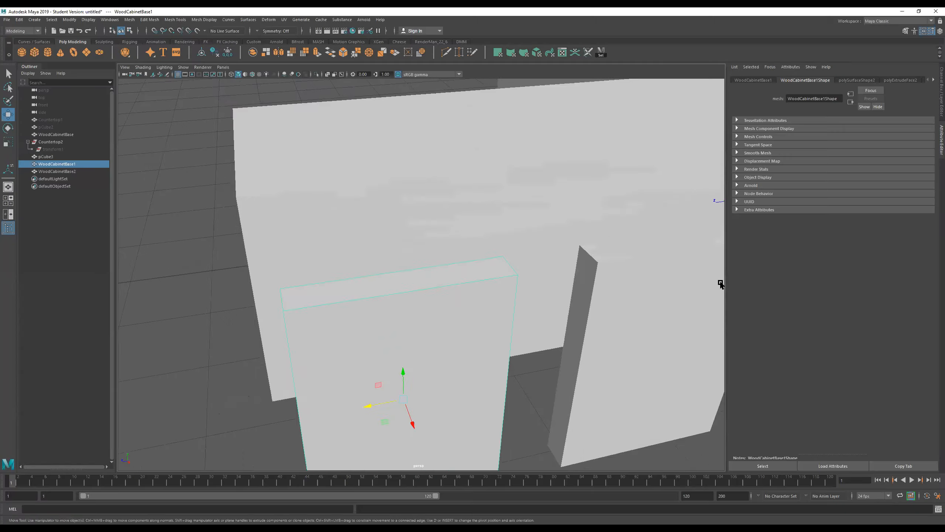
Step: Extrude the front face of the original door panel with an Offset of 0.07 to form a frame border
left_click_drag(720, 281, 452, 197, "alt")
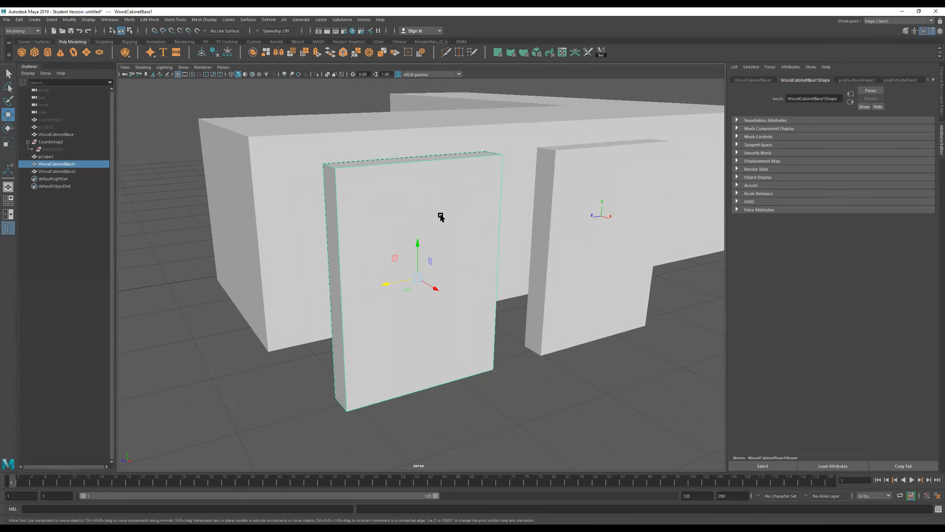
left_click_drag(431, 215, 570, 211, "alt")
left_click(567, 212)
left_click(439, 240)
right_click(439, 236)
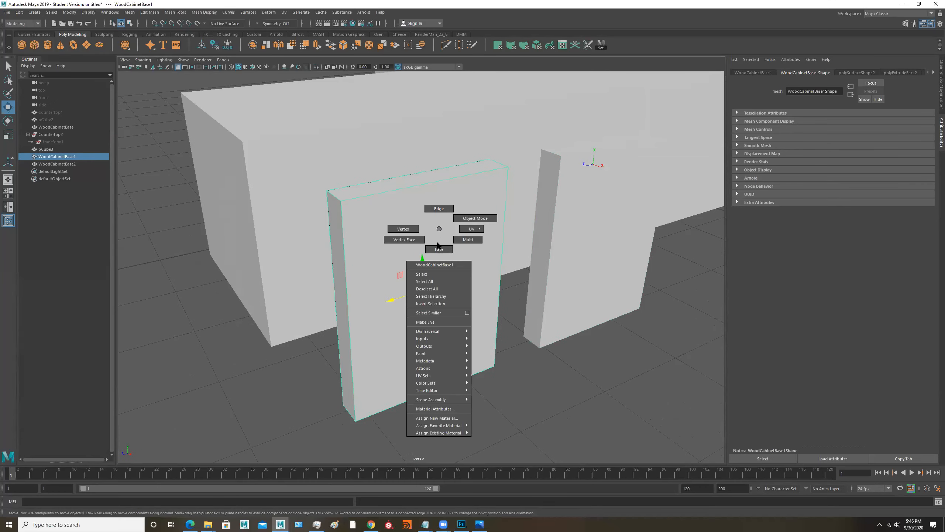
right_click_drag(437, 241, 438, 236)
left_click(455, 233)
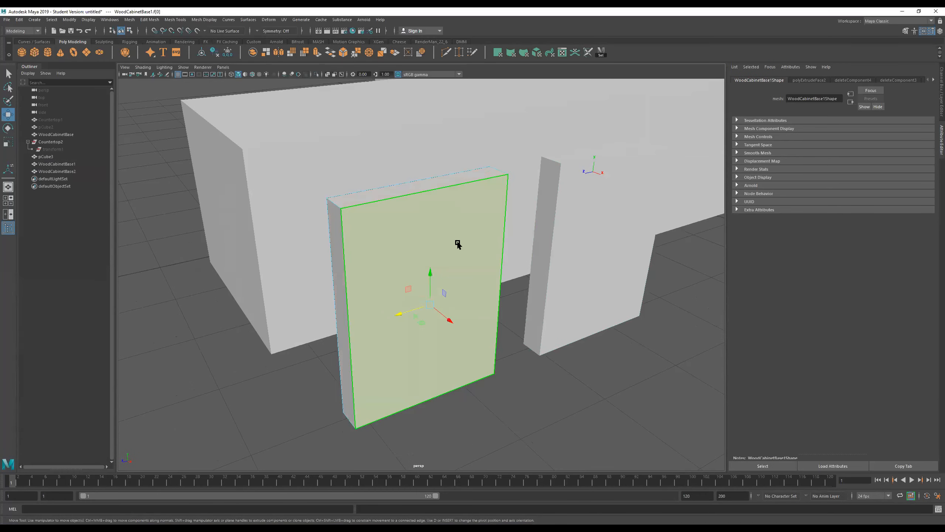
left_click_drag(502, 263, 504, 258, "alt")
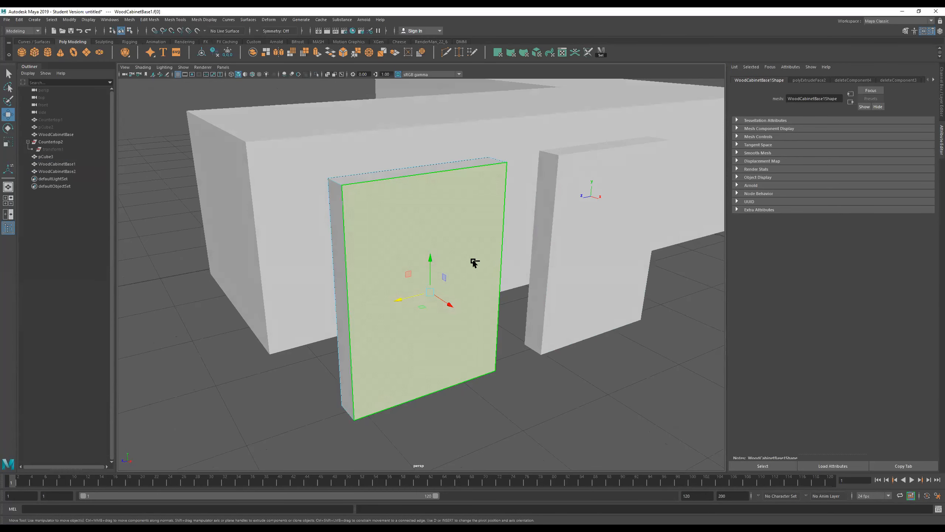
key("ctrl+r")
left_click(594, 350)
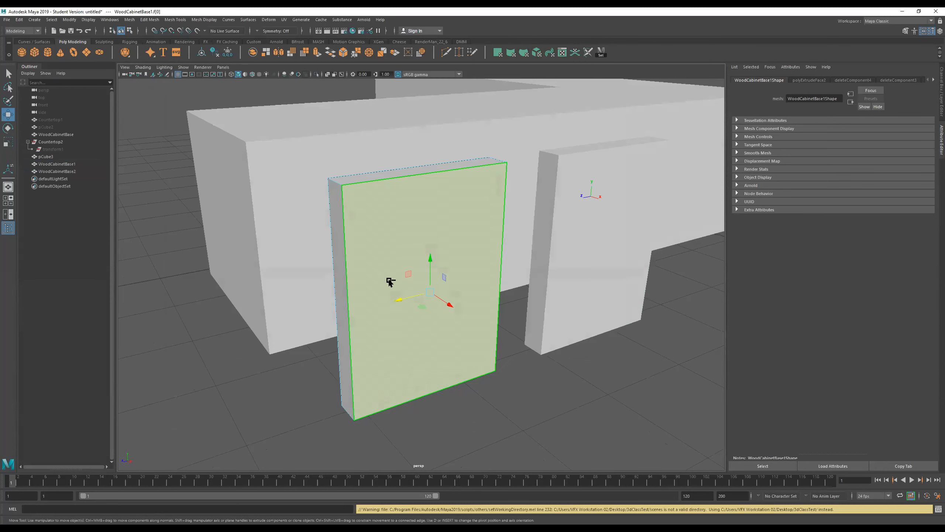
key("ctrl+e")
scroll(411, 267, "up", 2)
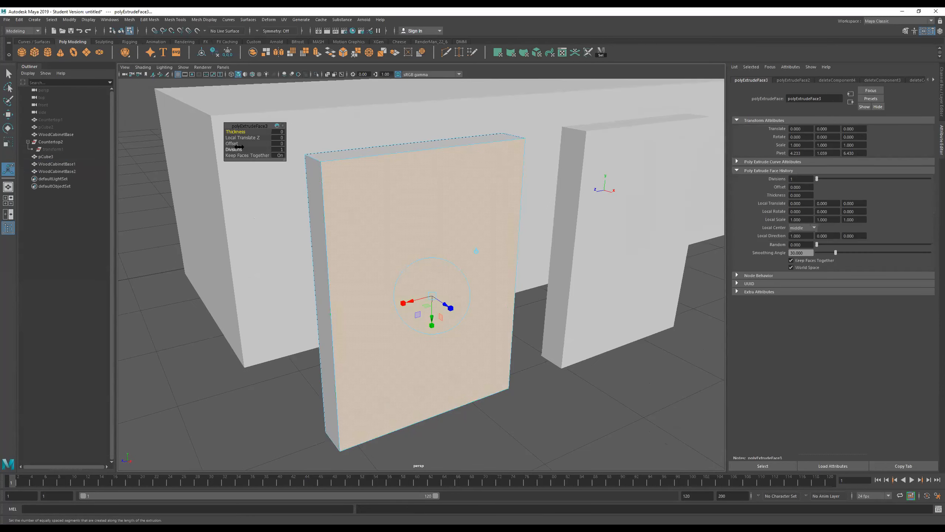
left_click_drag(231, 142, 236, 142)
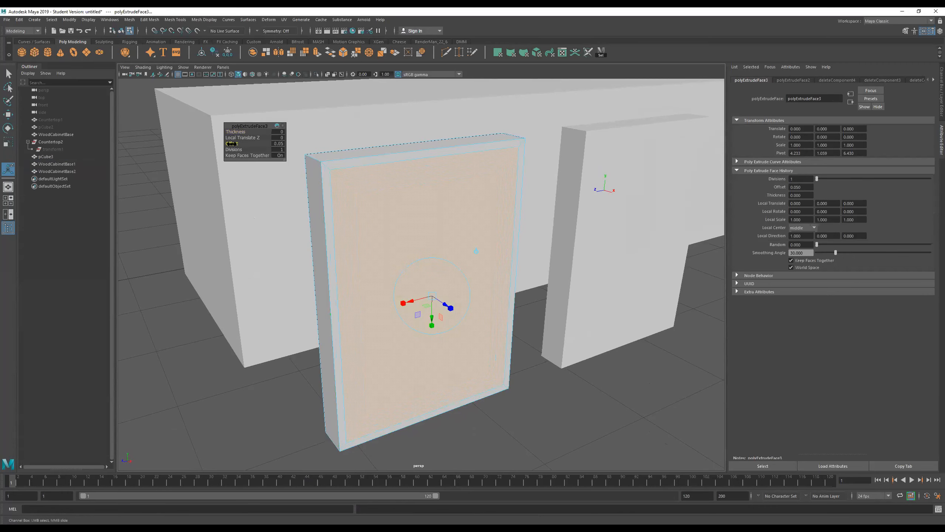
left_click_drag(385, 221, 398, 228, "alt")
right_click_drag(398, 228, 426, 224, "alt")
left_click_drag(426, 224, 495, 253, "alt")
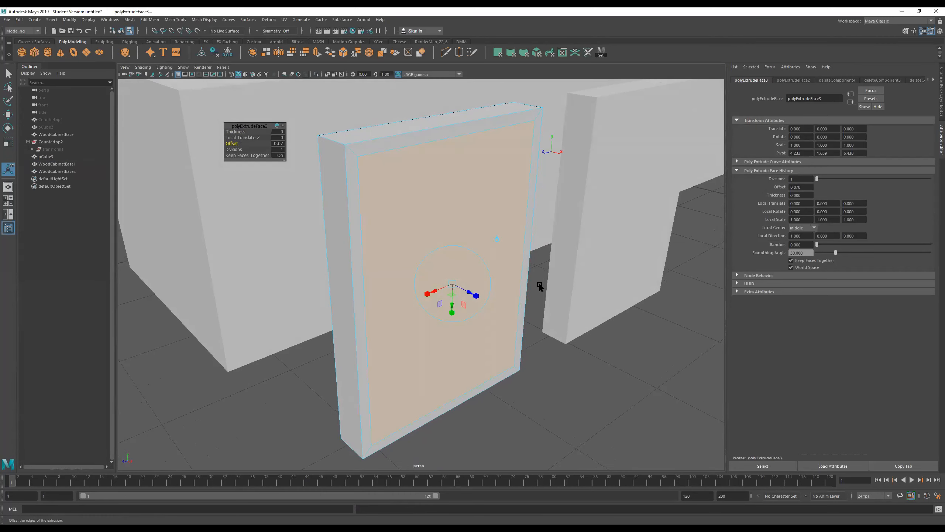
Step: Extrude the face inside the frame inward with Local Translate Z about -0.05, Offset 0.03 and Thickness 0.02
key("ctrl+e")
left_click_drag(468, 291, 456, 272)
middle_click_drag(435, 233, 472, 266, "alt")
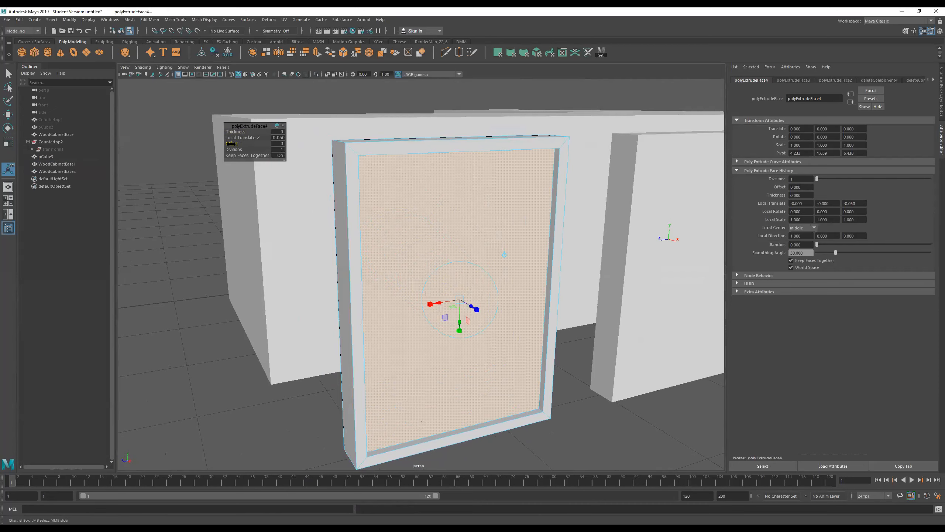
left_click_drag(230, 143, 232, 143)
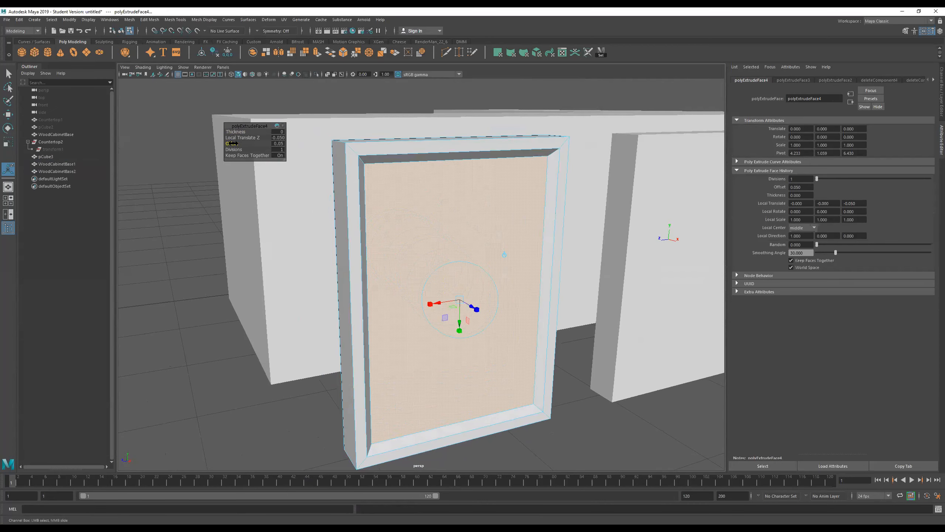
left_click_drag(443, 259, 454, 274, "alt")
left_click_drag(233, 132, 232, 132)
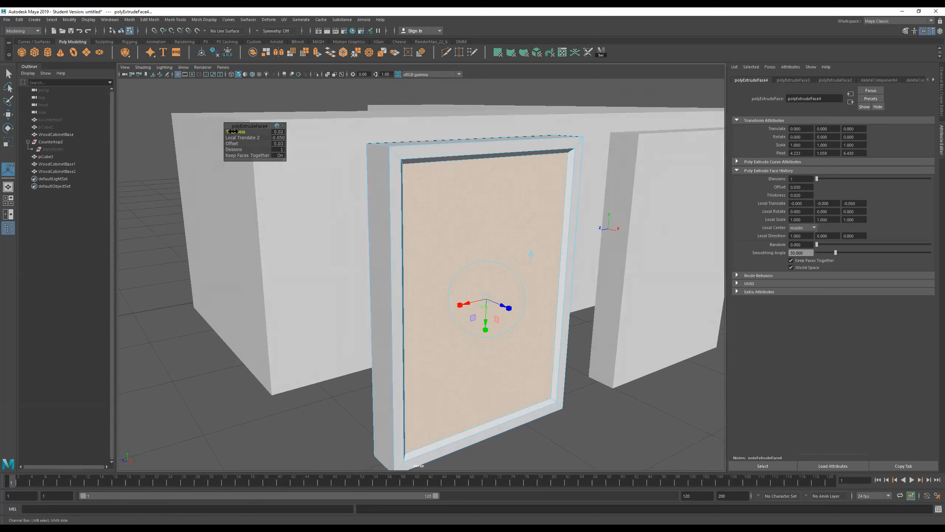
left_click_drag(316, 147, 331, 154, "alt")
Step: Extrude the recessed face with an Offset of 0.02, then extrude it again slightly inward to form a fine inner step
key("ctrl+e")
mouse_move(232, 144)
left_mouse_down()
mouse_move(251, 145)
mouse_move(240, 144)
left_mouse_up()
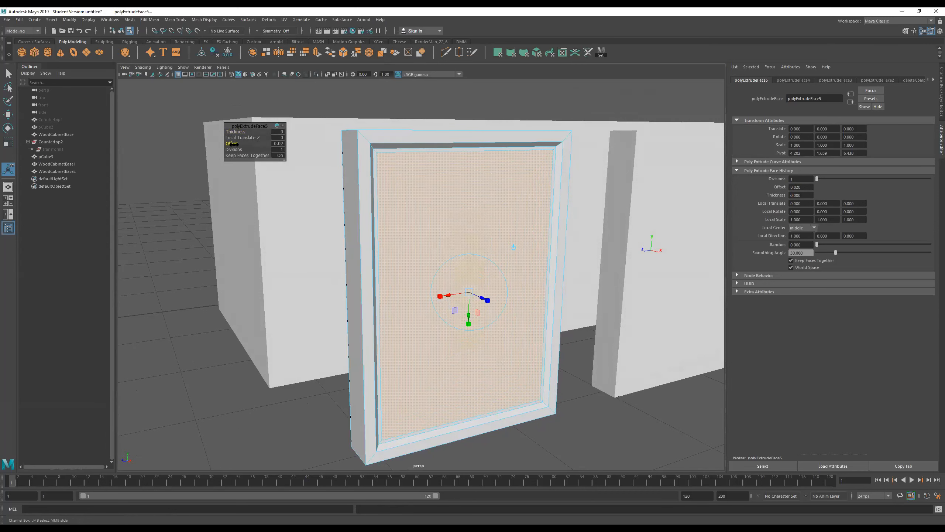
key("ctrl+e")
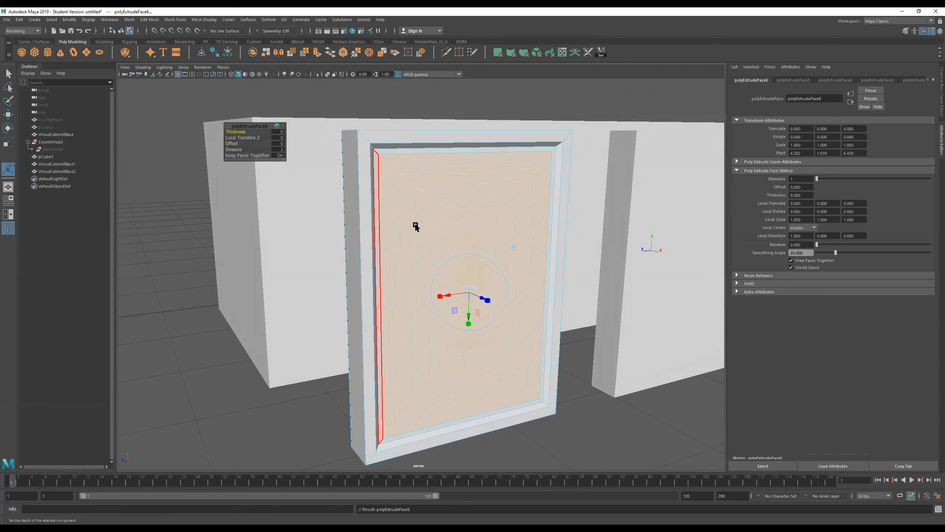
left_click_drag(480, 292, 463, 292)
key("r")
left_click_drag(521, 302, 426, 296, "alt")
right_click_drag(371, 261, 477, 190)
left_click_drag(390, 223, 264, 186, "alt")
left_click(201, 166)
left_click_drag(204, 168, 332, 177, "alt")
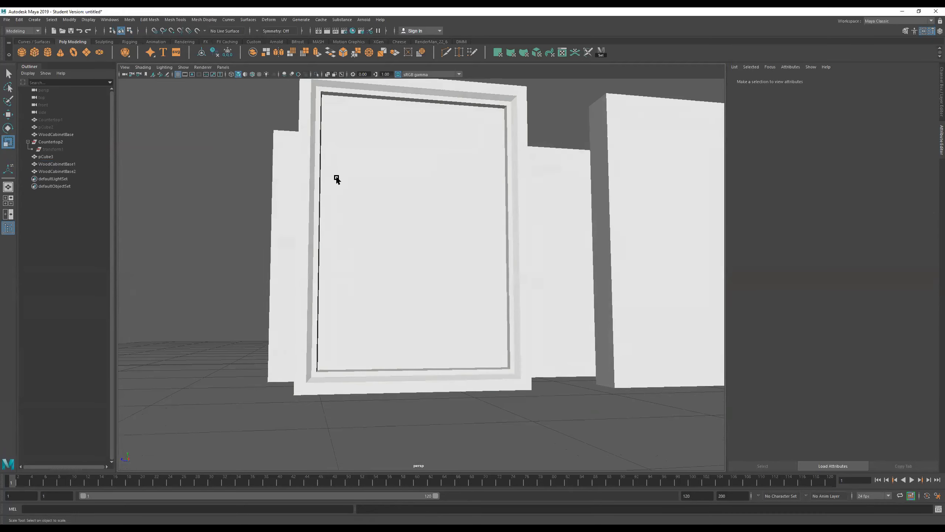
Step: Extrude the duplicate door panel's front face with an Offset of 0.04, then add a second narrow inset inside it
left_click(331, 178)
left_click_drag(412, 181, 569, 249, "alt")
left_click(597, 243)
middle_click_drag(597, 242, 487, 217, "alt")
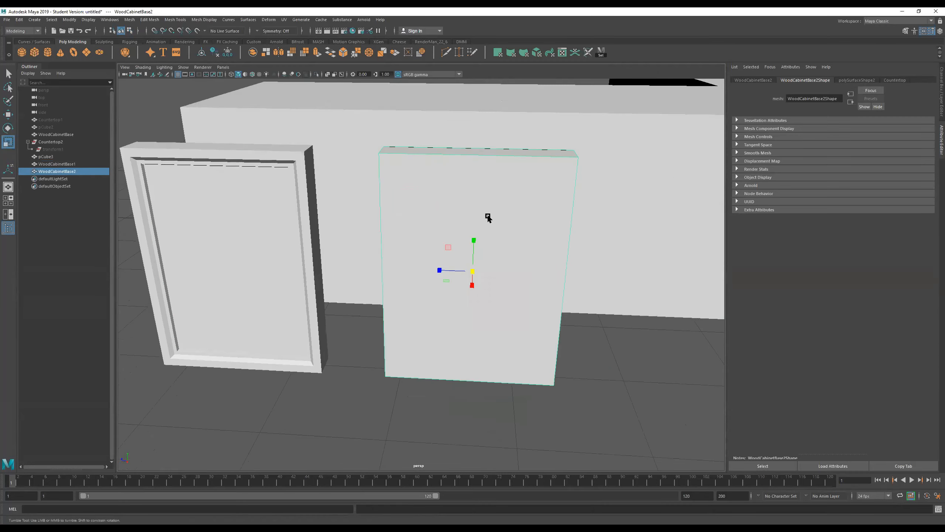
left_click_drag(487, 217, 478, 191, "alt")
right_click_drag(479, 186, 482, 213)
left_click(496, 217)
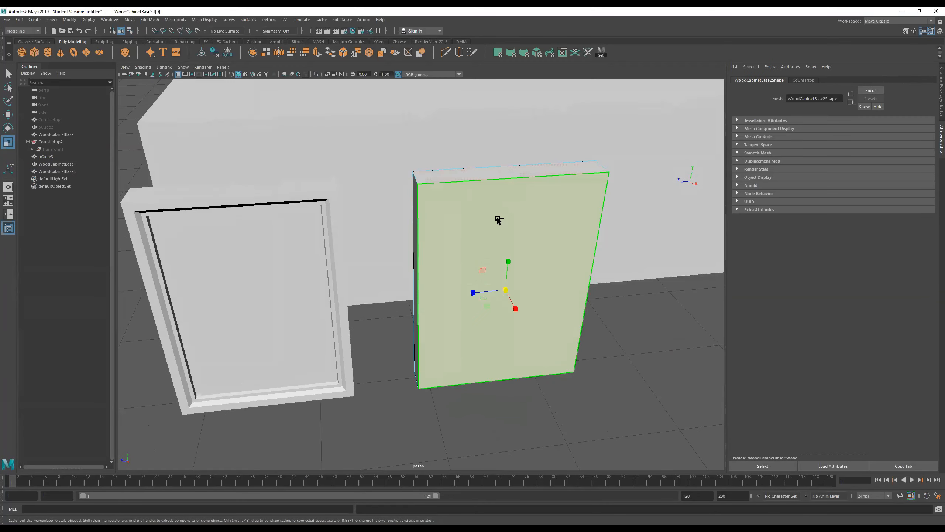
key("ctrl+e")
left_click_drag(231, 143, 234, 142)
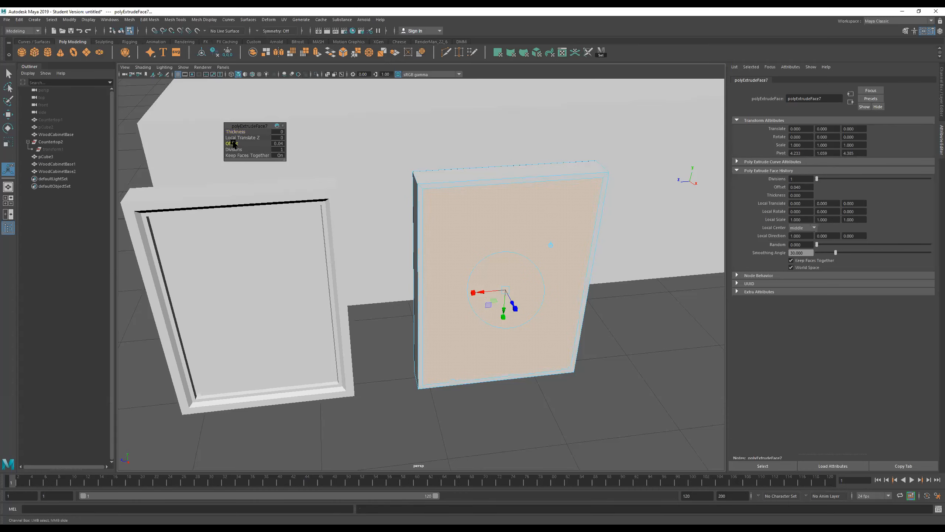
key("ctrl+e")
Step: Extrude the duplicate panel's inset face inward with Thickness -0.03, then extrude the recessed face with an Offset of 0.05
key("ctrl+e")
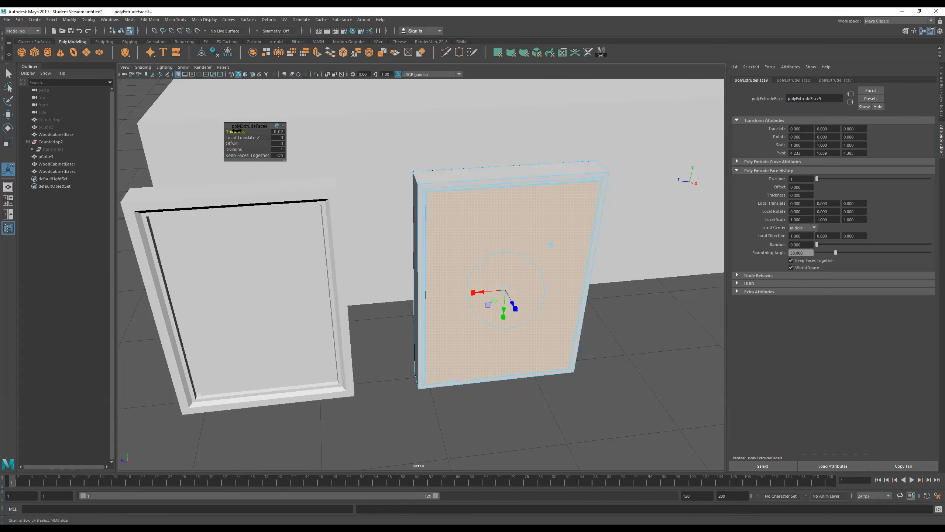
left_click_drag(235, 130, 234, 131)
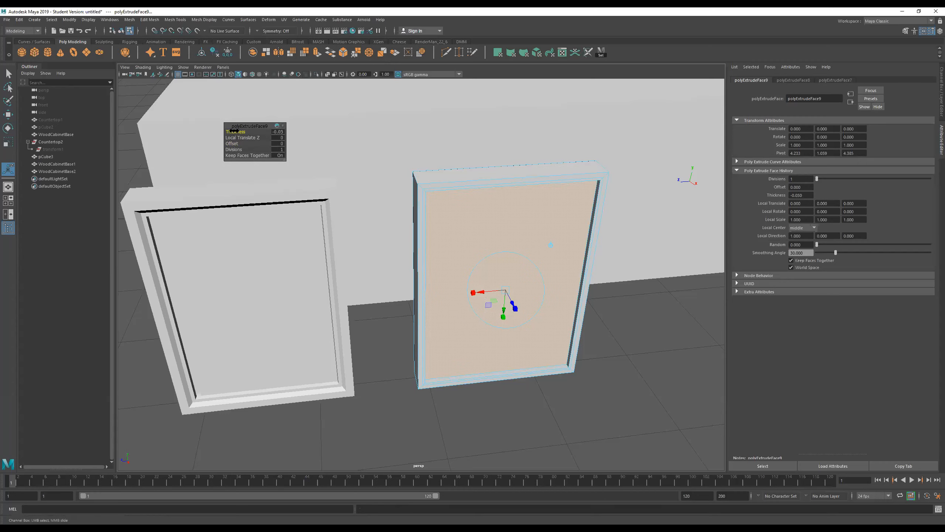
key("ctrl+e")
left_click(234, 143)
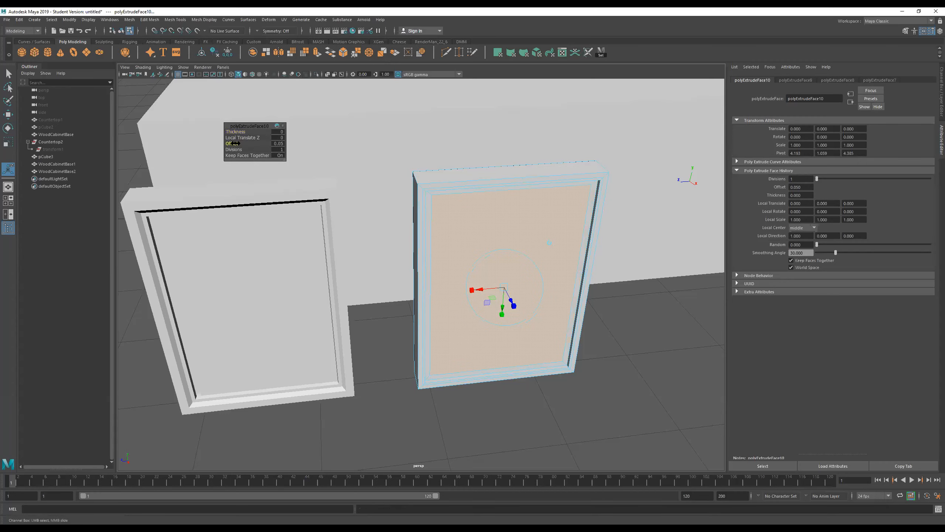
Step: Extrude the duplicate panel's innermost face with Thickness 0.07, Offset 0.03 and Local Translate Z about -0.049 for a beveled raised center
key("ctrl+e")
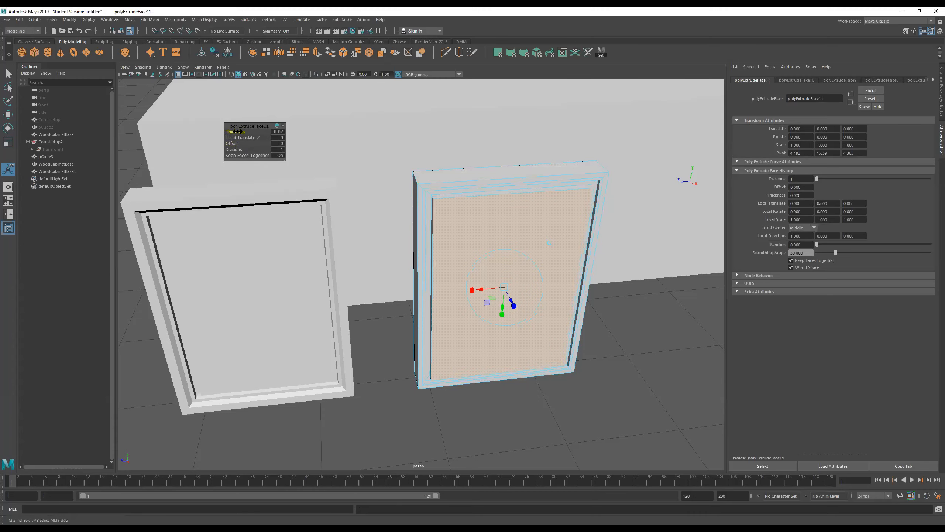
left_click_drag(369, 151, 554, 160, "alt")
right_click_drag(554, 160, 596, 190, "alt")
middle_click_drag(596, 190, 462, 215, "alt")
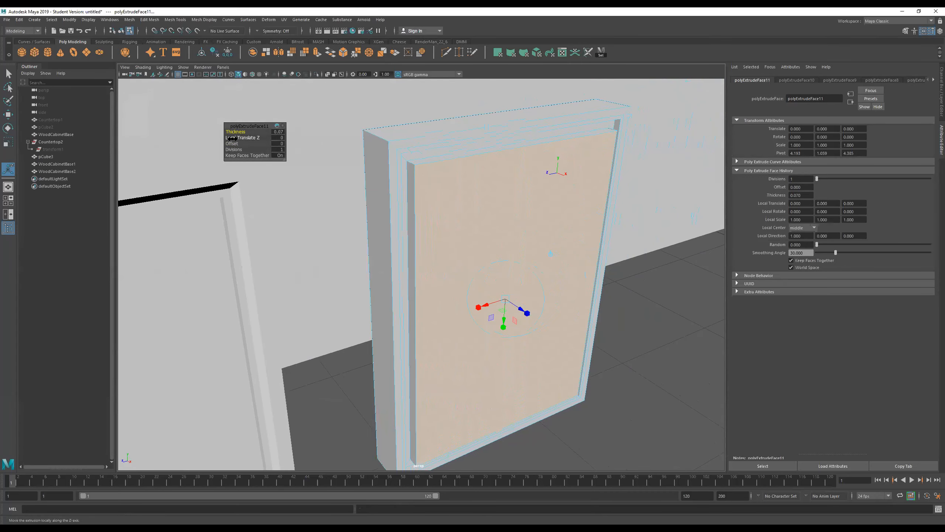
left_click_drag(232, 142, 233, 143)
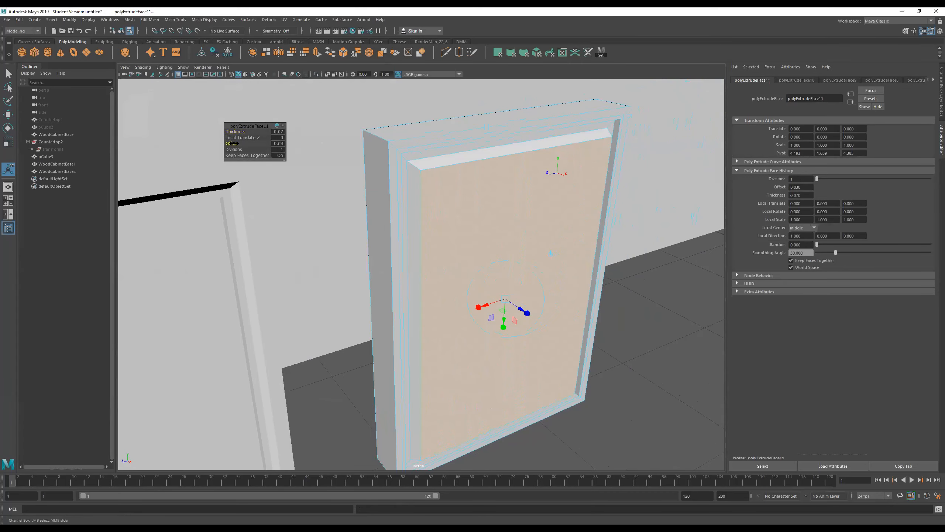
left_click_drag(481, 196, 384, 315, "alt")
left_click_drag(380, 240, 441, 205, "alt")
right_click_drag(431, 160, 456, 83, "alt")
left_click_drag(457, 89, 456, 189, "alt")
Step: Select the edge loop around the beveled center of the duplicate panel and move it slightly along X
double_click(443, 180)
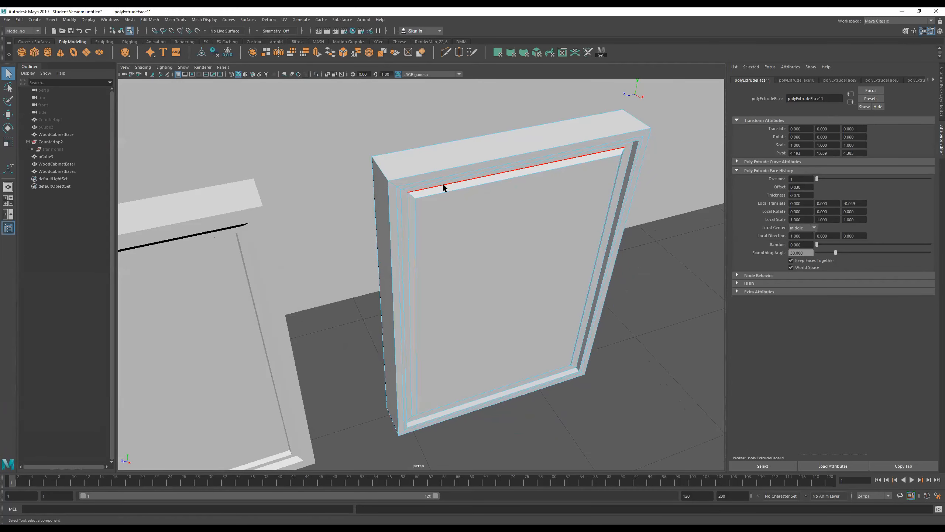
left_click_drag(496, 218, 533, 321, "alt")
key("e")
key("w")
mouse_move(523, 302)
middle_mouse_down()
mouse_move(532, 311)
mouse_move(525, 309)
middle_mouse_up()
left_click_drag(524, 309, 524, 309)
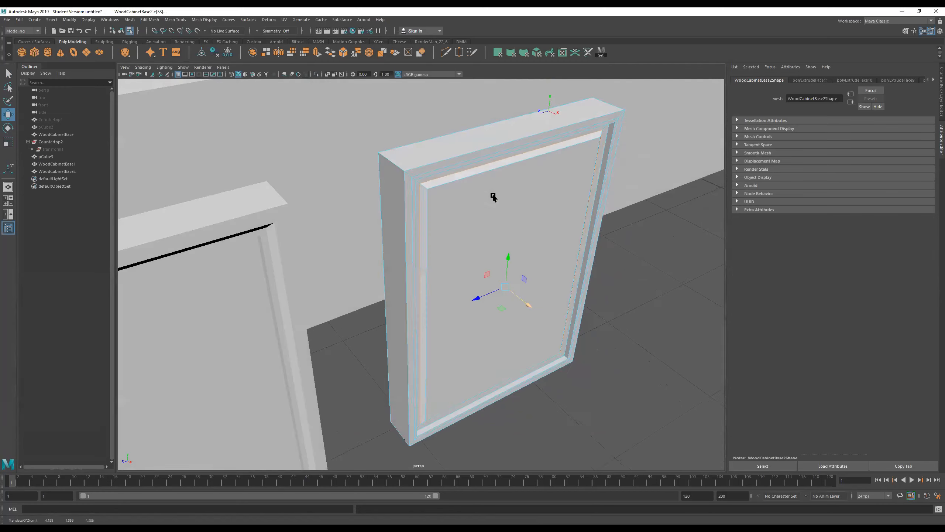
Step: Select the neighboring edge loop in the duplicate panel's groove, scale it slightly and adjust its position along X
left_click_drag(493, 196, 424, 152, "alt")
right_click_drag(424, 151, 468, 150, "alt")
mouse_move(468, 150)
left_mouse_down("alt")
mouse_move(493, 168)
mouse_move(456, 161)
left_mouse_up("alt")
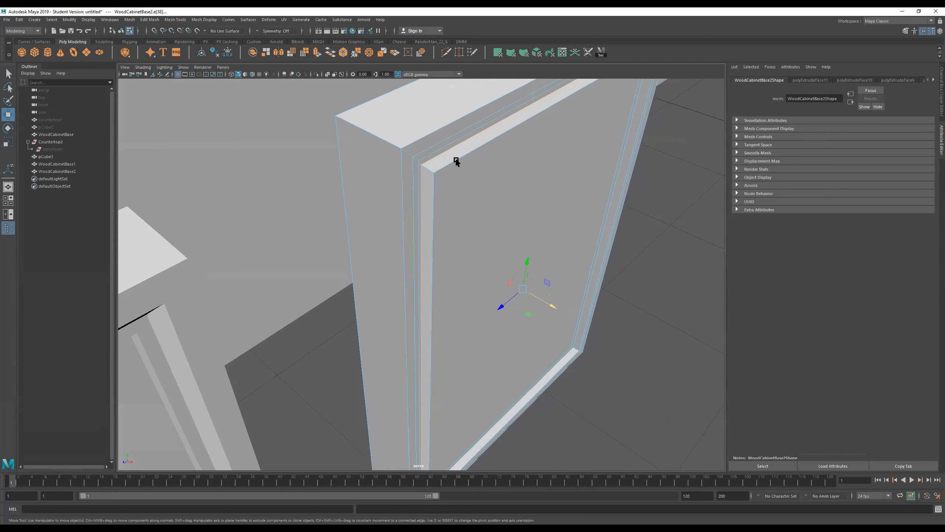
double_click(444, 152)
left_click_drag(559, 302, 428, 241)
right_click_drag(428, 240, 423, 240, "alt")
key("r")
mouse_move(521, 340)
left_mouse_down()
mouse_move(506, 337)
mouse_move(523, 344)
left_mouse_up()
key("w")
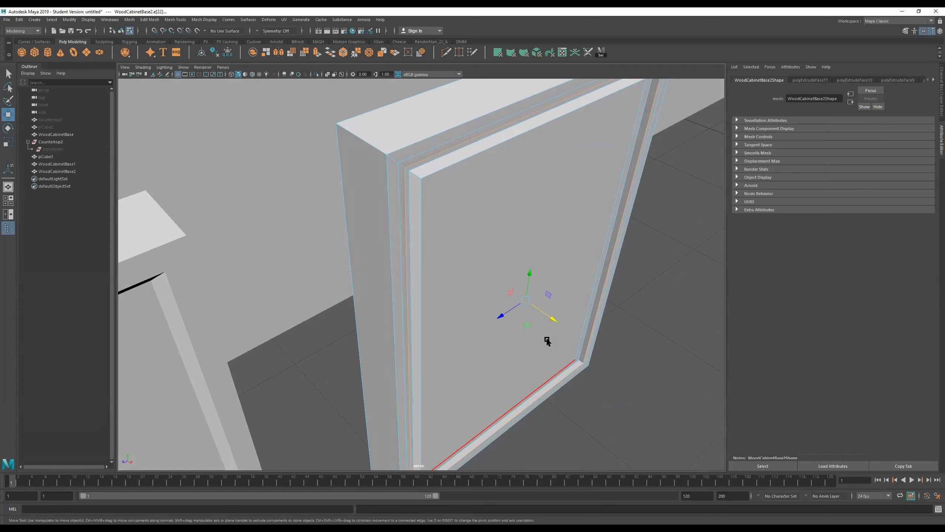
left_click_drag(552, 316, 553, 317)
Step: Return to object mode, select WoodCabinetBase and examine the two framed door panels in front of it
right_click_drag(519, 289, 414, 268, "alt")
left_click_drag(457, 275, 376, 260, "alt")
right_click_drag(383, 218, 401, 205)
right_click_drag(280, 200, 214, 196, "alt")
left_click_drag(357, 197, 459, 222, "alt")
left_click(438, 178)
right_click_drag(438, 178, 379, 188, "alt")
left_click_drag(380, 188, 464, 175, "alt")
right_click_drag(406, 200, 370, 201, "alt")
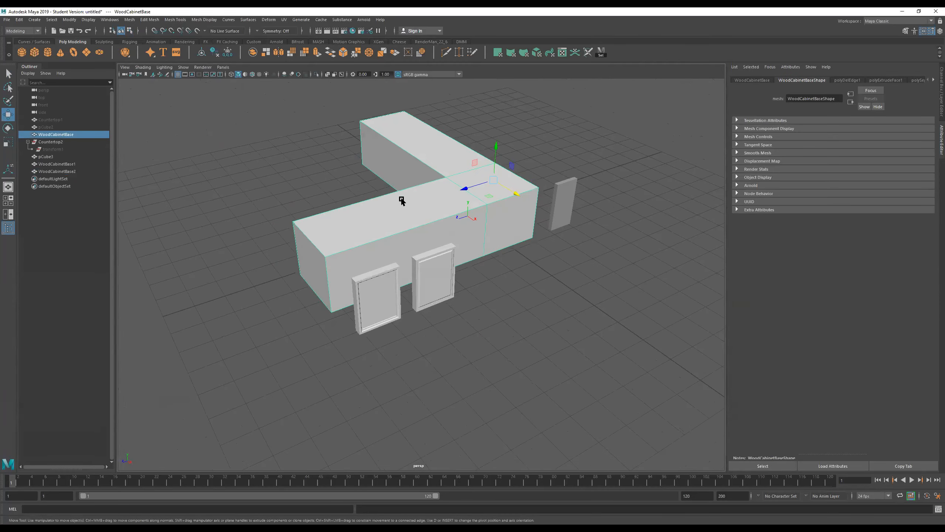
Step: Select all edges of WoodCabinetBase and bevel them
left_click_drag(403, 201, 376, 205, "alt")
middle_click_drag(428, 242, 425, 268, "alt")
left_click_drag(425, 268, 465, 272, "alt")
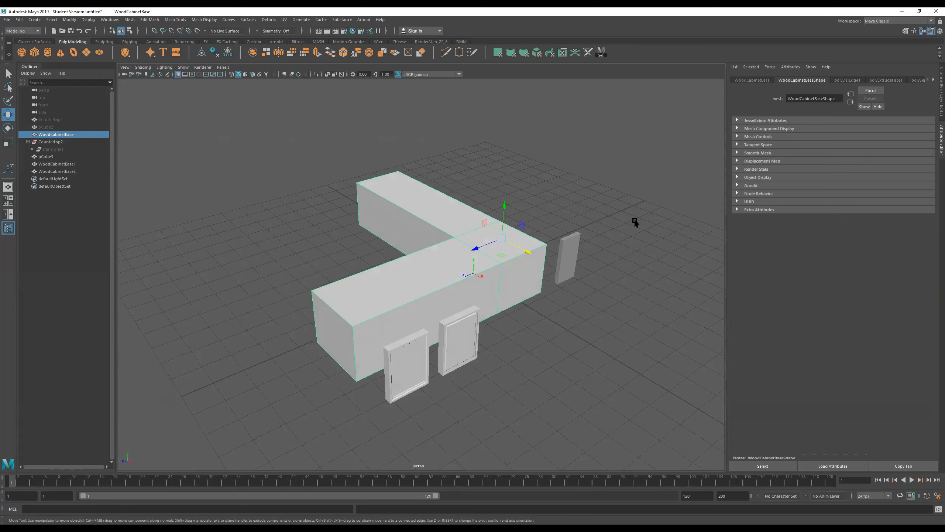
right_click_drag(443, 252, 441, 113)
left_click_drag(599, 89, 188, 486)
right_click_drag(455, 231, 495, 223, "shift")
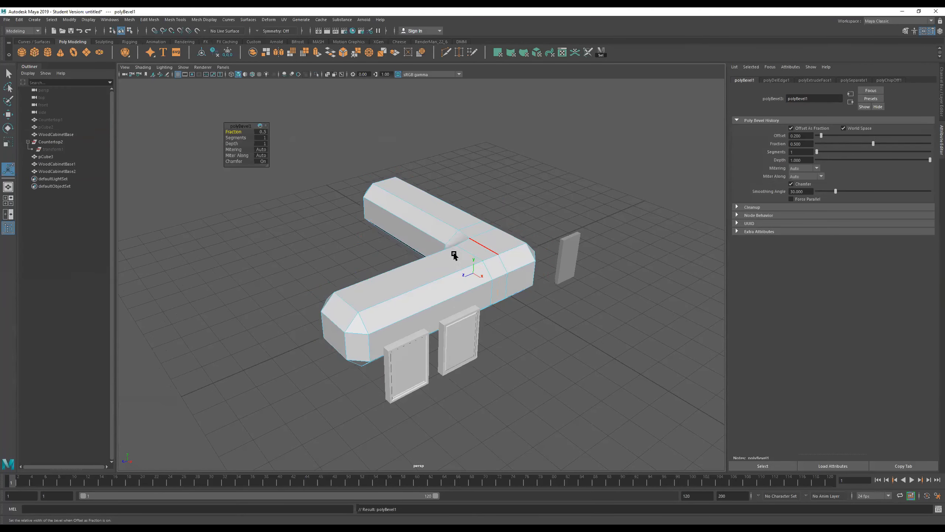
Step: Set the cabinet base bevel to a Fraction of about 0.03 with 2 Segments, then return to object mode with nothing selected
scroll(416, 275, "up", 5)
right_click_drag(417, 281, 529, 280, "alt")
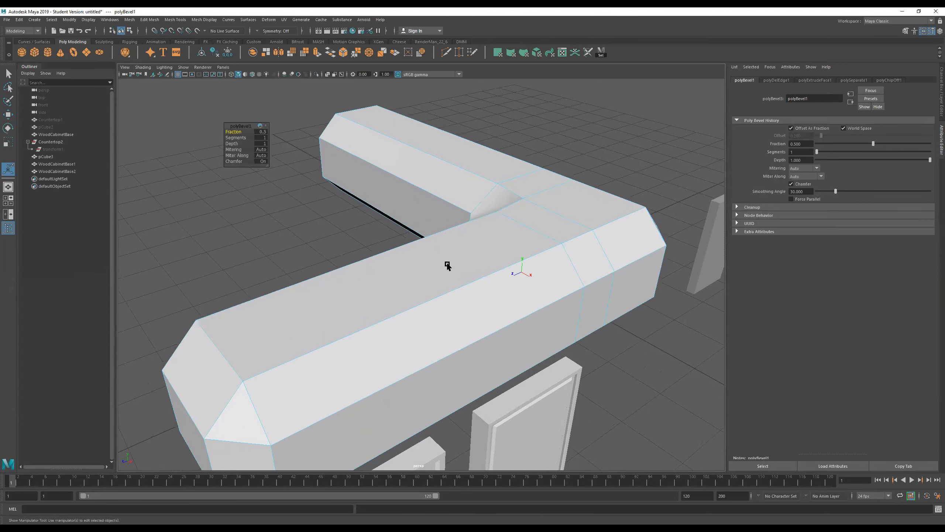
middle_click_drag(447, 264, 508, 209, "alt")
left_click_drag(383, 277, 420, 244, "alt")
mouse_move(236, 130)
left_mouse_down()
mouse_move(218, 143)
mouse_move(236, 137)
left_mouse_up()
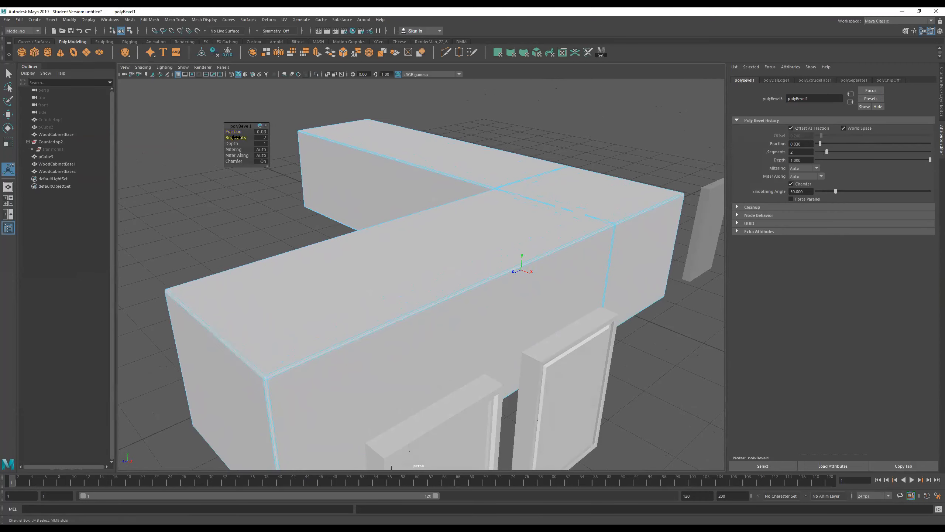
left_click_drag(372, 259, 419, 266, "alt")
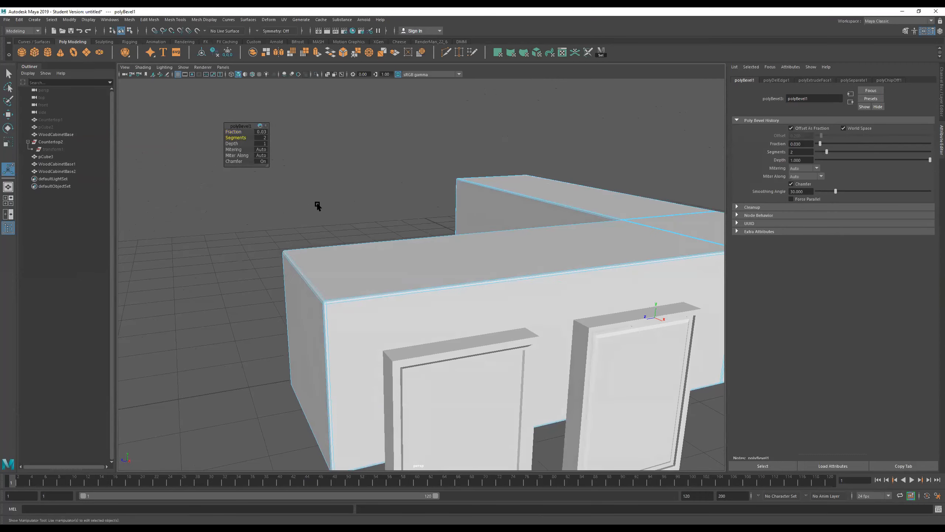
left_click_drag(234, 131, 236, 131)
left_click_drag(342, 233, 373, 256, "alt")
right_click_drag(373, 256, 486, 164)
left_click(358, 177)
right_click_drag(357, 180, 434, 270, "alt")
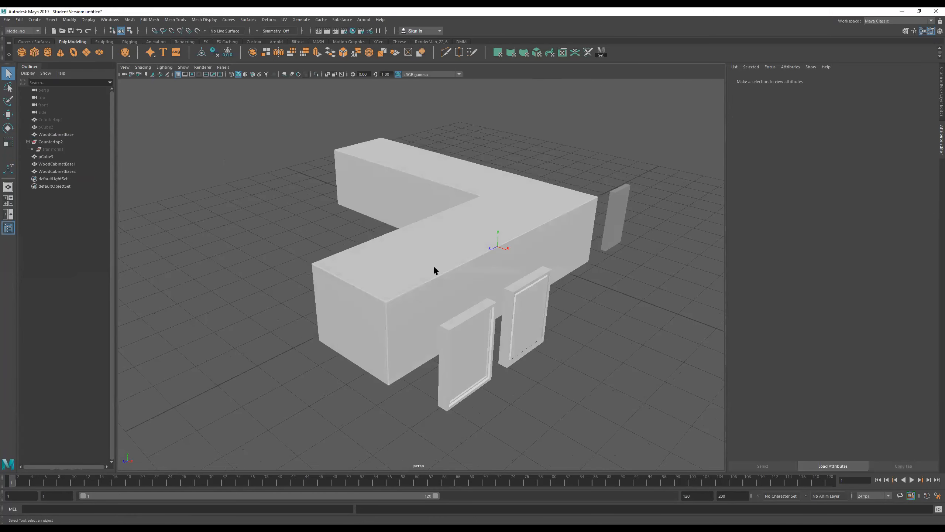
Step: Select all edges of the WoodCabinetBase1 door panel, nearest the cabinet's outer corner, and bevel them
left_click_drag(458, 277, 433, 316, "alt")
left_click(478, 361)
scroll(476, 356, "up", 3)
left_click_drag(510, 373, 403, 294, "alt")
right_click_drag(403, 290, 403, 249)
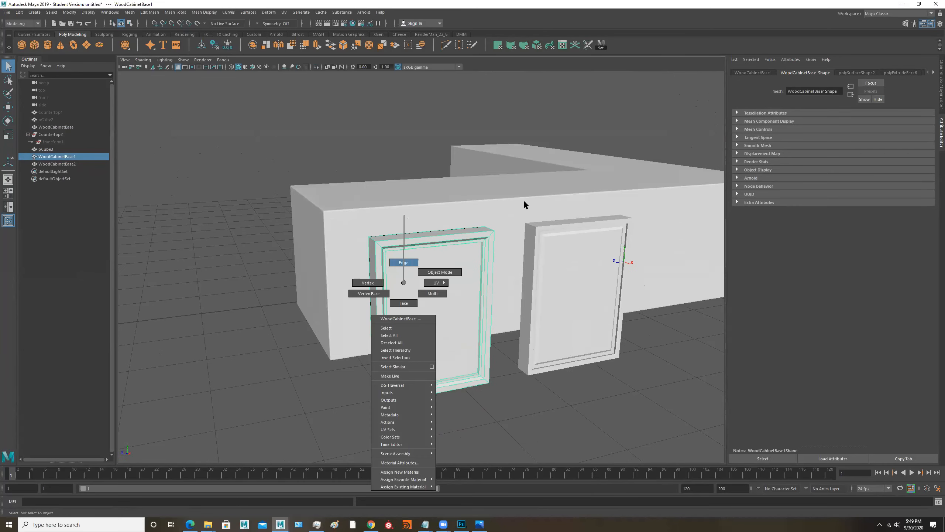
left_click_drag(551, 182, 261, 486)
left_click_drag(396, 288, 422, 330, "alt")
right_click_drag(434, 321, 475, 322, "shift")
Step: Set the door panel bevel to 2 Segments and check the frame's corner up close
right_click_drag(462, 322, 613, 300, "alt")
right_click_drag(458, 353, 507, 348, "alt")
middle_click_drag(506, 348, 529, 273, "alt")
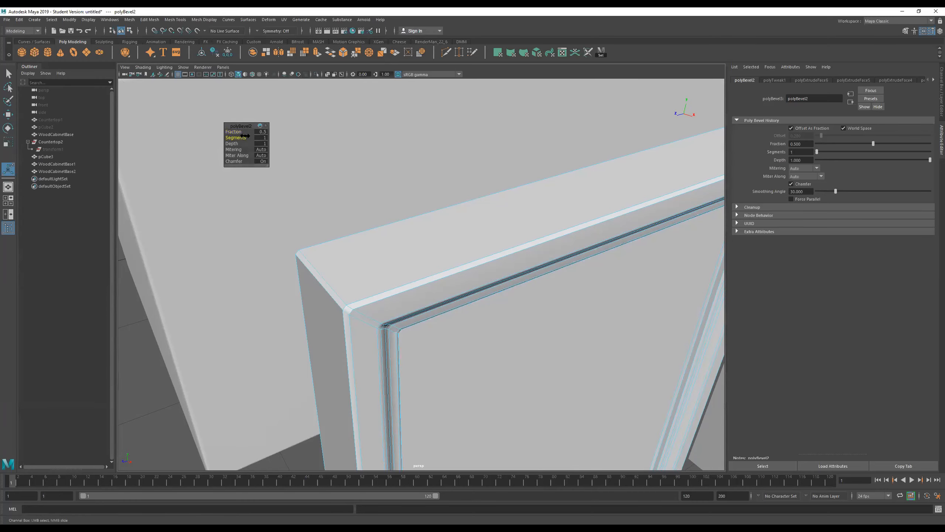
left_click_drag(236, 137, 240, 137)
left_click_drag(385, 310, 463, 333, "alt")
right_click_drag(449, 287, 559, 287, "alt")
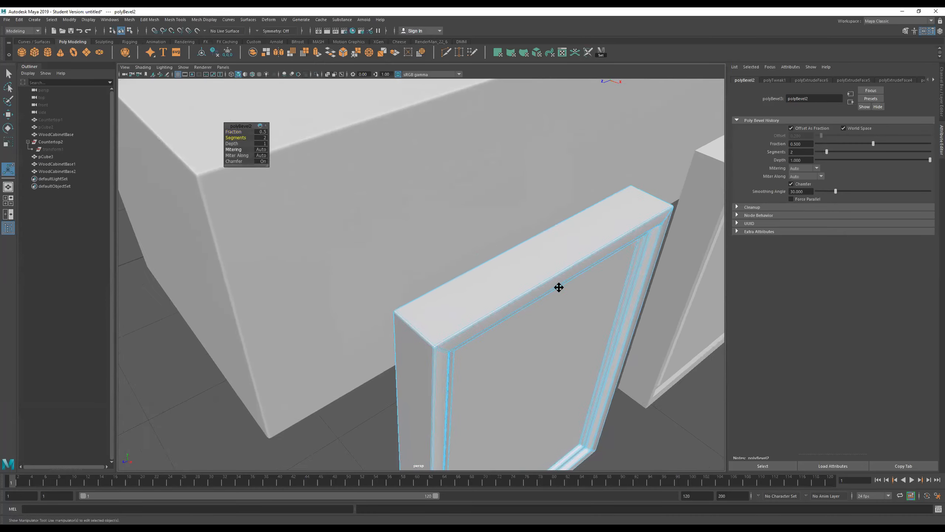
Step: Adjust the bevel fraction on the first framed cabinet door and return to object mode
middle_click_drag(558, 287, 506, 258, "alt")
mouse_move(232, 129)
left_mouse_down()
mouse_move(222, 132)
mouse_move(231, 133)
left_mouse_up()
left_click_drag(448, 339, 386, 257, "alt")
right_click_drag(387, 253, 435, 214)
scroll(376, 221, "down", 4)
left_click_drag(375, 220, 383, 239, "alt")
Step: Bevel all edges of the second framed cabinet door with 2 segments and a fraction of 0.43, then return to object mode
left_click(559, 290)
left_click_drag(559, 298, 408, 298, "alt")
right_click_drag(411, 295, 409, 225)
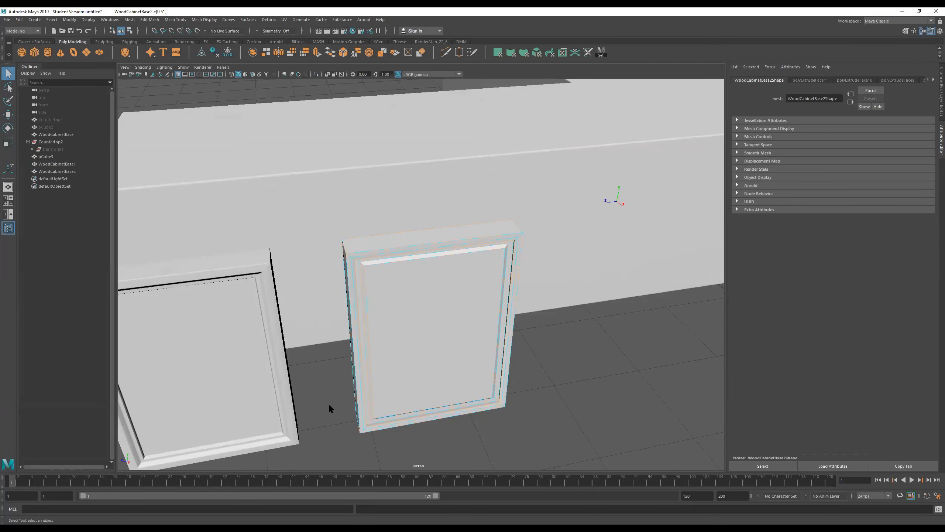
right_click_drag(363, 322, 400, 318, "shift")
scroll(474, 230, "up", 5)
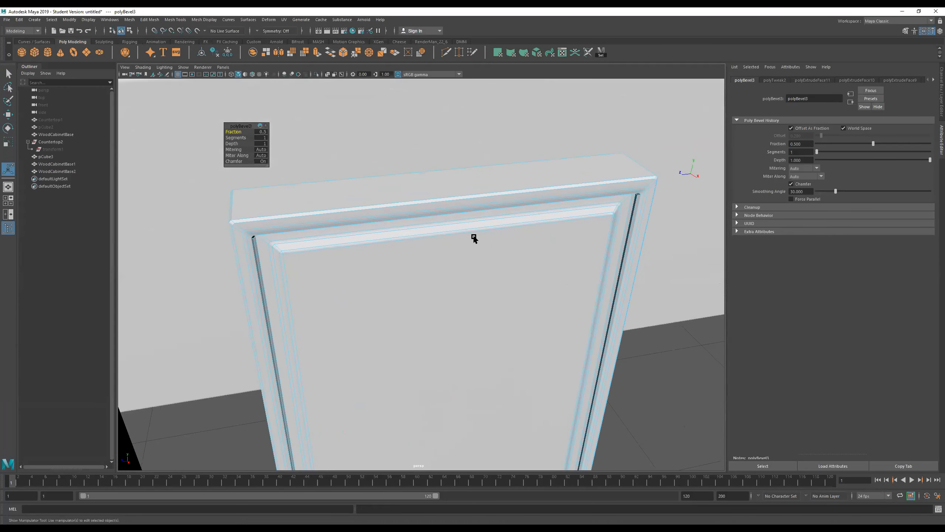
left_click_drag(349, 211, 362, 210, "alt")
mouse_move(228, 136)
left_mouse_down()
mouse_move(300, 134)
mouse_move(228, 135)
left_mouse_up()
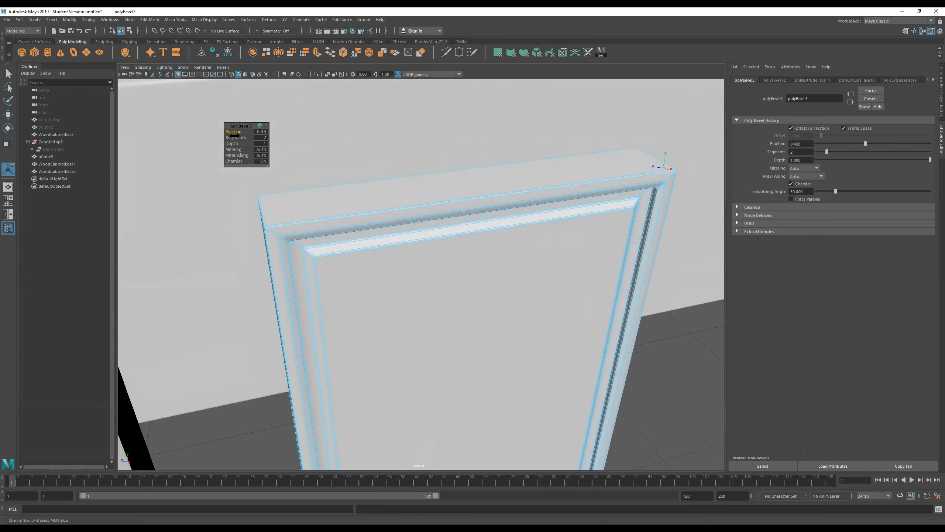
scroll(339, 265, "down", 10)
left_click_drag(431, 274, 360, 255, "alt")
right_click_drag(340, 238, 498, 111)
left_click_drag(366, 197, 466, 219, "alt")
Step: Select the L-shaped cabinet base and switch to the UV Editing workspace
left_click(415, 243)
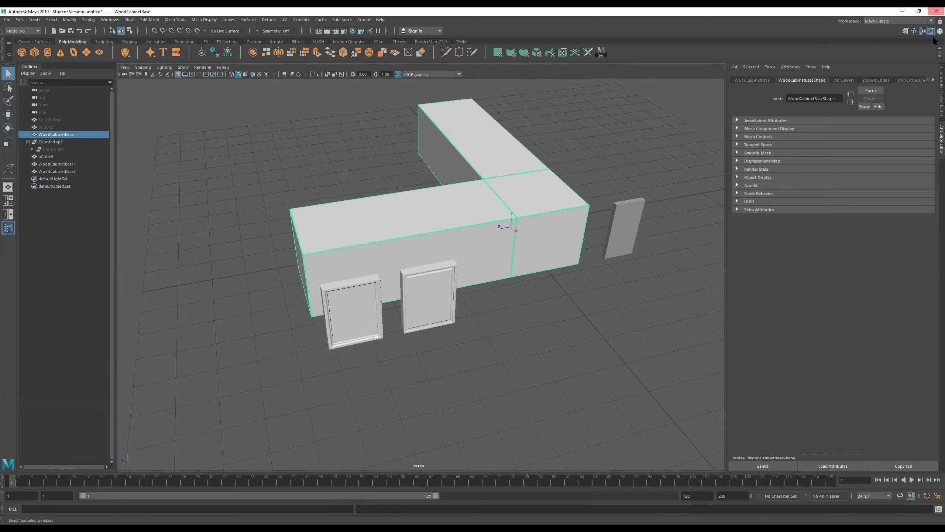
left_click(912, 21)
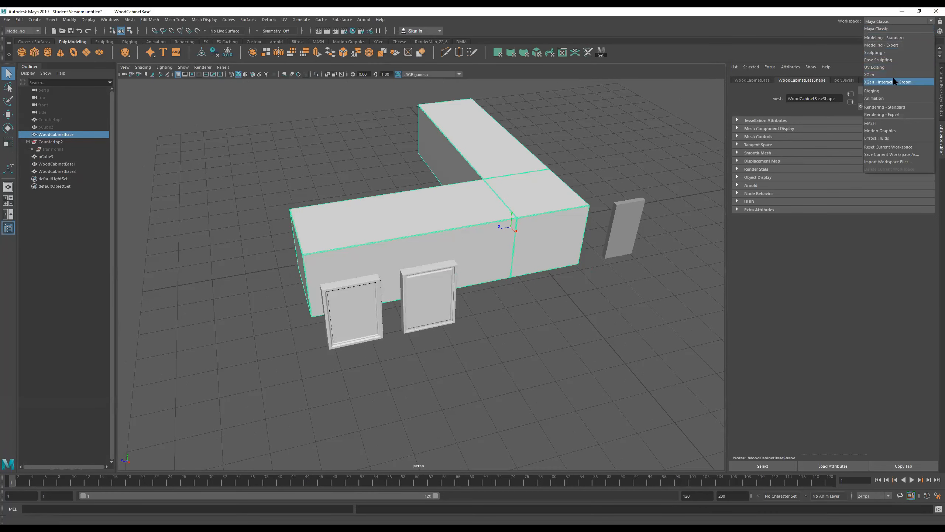
left_click(890, 67)
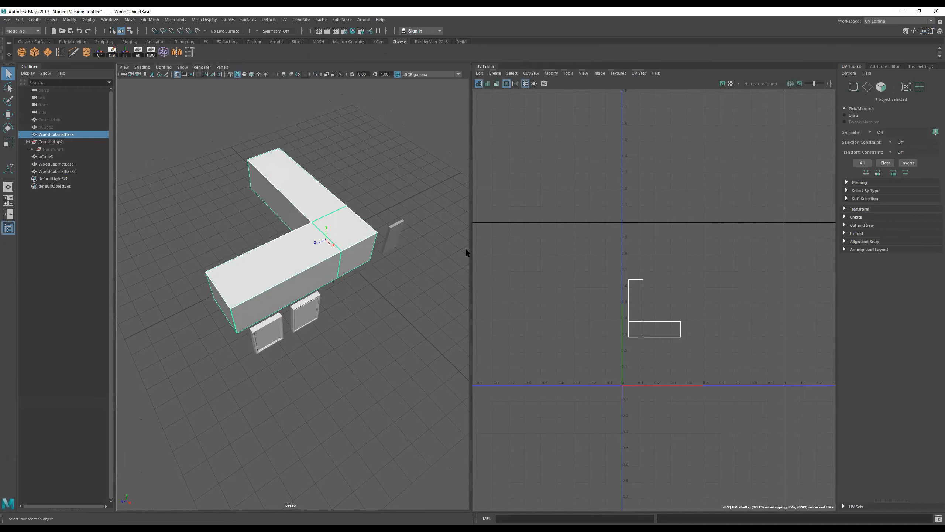
Step: Apply an automatic UV projection to the L-shaped cabinet base
left_click_drag(318, 244, 314, 209, "alt")
left_click(284, 19)
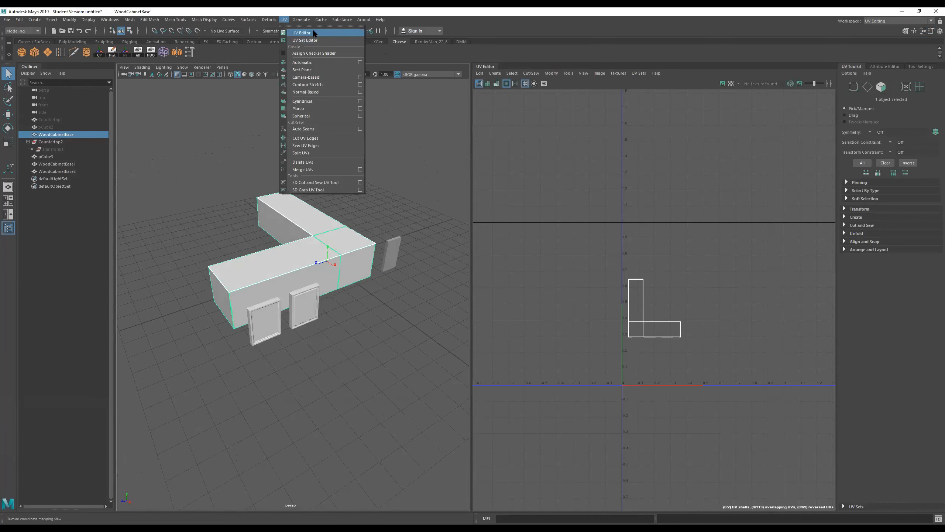
left_click(311, 63)
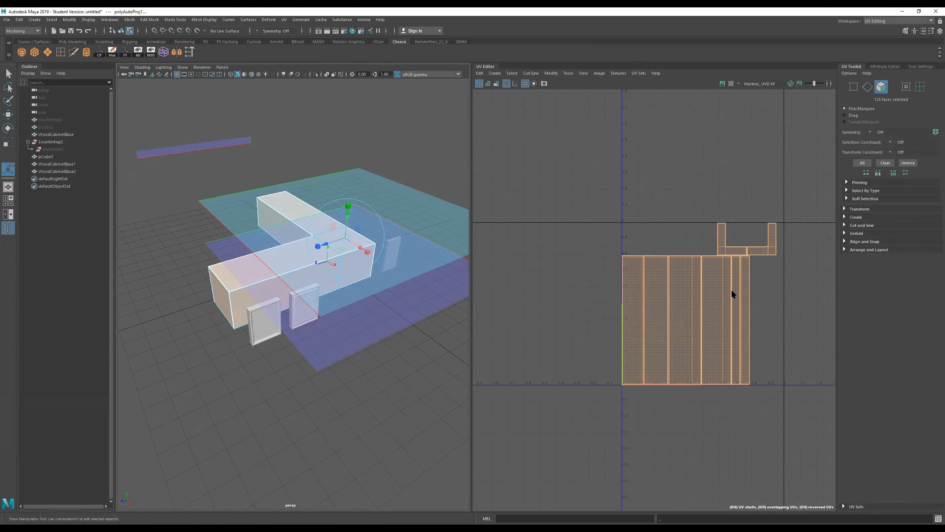
Step: Select the whole UV shell of the cabinet base's top face and move it well above the 0–1 UV tile
left_click(280, 263)
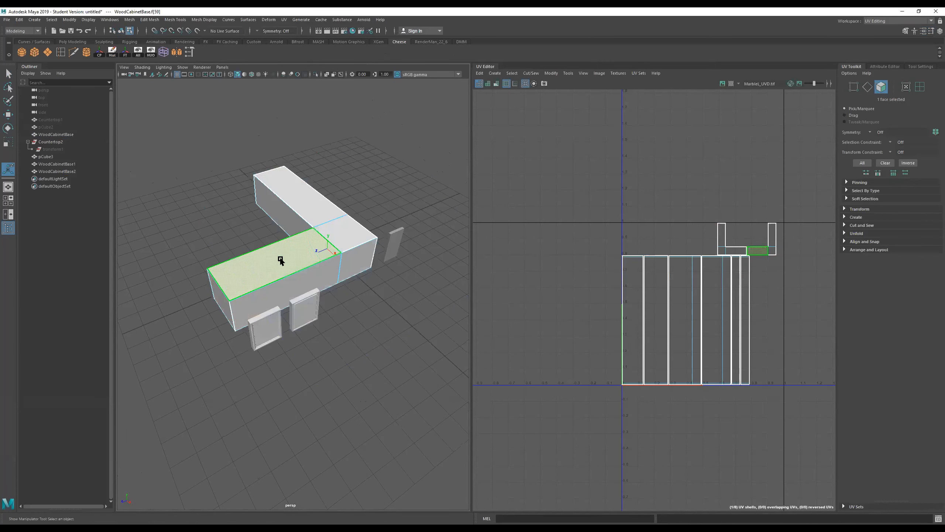
scroll(772, 246, "up", 3)
left_click(772, 234)
double_click(773, 252)
scroll(772, 251, "down", 3)
key("w")
left_click_drag(766, 246, 752, 195)
middle_click_drag(726, 145, 691, 62)
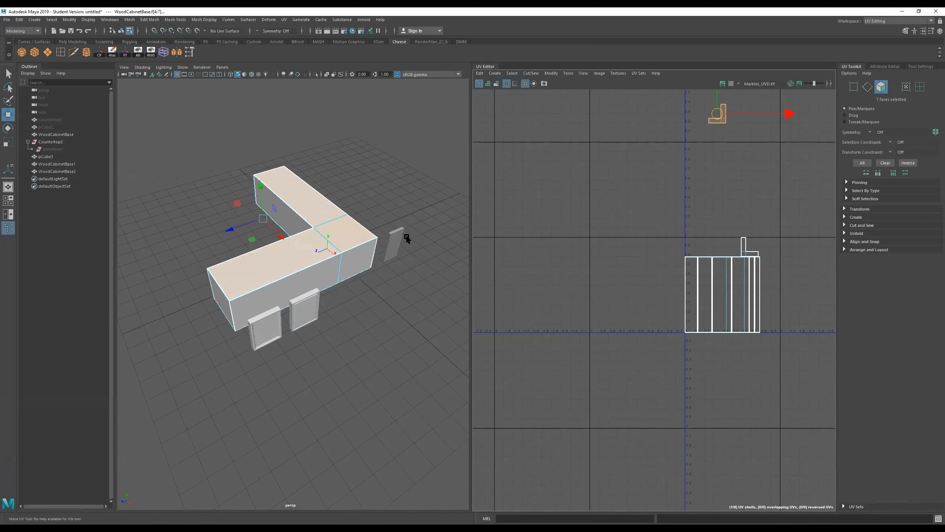
Step: Move the L-shaped UV shell of the cabinet base's underside well below the 0–1 UV tile
left_click(744, 252)
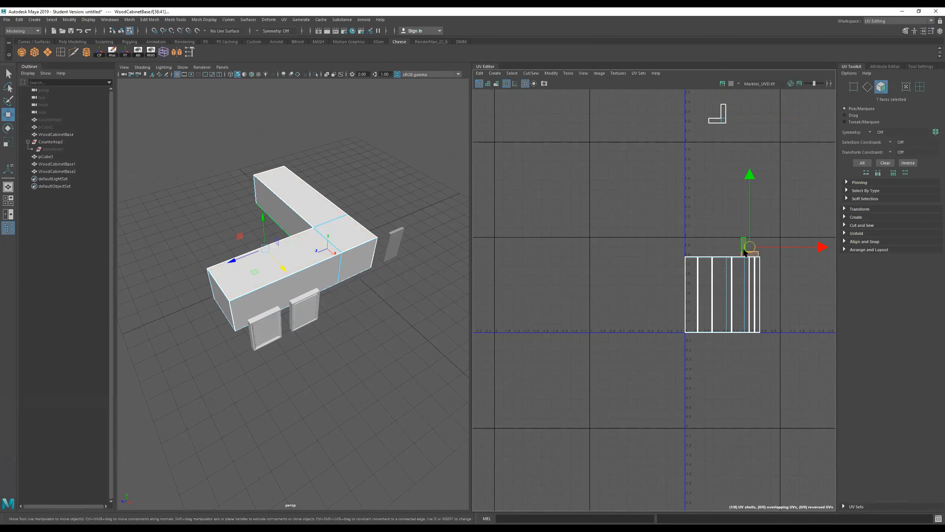
left_click_drag(309, 296, 358, 257, "alt")
middle_click_drag(752, 250, 706, 449)
Step: Select the UV shell of the long side facing the framed doors and place it just under the top face's shell
left_click_drag(335, 302, 320, 290, "alt")
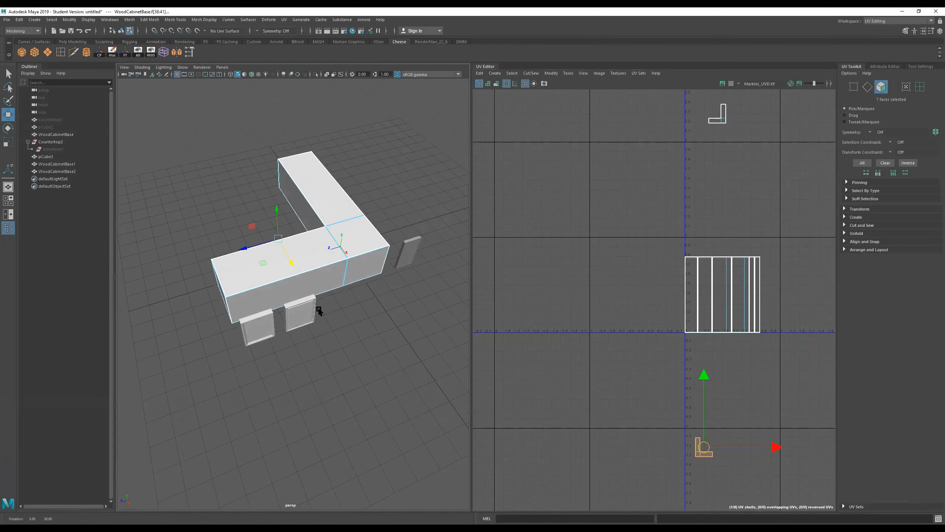
left_click(327, 278)
scroll(749, 307, "up", 2)
double_click(737, 310)
scroll(736, 310, "down", 3)
middle_click_drag(741, 300, 722, 197)
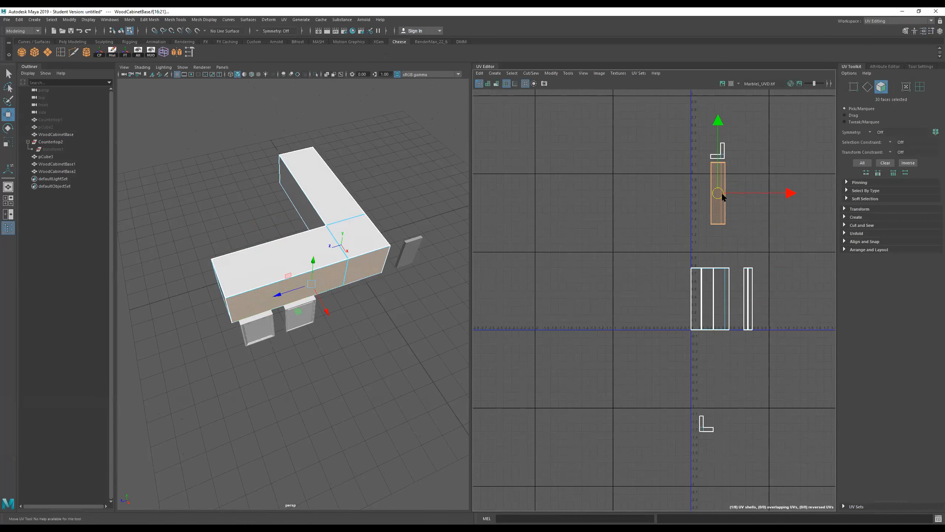
Step: Move the narrow UV shell of the near arm's end face up beside the top face's shell
left_click_drag(261, 303, 238, 298, "alt")
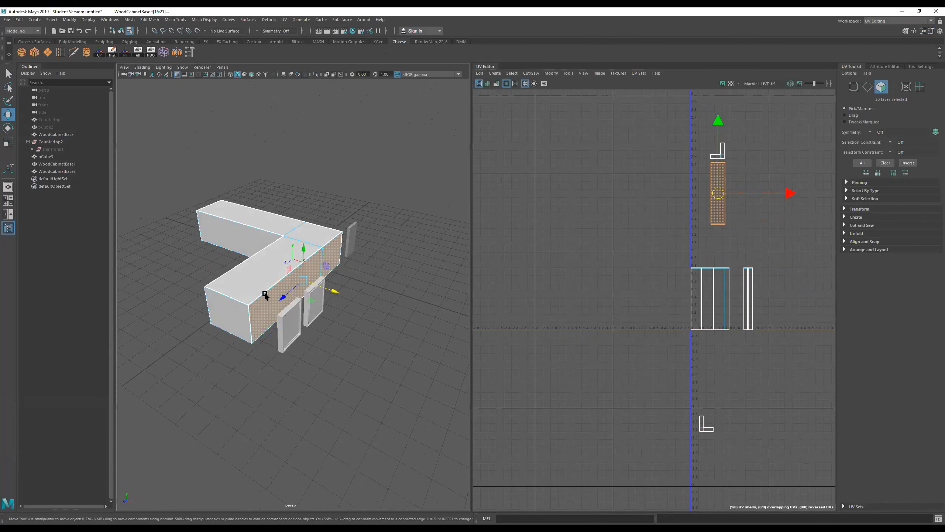
left_click(223, 313)
double_click(750, 308)
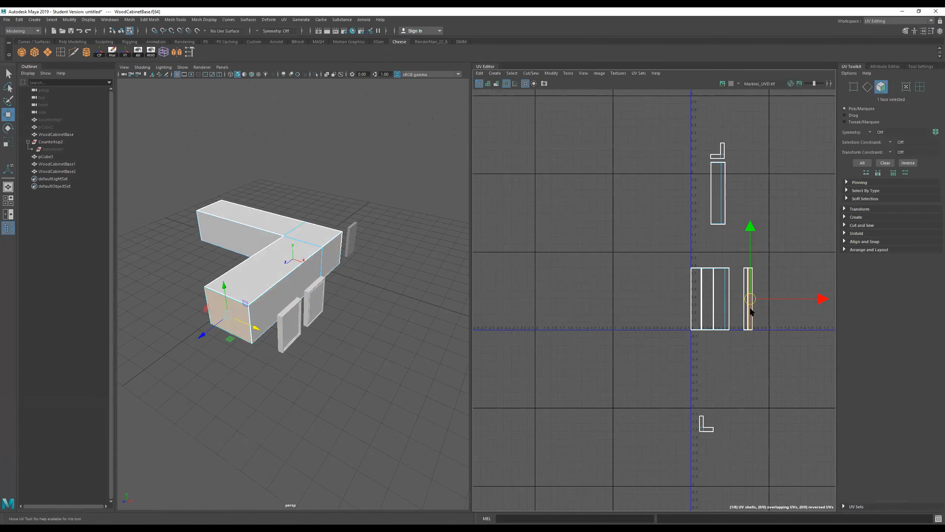
left_click_drag(750, 298, 668, 154)
Step: Select the UV shell of the outer side next to the plain door panel and move it below the UV tile
left_click_drag(344, 327, 372, 298, "alt")
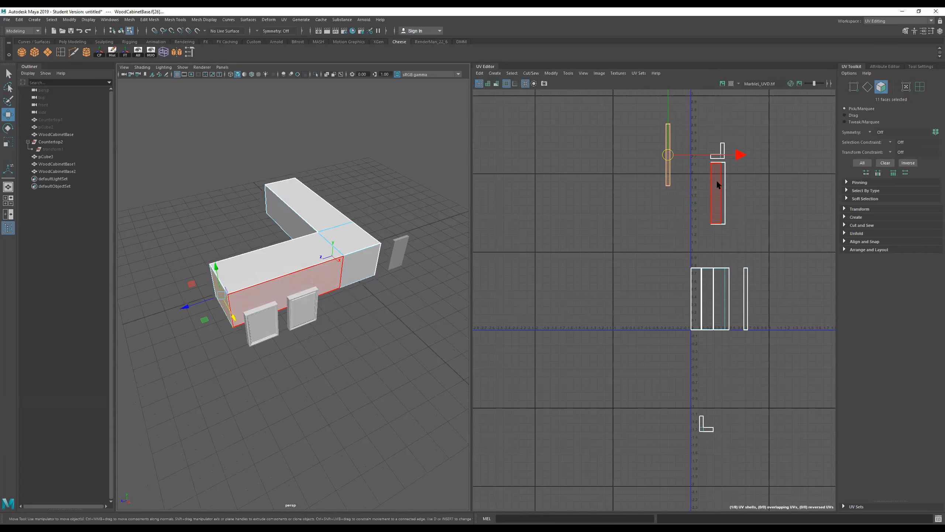
left_click_drag(414, 253, 378, 289, "alt")
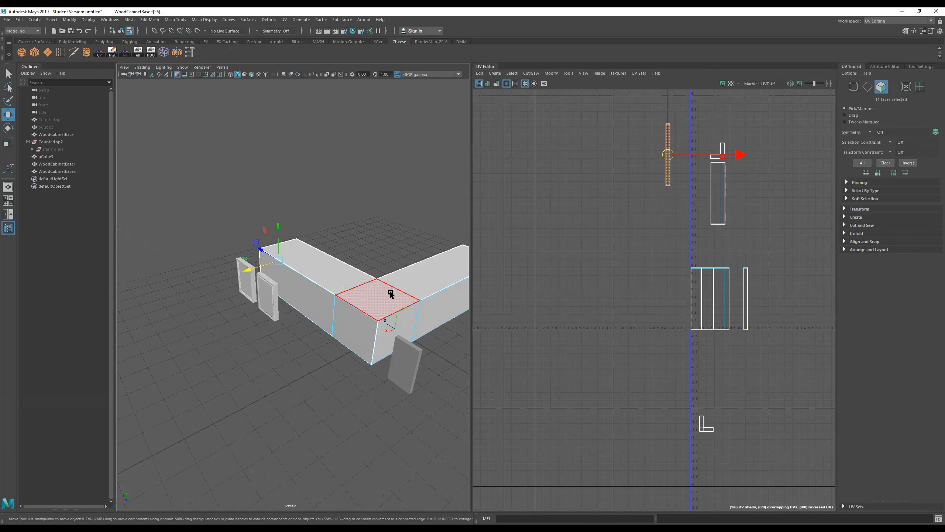
left_click(414, 320)
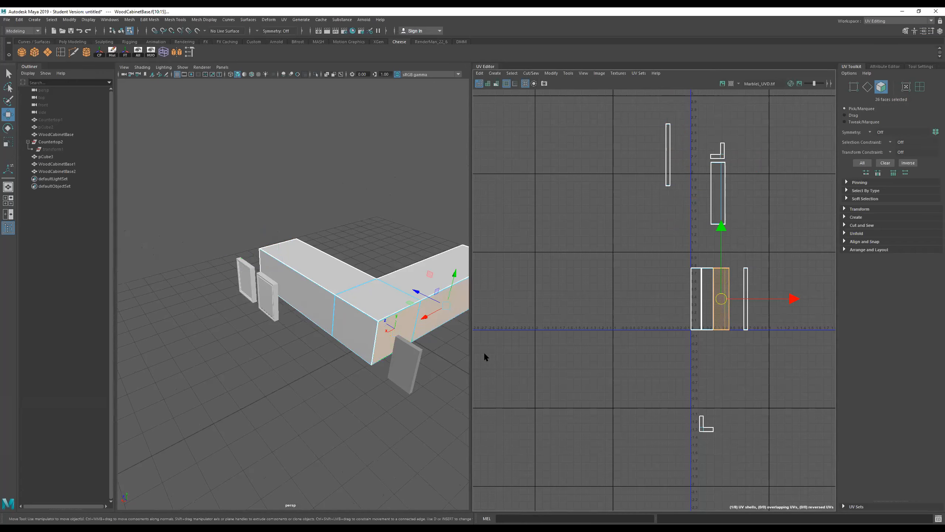
left_click(439, 344)
left_click(428, 316)
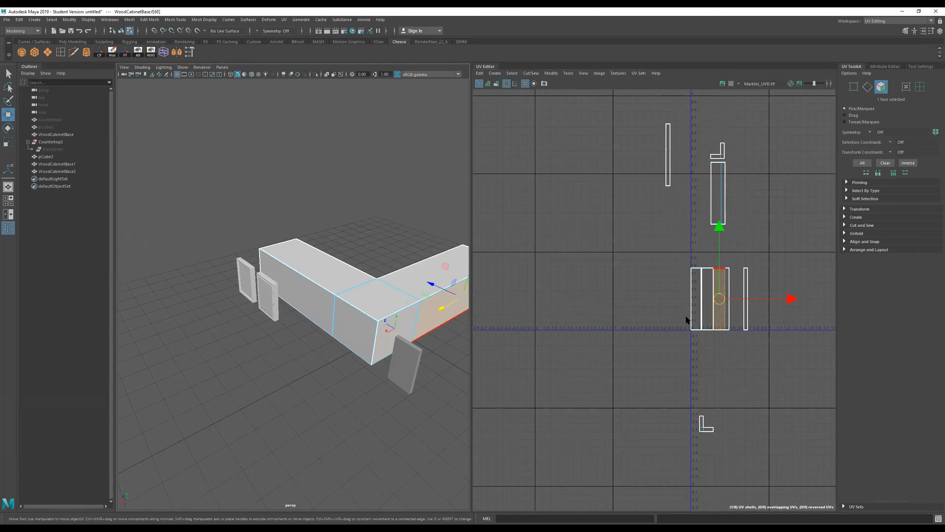
double_click(722, 310)
left_click_drag(723, 311, 752, 458)
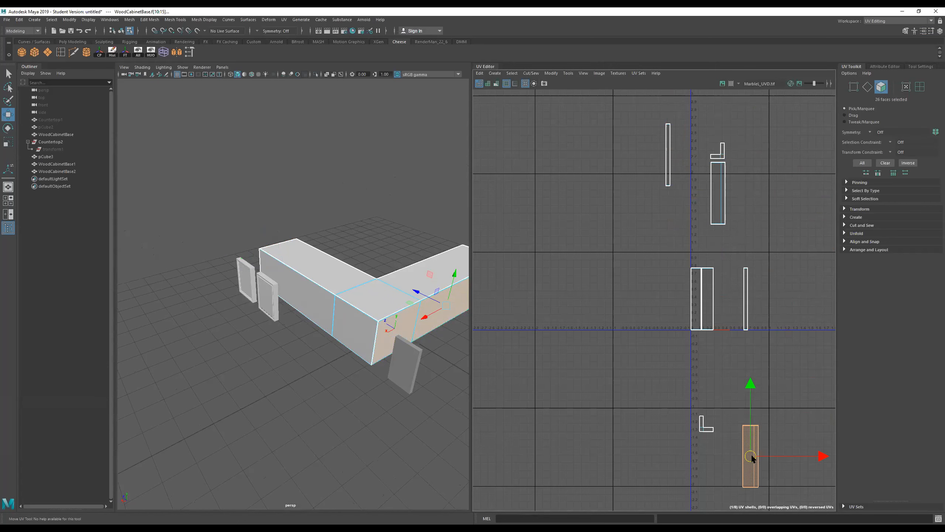
Step: Select the UV shell of the far arm's inner side and move it above the top face's shell
left_click_drag(355, 335, 442, 330, "alt")
left_click_drag(246, 186, 231, 203, "alt")
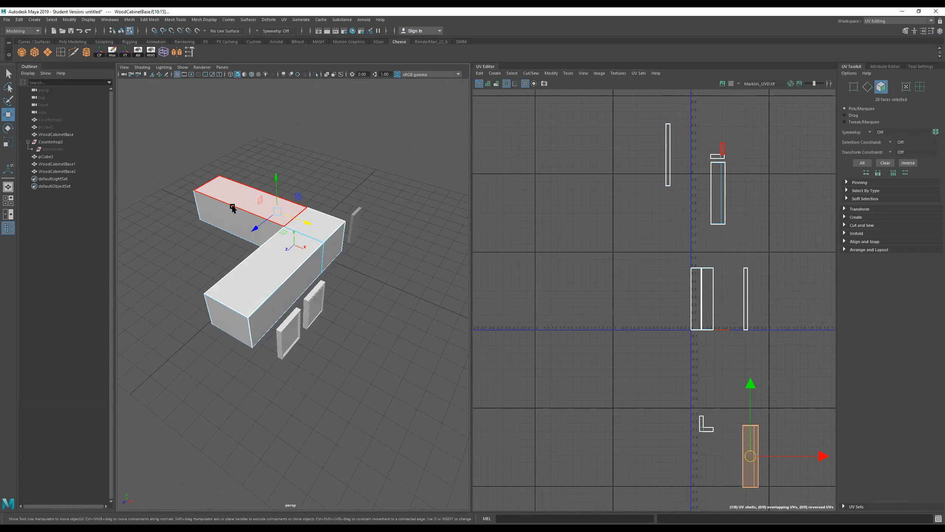
left_click(232, 217)
double_click(711, 320)
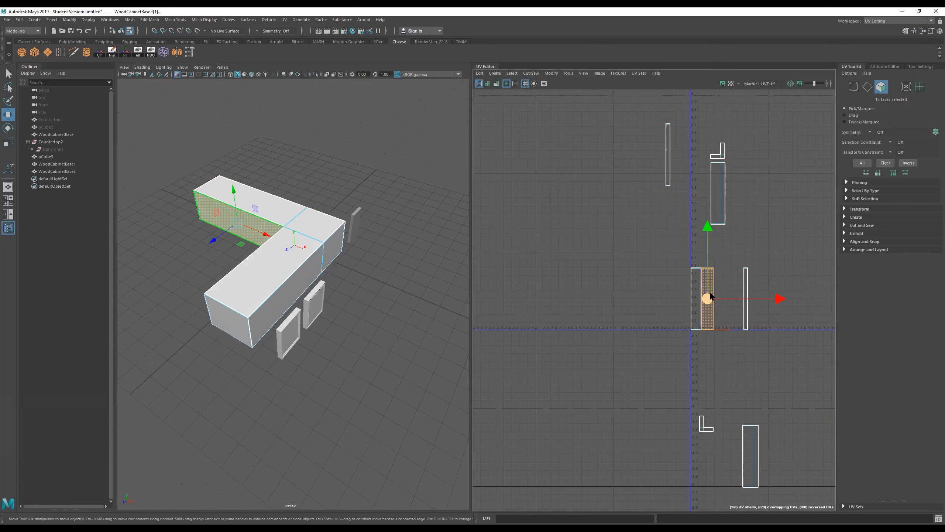
left_click_drag(706, 298, 711, 109)
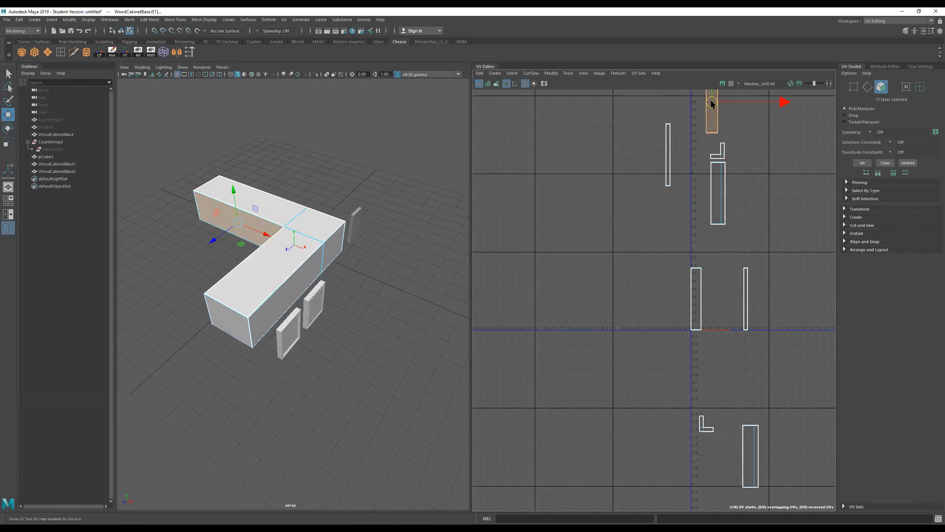
Step: Move the UV shell of the near arm's inner side below the UV tile, beside the underside's shell
left_click_drag(338, 262, 428, 268, "alt")
left_click(696, 302)
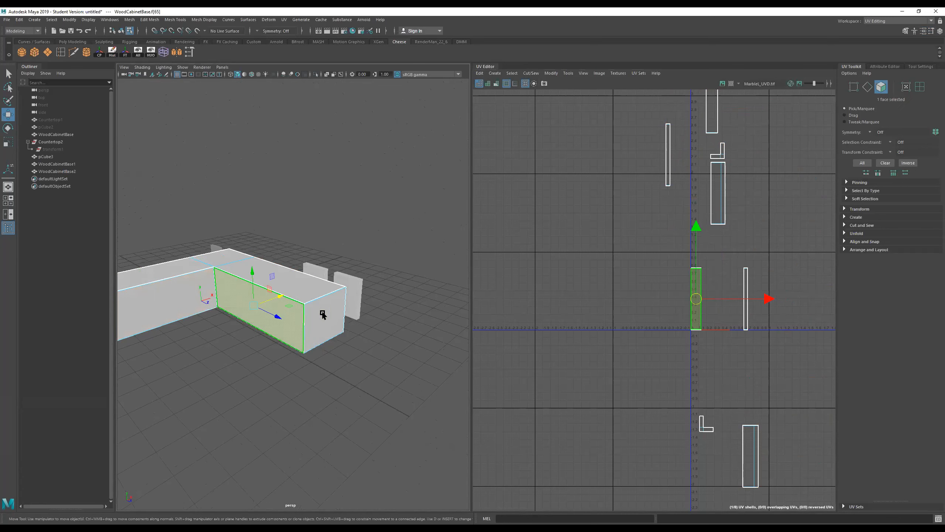
double_click(698, 314)
left_click_drag(698, 315, 689, 463)
Step: Move the last narrow UV shell out of the UV tile, down beside the other lower shells
left_click(746, 308)
double_click(747, 308)
left_click_drag(316, 299, 385, 294, "alt")
left_click_drag(741, 301, 663, 465)
Step: Turn on the checker map and inspect the texture stretching on the cabinet base's sides
left_click_drag(436, 296, 400, 301, "alt")
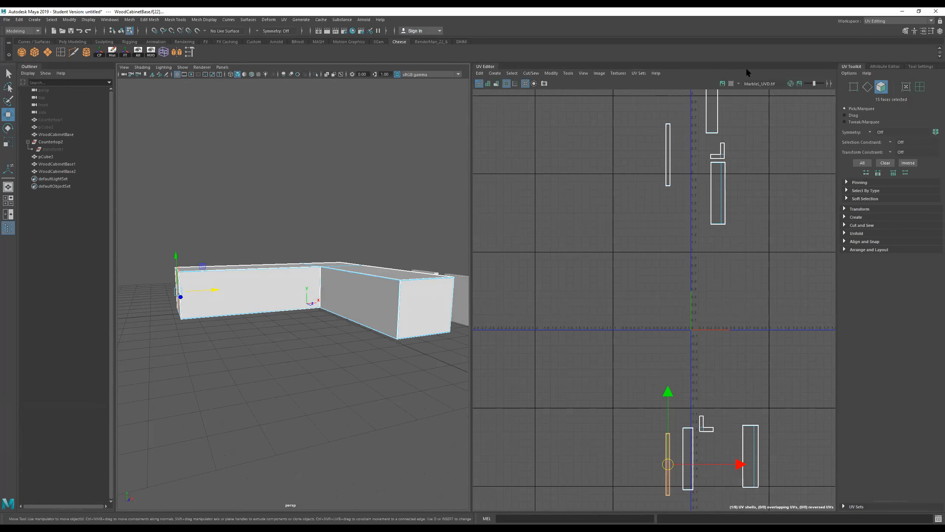
left_click(731, 84)
left_click_drag(367, 275, 465, 246, "alt")
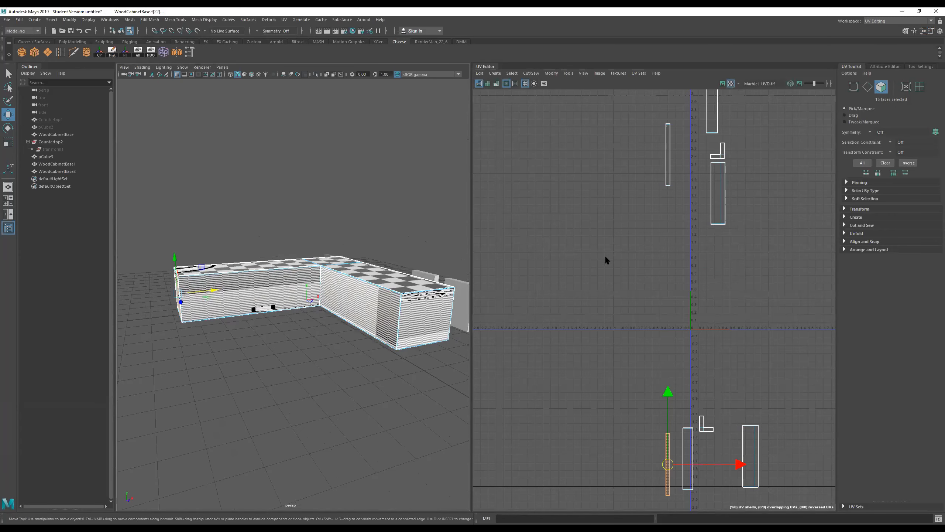
left_click_drag(385, 321, 367, 310, "alt")
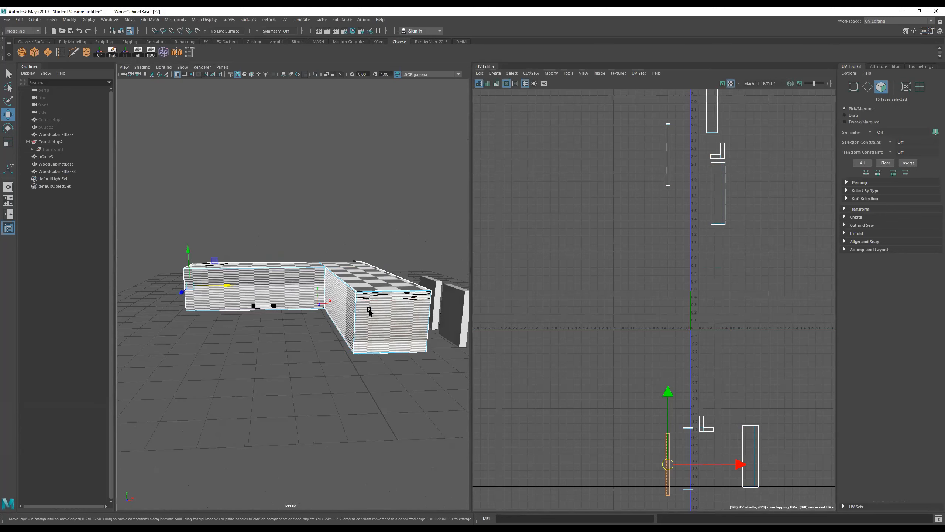
Step: Select the three side shells around the top face's shell and scale them down vertically until the checkers look square
scroll(692, 241, "up", 1)
middle_click_drag(692, 240, 657, 317, "alt")
left_click_drag(610, 167, 643, 275)
left_click_drag(706, 111, 682, 147)
left_click_drag(657, 203, 657, 204, "shift")
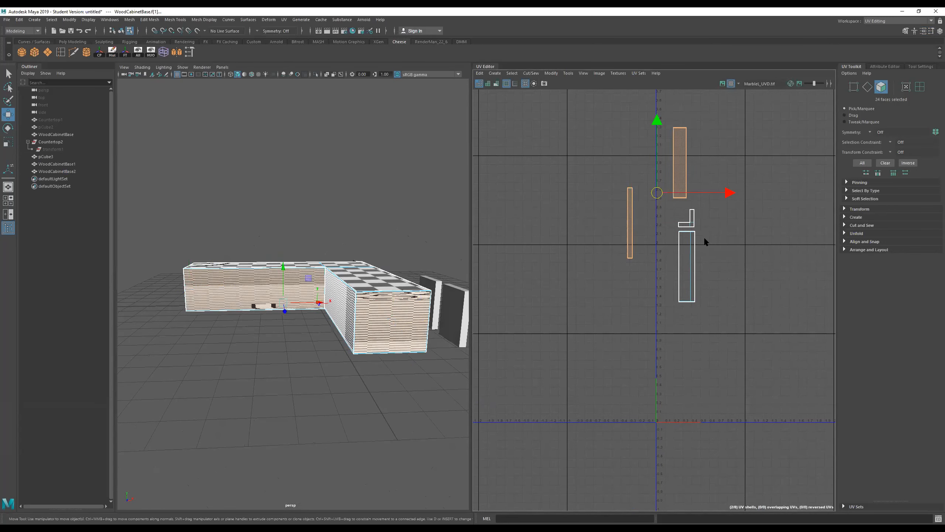
left_click_drag(706, 229, 659, 320, "shift")
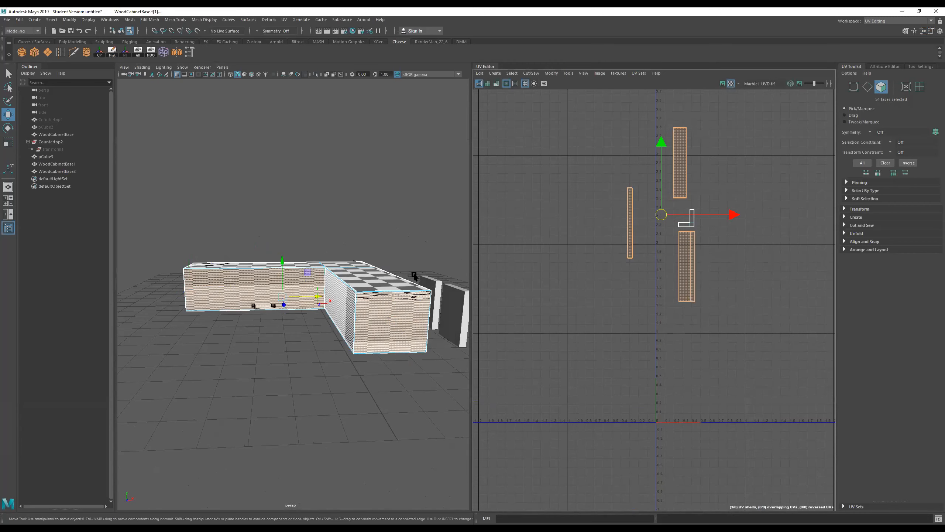
key("r")
mouse_move(661, 150)
left_mouse_down()
mouse_move(665, 159)
mouse_move(665, 151)
left_mouse_up()
left_click_drag(449, 252, 370, 273, "alt")
left_click_drag(659, 143, 670, 207)
left_click_drag(349, 346, 299, 338, "alt")
left_click_drag(662, 149, 662, 180)
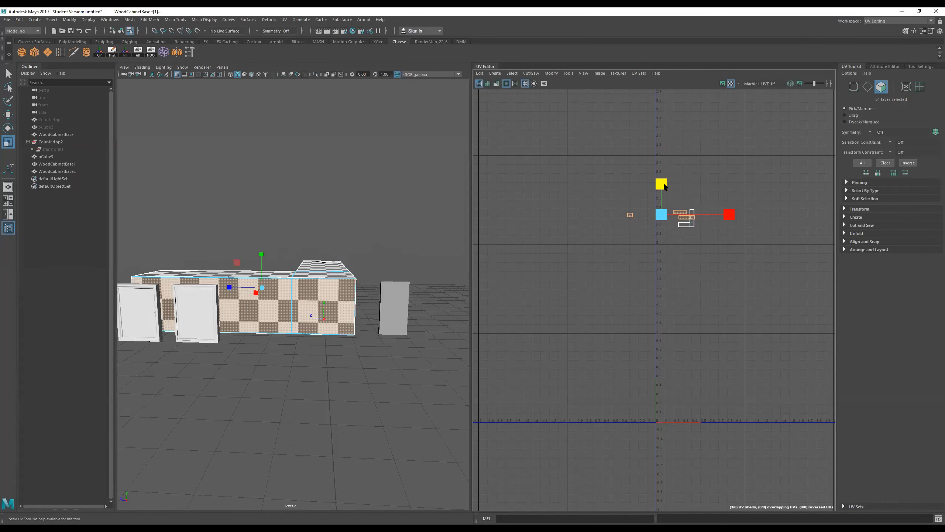
key("f")
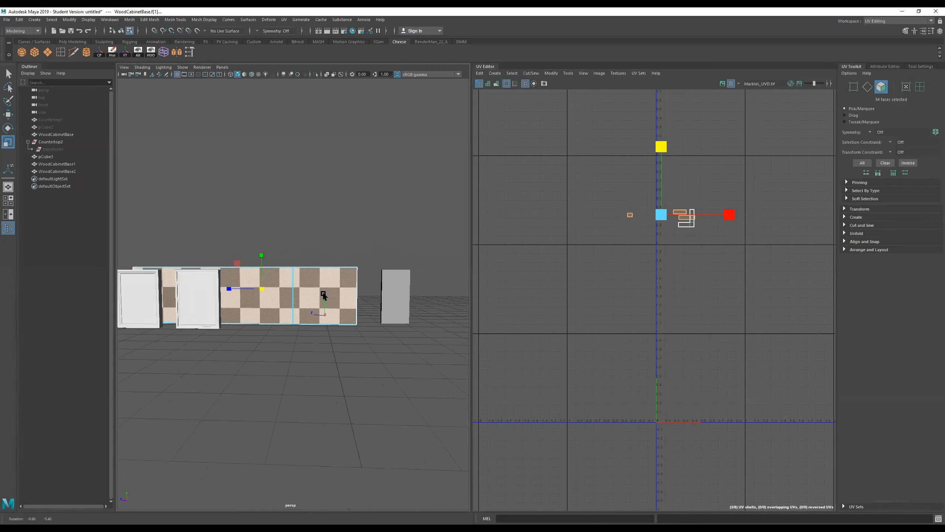
mouse_move(661, 146)
left_mouse_down()
mouse_move(664, 125)
mouse_move(664, 146)
left_mouse_up()
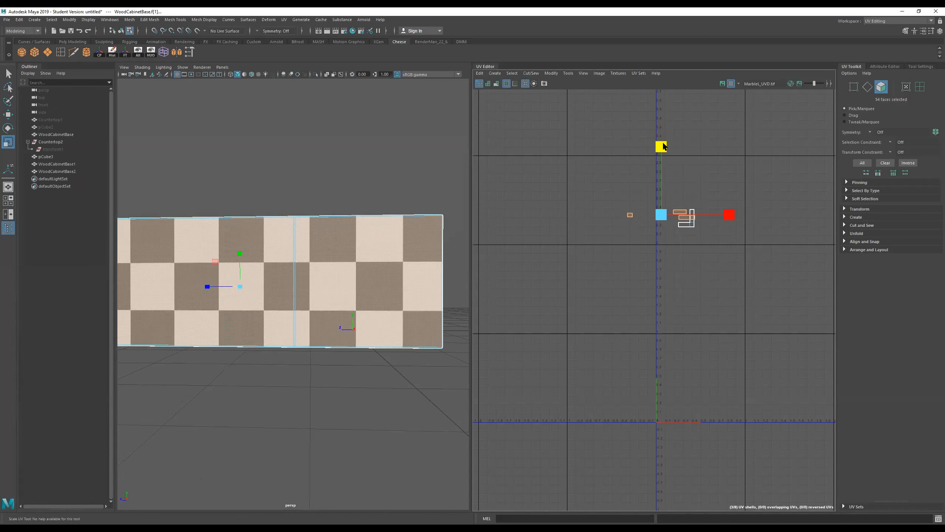
Step: Move the three scaled side shells up, clear of the L-shaped top shell
key("w")
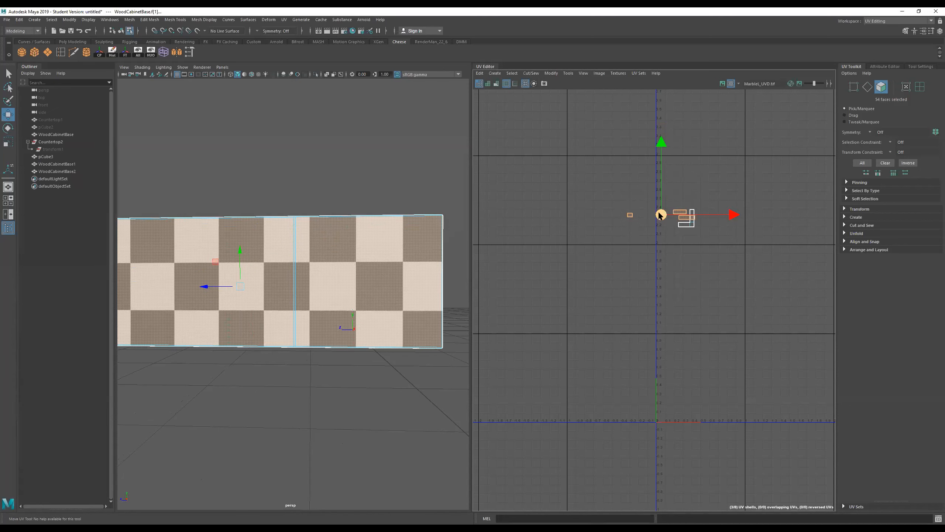
left_click_drag(659, 215, 667, 196)
scroll(702, 216, "up", 3)
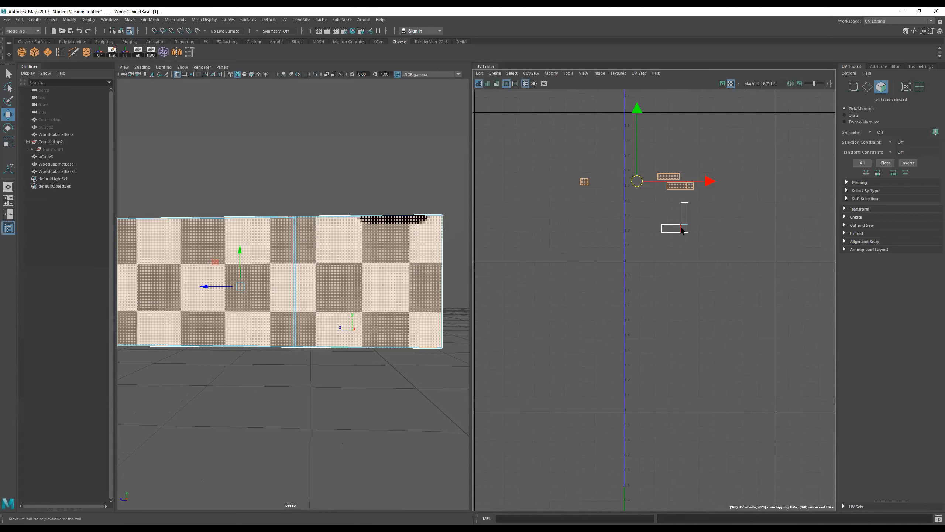
Step: Select the entire L-shaped top shell and place it directly above the long front side's shell
left_click(681, 230)
scroll(282, 255, "down", 6)
left_click_drag(282, 255, 282, 309, "alt")
left_click(282, 310)
scroll(708, 183, "up", 3)
double_click(669, 187)
scroll(669, 188, "up", 2)
middle_click_drag(670, 200, 675, 226, "alt")
scroll(674, 226, "up", 1)
double_click(671, 280)
left_click_drag(644, 250, 656, 156)
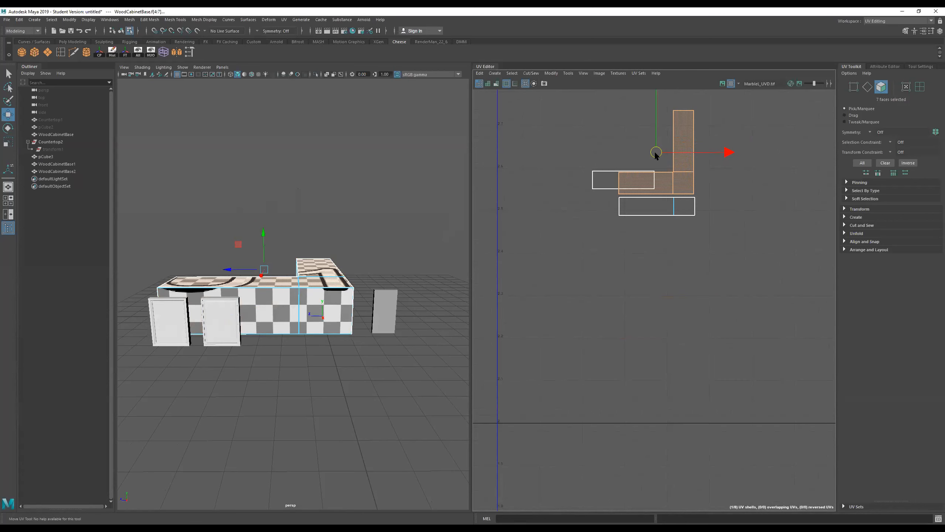
Step: Move the L-shaped top shell down so it sits below the long front side's shell
left_click_drag(342, 218, 350, 253, "alt")
left_click_drag(658, 148, 659, 265)
right_click_drag(718, 168, 563, 170, "alt")
right_click_drag(661, 167, 619, 179, "alt")
middle_click_drag(638, 192, 644, 233, "alt")
left_click_drag(265, 322, 365, 309, "alt")
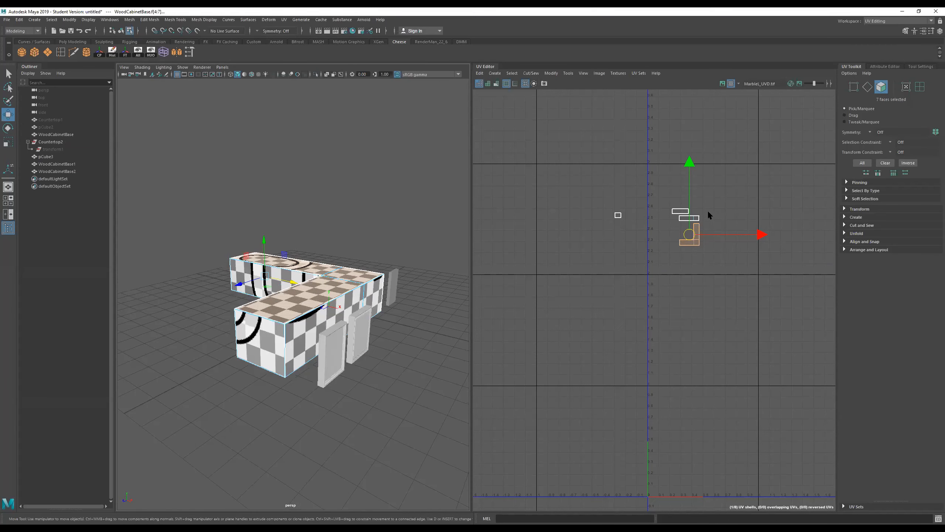
Step: Place the long front side's shell directly beneath the L-shaped top shell, lined up with its horizontal arm
scroll(708, 214, "up", 3)
left_click(556, 217)
left_click_drag(555, 218, 672, 303)
key("ctrl+z")
scroll(679, 233, "up", 2)
left_click(679, 227)
left_click_drag(363, 281, 312, 289, "alt")
Step: Select the inner side's whole shell and rotate it 90 degrees so it stands upright
left_click(651, 208)
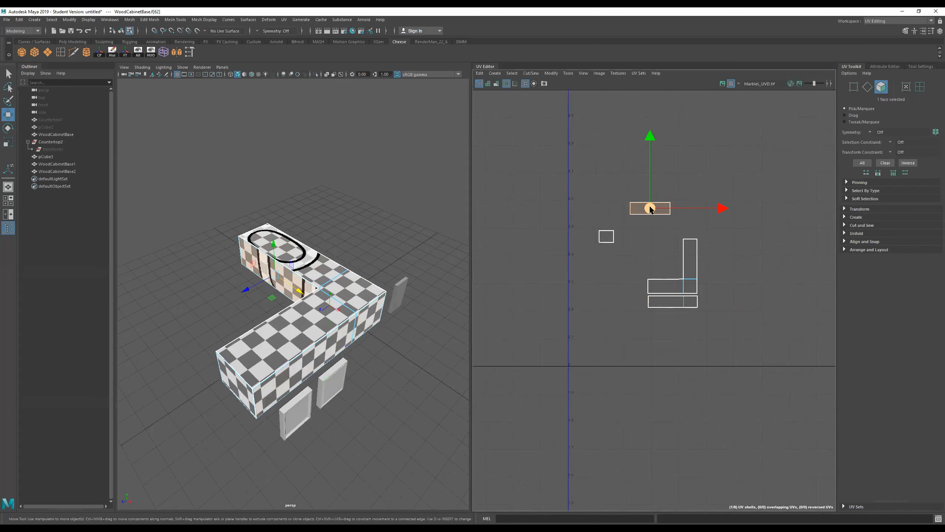
double_click(651, 209)
key("e")
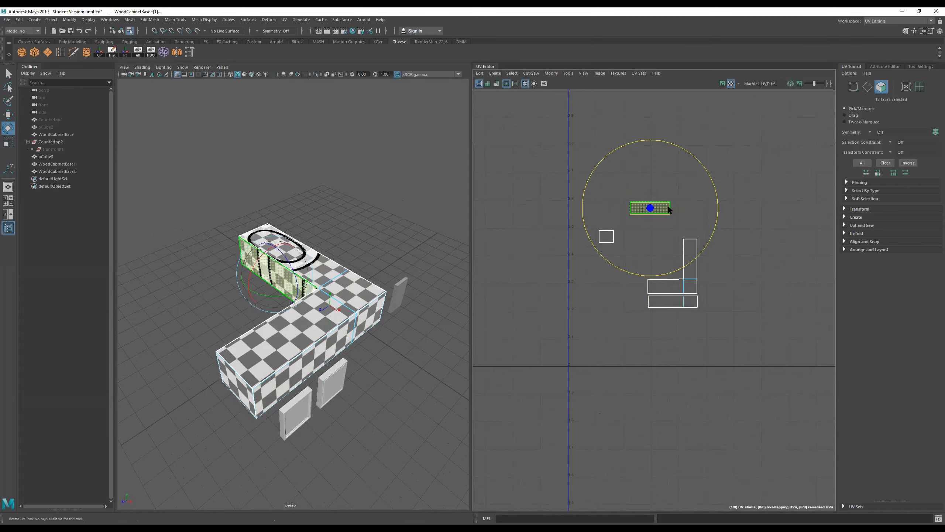
left_click_drag(681, 150, 571, 168)
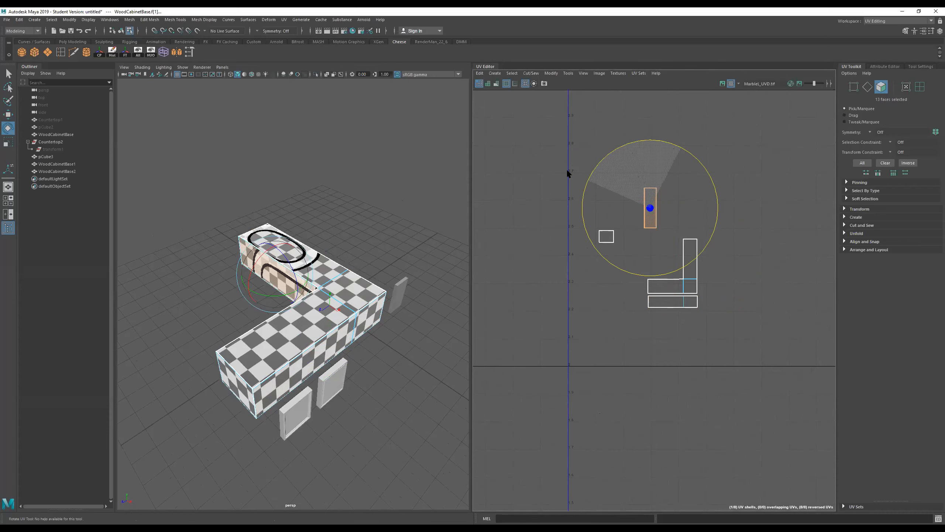
Step: Try to move and sew the upright side shell to the L-shaped shell along the inner edge of its vertical arm
left_click(609, 241)
scroll(697, 249, "up", 4)
left_click(723, 255)
right_click_drag(680, 256, 679, 91)
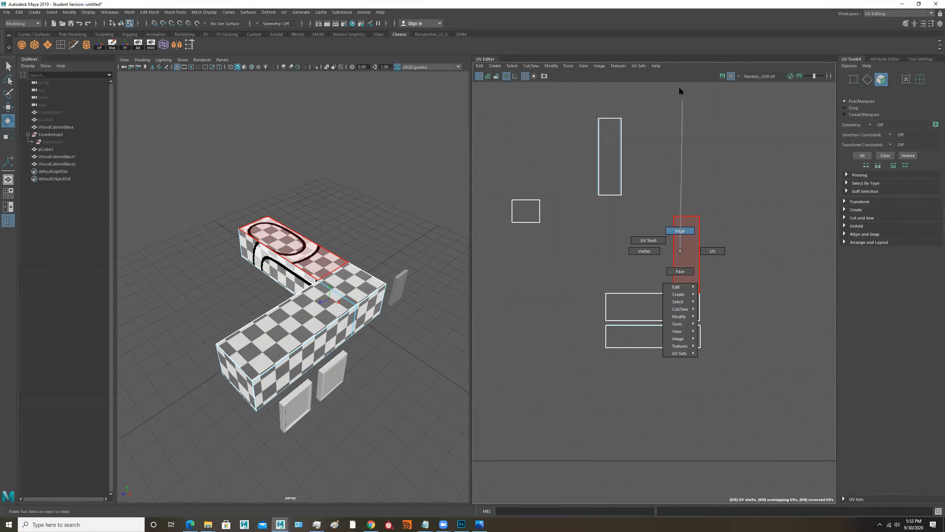
left_click(674, 255)
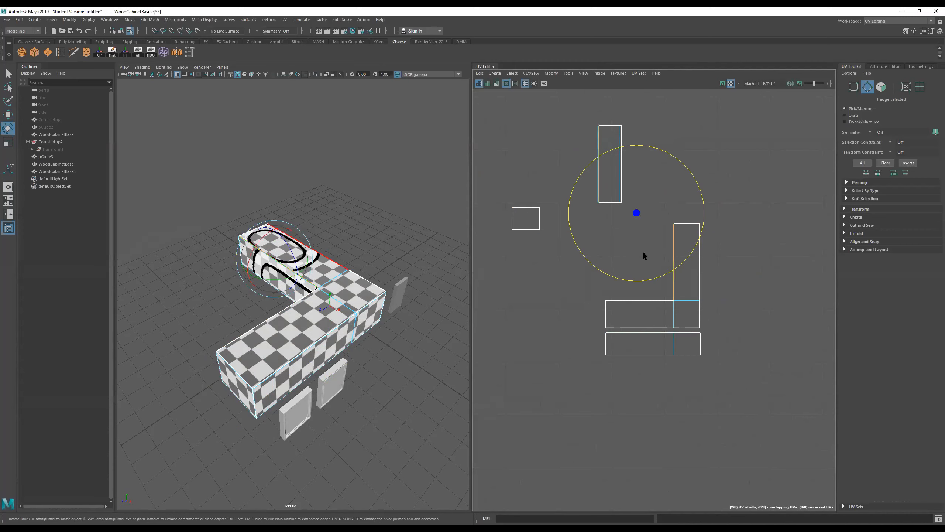
right_click_drag(645, 256, 633, 179, "shift")
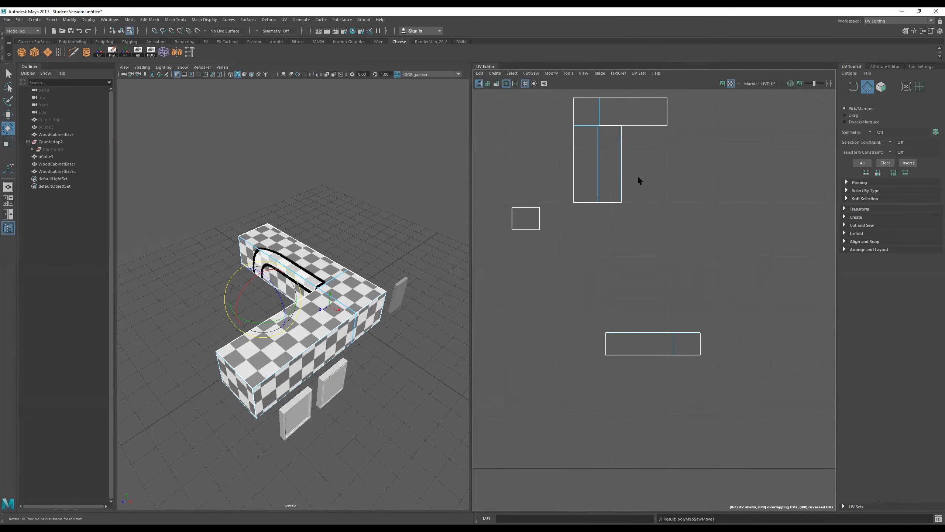
key("ctrl+z")
left_click(730, 255)
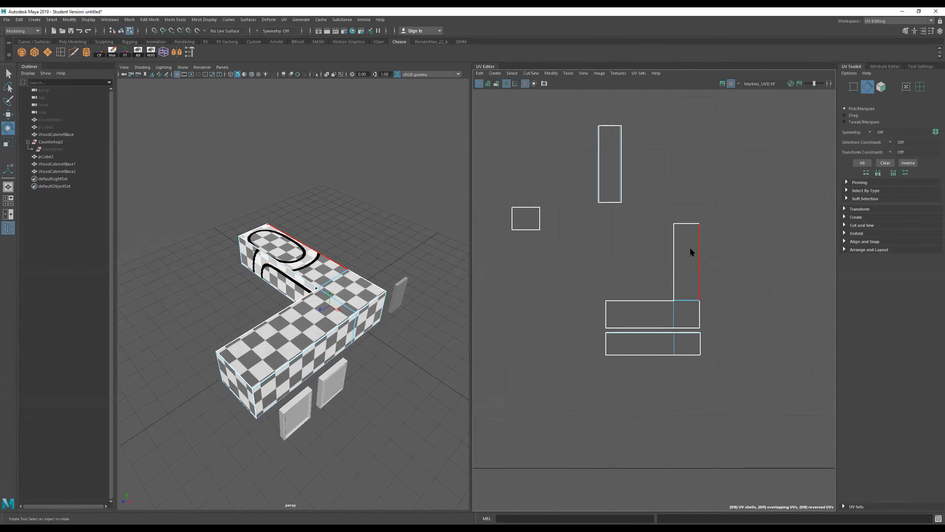
left_click(673, 267)
right_click_drag(675, 259, 652, 161, "shift")
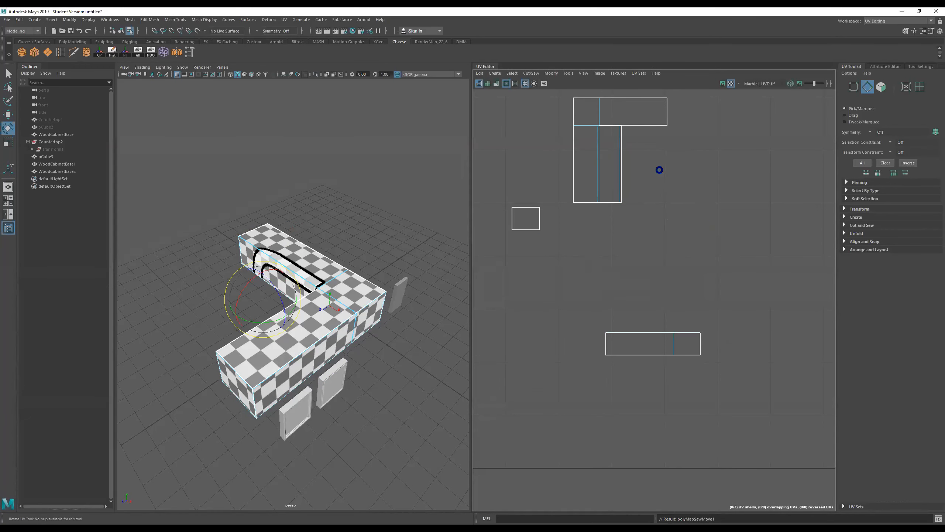
key("ctrl+z")
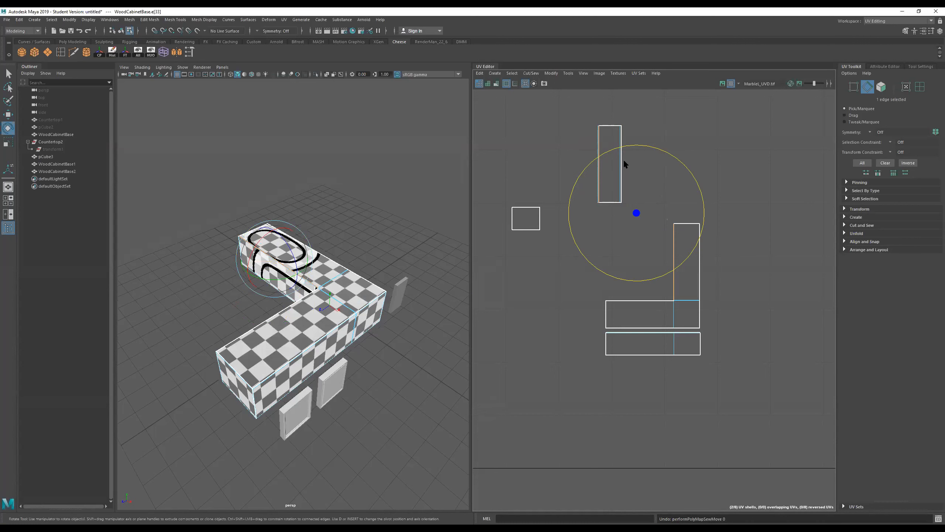
Step: Select the upright side shell's UVs and place the shell against the inner edge of the L-shaped shell's vertical arm
scroll(606, 134, "up", 5)
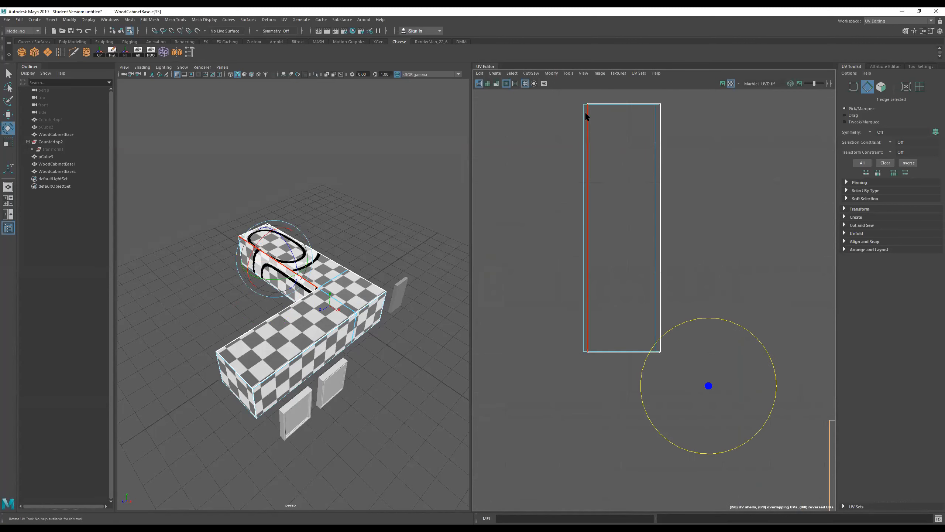
scroll(718, 203, "down", 5)
right_click_drag(688, 203, 730, 191)
double_click(671, 181)
key("w")
left_click_drag(683, 224, 748, 341)
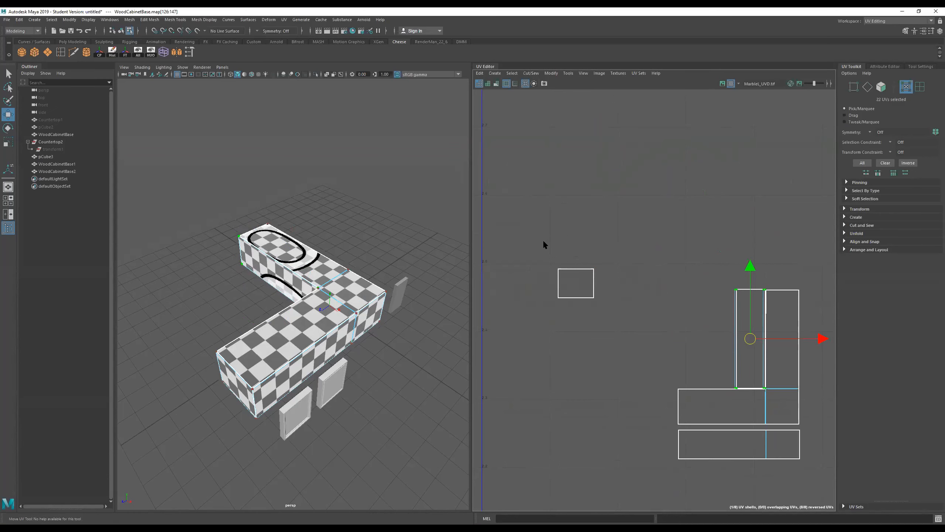
Step: Try to move and sew the small end shell to the short outer edge of the L-shaped shell's horizontal arm
double_click(575, 284)
left_click_drag(303, 323, 294, 300, "alt")
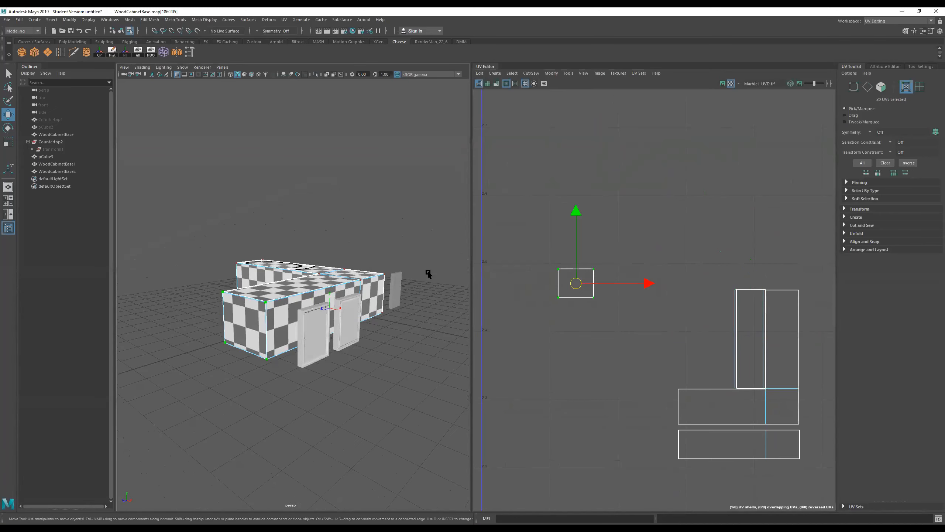
middle_click_drag(695, 408, 696, 370, "alt")
right_click_drag(692, 362, 675, 301)
scroll(666, 277, "down", 4)
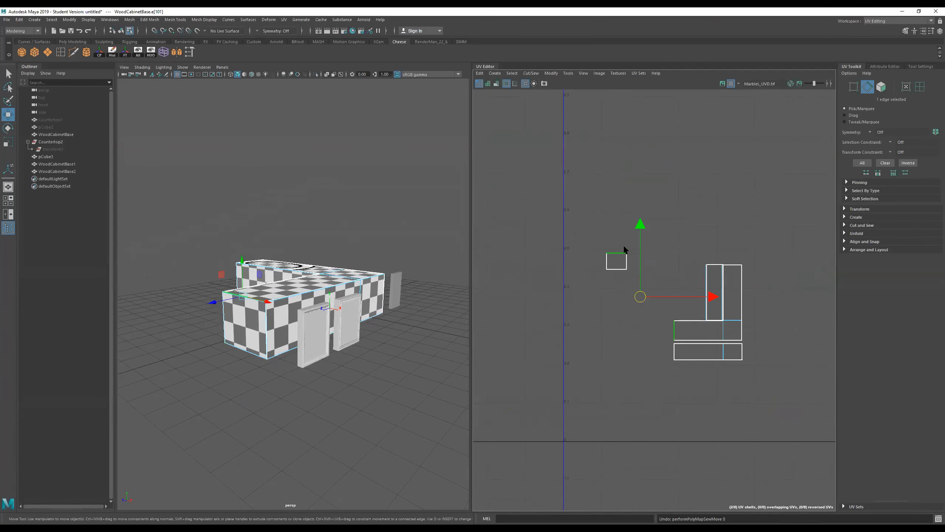
right_click_drag(645, 269, 645, 188, "shift")
key("ctrl+z")
Step: Check which edges of the small end shell match the ends of the L-shaped and long front shells
left_click(629, 342)
scroll(662, 303, "down", 3)
scroll(665, 313, "up", 3)
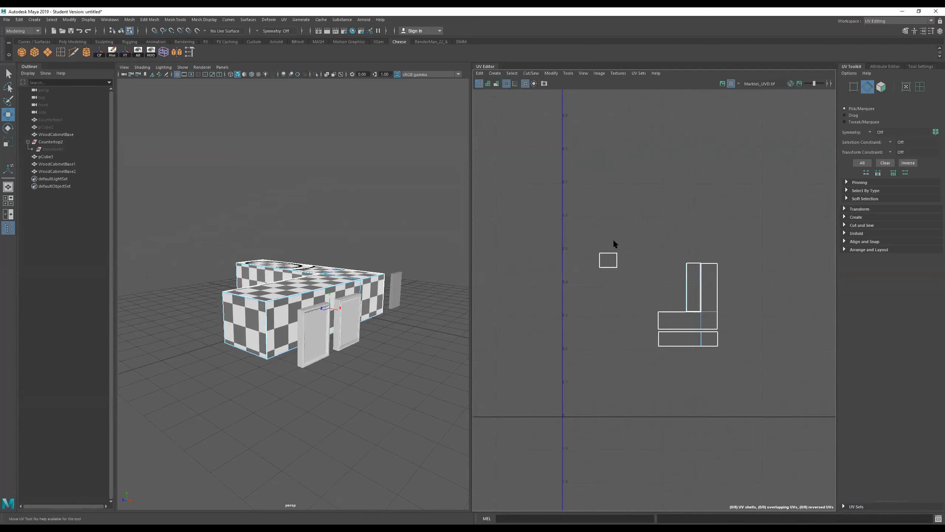
left_click(609, 252)
scroll(648, 313, "up", 2)
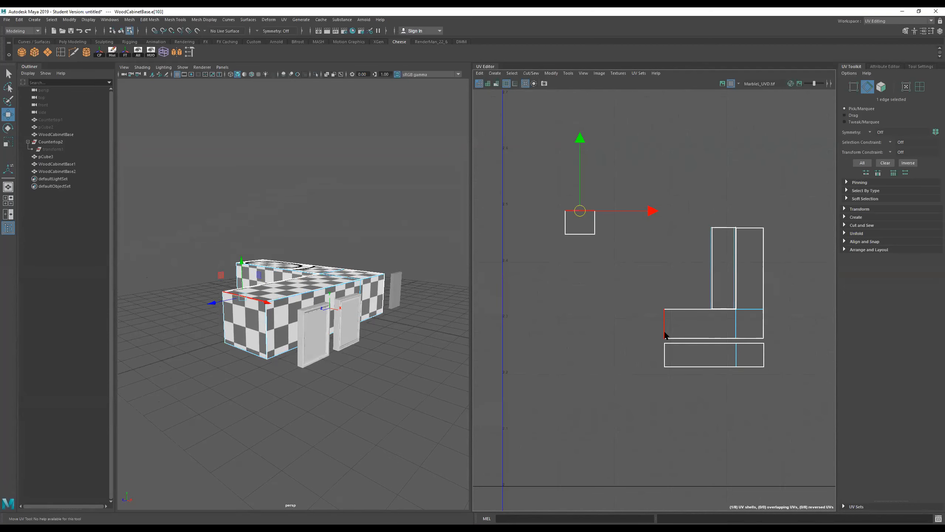
left_click(665, 357)
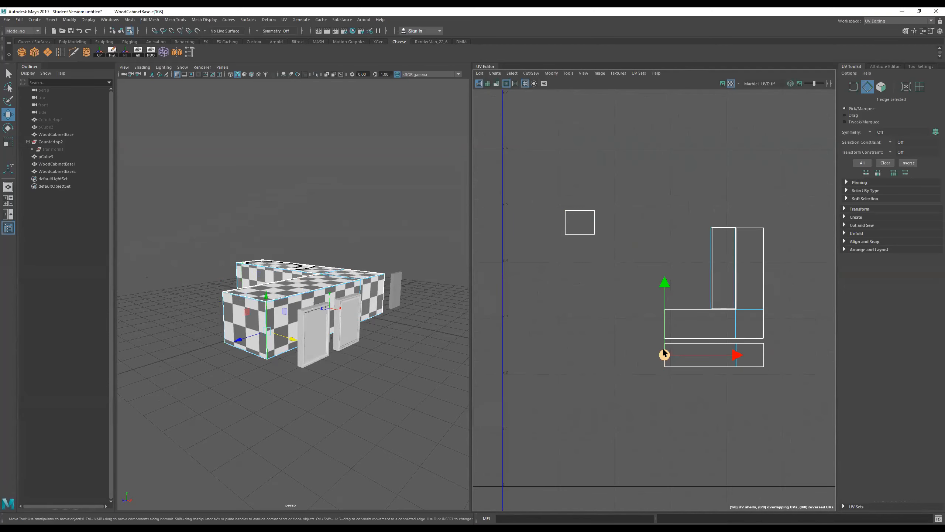
left_click(668, 327)
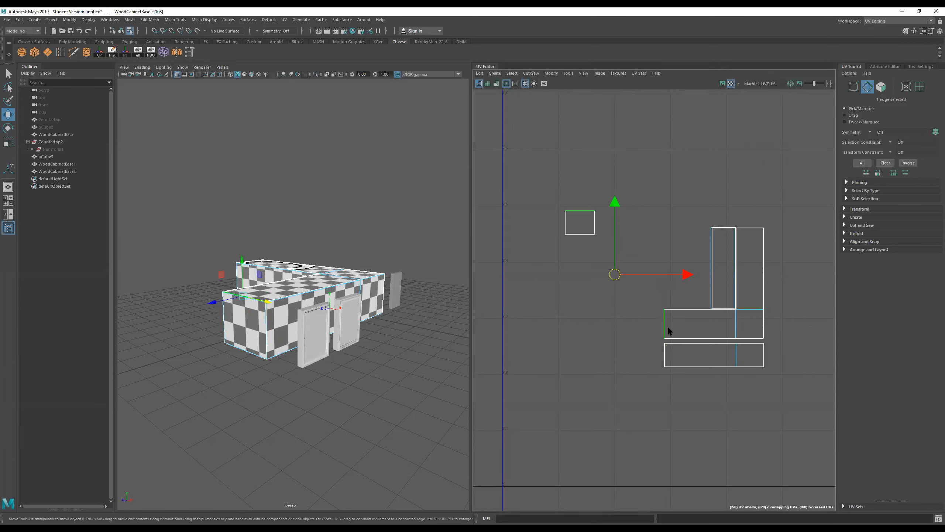
Step: Rotate the small end shell 90 degrees and place it beside the outer end of the L-shaped shell's horizontal arm
double_click(578, 211)
key("w")
scroll(597, 222, "down", 3)
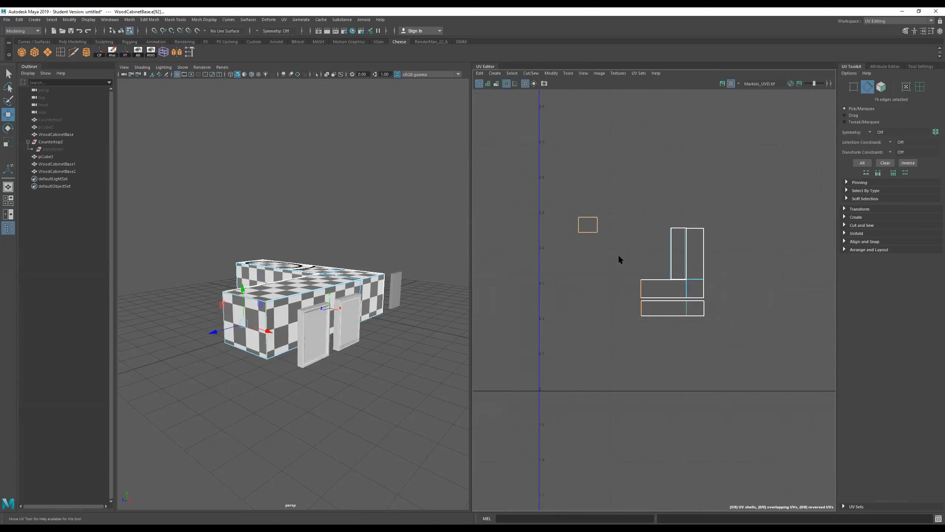
right_click_drag(584, 223, 611, 212)
middle_click_drag(602, 257, 641, 326)
key("e")
left_click_drag(665, 237, 680, 340)
key("w")
left_click_drag(627, 294, 631, 291)
Step: Select all four cabinet base side and top shells, move them into the 0 to 1 UV tile and scale them up
scroll(702, 294, "down", 10)
left_click_drag(740, 258, 645, 330)
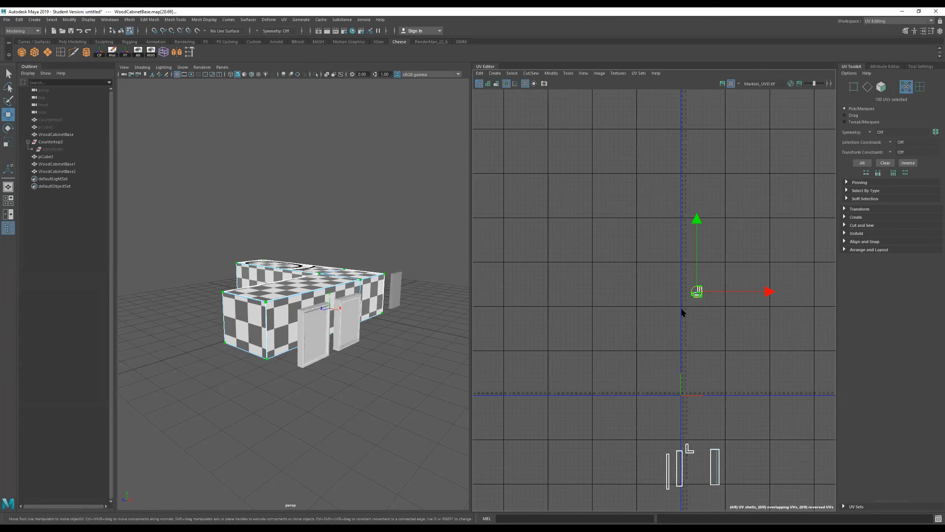
left_click_drag(698, 291, 884, 418)
scroll(704, 371, "up", 7)
key("r")
scroll(724, 406, "up", 2)
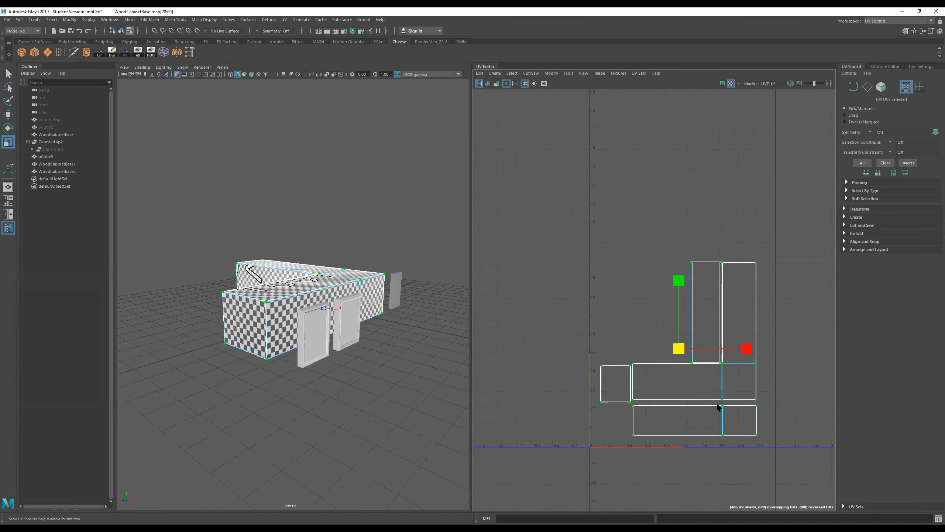
Step: Move the long front side's shell out of the arrangement to the free area above the other shells
left_click(718, 403)
double_click(666, 409)
key("w")
left_click_drag(689, 419, 614, 228)
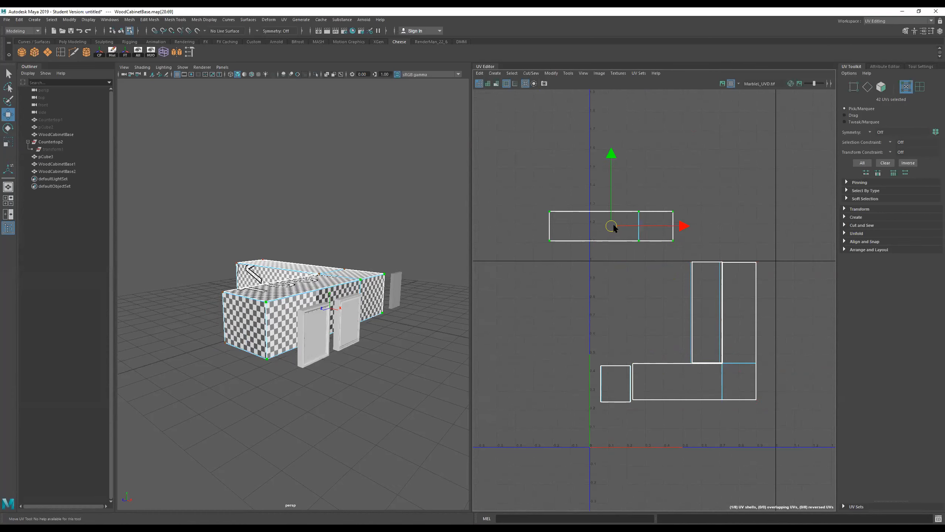
Step: Try to move the other three shells down and enlarge them to fill the 0 to 1 UV tile
left_click_drag(801, 252, 551, 429)
left_click_drag(679, 333, 677, 364)
key("r")
middle_click_drag(684, 366, 696, 369)
key("w")
left_click_drag(677, 362, 679, 360)
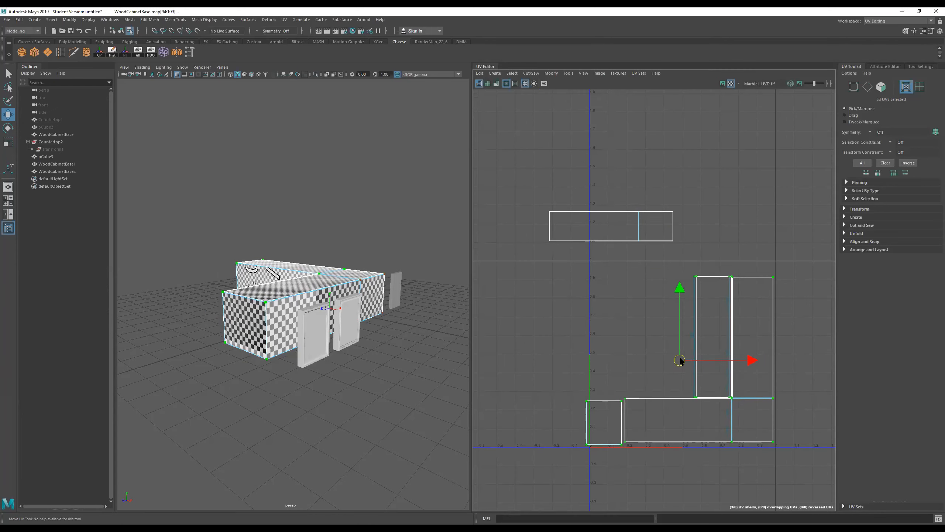
key("ctrl+z")
key("ctrl+z")
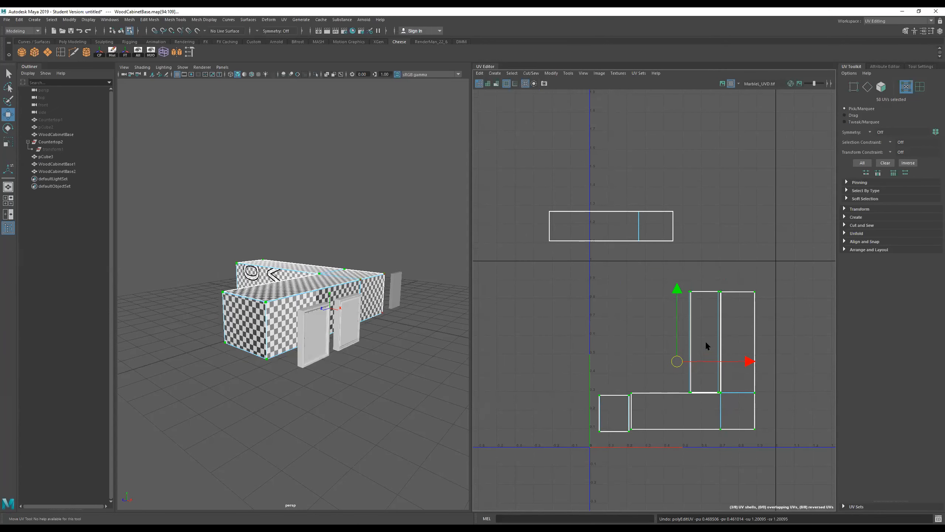
key("ctrl+z")
key("ctrl+z")
key("ctrl+z")
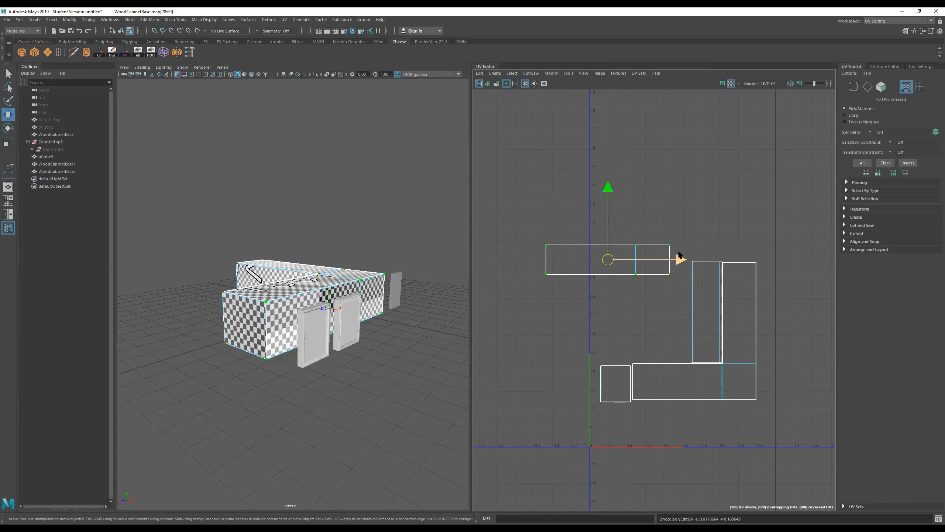
Step: Select all four shells, including the long front one, and scale them up uniformly together
left_click_drag(798, 218, 518, 437)
key("r")
mouse_move(652, 326)
left_mouse_down()
mouse_move(676, 338)
mouse_move(624, 345)
mouse_move(645, 357)
mouse_move(641, 339)
left_mouse_up()
key("w")
key("r")
key("w")
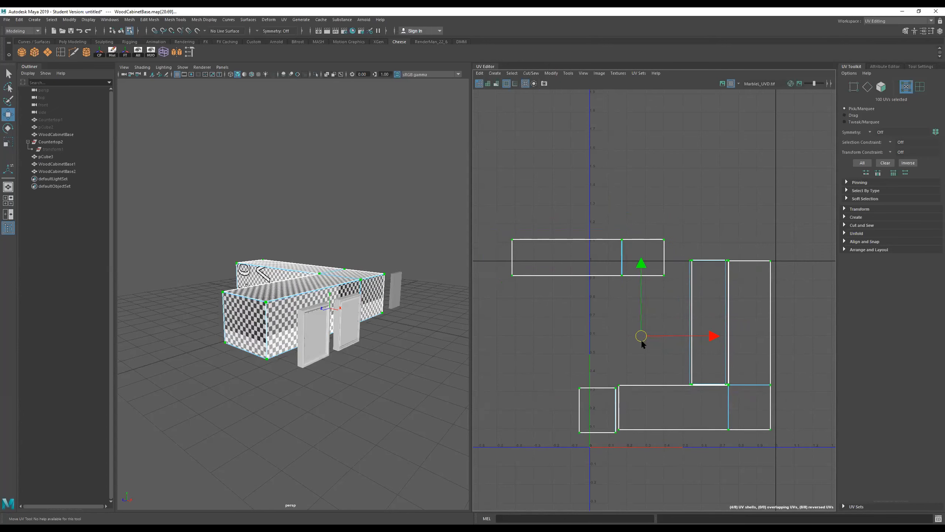
Step: Move the long front shell back beneath the L-shaped shell and scale all four shells down to fit the 0 to 1 tile
left_click(623, 282)
left_click_drag(591, 261, 689, 455)
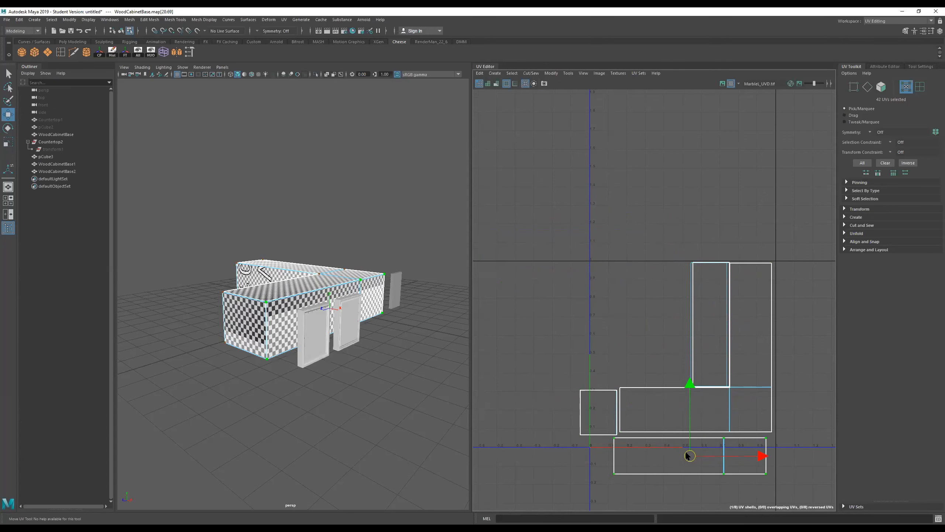
left_click_drag(796, 241, 565, 482)
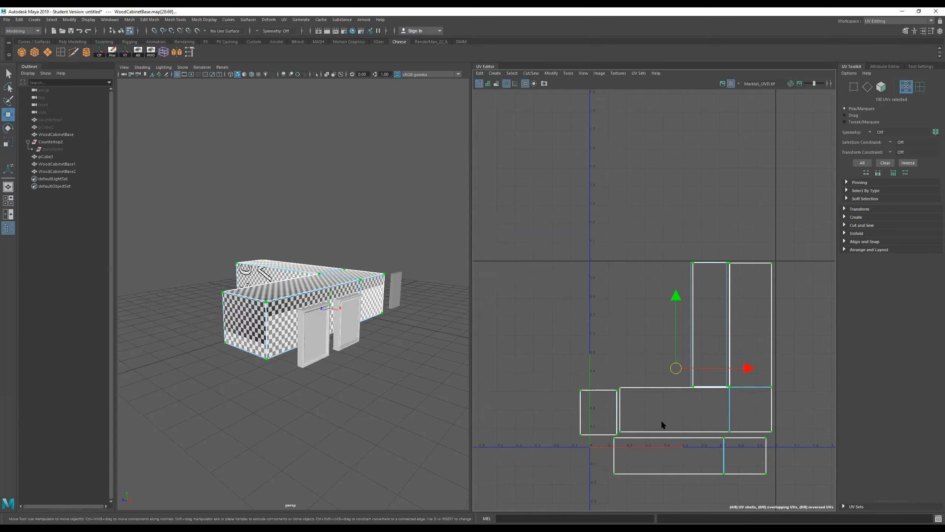
mouse_move(675, 366)
left_mouse_down()
mouse_move(671, 341)
mouse_move(689, 357)
left_mouse_up()
key("r")
key("w")
key("r")
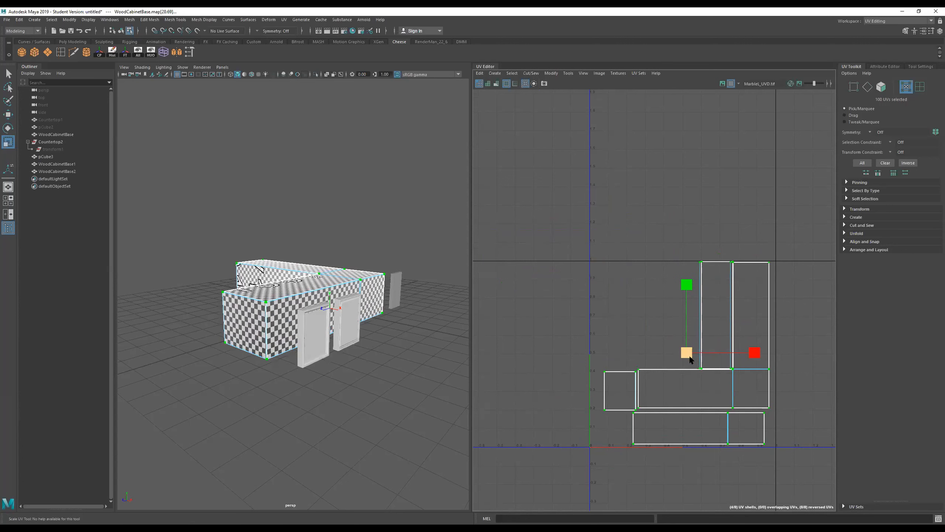
Step: Nudge the long front shell up and sideways to line it up closely beneath the L-shaped shell
double_click(746, 413)
left_click(745, 413)
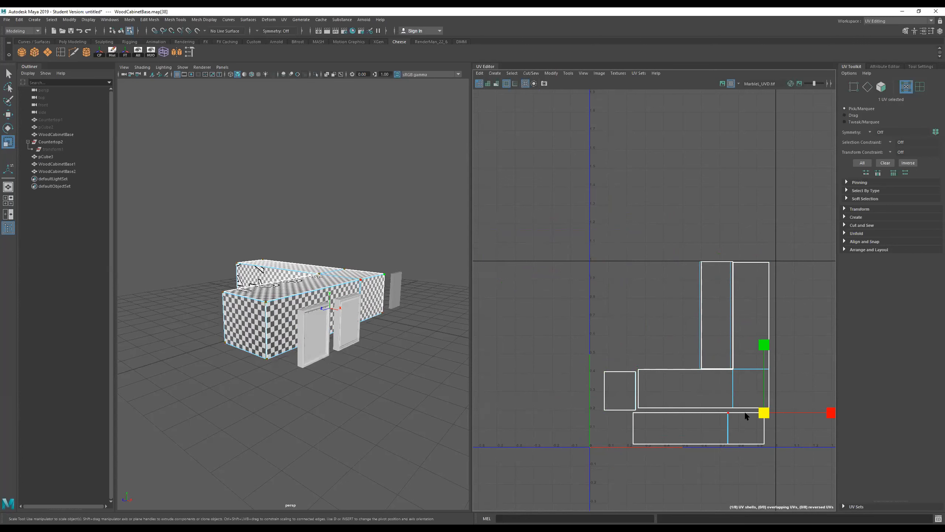
double_click(745, 412)
key("w")
left_click_drag(698, 429, 698, 427)
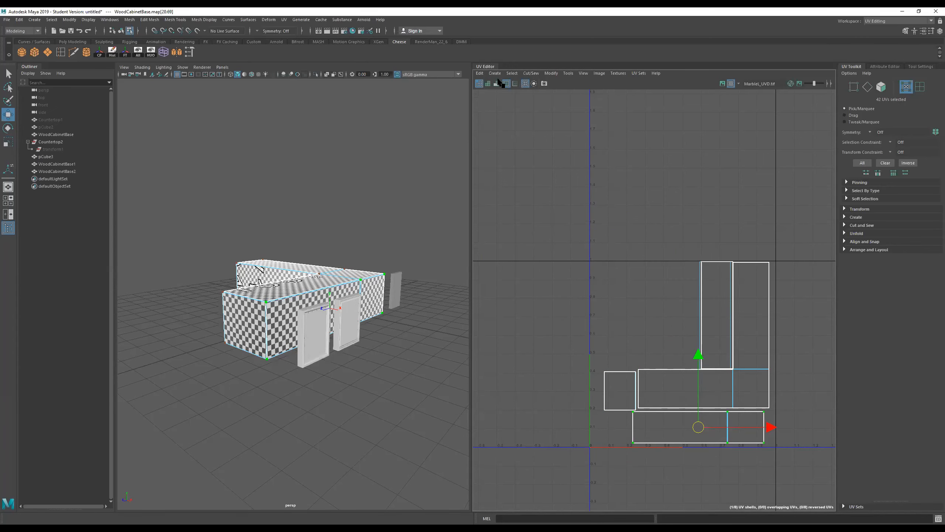
left_click_drag(698, 427, 703, 428)
Step: Nudge the small end shell closer to the L-shaped shell and shift the whole four-shell layout slightly left within the tile
double_click(628, 372)
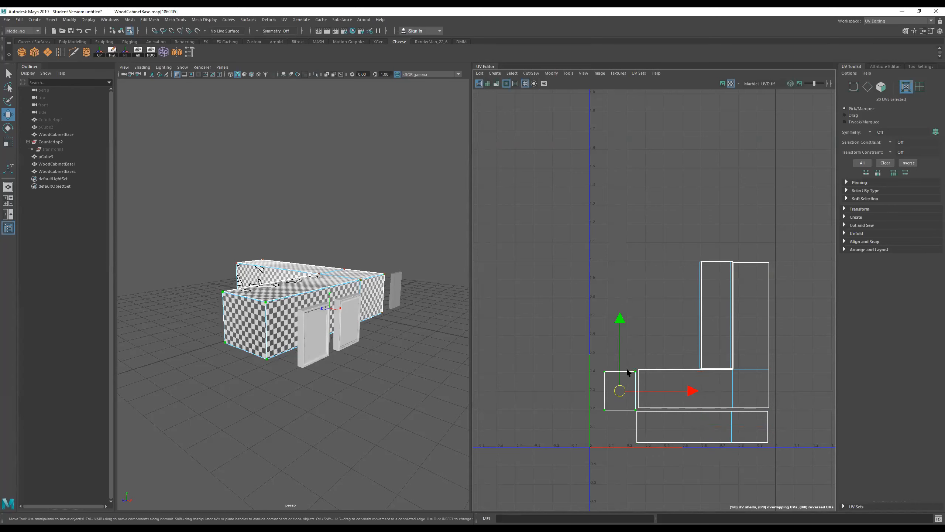
left_click_drag(624, 389, 626, 388)
left_click_drag(801, 245, 548, 467)
left_click_drag(692, 353, 688, 354)
Step: Select the long straight shells below the 0 to 1 tile and squash them vertically
scroll(720, 333, "down", 5)
scroll(746, 449, "up", 1)
left_click_drag(746, 370, 618, 472)
key("e")
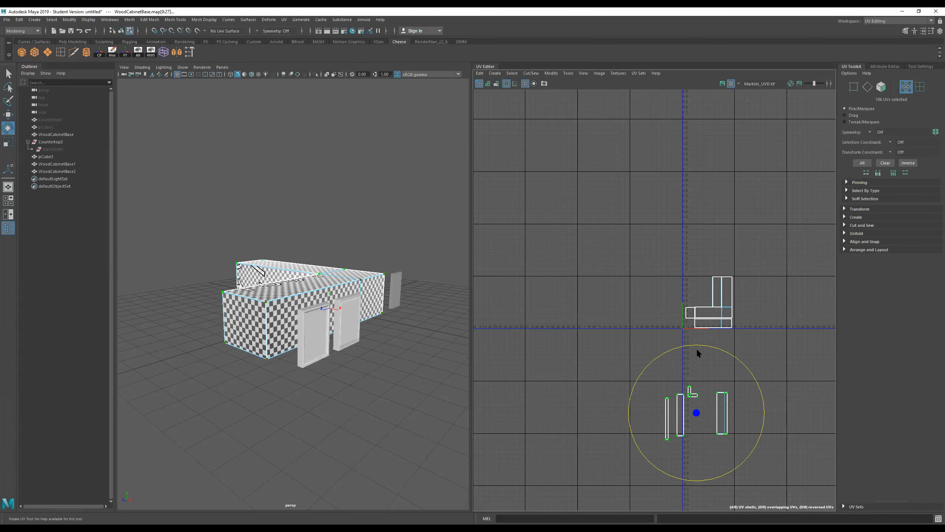
scroll(748, 398, "up", 2)
left_click(749, 393)
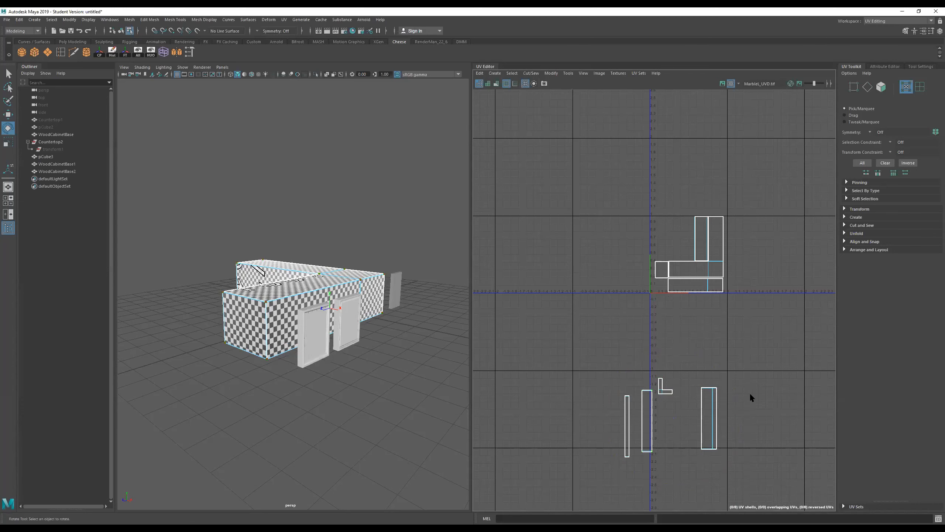
left_click(709, 388)
left_click(627, 397, "shift")
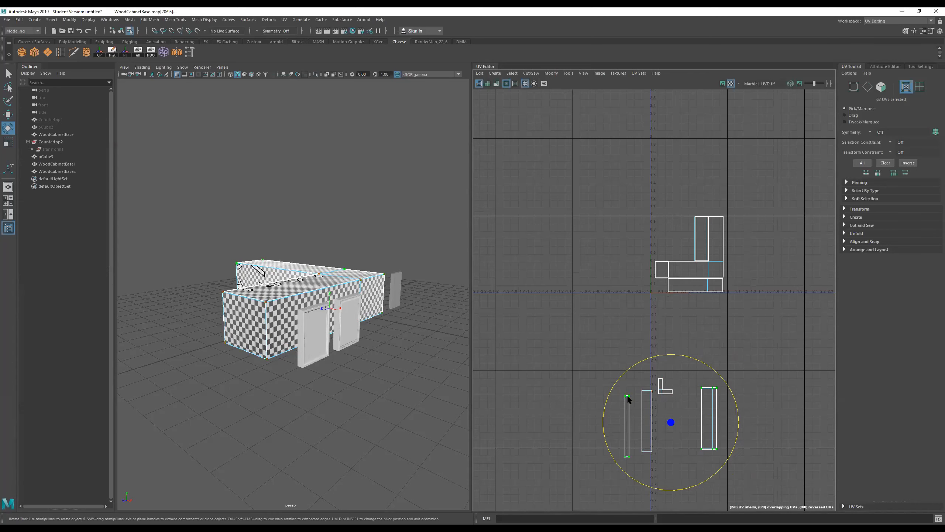
key("r")
left_click_drag(669, 355, 634, 404)
Step: Gather the squashed shells around the small L-shaped shell and move all four up into the 0 to 1 tile
key("w")
left_click(707, 423)
scroll(652, 397, "up", 3)
left_click_drag(705, 353, 648, 407)
left_click(639, 439)
left_click_drag(691, 376, 558, 482)
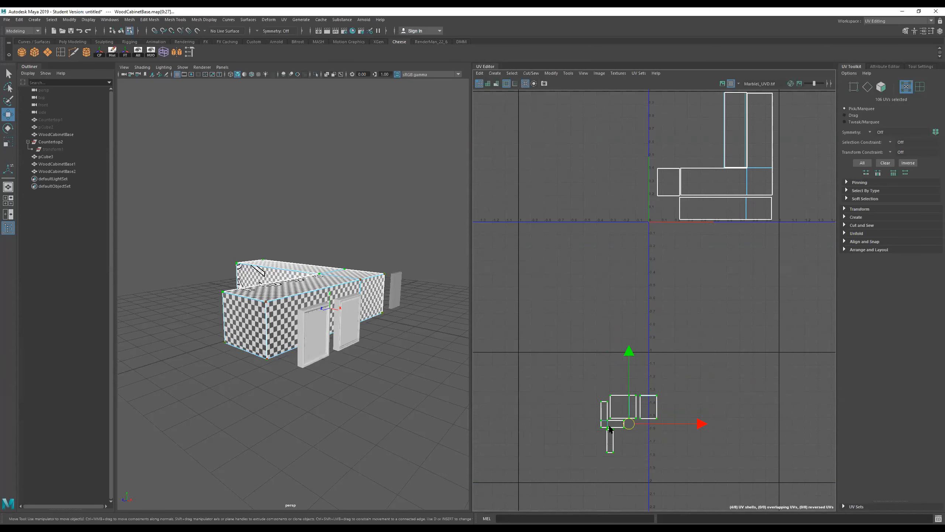
left_click_drag(631, 419, 682, 121)
Step: Rotate the thin strip shell to roughly horizontal and scale the four small shells up slightly within the tile
middle_click_drag(683, 121, 626, 292, "alt")
left_click(636, 300)
key("e")
left_click_drag(679, 247, 671, 320)
left_click_drag(680, 246, 599, 313)
key("r")
mouse_move(653, 272)
left_mouse_down()
mouse_move(675, 281)
mouse_move(654, 275)
mouse_move(651, 285)
left_mouse_up()
key("w")
key("r")
key("w")
scroll(632, 302, "up", 3)
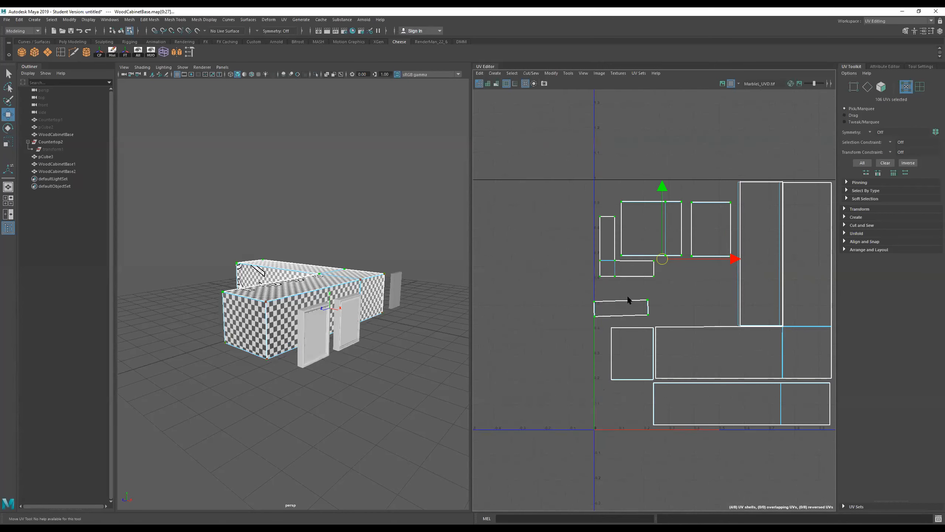
Step: Display the checker texture behind the cabinet base's UV layout to examine how the shells fit the tile
left_click(627, 303)
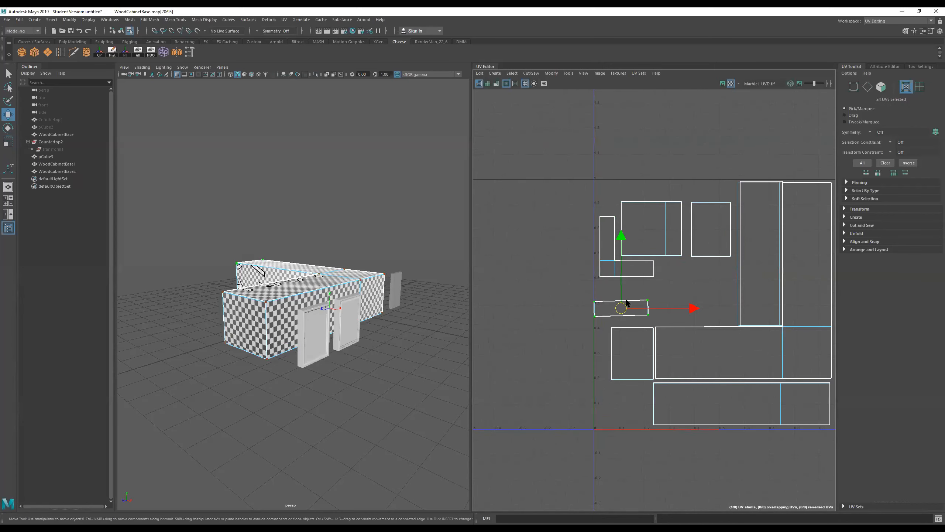
left_click(722, 83)
scroll(677, 179, "down", 1)
scroll(677, 179, "down", 1)
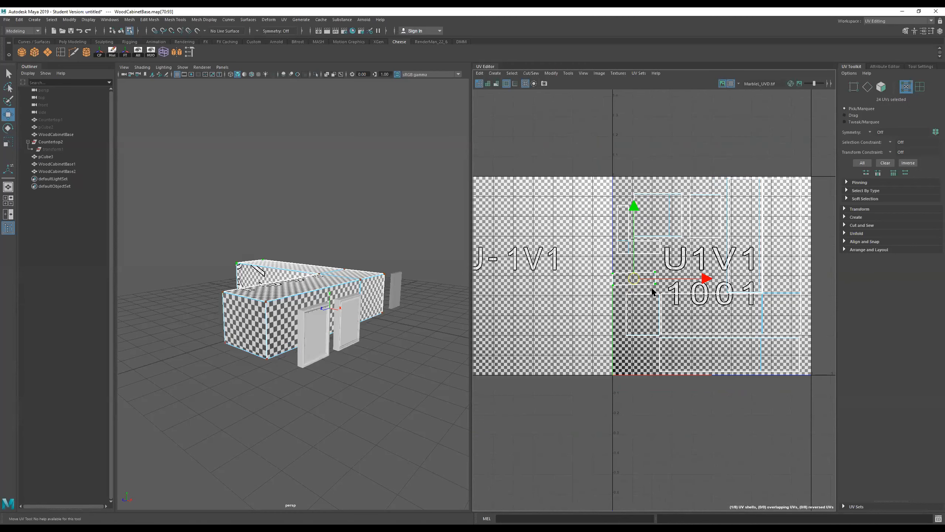
scroll(635, 279, "down", 5)
Step: Return to object mode, select the cabinet door nearest the base's end and rename it WoodCabinetFACE
right_click_drag(696, 273, 829, 143)
left_click_drag(323, 298, 305, 298, "alt")
right_click_drag(307, 297, 498, 131)
left_click(231, 365)
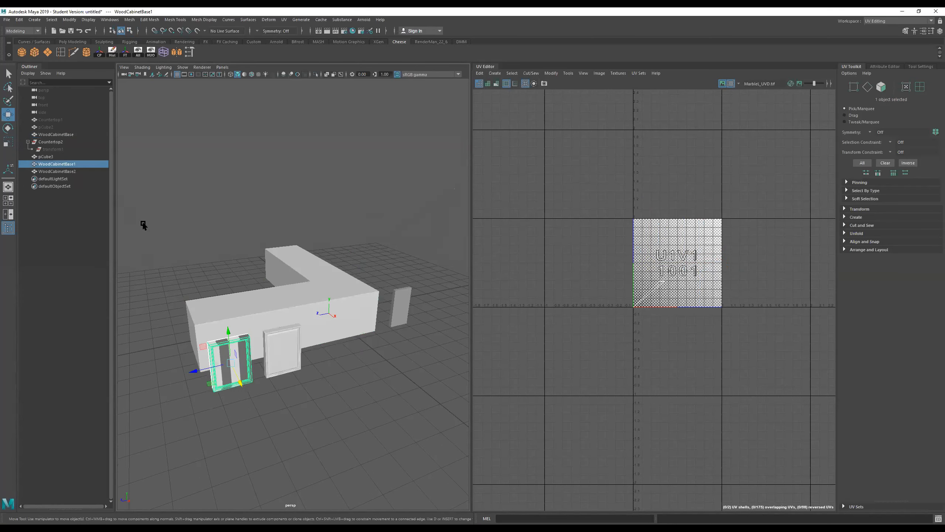
double_click(75, 165)
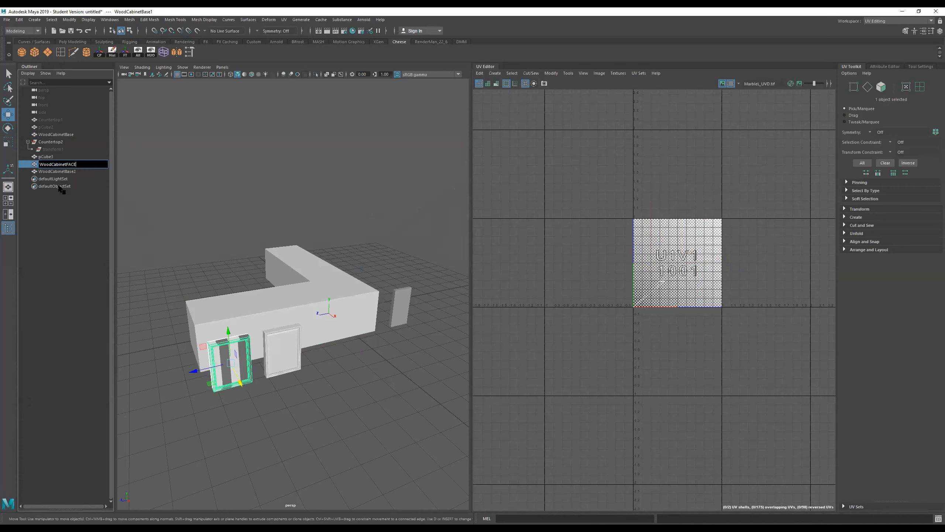
type("WoodCabinetFACE")
key("Return")
left_click_drag(264, 383, 216, 342, "alt")
right_click_drag(216, 341, 238, 328, "alt")
middle_click_drag(392, 291, 421, 279, "alt")
left_click_drag(421, 278, 337, 296, "alt")
right_click_drag(338, 296, 442, 101)
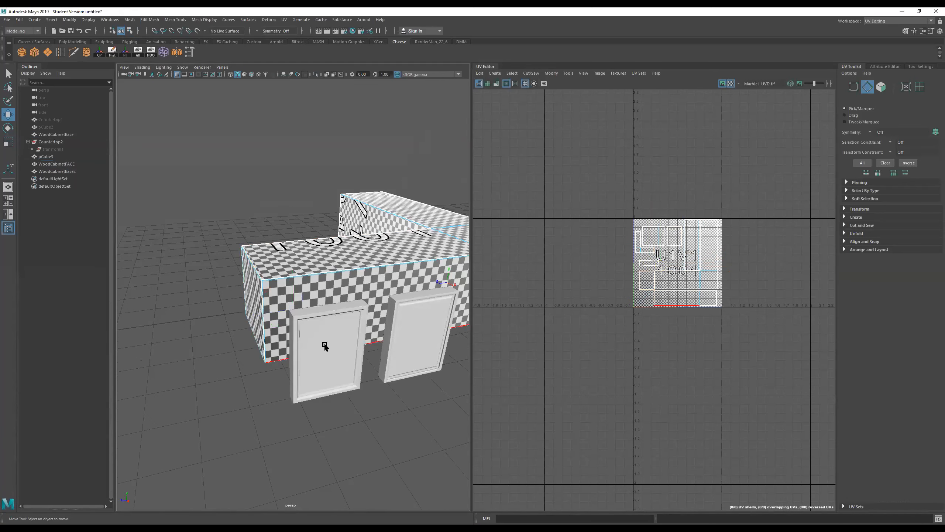
left_click(345, 340)
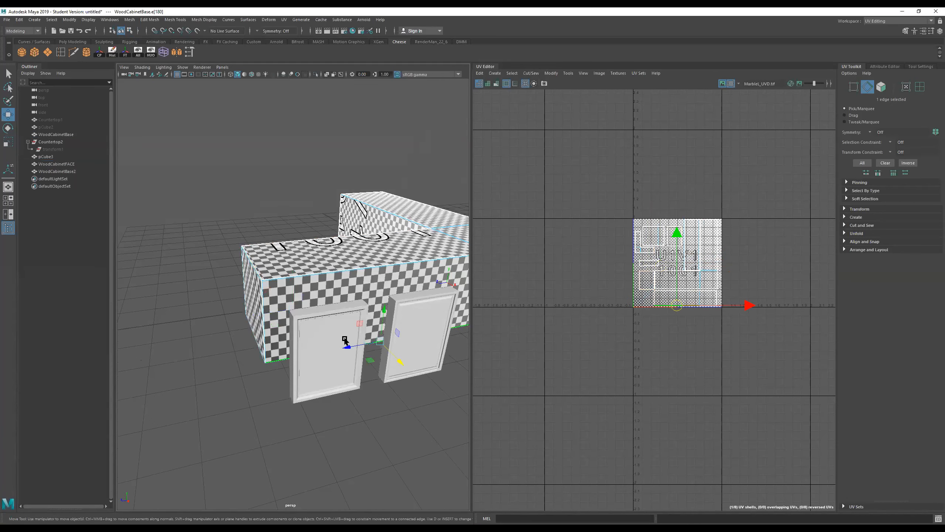
right_click_drag(331, 326, 376, 211)
left_click(316, 359)
right_click_drag(323, 328, 421, 204)
left_click(361, 427)
left_click(329, 347)
right_click_drag(333, 326, 368, 298)
left_click(432, 339)
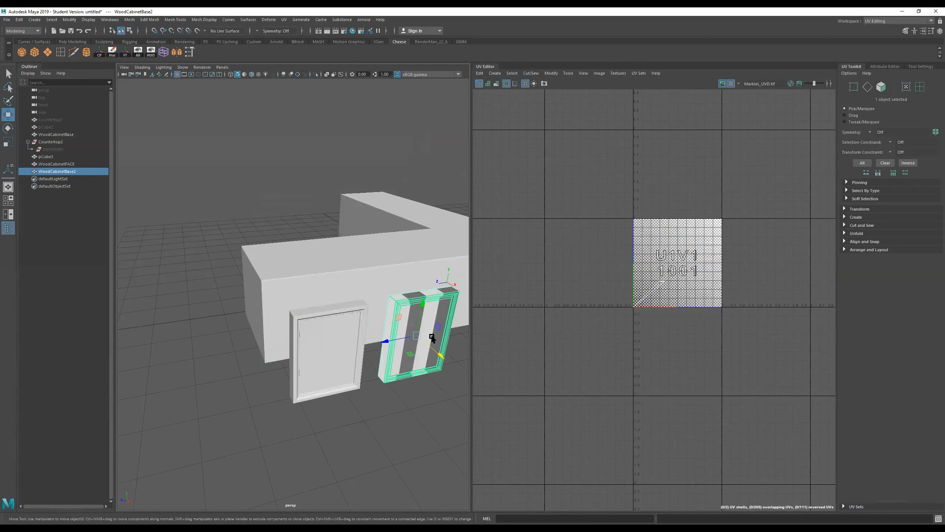
Step: Select the WoodCabinetFACE door and apply Automatic UV mapping to it
left_click(350, 372)
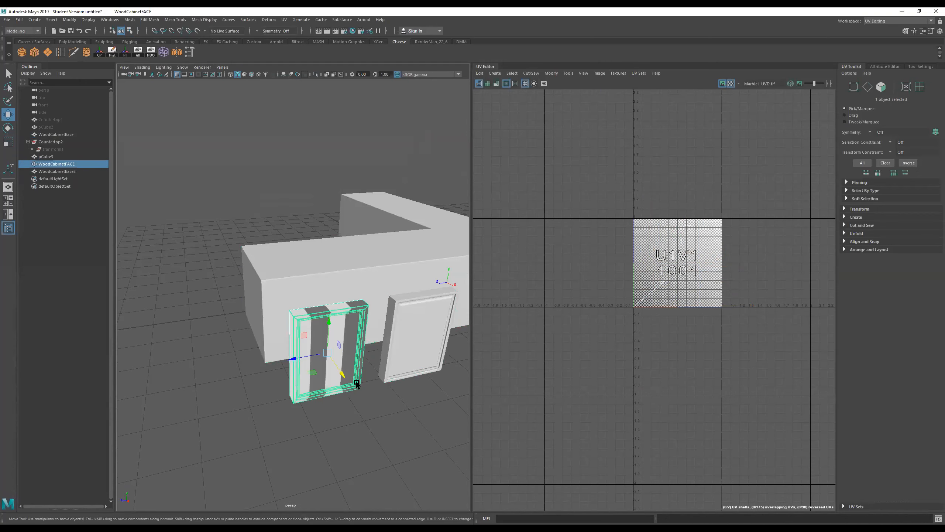
left_click(282, 19)
left_click(309, 59)
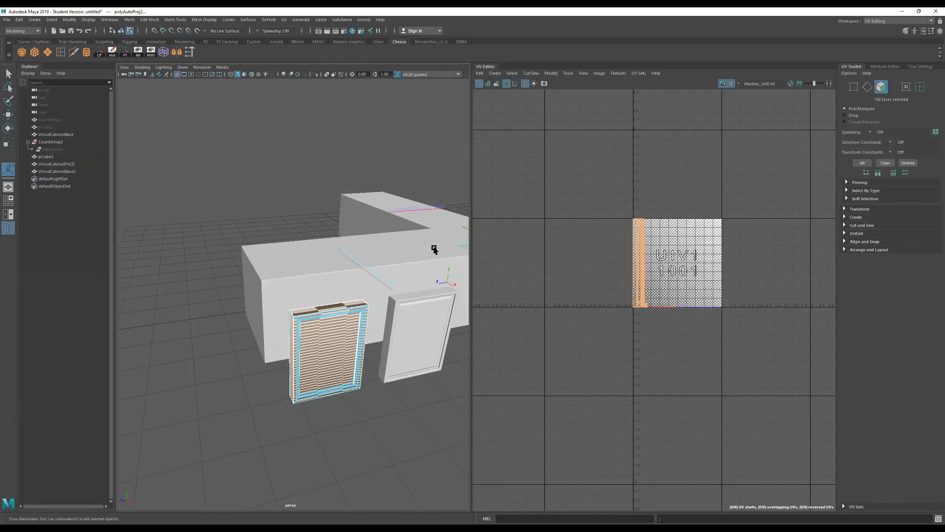
left_click_drag(420, 329, 376, 306, "alt")
scroll(222, 252, "up", 6)
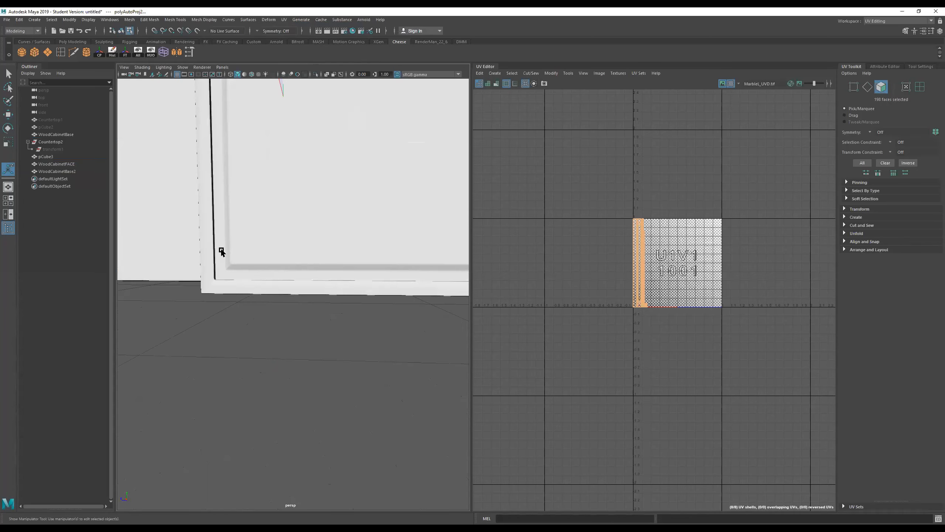
left_click_drag(222, 253, 260, 257, "alt")
scroll(241, 261, "down", 5)
Step: Hide the checker texture in the UV layout and select the shell of the door's front panel
left_click(261, 275)
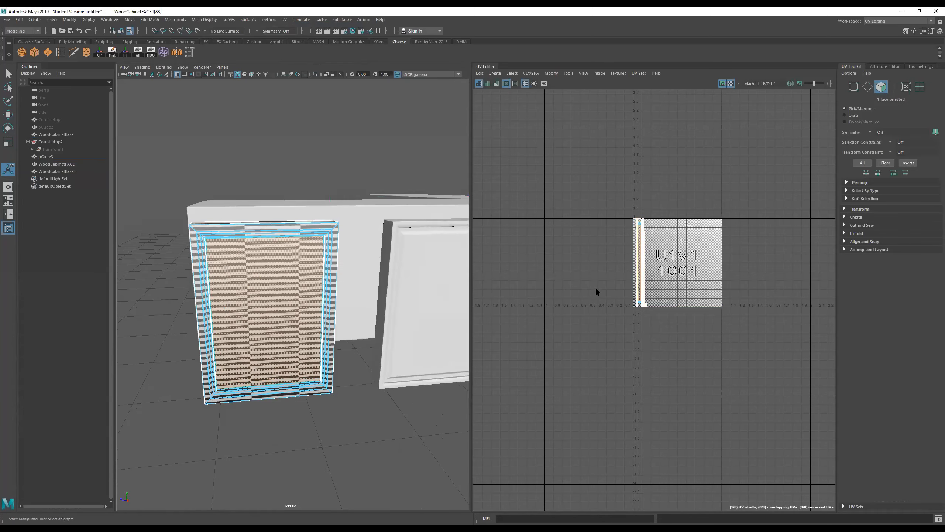
scroll(654, 253, "up", 5)
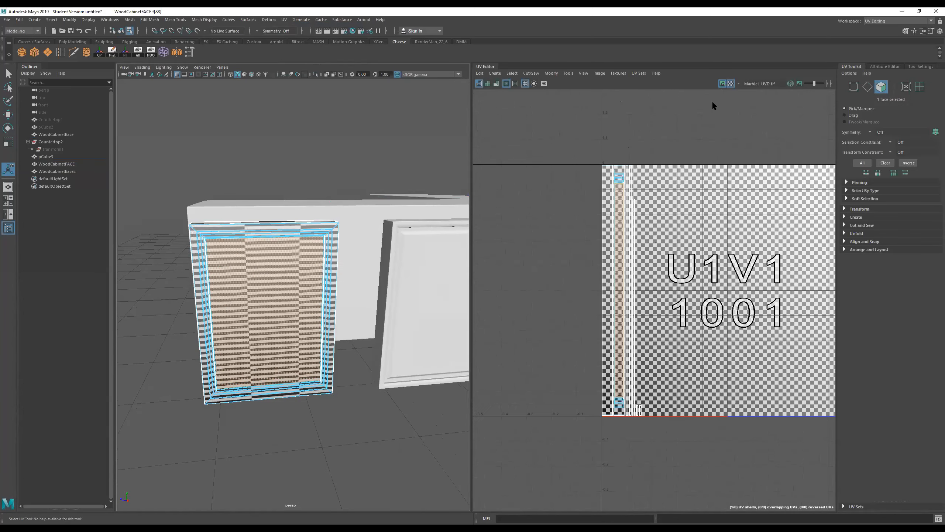
left_click(723, 83)
double_click(619, 209)
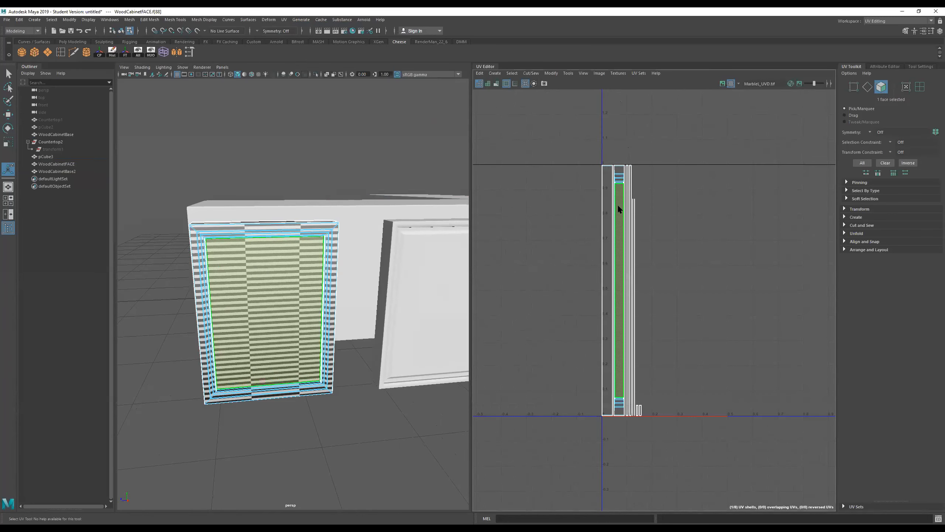
Step: Move the door's front shell sideways away from the other narrow shells
left_click_drag(285, 310, 344, 318, "alt")
middle_click_drag(344, 318, 236, 276, "alt")
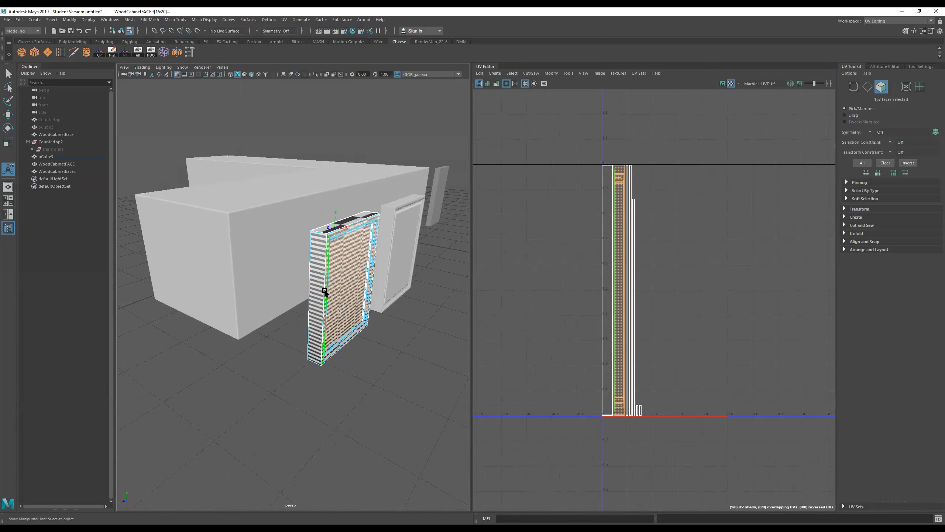
key("4")
key("5")
key("w")
left_click_drag(621, 289, 749, 290)
scroll(540, 242, "down", 4)
left_click_drag(395, 272, 331, 276, "alt")
mouse_move(292, 246)
left_mouse_down("alt")
mouse_move(314, 252)
mouse_move(298, 252)
left_mouse_up("alt")
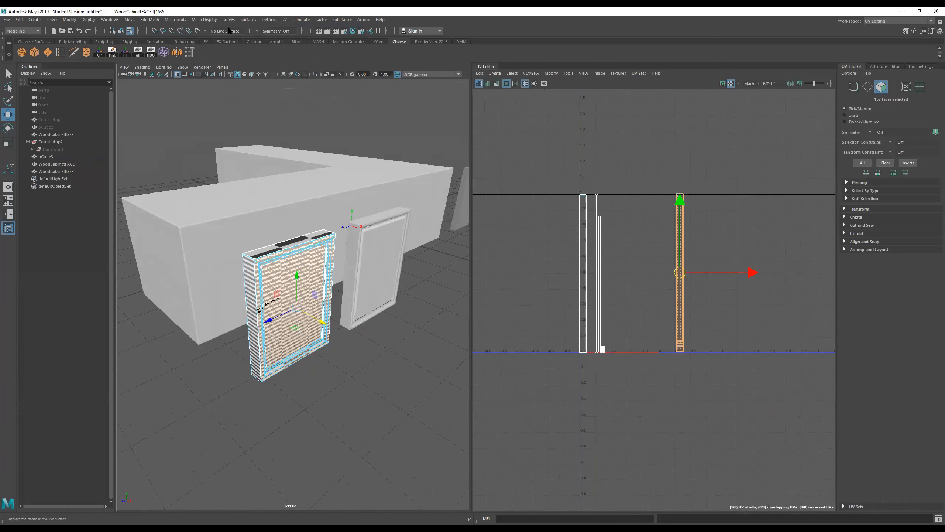
Step: Try applying Automatic mapping to the front shell's faces alone and move the result aside
left_click(283, 19)
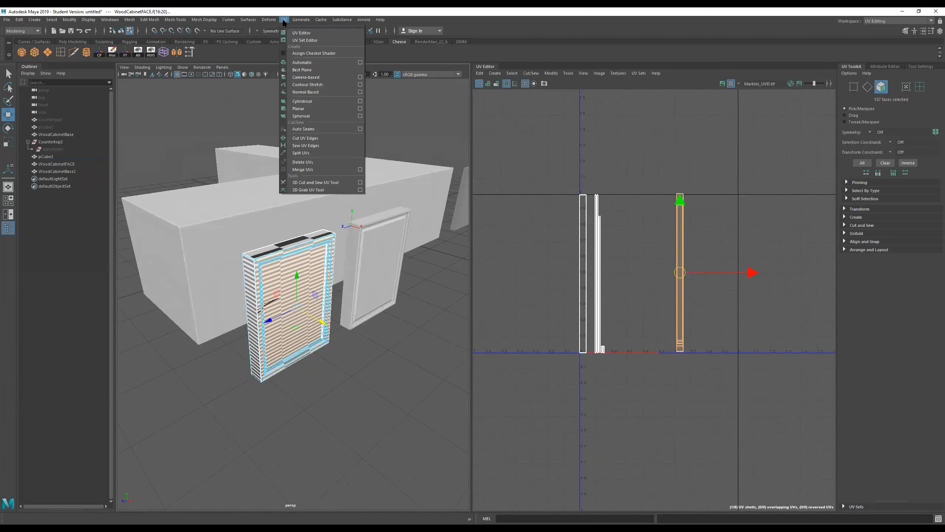
left_click(313, 58)
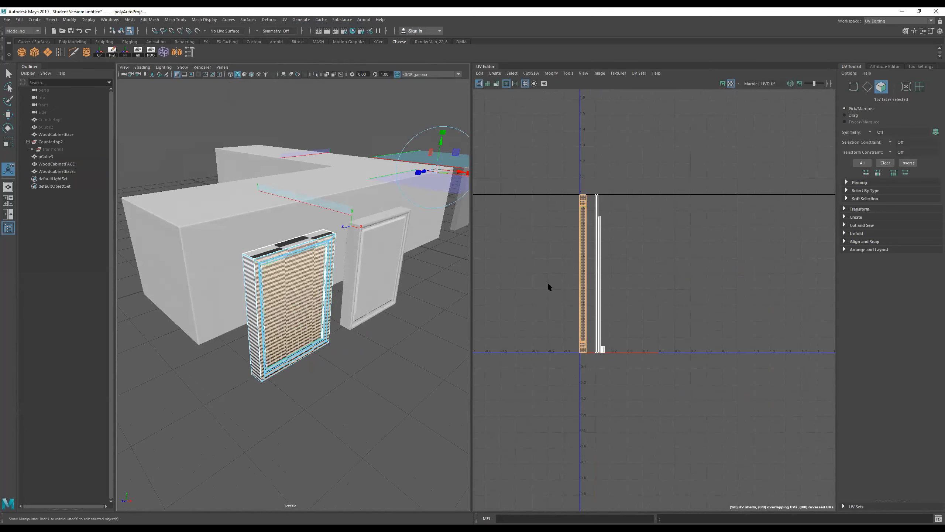
key("w")
left_click_drag(604, 263, 676, 280)
Step: Undo the separate automatic mapping and the moves of the front shell
key("ctrl+z")
key("ctrl+z")
key("ctrl+z")
key("ctrl+z")
key("ctrl+z")
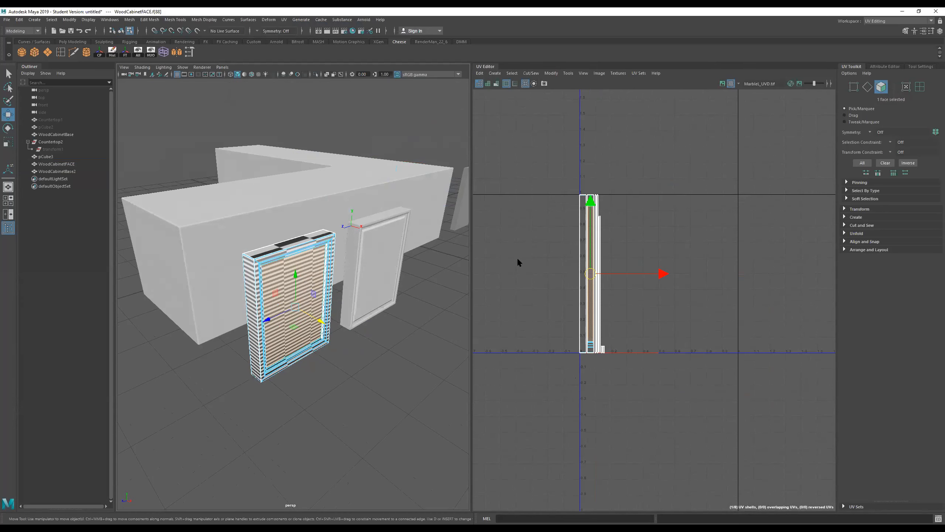
Step: Reselect the door's whole front shell and move it sideways clear of the other shells
scroll(610, 219, "up", 3)
double_click(574, 414)
scroll(584, 402, "down", 3)
left_click_drag(576, 348, 647, 349)
Step: Widen the door's front shell horizontally until its checker squares look undistorted on the front panel
key("r")
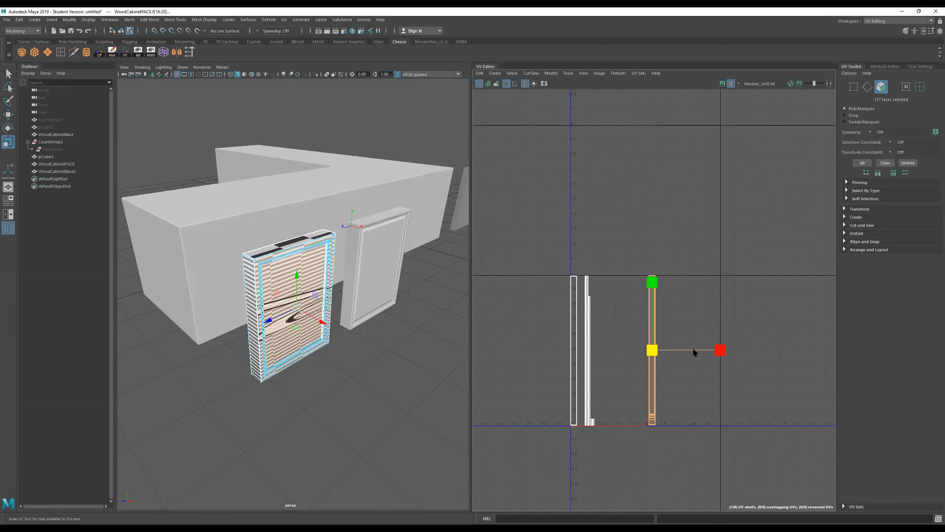
left_click_drag(717, 350, 944, 350)
left_click_drag(354, 296, 269, 298, "alt")
right_click_drag(274, 265, 358, 263, "alt")
left_click_drag(719, 352, 773, 352)
left_click_drag(287, 248, 283, 238, "alt")
middle_click_drag(257, 203, 310, 332, "alt")
right_click_drag(242, 260, 376, 264, "alt")
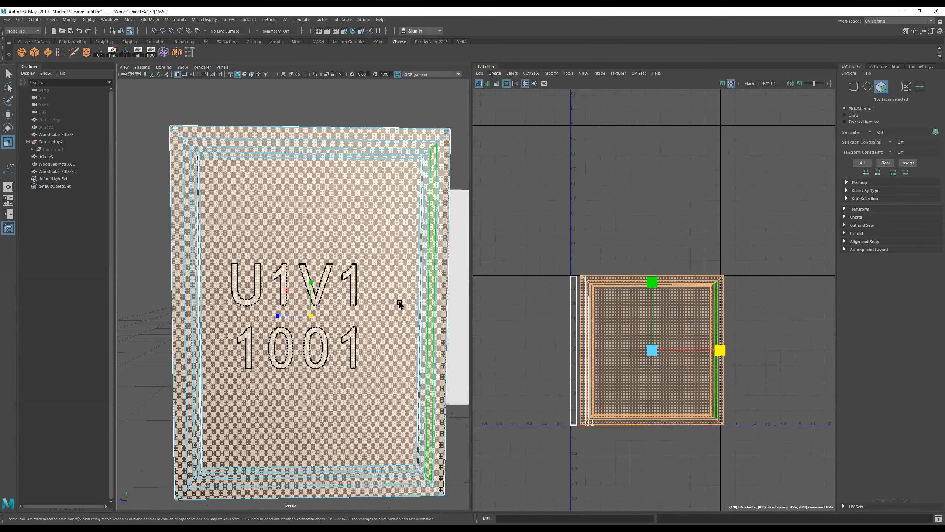
left_click_drag(720, 354, 703, 352)
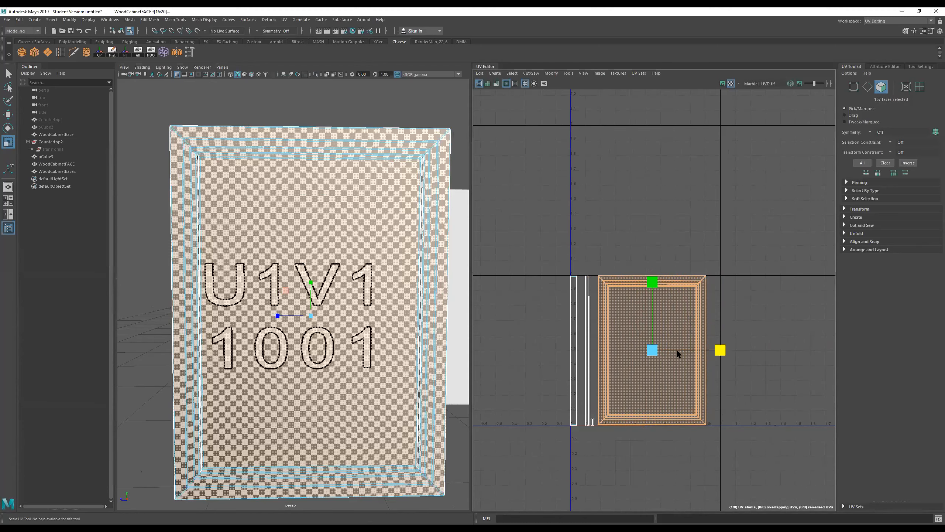
scroll(299, 321, "down", 3)
left_click_drag(300, 321, 294, 320, "alt")
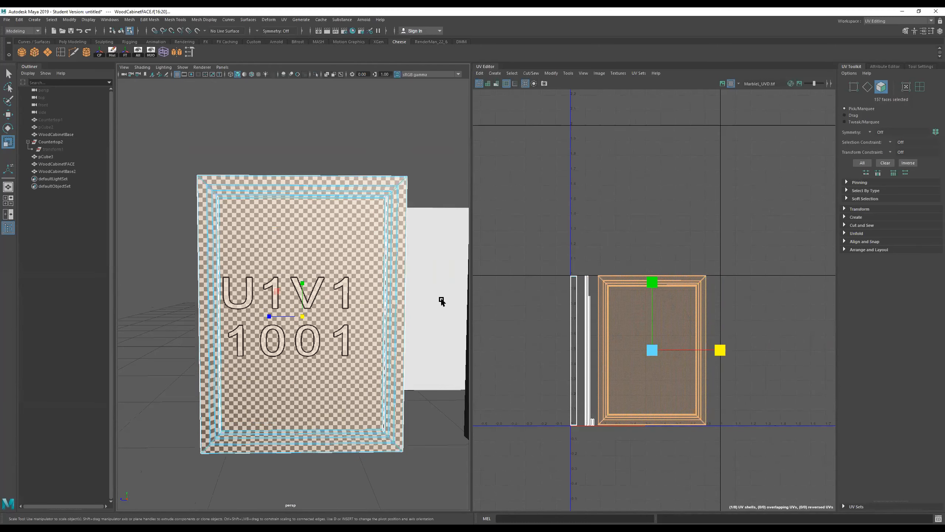
Step: Select the two narrow shells belonging to the door's vertical side faces
scroll(365, 268, "down", 3)
left_click_drag(302, 270, 319, 290, "alt")
scroll(320, 291, "up", 4)
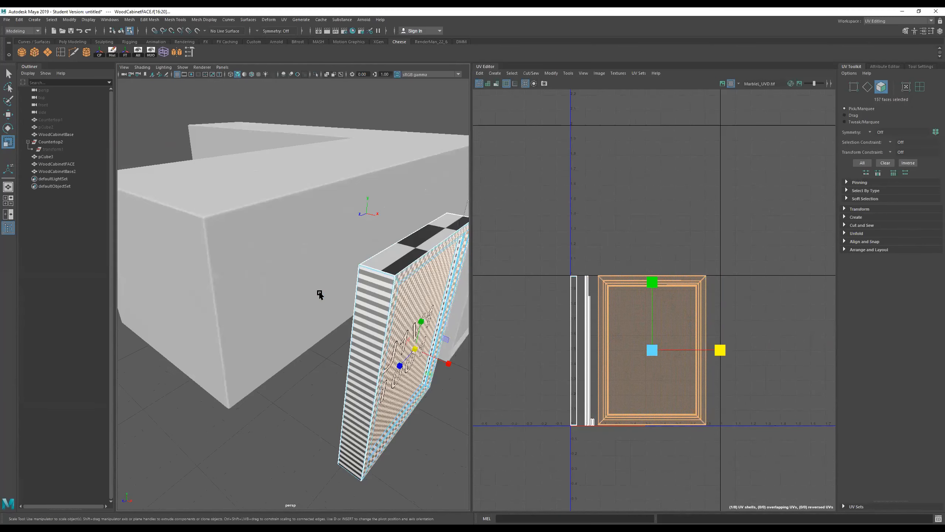
left_click(365, 321)
left_click_drag(360, 316, 194, 285, "alt")
left_click(132, 265, "shift")
scroll(566, 333, "up", 3)
scroll(598, 249, "up", 2)
double_click(600, 247, "shift")
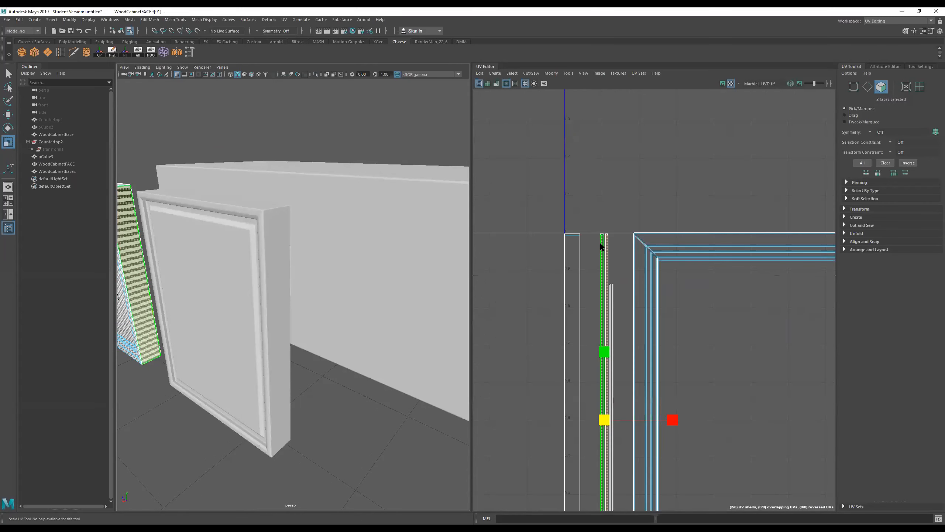
scroll(612, 253, "down", 3)
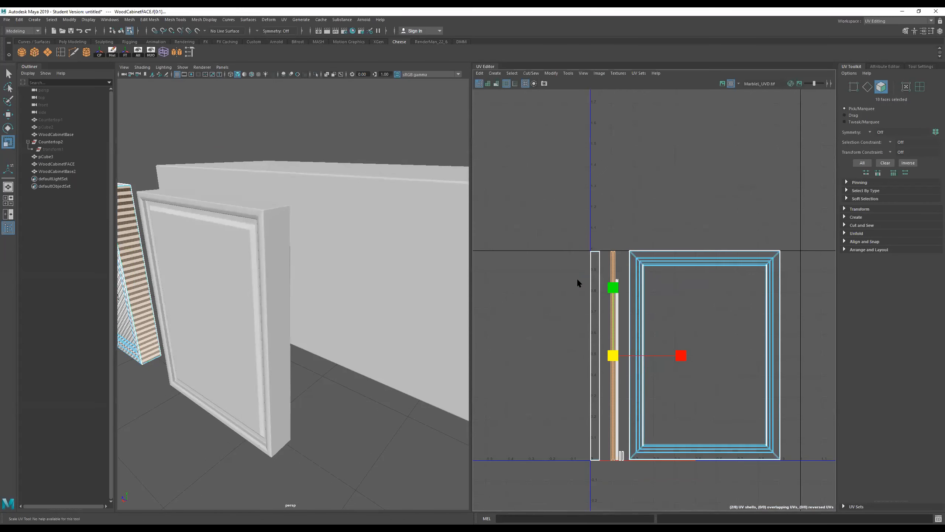
Step: Widen the two side shells horizontally until the checker squares on the door's sides look even
scroll(238, 310, "down", 6)
left_click_drag(265, 298, 460, 292, "alt")
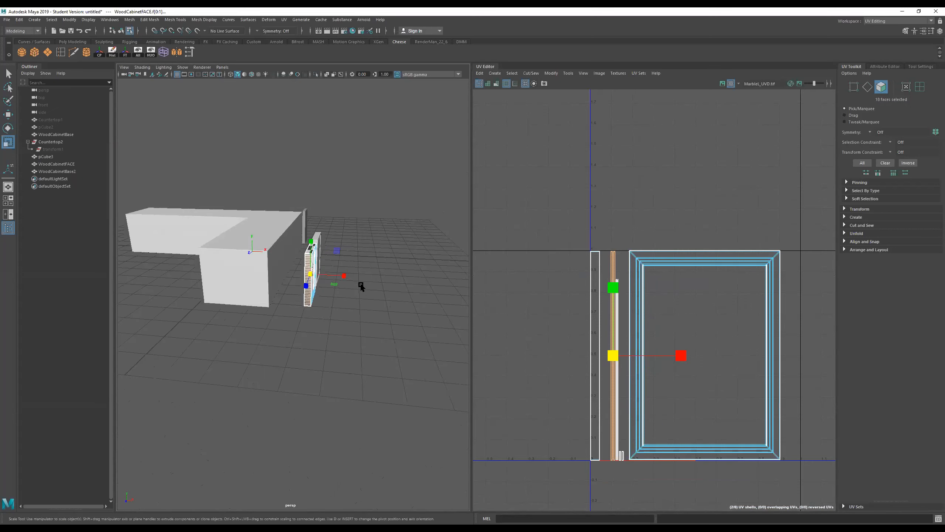
middle_click_drag(361, 285, 358, 304, "alt")
scroll(358, 304, "up", 5)
left_click_drag(680, 355, 941, 355)
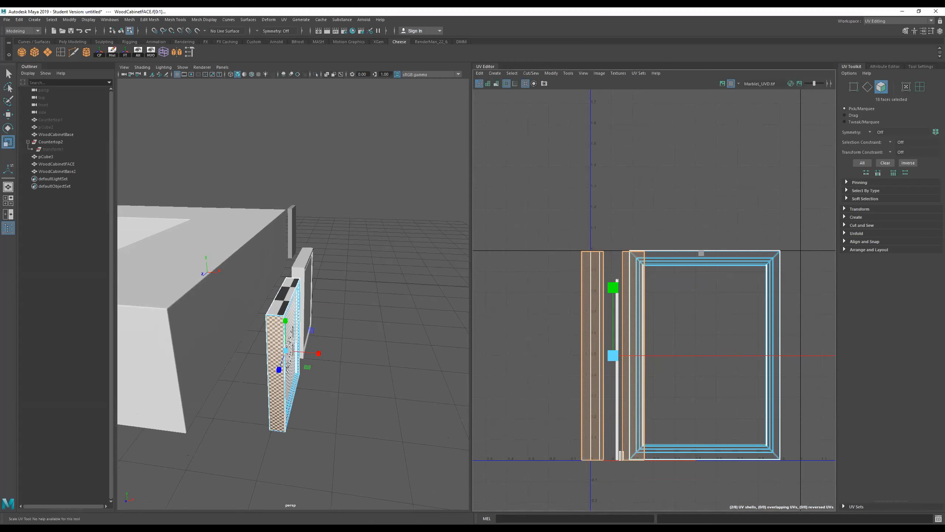
mouse_move(679, 356)
left_mouse_down()
mouse_move(689, 354)
mouse_move(682, 355)
left_mouse_up()
left_click_drag(454, 376, 345, 342, "alt")
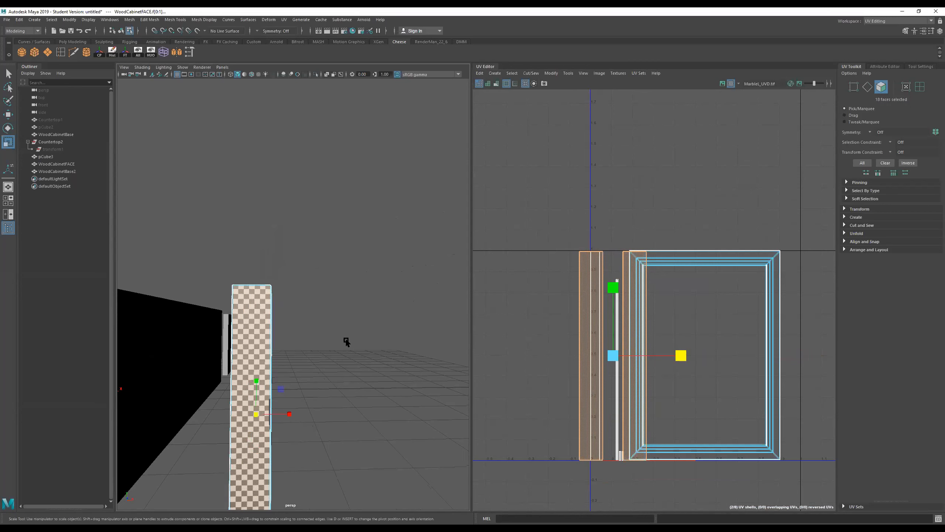
Step: Move the two widened side shells past the front shell so they stand clear beside it
left_click_drag(681, 359, 833, 361)
key("w")
scroll(678, 360, "down", 3)
left_click_drag(818, 264, 658, 411)
Step: Select the front shell and both side shells and move them together above the 0 to 1 tile
left_click(658, 411)
double_click(658, 411)
left_click(745, 324, "shift")
left_click(771, 330, "shift")
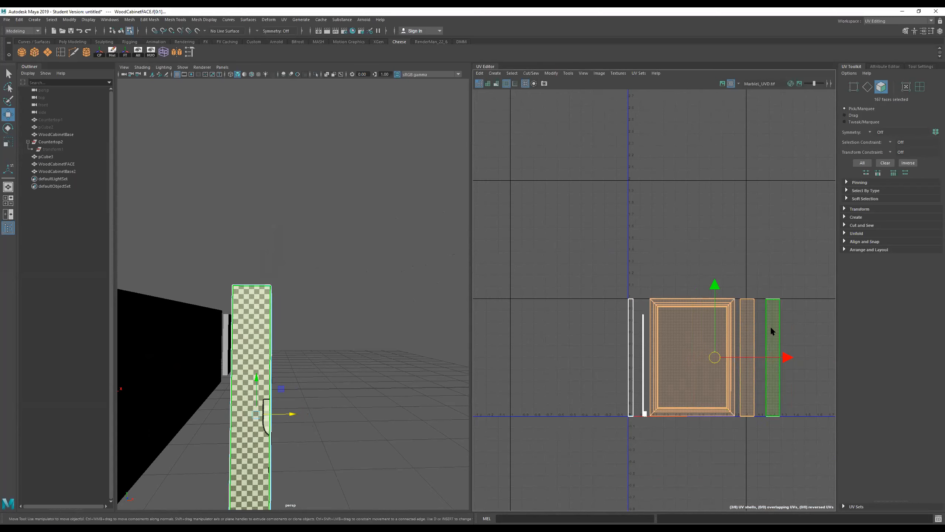
left_click_drag(710, 356, 687, 217)
Step: Select the two tiny shells belonging to the door's top and bottom edge faces
left_click_drag(284, 322, 227, 367, "alt")
left_click(343, 243)
left_click_drag(366, 350, 324, 305, "alt")
middle_click_drag(343, 335, 349, 316, "alt")
left_click_drag(350, 316, 321, 380, "alt")
left_click(326, 420, "shift")
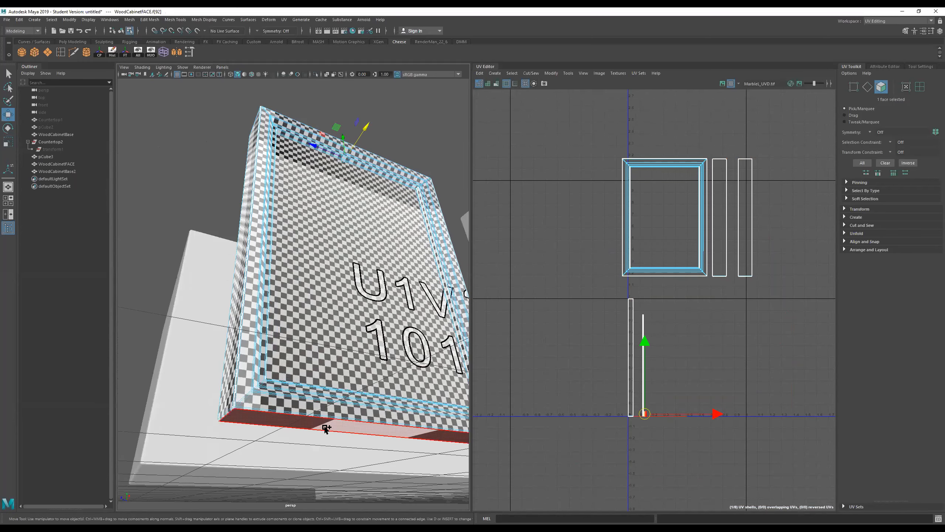
scroll(650, 417, "up", 10)
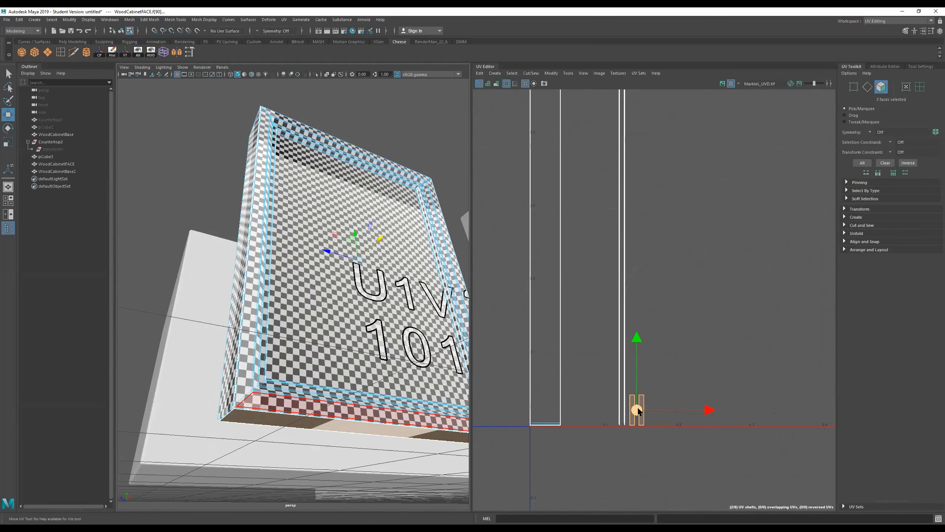
Step: Scale up the two selected edge shells until the checker squares on them match the scale of the door's other visible faces
scroll(629, 397, "down", 8)
key("r")
scroll(670, 396, "down", 5)
left_click_drag(729, 401, 944, 411)
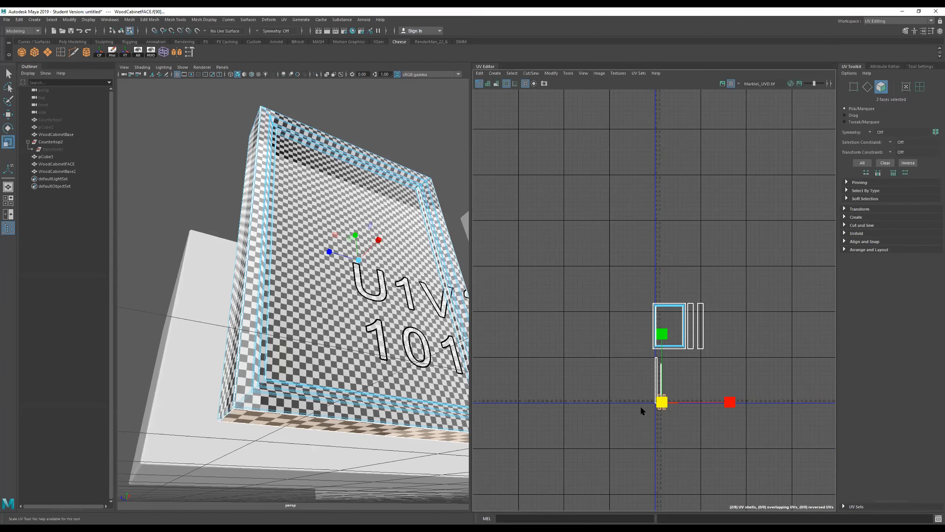
left_click_drag(659, 402, 943, 402)
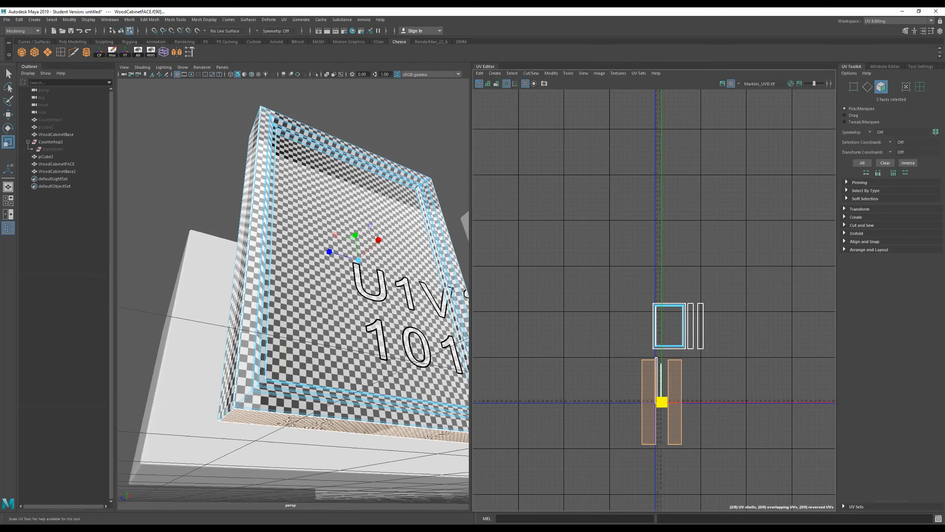
left_click_drag(399, 172, 328, 243, "alt")
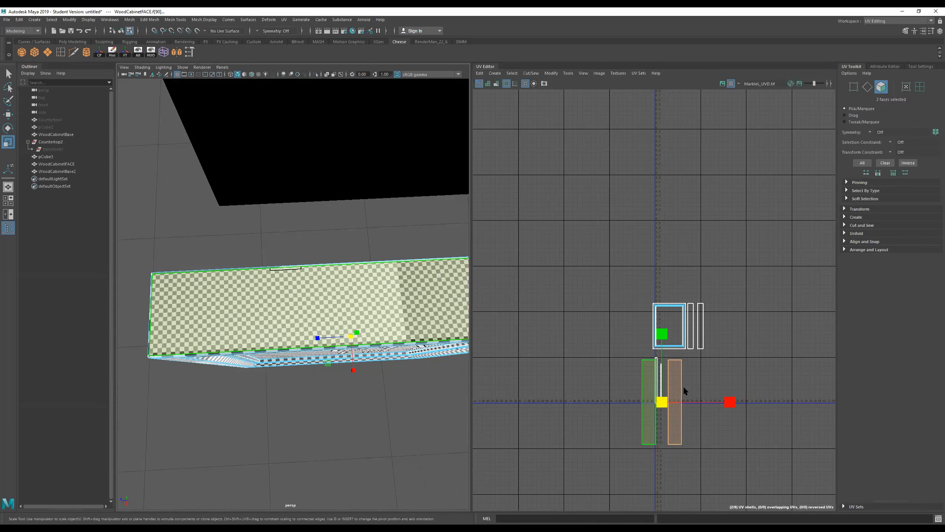
left_click_drag(661, 403, 618, 397)
left_click_drag(258, 329, 255, 336, "alt")
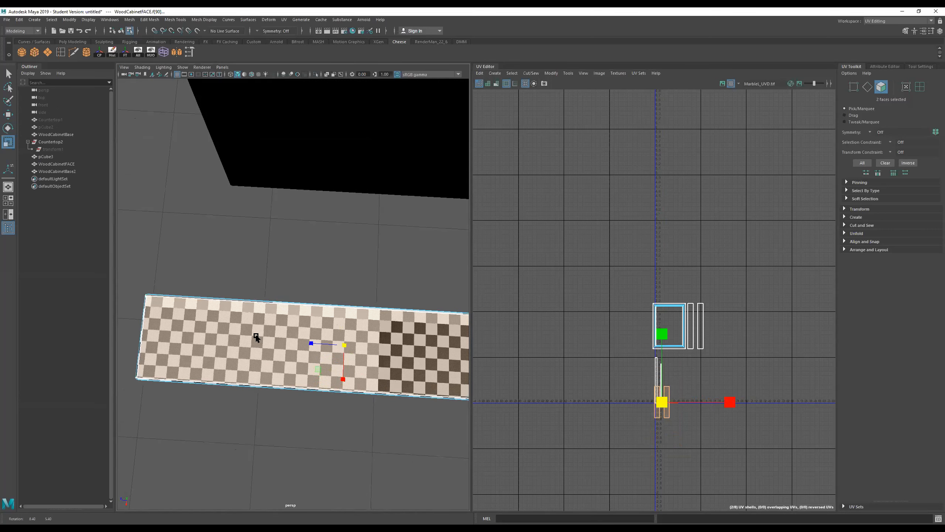
Step: Move the two enlarged edge shells together to the empty area above the front shell
scroll(708, 355, "up", 3)
key("w")
left_click_drag(633, 426, 646, 233)
Step: Rotate one of the two edge shells to horizontal and place it directly above the front shell
left_click(375, 350)
left_click_drag(374, 353, 388, 281, "alt")
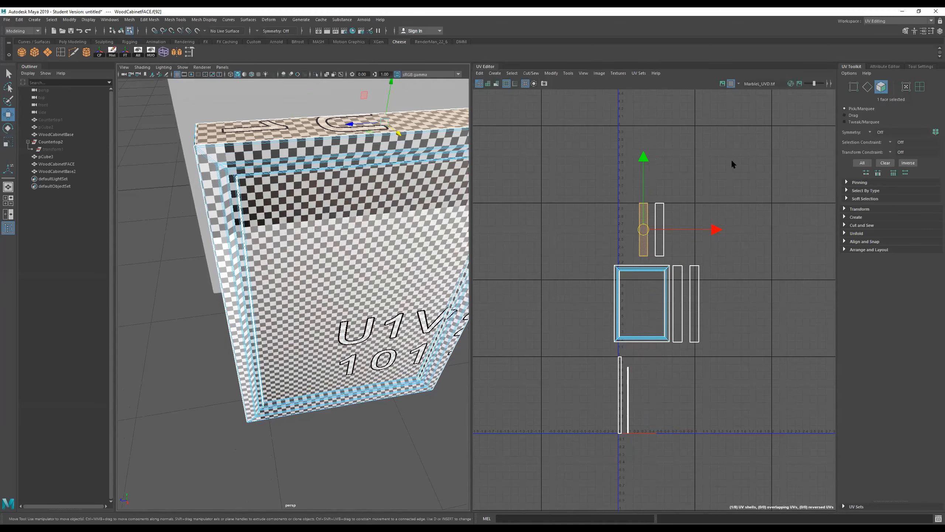
scroll(645, 231, "up", 2)
key("e")
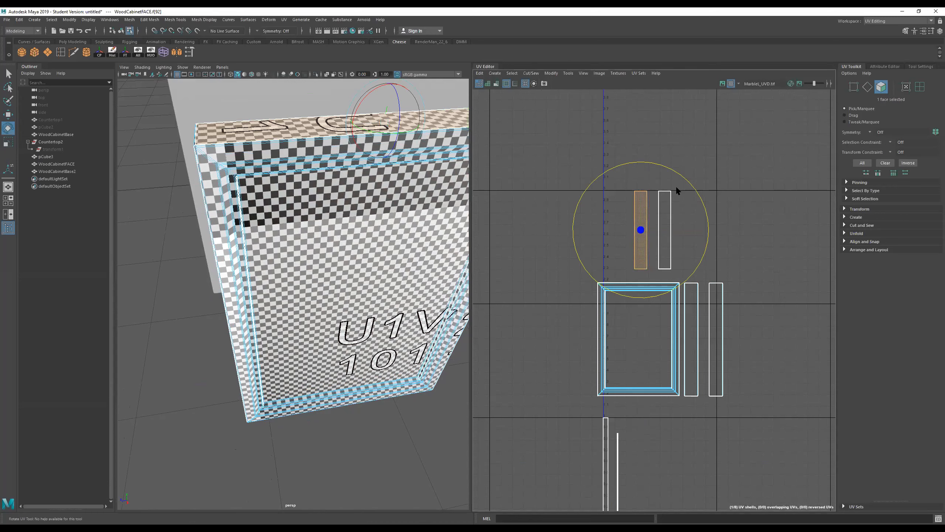
left_click_drag(682, 175, 700, 294)
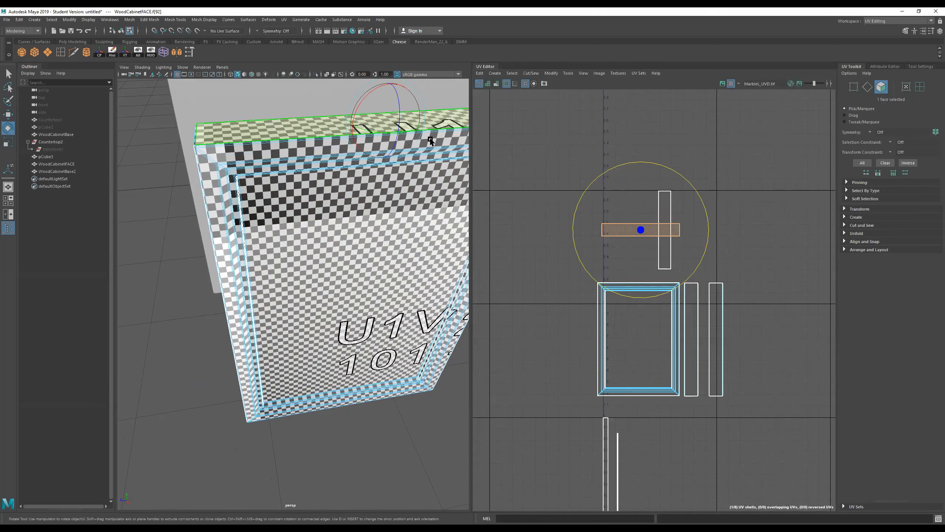
left_click_drag(334, 220, 314, 238, "alt")
key("w")
left_click_drag(640, 224, 638, 276)
key("r")
scroll(635, 273, "up", 4)
Step: Rotate the other edge shell to horizontal and place it directly below the front shell
left_click(690, 205)
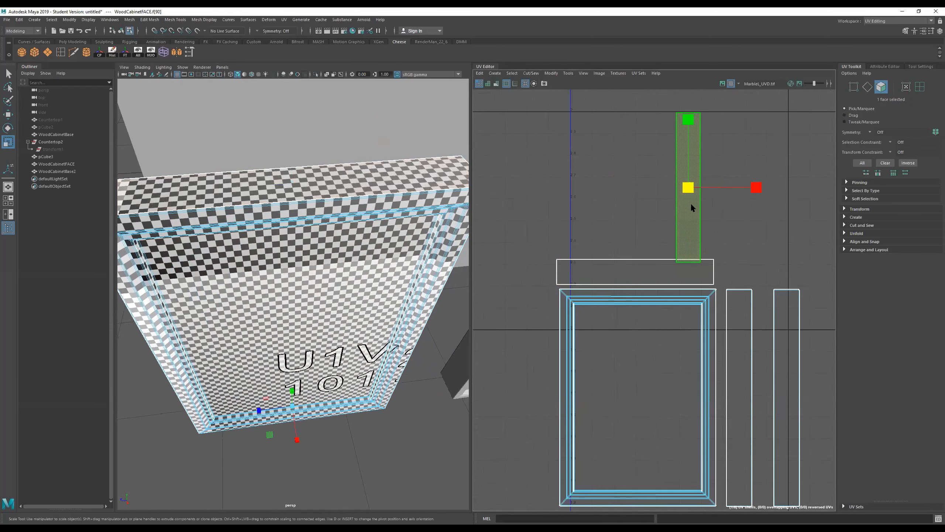
scroll(691, 205, "down", 2)
key("q")
key("w")
left_click_drag(691, 202, 654, 413)
key("e")
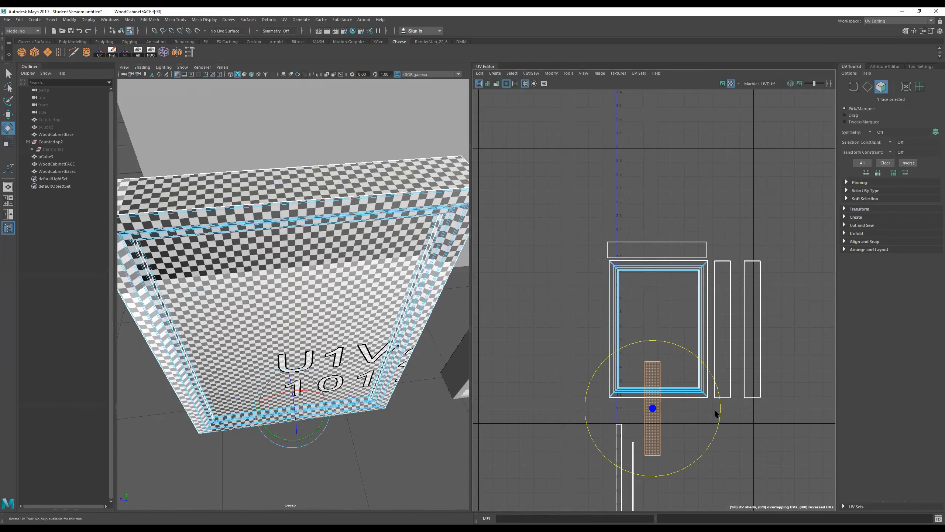
left_click_drag(696, 351, 563, 348)
key("w")
left_click_drag(653, 409, 660, 408)
key("q")
key("r")
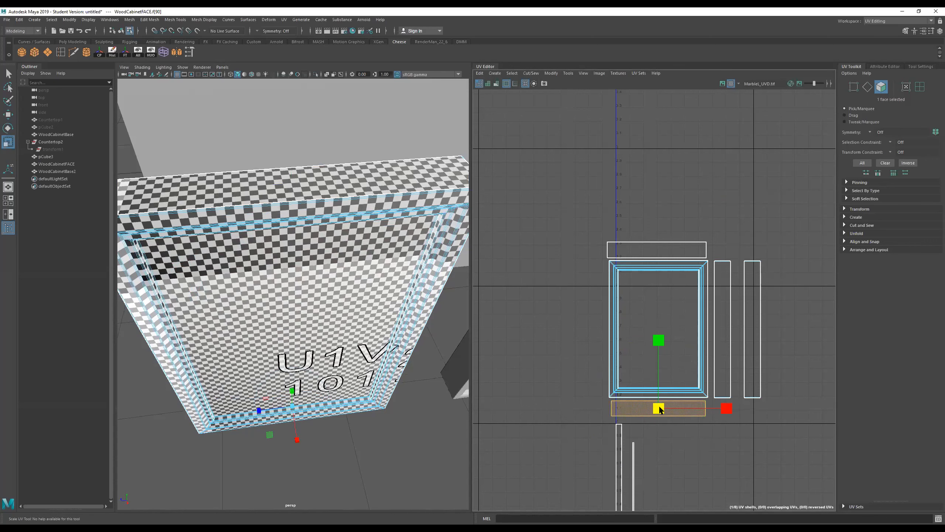
scroll(661, 412, "down", 2)
Step: Try to shorten only the door's back face shell vertically
left_click_drag(314, 280, 378, 248, "alt")
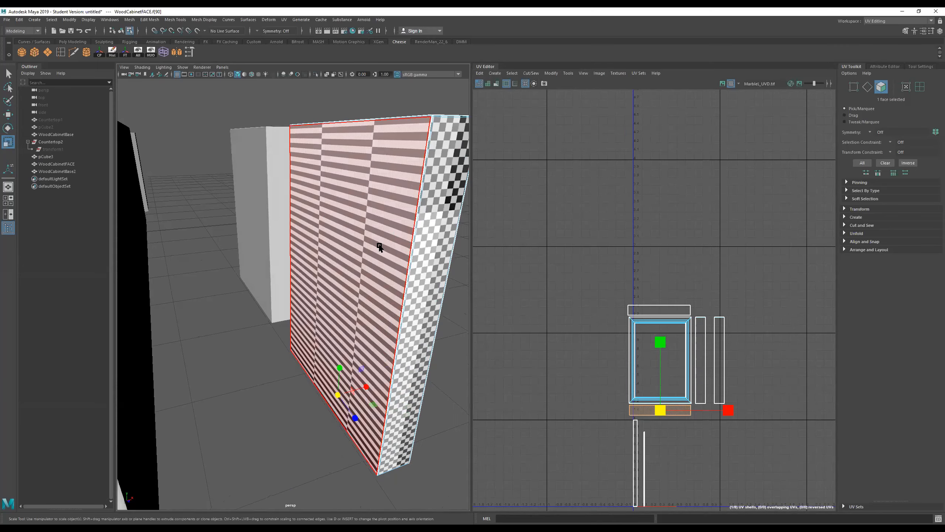
left_click(378, 248)
scroll(701, 436, "down", 2)
middle_click_drag(668, 354, 657, 280, "alt")
scroll(632, 377, "up", 5)
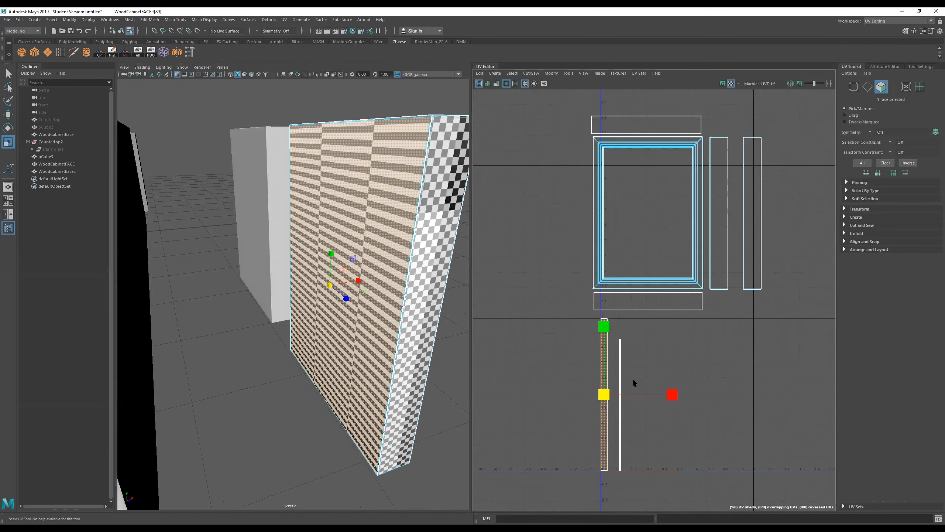
key("e")
key("r")
left_click_drag(604, 327, 611, 378)
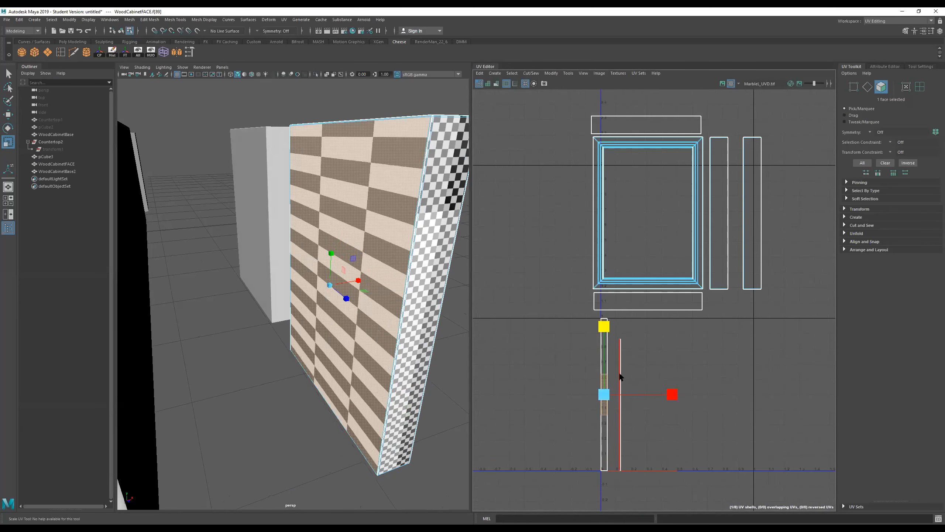
key("ctrl+z")
Step: Select the back face shell together with the thin shells beside it and compress them vertically into small pieces
left_click_drag(641, 316, 558, 499)
key("e")
key("r")
left_click_drag(611, 327, 611, 391)
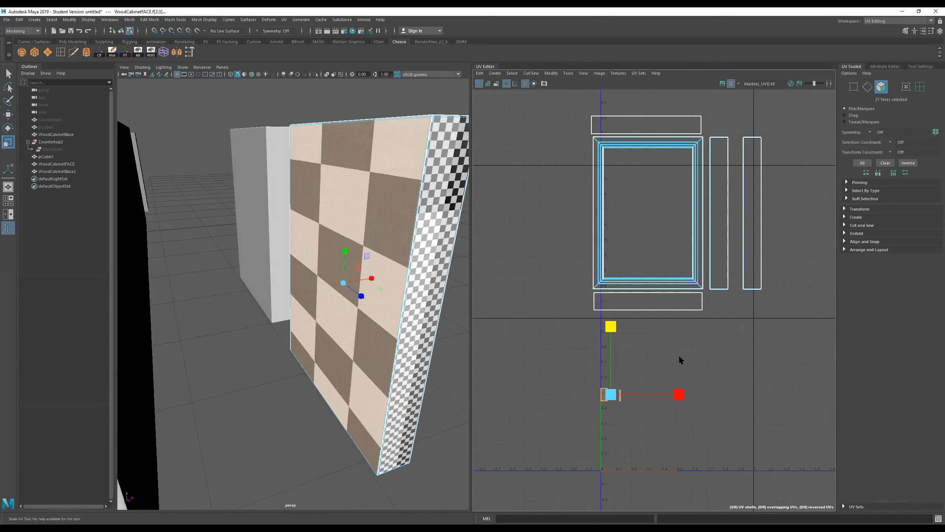
scroll(692, 346, "down", 2)
Step: Select the front shell and its four edge strips, scale them down uniformly and fit them inside the tile above 0 to 1
left_click_drag(784, 162, 590, 316)
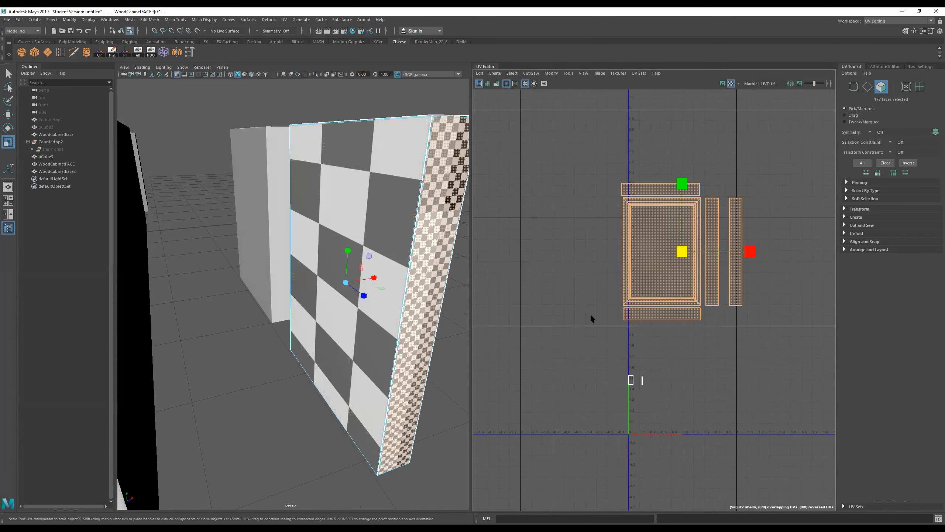
left_click_drag(682, 253, 672, 271)
key("w")
scroll(681, 279, "up", 2)
key("r")
key("w")
Step: Move the outer vertical side strip closer to the neighbouring side strip
left_click(641, 205)
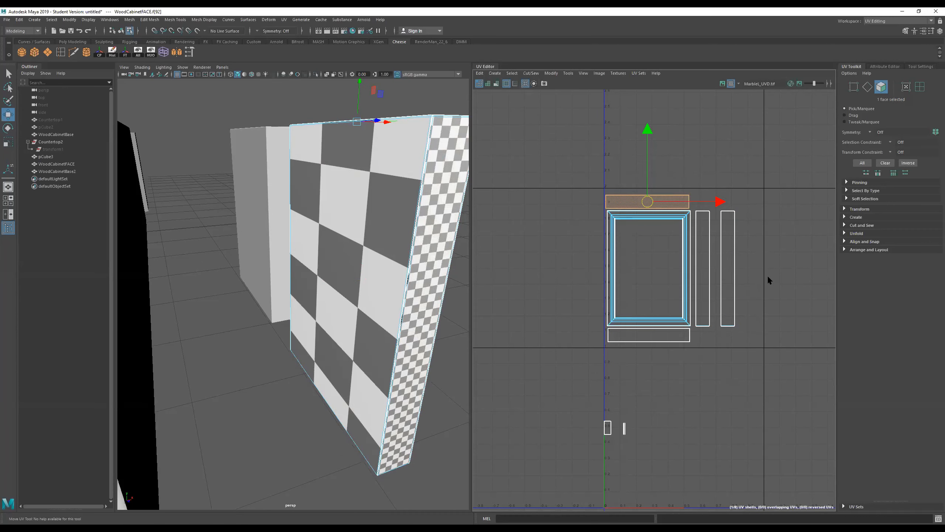
left_click(731, 241)
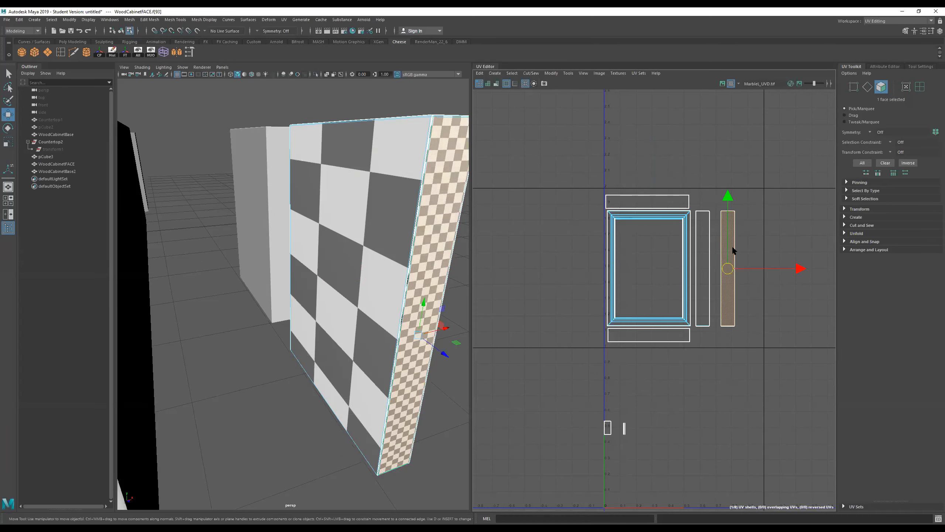
double_click(726, 268)
left_click_drag(726, 268, 719, 270)
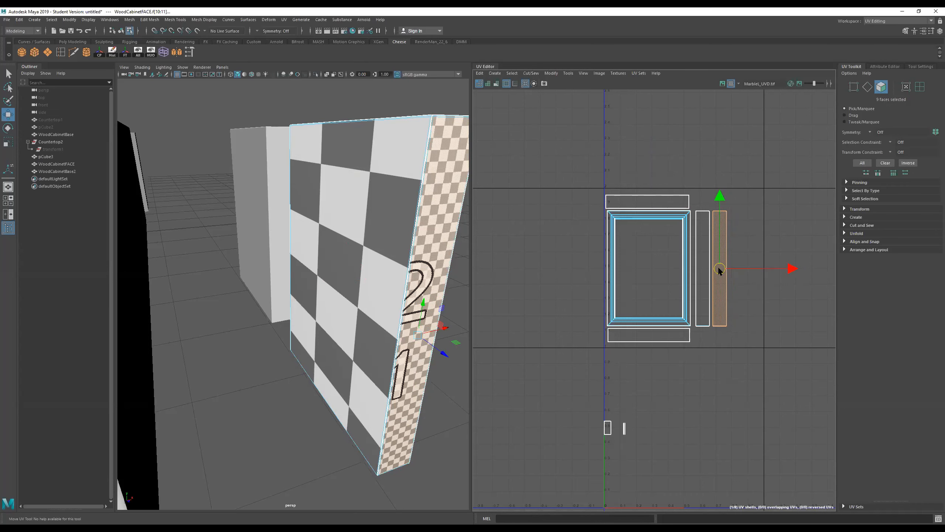
Step: Rotate the two horizontal edge strips to vertical and move them out beyond the side strips
left_click(657, 201)
left_click(654, 333, "shift")
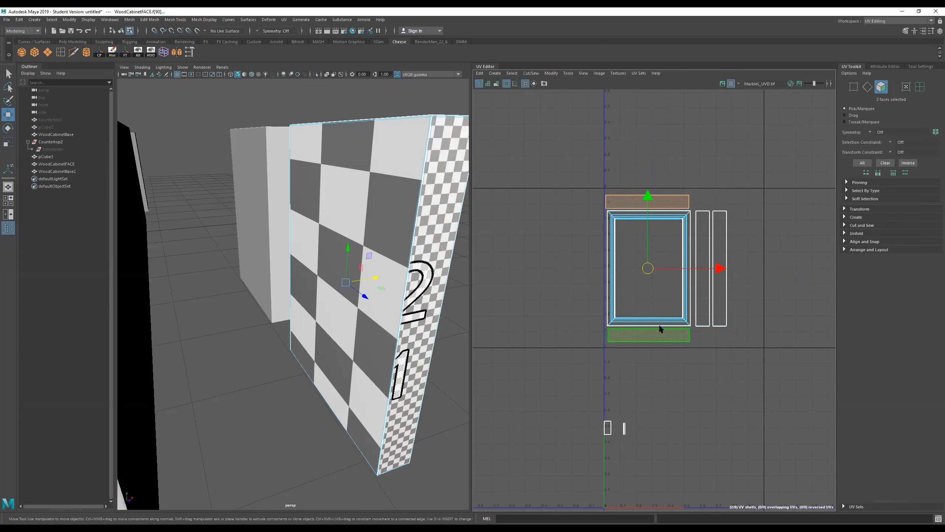
key("e")
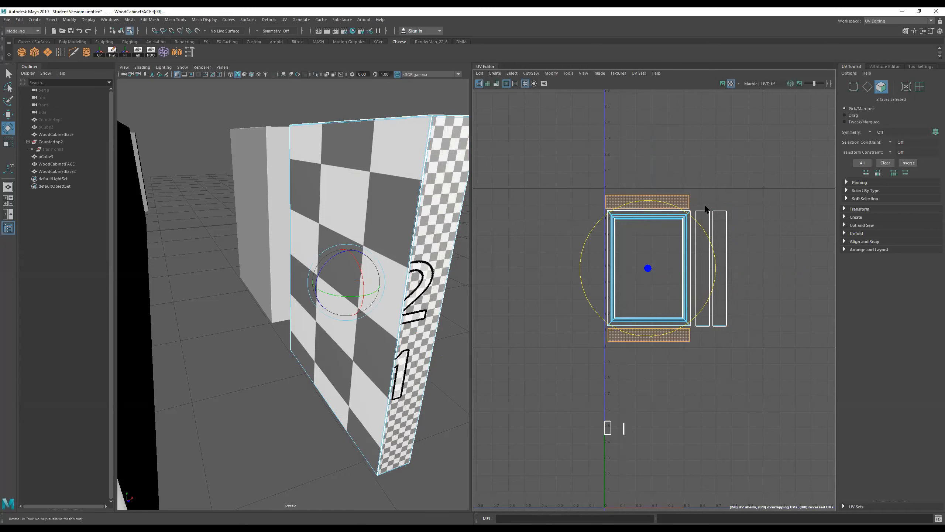
left_click_drag(693, 219, 706, 321)
key("w")
left_click_drag(649, 273, 798, 260)
middle_click_drag(798, 261, 666, 249, "alt")
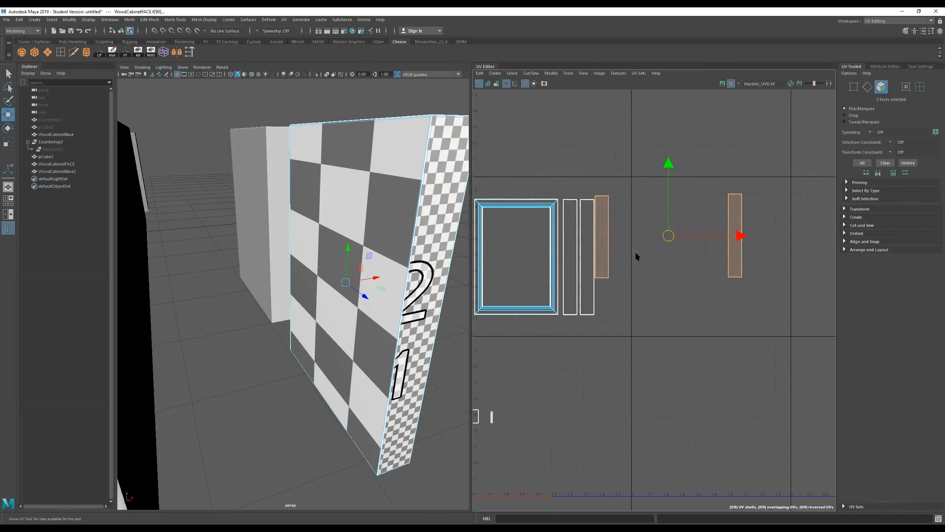
Step: Bring the farther rotated edge strip back inside the tile, beside the other upright strips
left_click(767, 282)
left_click(728, 253)
left_click_drag(735, 235, 620, 281)
middle_click_drag(619, 281, 664, 291, "alt")
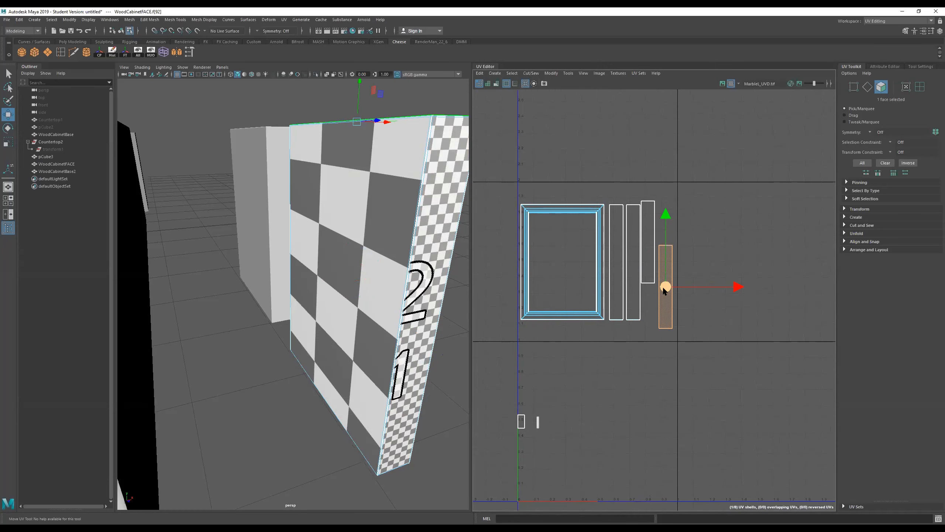
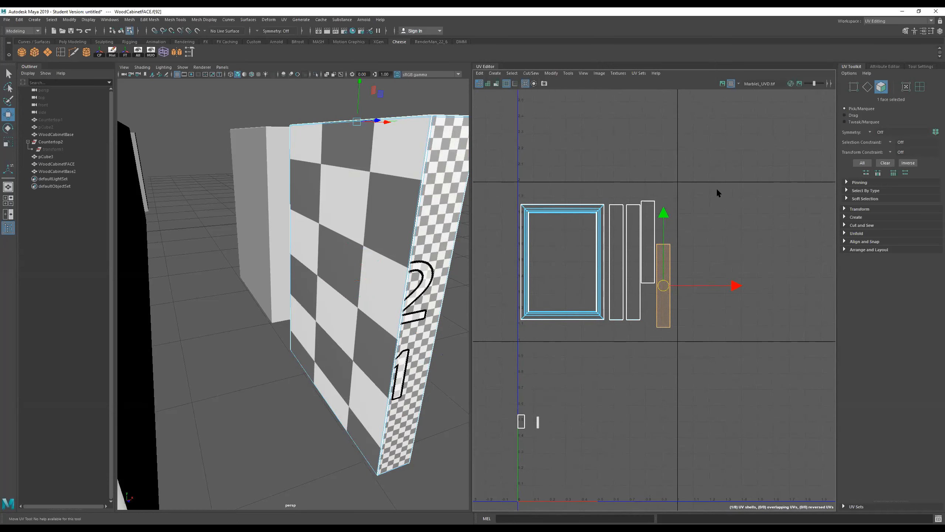
Step: Select the front shell with its four upright strips and scale them up slightly to use more of the tile
left_click_drag(516, 330, 515, 330)
key("r")
left_click_drag(596, 260, 604, 265)
key("w")
Step: Shift the four upright strips one by one toward the front shell to close the gaps and stay inside the tile
left_click(624, 308)
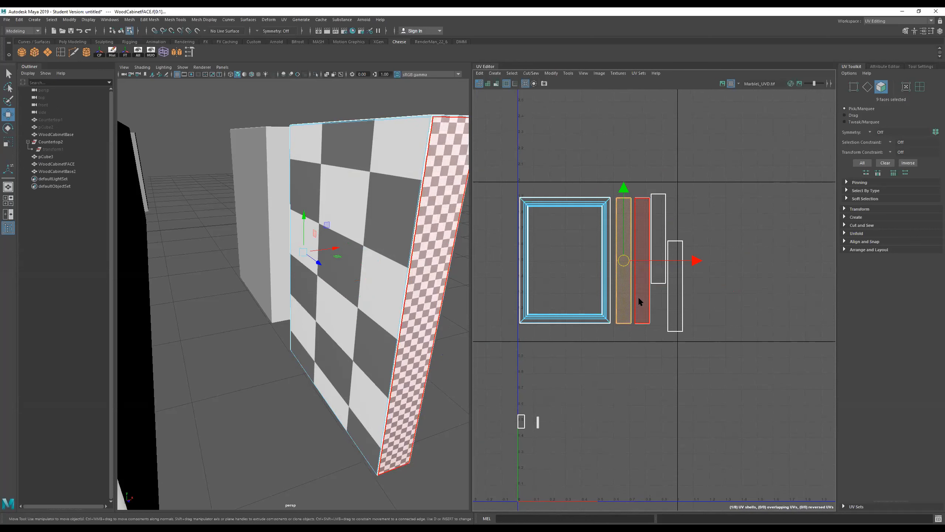
left_click_drag(648, 261, 682, 259)
left_click(635, 237)
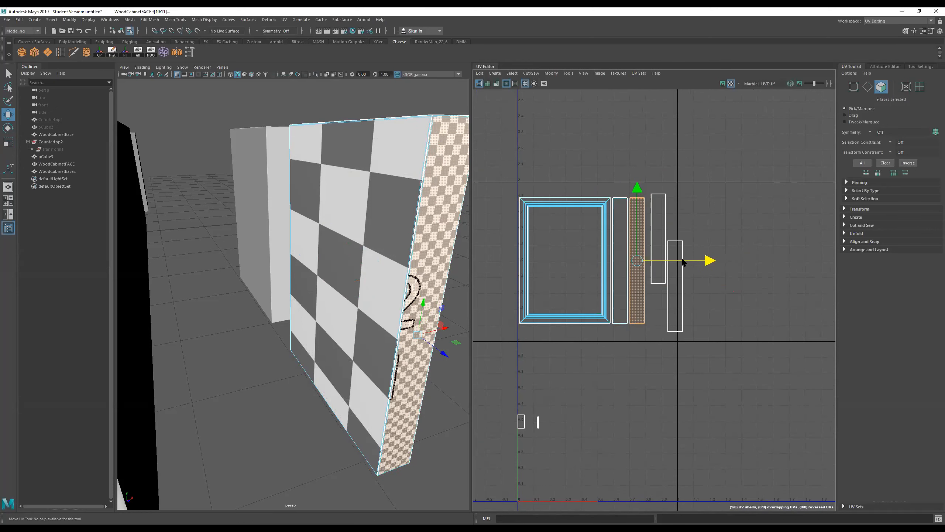
left_click(653, 223)
left_click_drag(683, 242, 678, 241)
left_click(674, 256)
left_click_drag(702, 282, 697, 286)
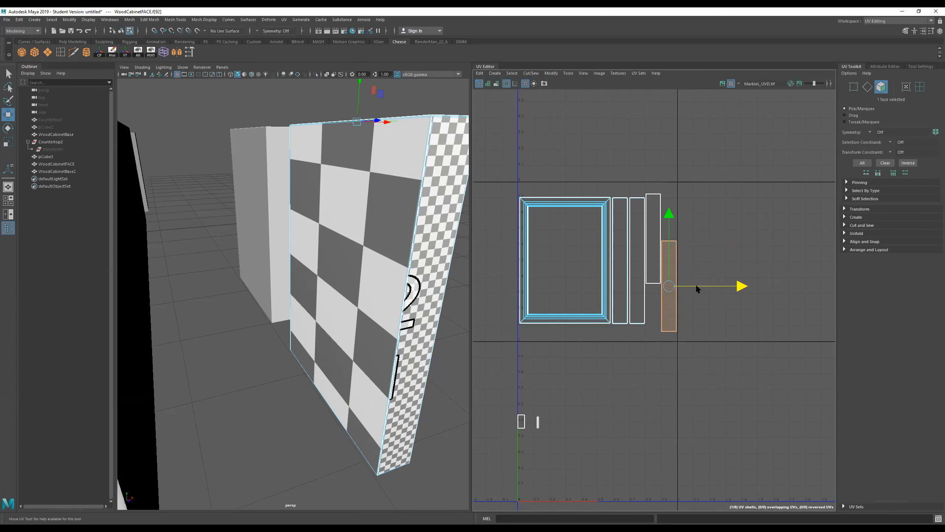
Step: Move the small back face shells just beneath the front shell in the upper tile, showing the texture image only while positioning them
left_click(730, 83)
scroll(721, 219, "down", 4)
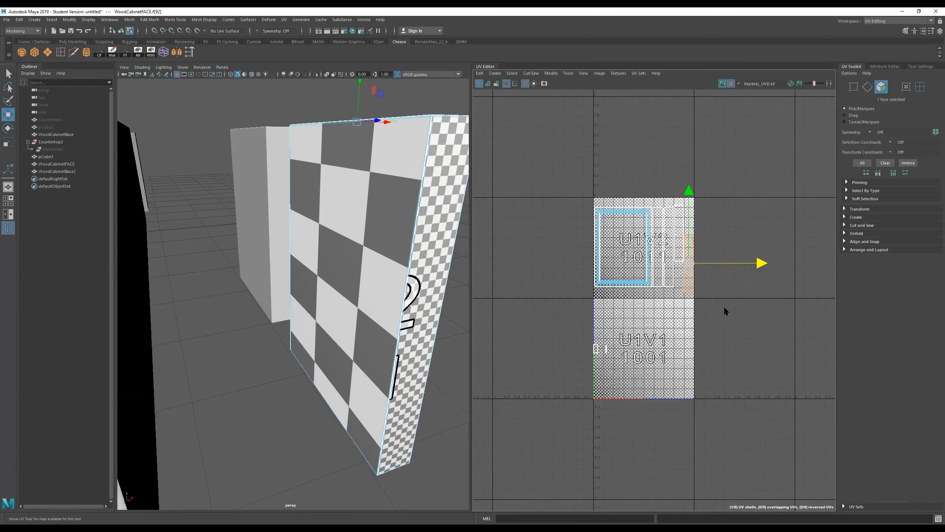
left_click_drag(511, 408, 489, 453)
left_click_drag(596, 349, 629, 294)
scroll(655, 290, "up", 8)
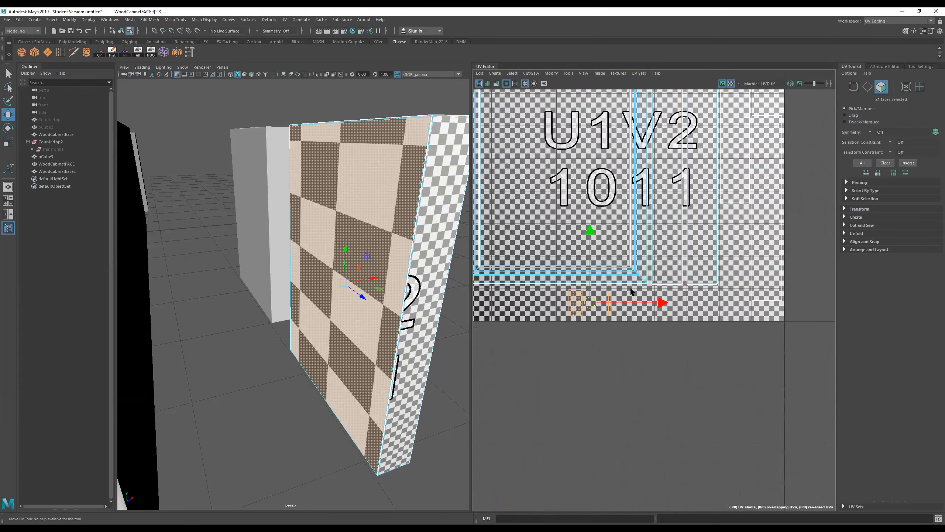
scroll(715, 228, "down", 4)
left_click(730, 83)
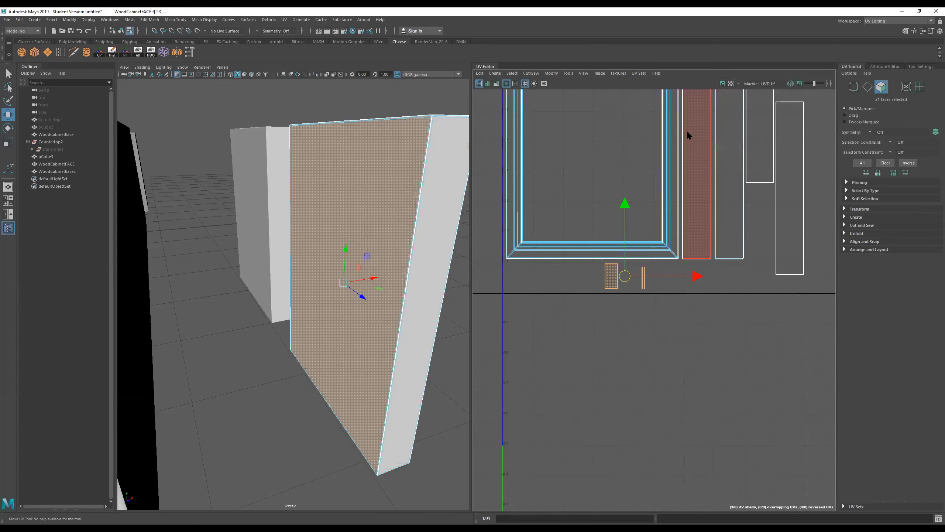
Step: Select the second door, WoodCabinetBase2, and apply an automatic UV projection to it
scroll(396, 216, "down", 6)
left_click_drag(377, 236, 309, 262, "alt")
left_click_drag(355, 288, 341, 309, "alt")
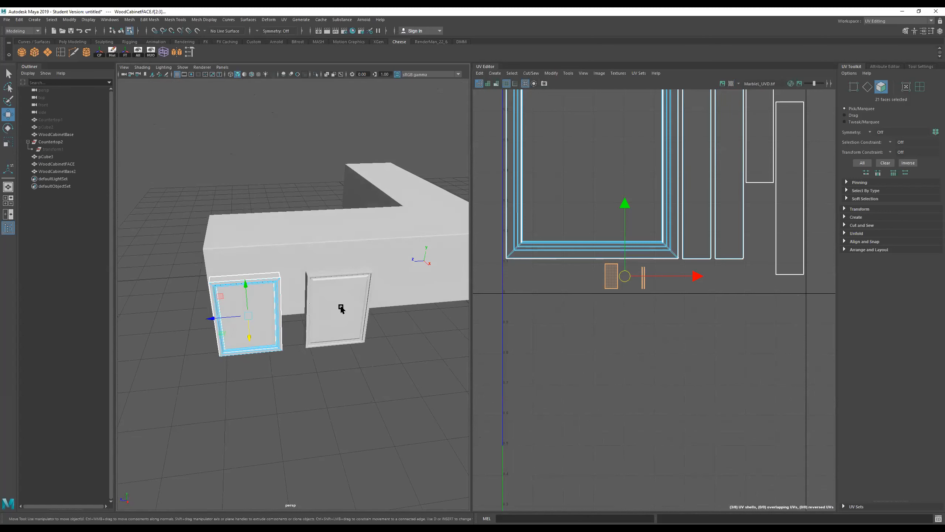
left_click(339, 304)
right_click_drag(339, 304, 355, 332)
scroll(389, 340, "up", 5)
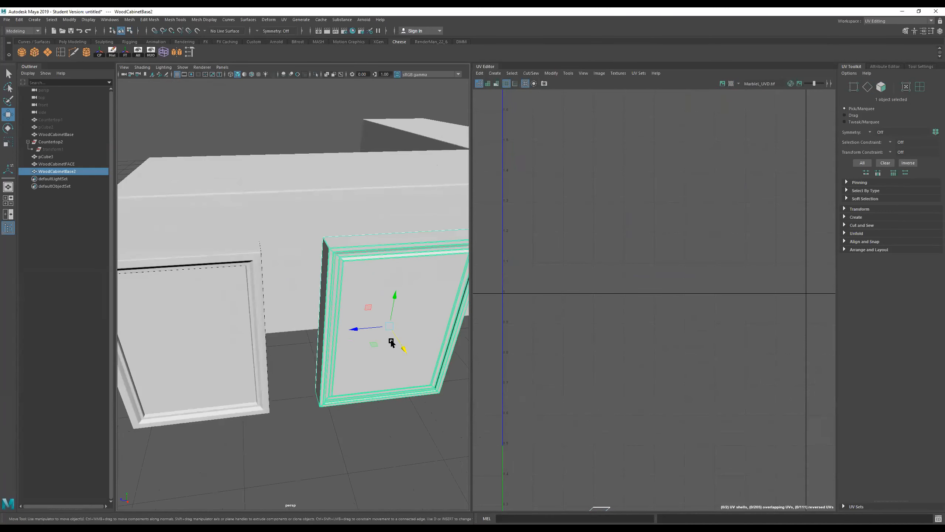
scroll(421, 305, "up", 3)
middle_click_drag(416, 296, 344, 275, "alt")
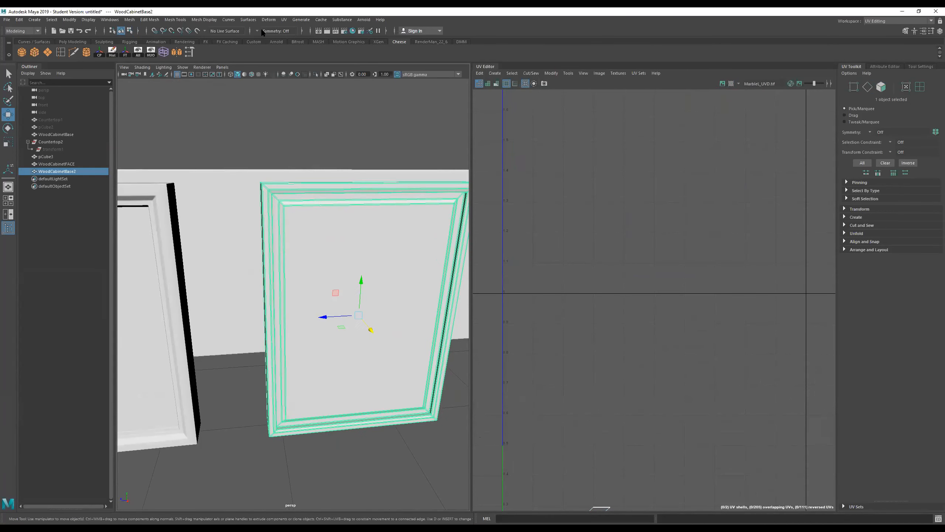
left_click(285, 19)
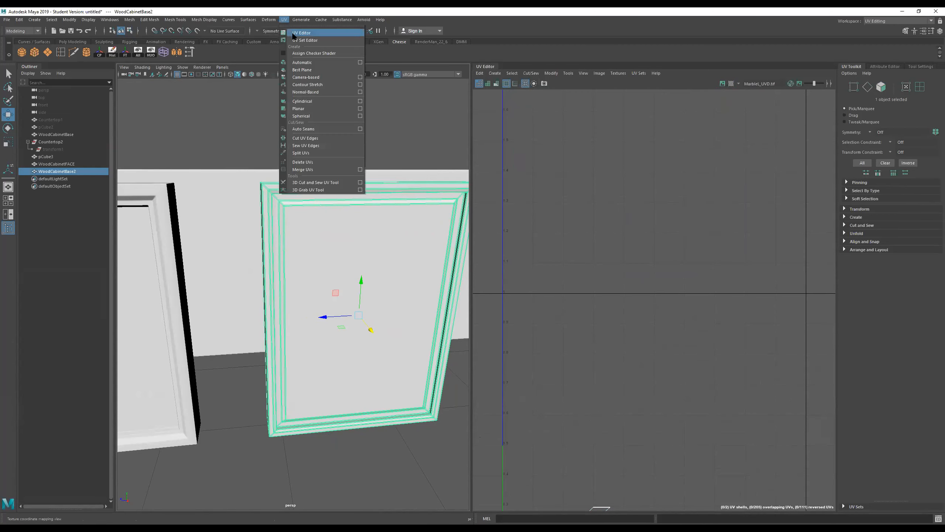
left_click(301, 56)
Step: Select the door's front panel UV shell, turn on the checker map, and move the shell clear of the other strips
scroll(377, 277, "down", 5)
left_click_drag(375, 285, 425, 313, "alt")
left_click(313, 290)
scroll(315, 292, "up", 3)
scroll(588, 343, "down", 3)
double_click(565, 351)
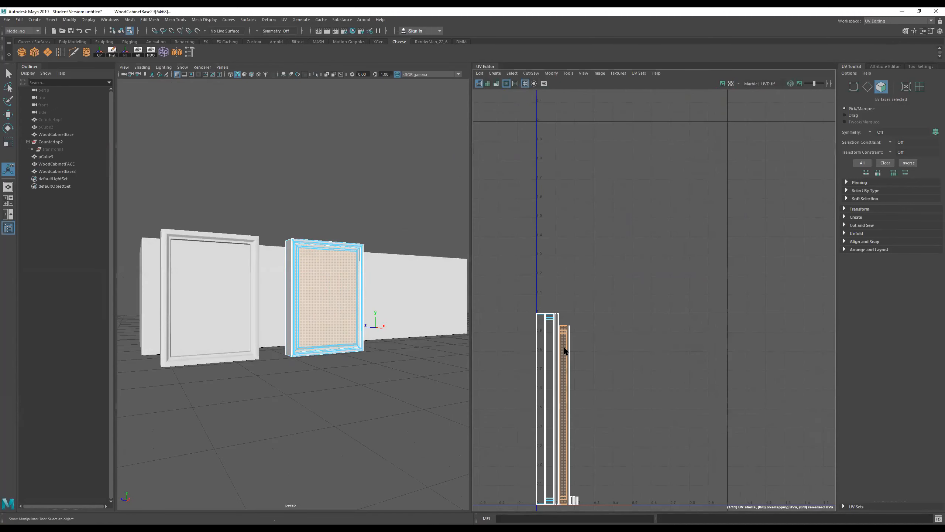
left_click(730, 83)
left_click_drag(563, 414, 634, 406)
Step: Stretch the front panel shell horizontally to match the door's real proportions
left_click_drag(458, 333, 312, 315, "alt")
key("r")
left_click_drag(703, 409, 938, 425)
left_click_drag(697, 406, 889, 418)
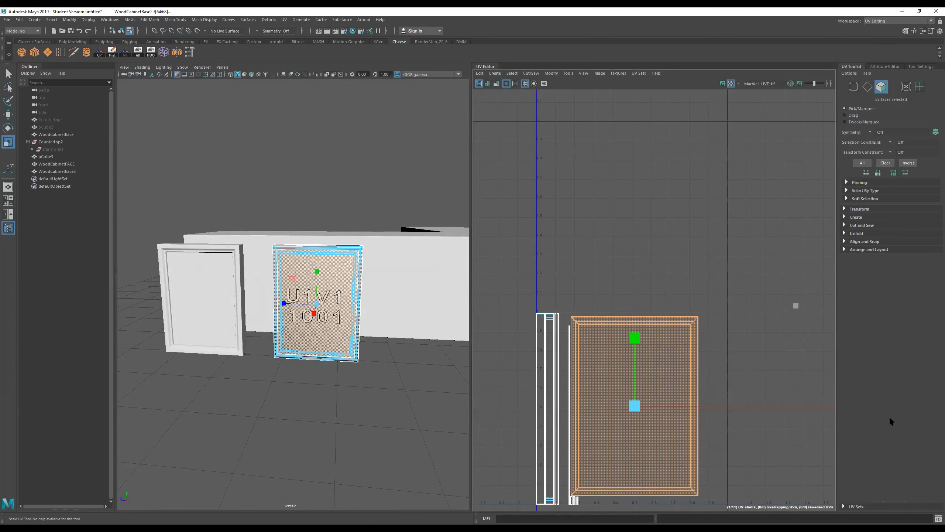
Step: Fine-tune the front panel shell's width for square checkers and move it against the right edge of the UV tile
left_click_drag(295, 327, 320, 323, "alt")
right_click_drag(320, 324, 415, 322, "alt")
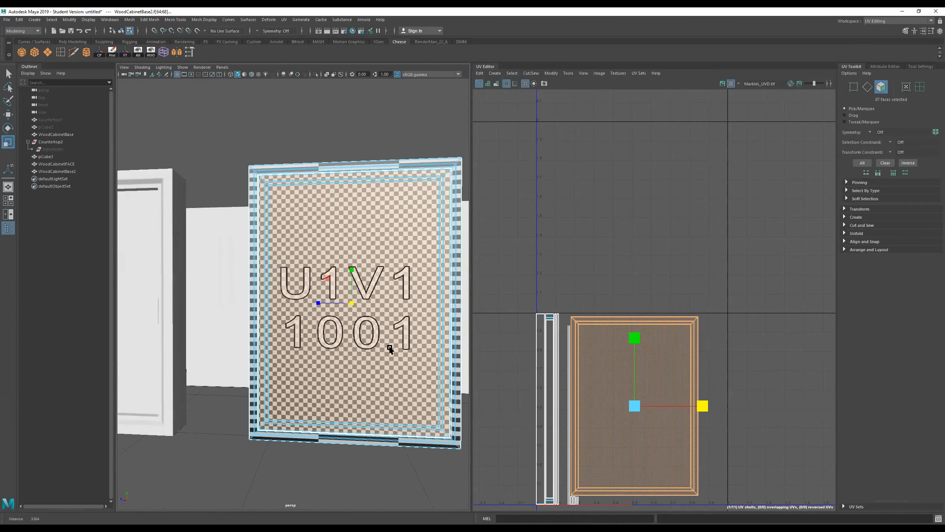
scroll(390, 348, "up", 5)
middle_click_drag(357, 346, 337, 330, "alt")
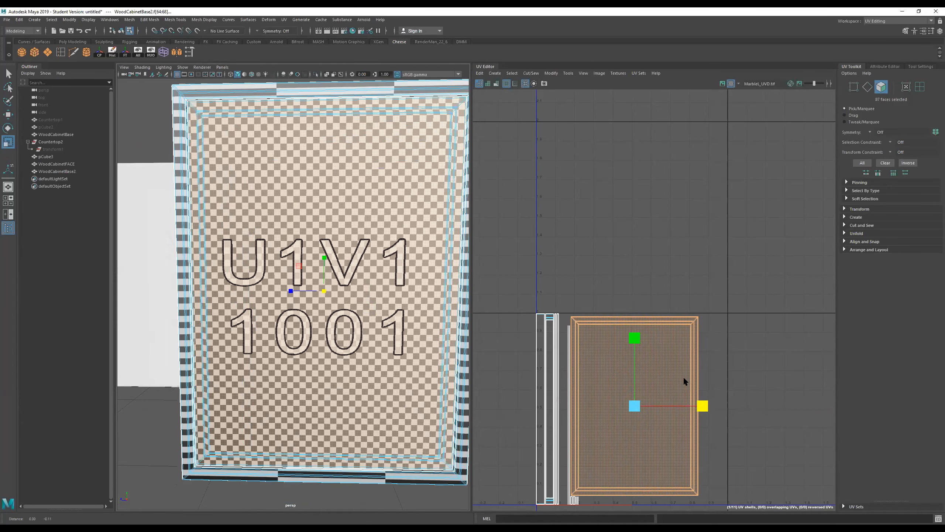
left_click_drag(704, 406, 673, 400)
scroll(705, 406, "down", 3)
key("w")
scroll(596, 379, "up", 3)
Step: Select the whole outer frame shell, including the door's side faces, and move it over the front panel shell
left_click_drag(255, 275, 268, 284, "alt")
left_click_drag(176, 268, 200, 277, "alt")
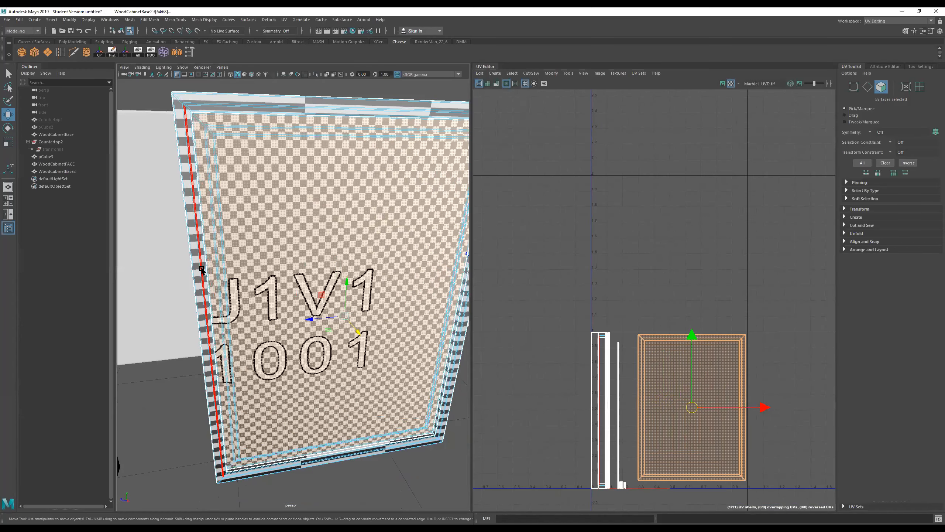
left_click(200, 270)
left_click(198, 269)
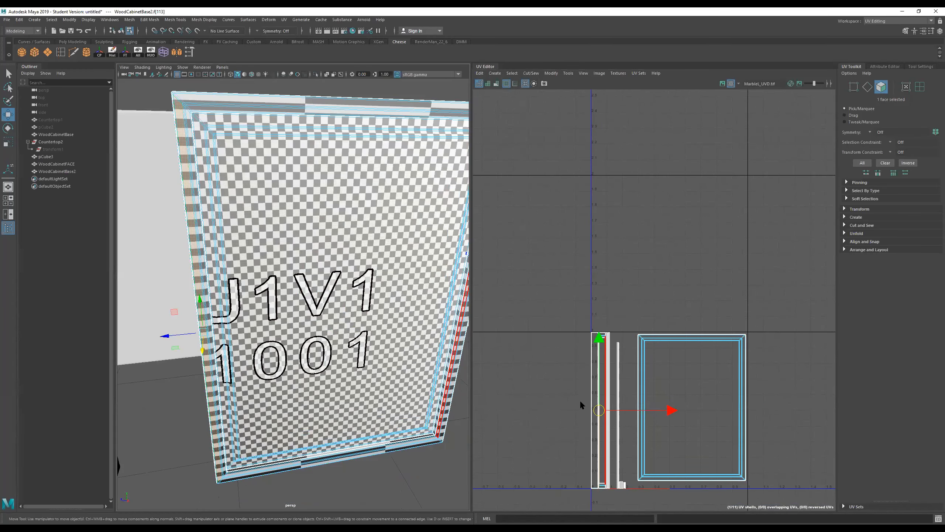
scroll(617, 476, "up", 3)
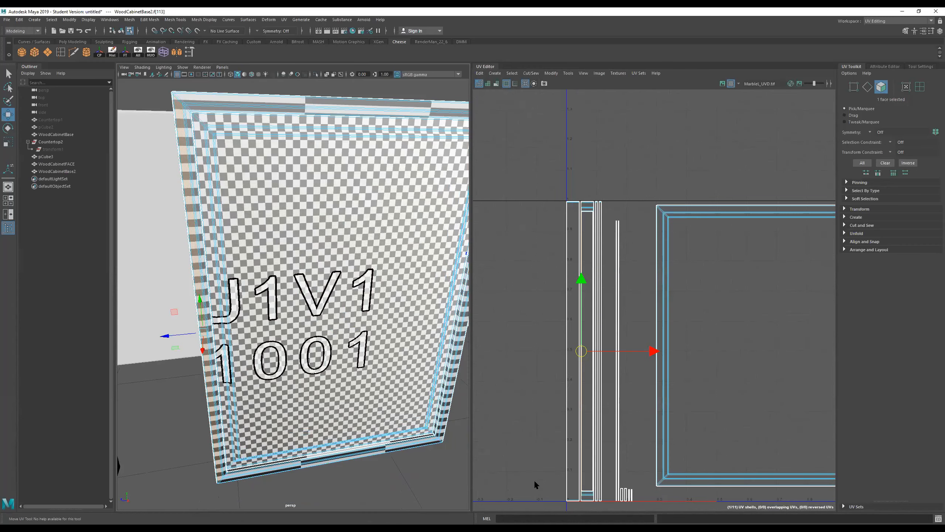
double_click(589, 496)
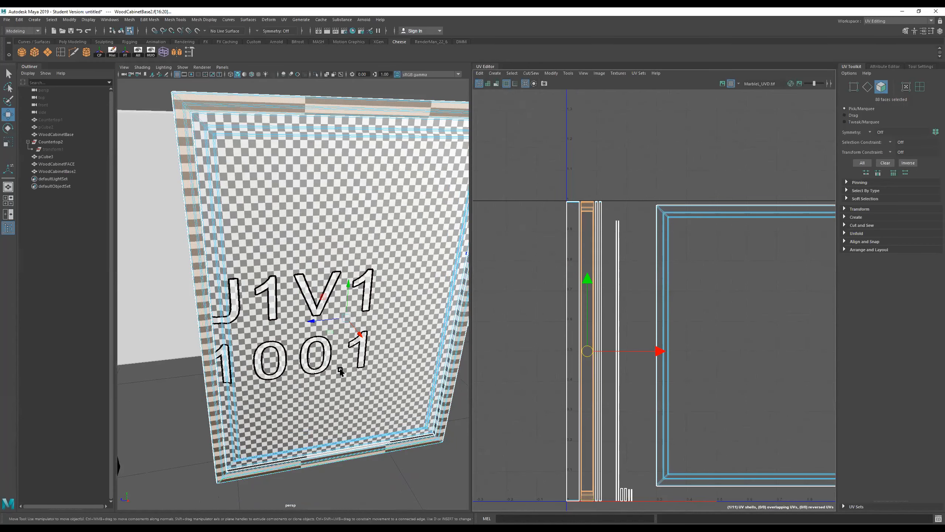
right_click_drag(354, 326, 281, 325, "alt")
left_click_drag(280, 325, 378, 296, "alt")
right_click_drag(378, 295, 324, 308, "alt")
scroll(651, 327, "down", 3)
left_click_drag(685, 340, 944, 339)
Step: Widen the frame shell and raise it slightly so that it surrounds the front panel shell
key("r")
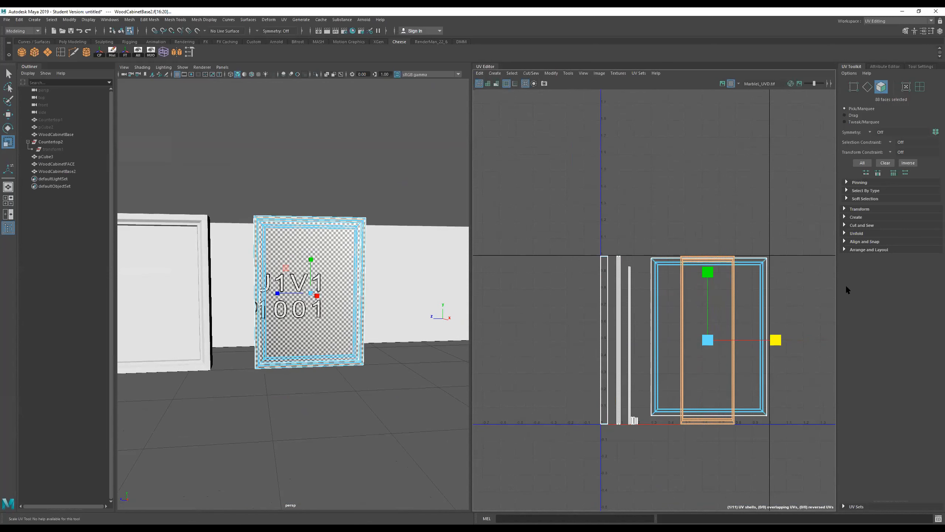
left_click_drag(778, 340, 824, 340)
key("w")
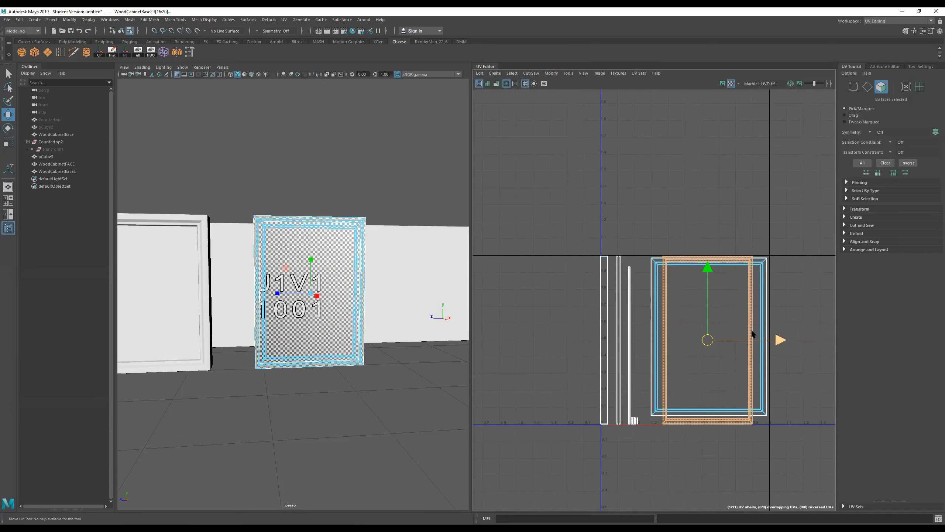
left_click_drag(706, 269, 706, 266)
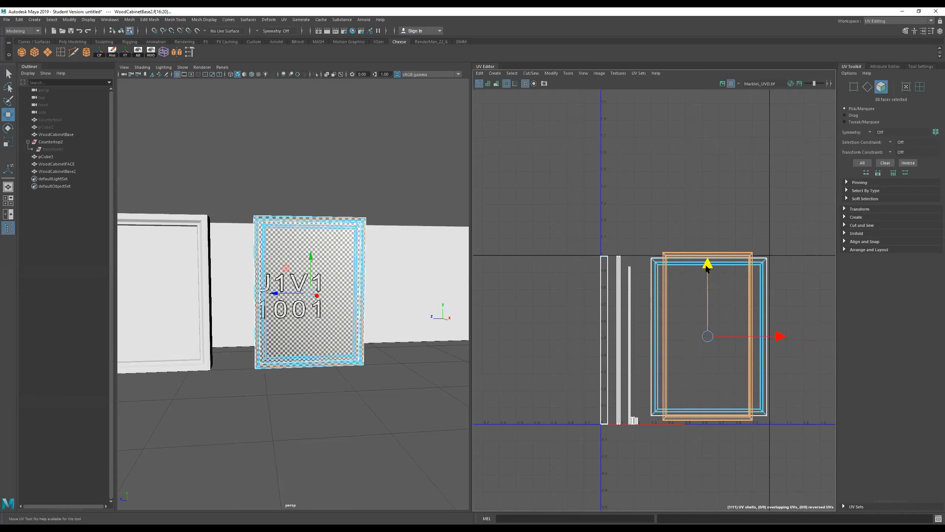
left_click_drag(713, 335, 714, 335)
left_click_drag(778, 337, 808, 338)
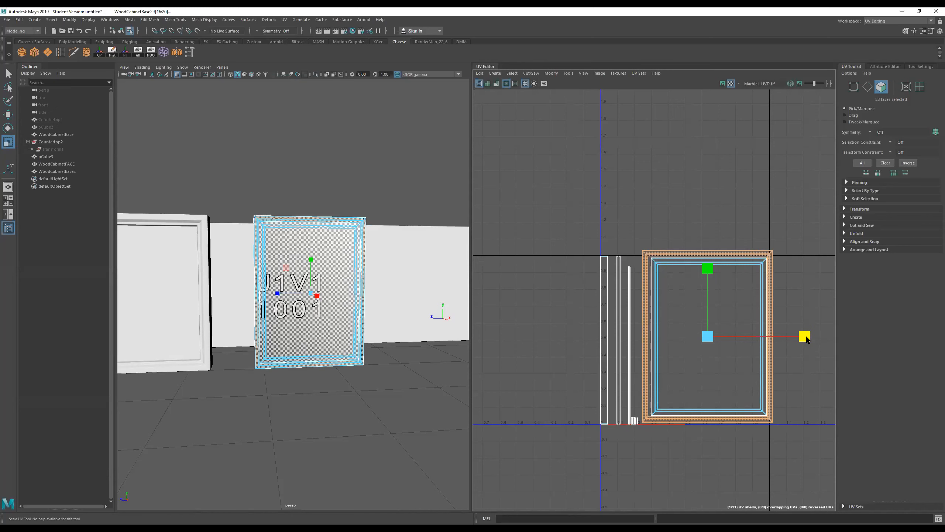
Step: Nudge and slightly resize the frame shell to center it evenly around the front panel shell
scroll(758, 335, "up", 2)
key("w")
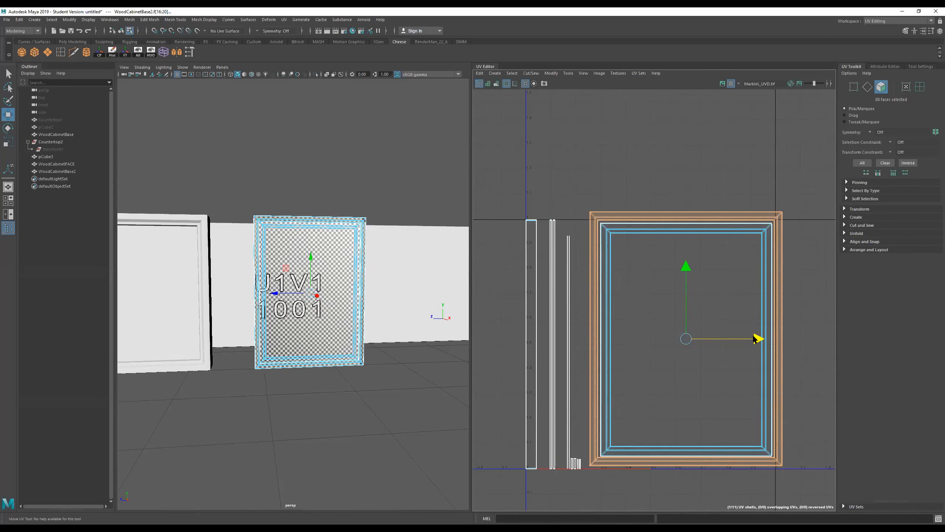
left_click_drag(755, 338, 754, 339)
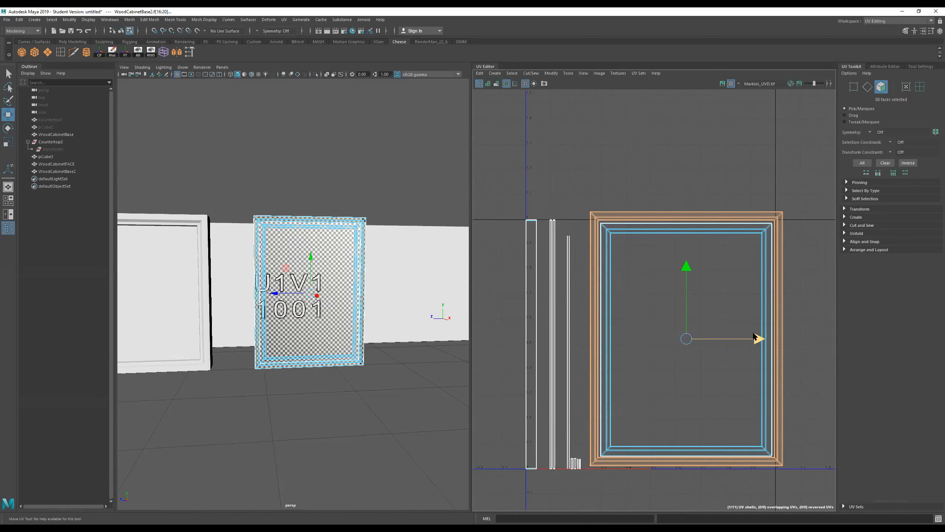
left_click_drag(691, 339, 692, 338)
scroll(603, 217, "up", 3)
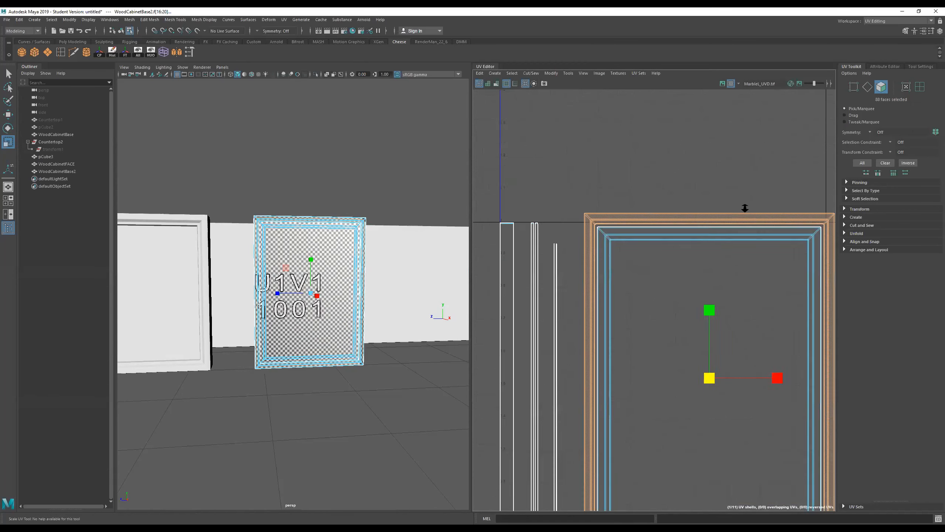
right_click_drag(635, 244, 634, 158)
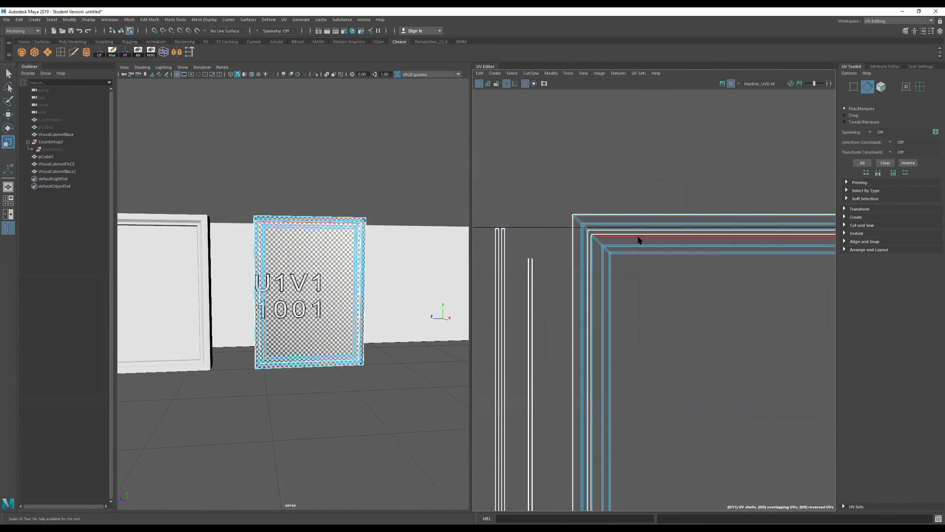
left_click(636, 233)
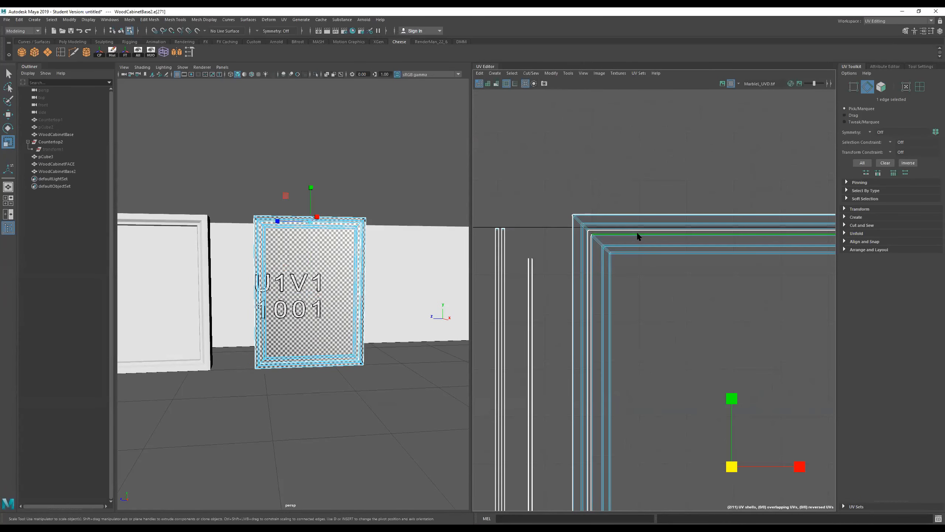
left_click(633, 234)
scroll(606, 238, "up", 3)
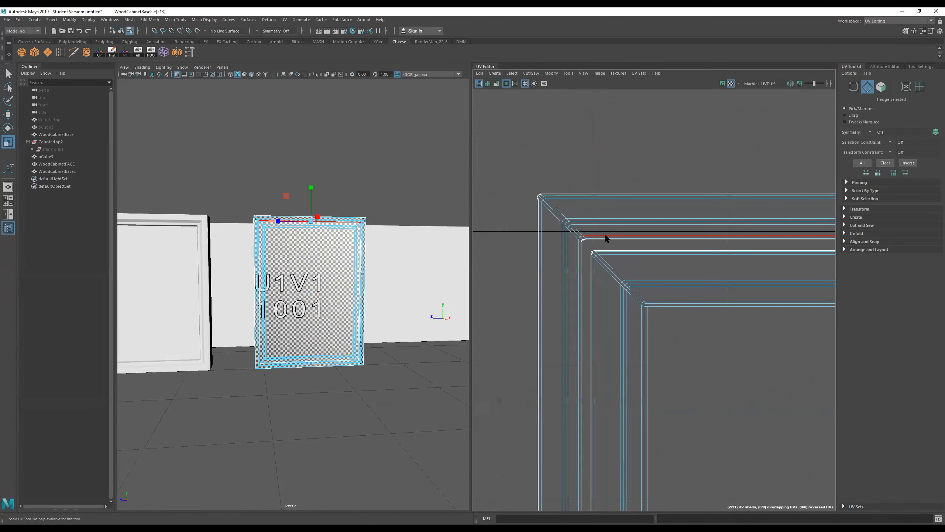
left_click(618, 246)
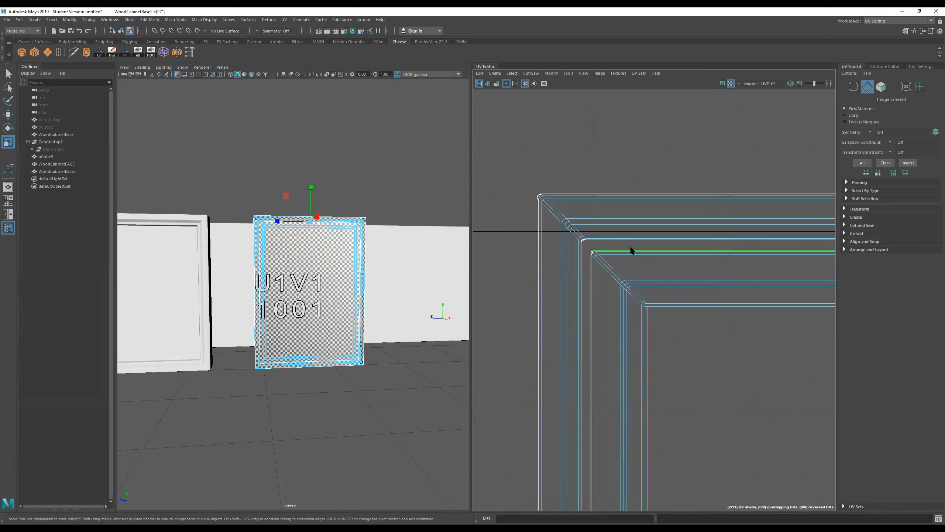
double_click(630, 248)
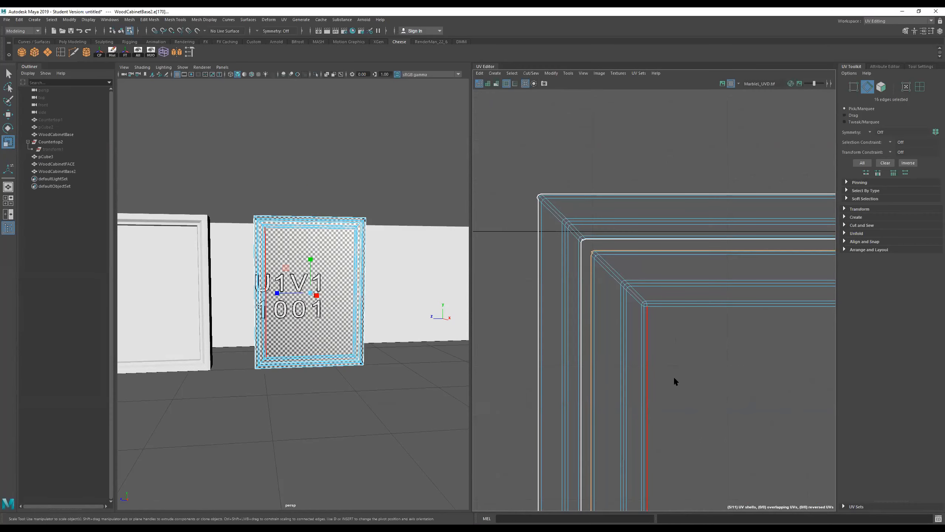
scroll(706, 342, "down", 5)
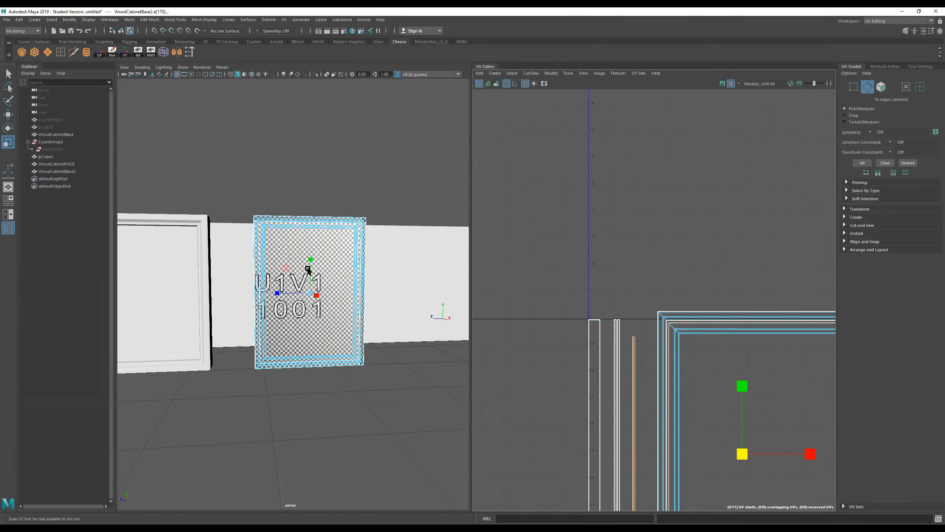
key("F8")
Step: Select the door's top and bottom side faces and rotate their small UV shells to lie horizontally
left_click_drag(344, 225, 385, 250, "alt")
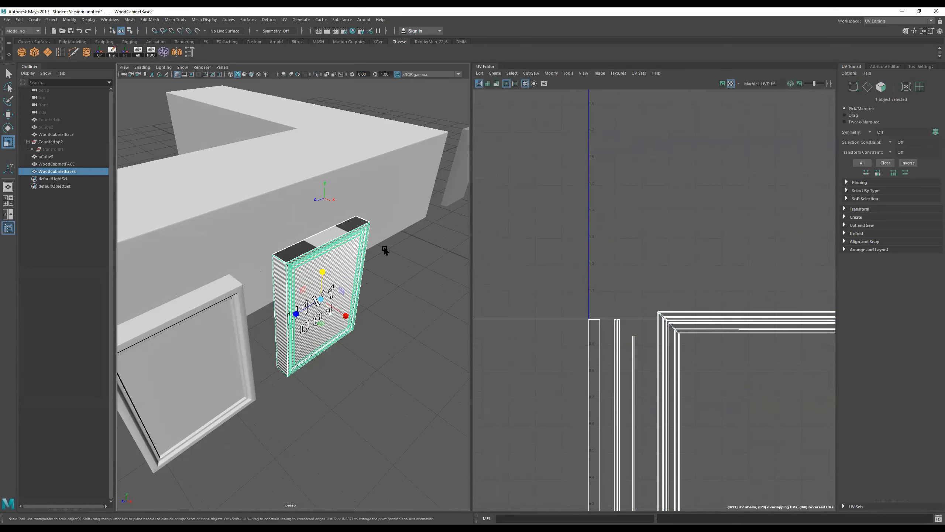
right_click_drag(324, 239, 324, 259)
left_click(316, 237)
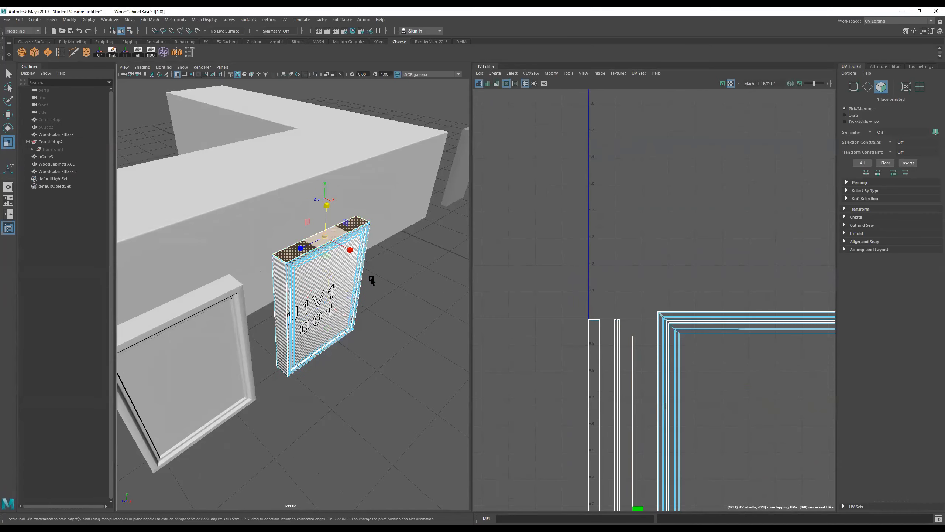
left_click_drag(369, 278, 348, 244, "alt")
left_click(342, 344, "shift")
scroll(787, 316, "down", 4)
middle_click_drag(743, 334, 710, 268, "alt")
scroll(658, 389, "up", 10)
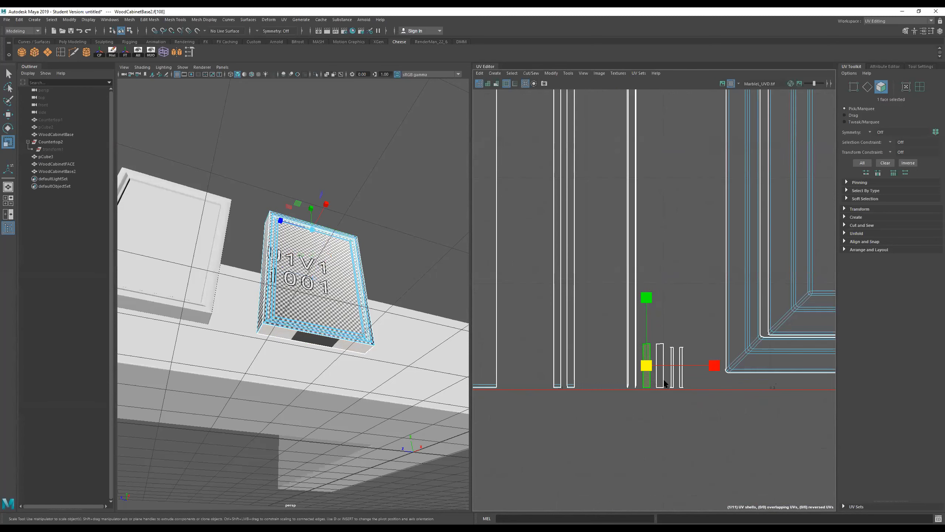
scroll(664, 373, "down", 3)
key("e")
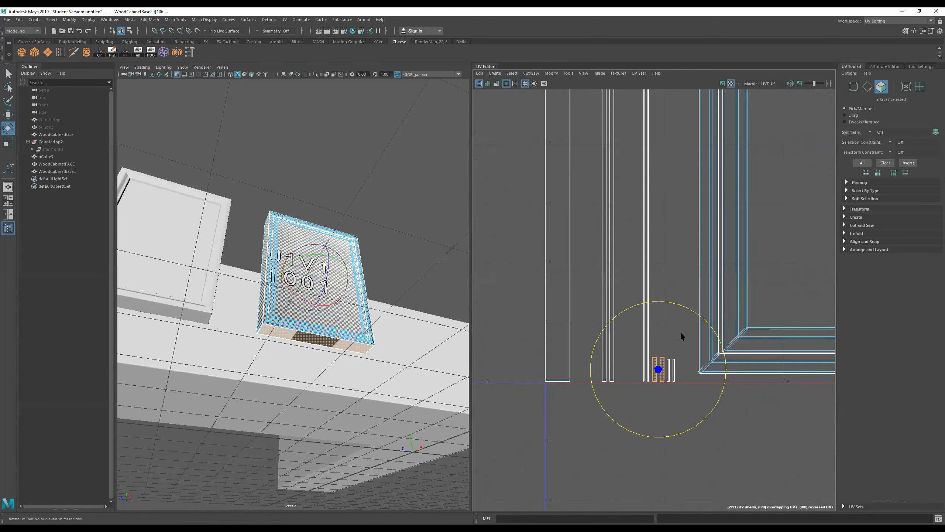
left_click_drag(694, 316, 753, 447)
Step: Move the two rotated strips below the frame shell, outside the tile, and scale them up uniformly
key("w")
scroll(675, 374, "down", 1)
scroll(675, 374, "down", 1)
left_click_drag(667, 371, 815, 433)
middle_click_drag(789, 405, 647, 372, "alt")
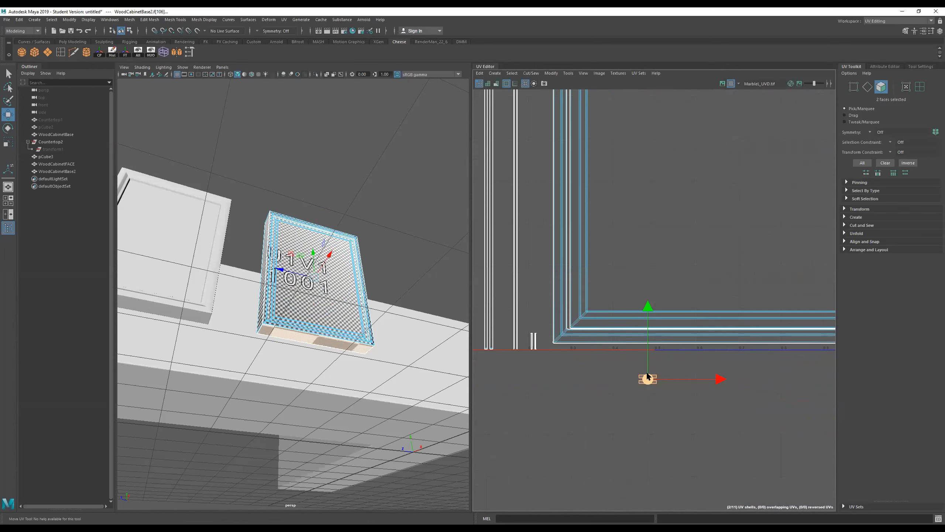
key("r")
left_click_drag(651, 380, 858, 449)
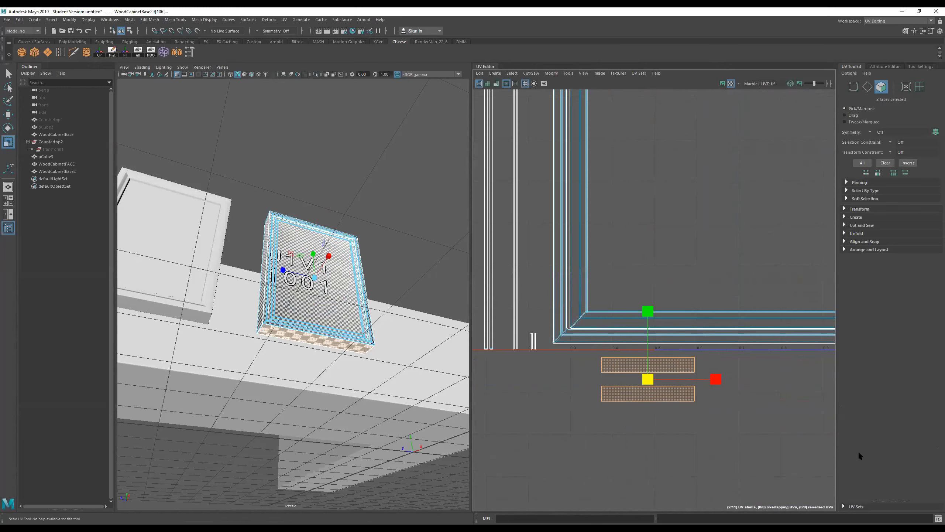
Step: Enlarge the two horizontal strips to about the frame shell's width and align them directly beneath it
scroll(653, 393, "down", 2)
left_click_drag(640, 384, 744, 404)
key("w")
left_click_drag(640, 385, 684, 416)
key("q")
key("r")
key("w")
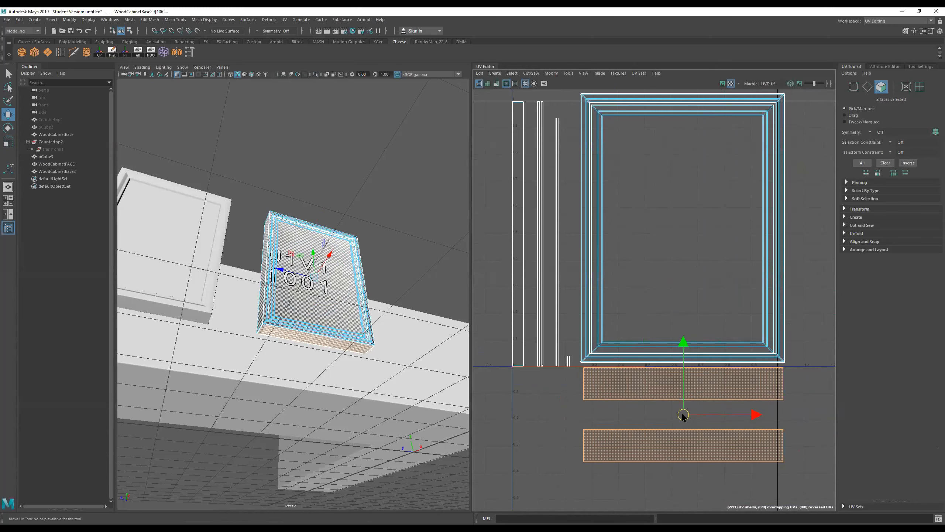
Step: Place one horizontal strip directly above the frame shell and the other directly beneath it
scroll(684, 417, "down", 3)
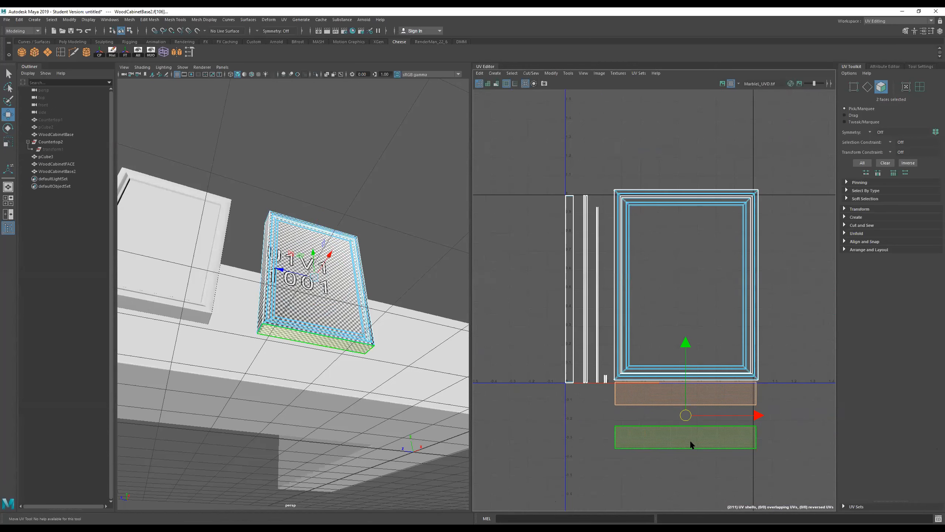
left_click(688, 439)
mouse_move(330, 256)
left_mouse_down("alt")
mouse_move(326, 325)
mouse_move(340, 285)
mouse_move(340, 244)
left_mouse_up("alt")
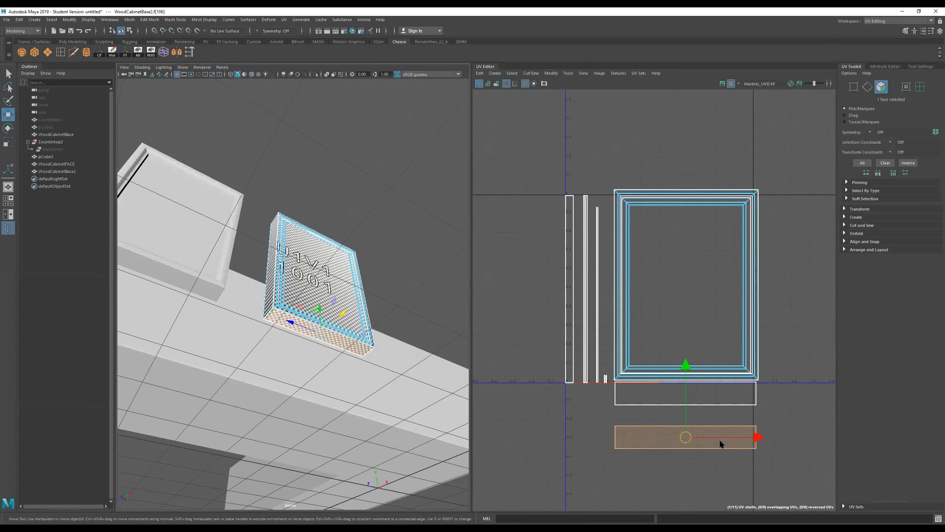
left_click(653, 391)
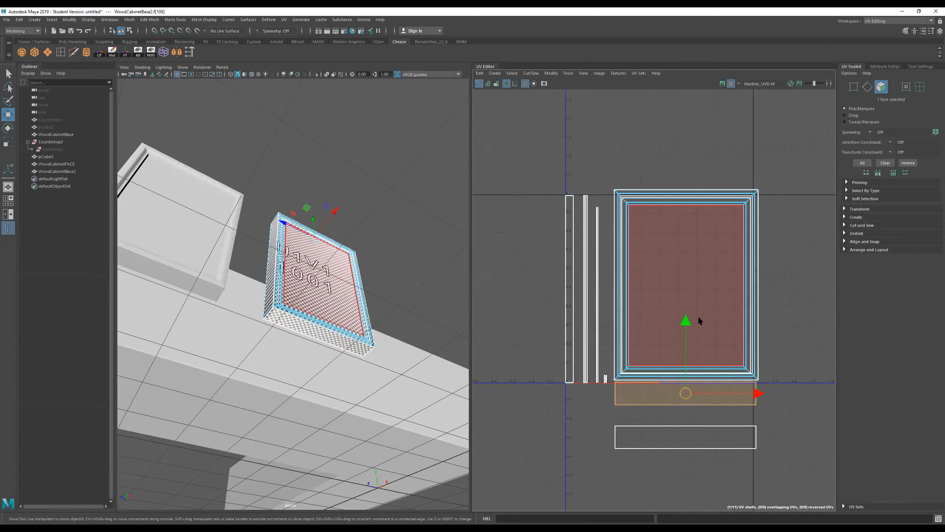
left_click_drag(684, 321, 657, 101)
left_click(679, 441)
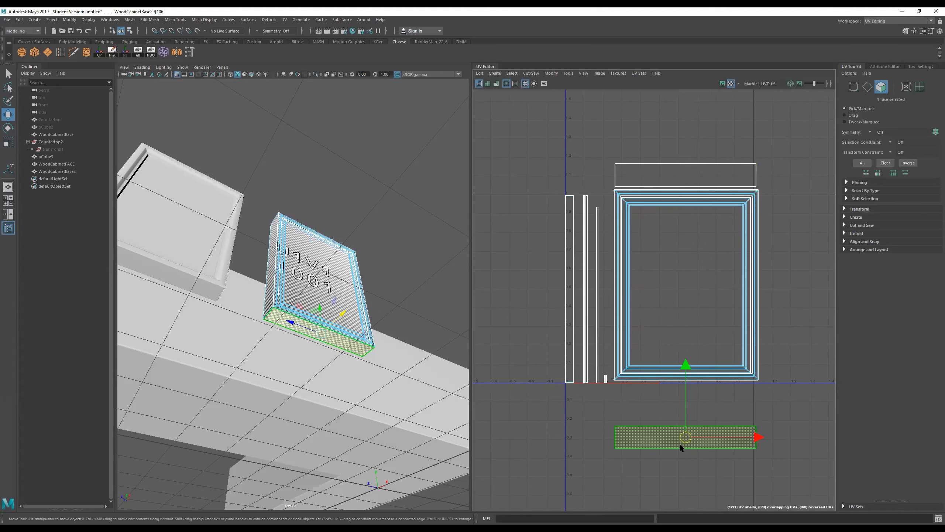
left_click_drag(683, 361, 684, 321)
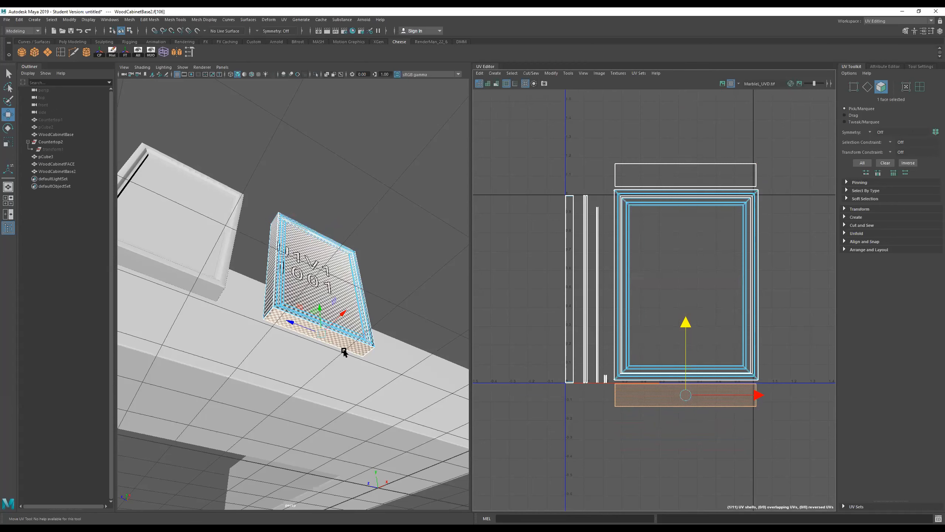
Step: Select the UV shells of the door's two long side faces and widen them until the checker squares look even
left_click_drag(301, 339, 308, 302, "alt")
left_click(303, 301)
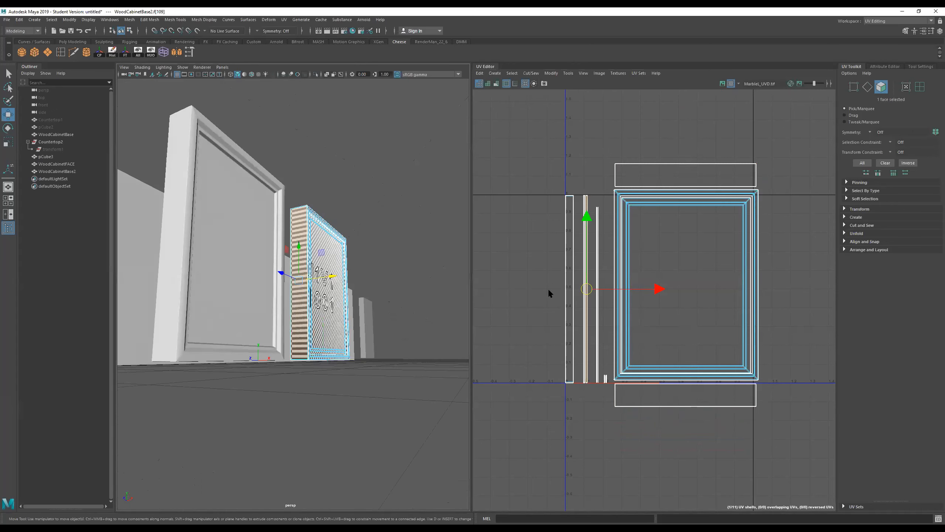
scroll(586, 335, "up", 6)
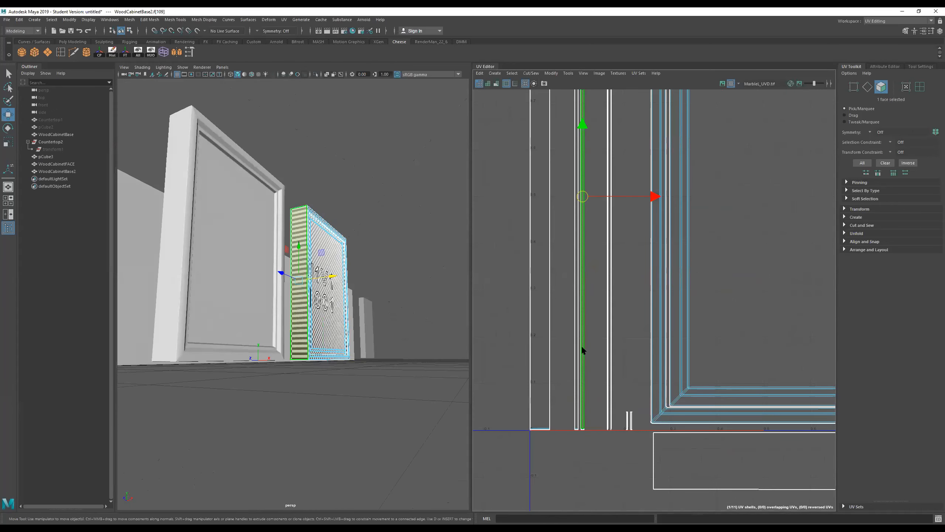
left_click(579, 347)
left_click(576, 346, "shift")
key("r")
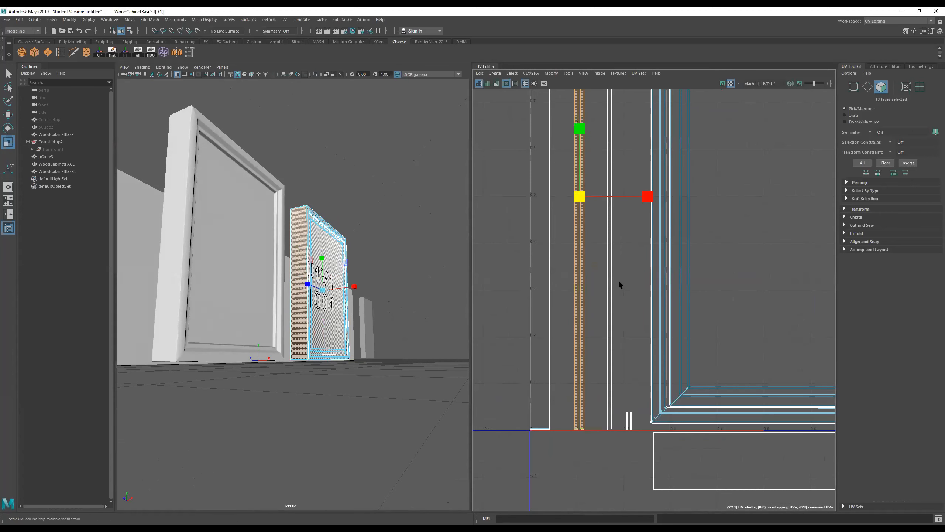
scroll(634, 203, "down", 1)
left_click_drag(646, 196, 941, 204)
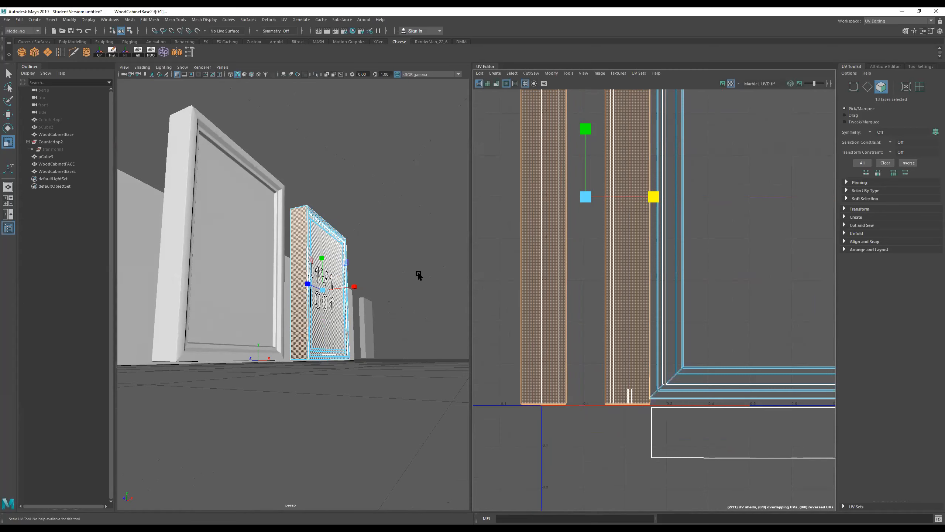
left_click_drag(370, 279, 382, 297, "alt")
right_click_drag(344, 273, 483, 274, "alt")
left_click_drag(385, 271, 357, 273, "alt")
scroll(351, 279, "down", 5)
scroll(616, 253, "down", 5)
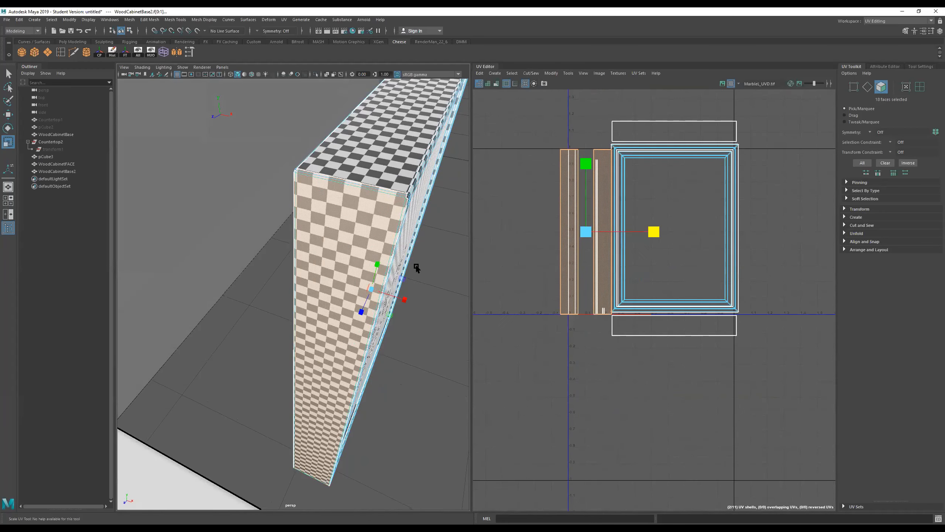
scroll(632, 253, "down", 2)
key("w")
left_click_drag(645, 238, 677, 240)
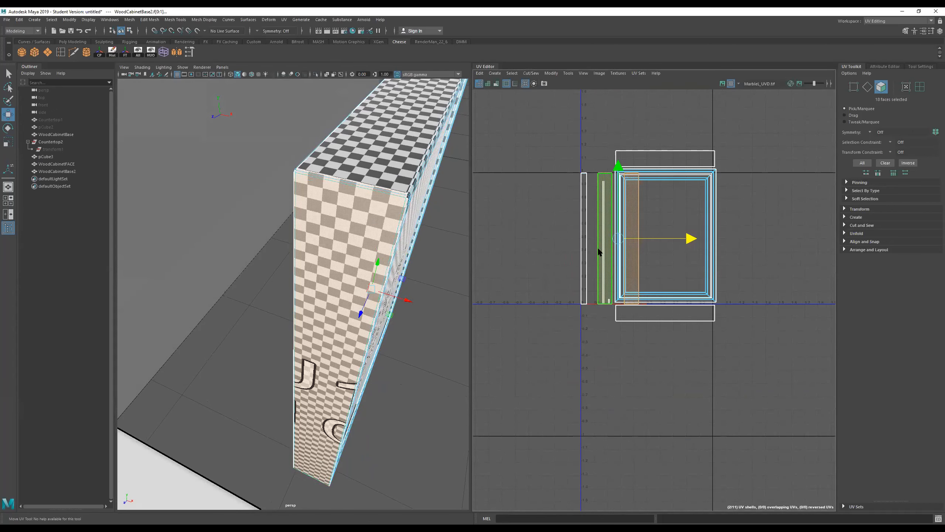
left_click_drag(613, 348, 613, 350, "ctrl")
key("ctrl+z")
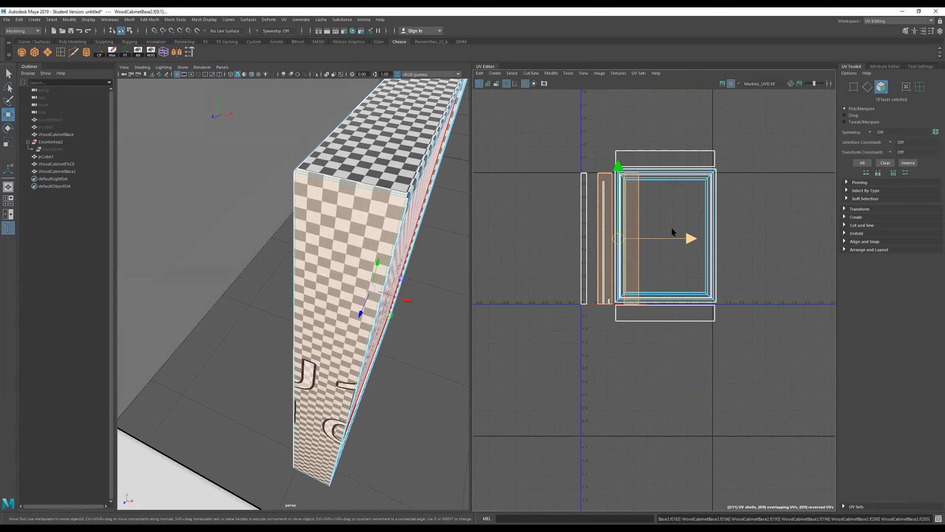
left_click_drag(691, 239, 663, 239)
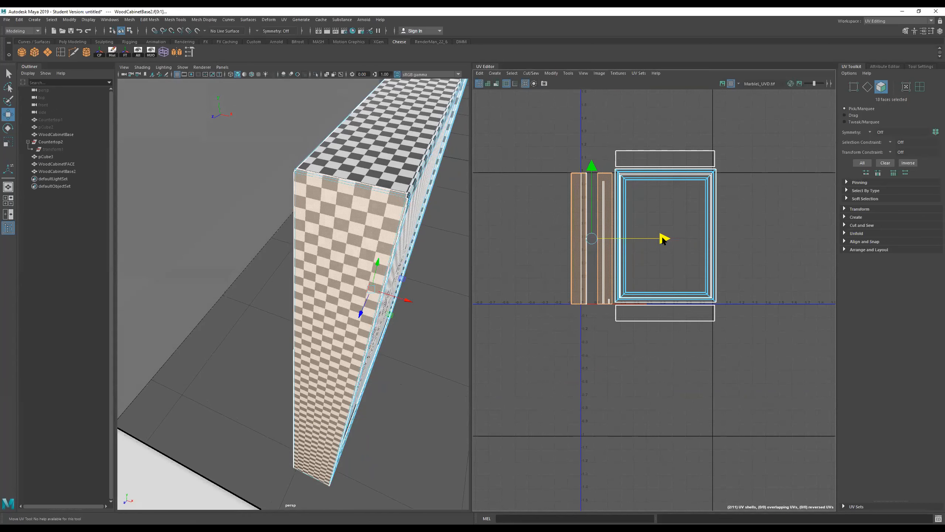
Step: Isolate the widened strip nearest the frame shell and move it across to the frame shell's right edge
left_click_drag(560, 238, 587, 361, "ctrl")
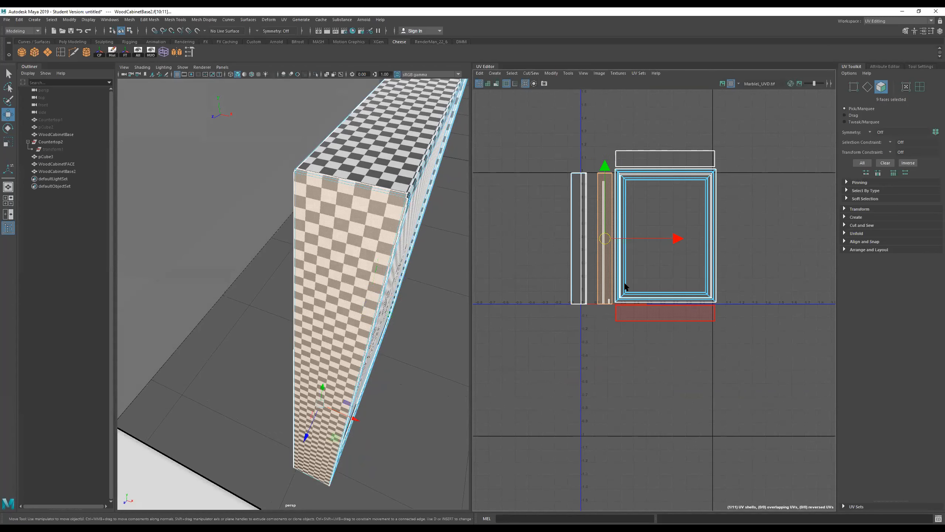
left_click_drag(675, 239, 798, 239)
left_click_drag(372, 267, 409, 259, "alt")
Step: Move the remaining wide strip and the thin shells beside it closer to the frame shell's left edge
left_click_drag(531, 146, 603, 317)
left_click_drag(241, 238, 331, 234, "alt")
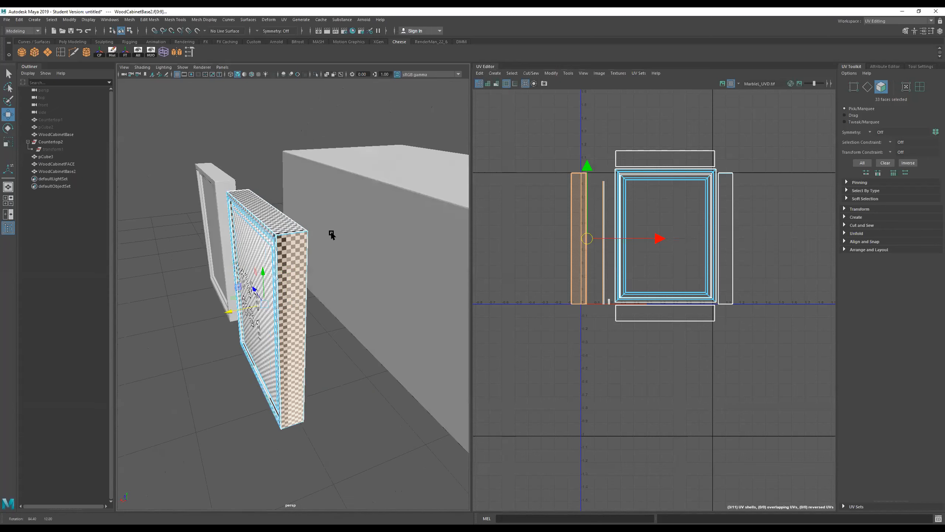
left_click_drag(541, 154, 598, 329)
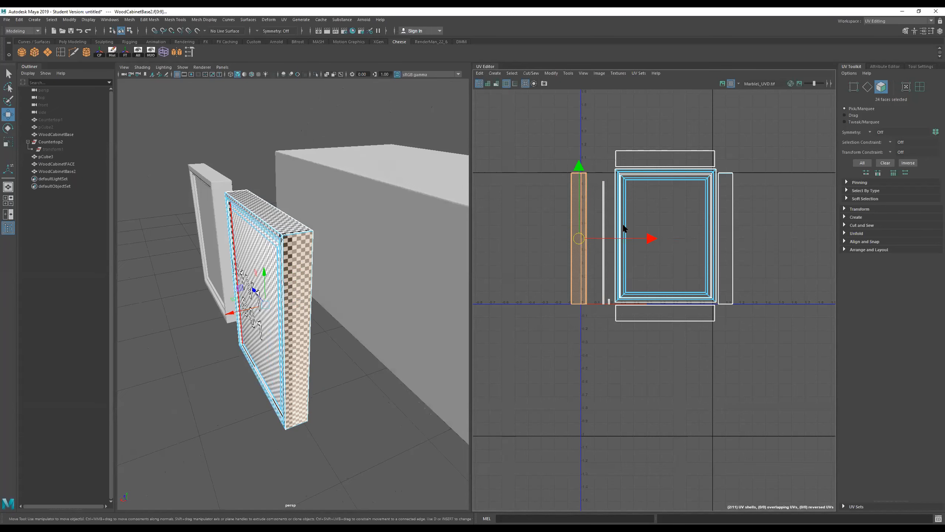
scroll(624, 224, "up", 3)
left_click_drag(605, 252, 630, 259)
left_click_drag(574, 241, 589, 423)
left_click_drag(637, 250, 643, 251)
scroll(614, 246, "down", 5)
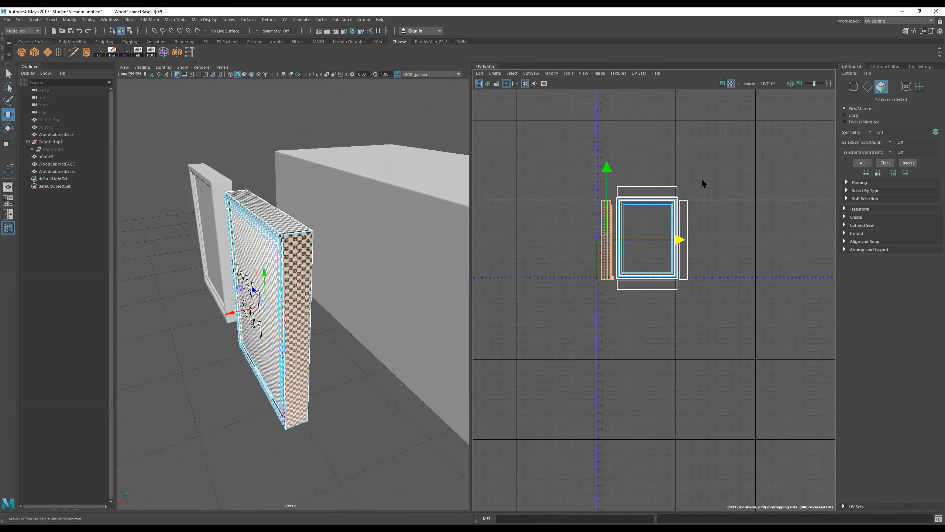
Step: Select all of the door's UV shells and scale them down uniformly to fit inside the tile
left_click_drag(723, 160, 552, 328)
scroll(645, 226, "up", 4)
key("r")
left_click_drag(649, 257, 637, 255)
scroll(635, 255, "up", 2)
key("w")
key("r")
key("w")
key("r")
Step: Nudge the horizontal strips beneath and above the frame shell slightly so both fit within the tile
left_click(623, 357)
key("w")
left_click_drag(634, 289, 634, 288)
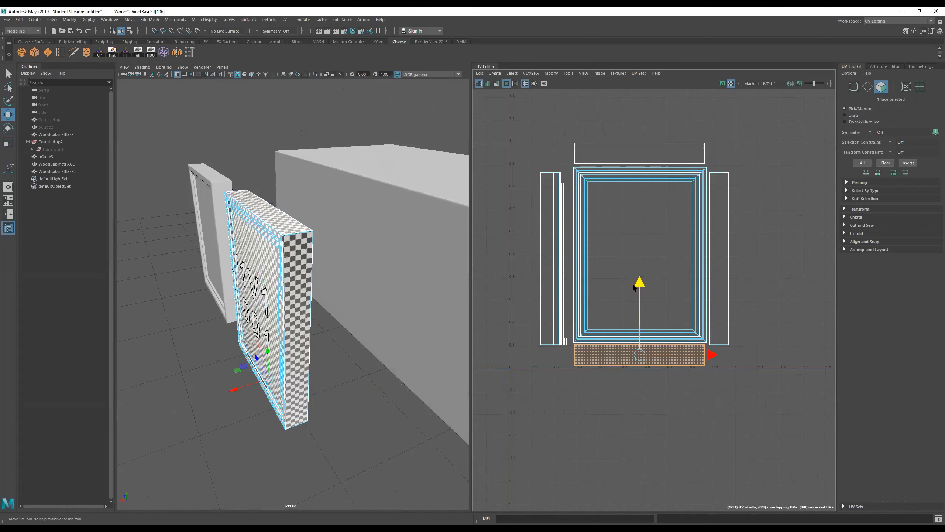
left_click(653, 140)
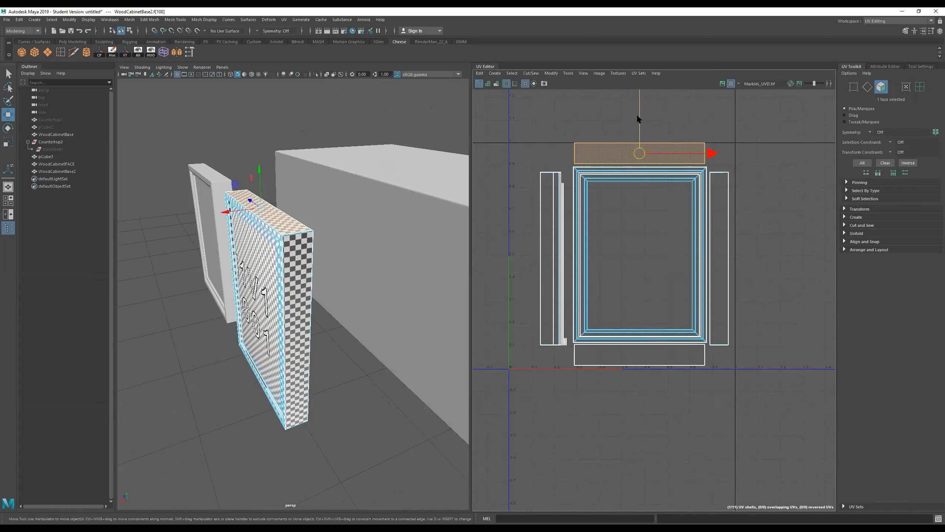
left_click_drag(638, 117, 637, 118)
Step: Examine the door's checker pattern from several angles beside the cabinet and the neighbouring door
left_click_drag(748, 138, 509, 388)
key("r")
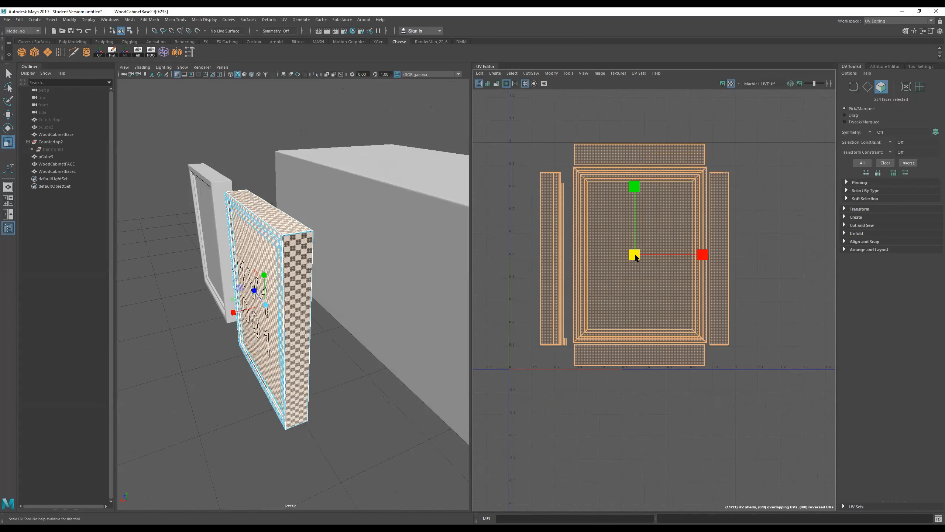
key("w")
left_click_drag(320, 282, 359, 275, "alt")
right_click_drag(359, 276, 289, 285, "alt")
left_click_drag(289, 285, 337, 298, "alt")
right_click_drag(338, 297, 309, 297, "alt")
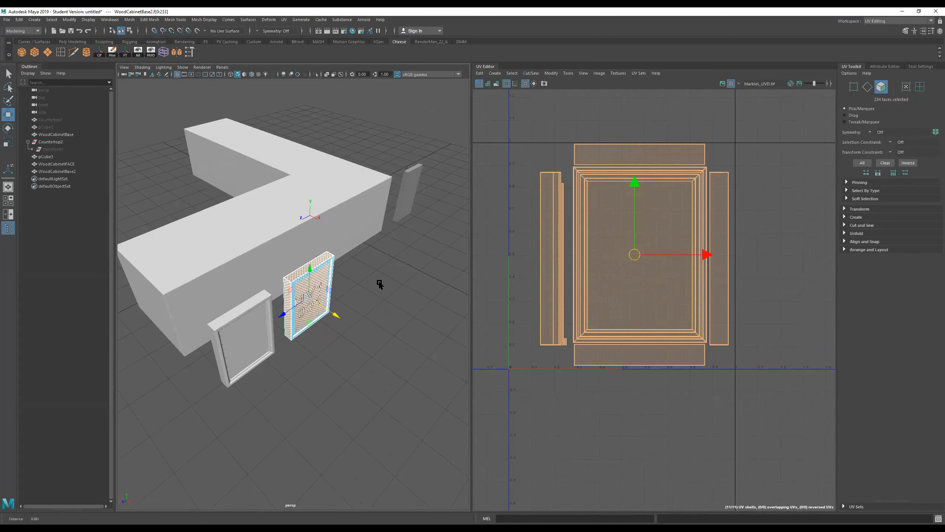
left_click_drag(346, 298, 282, 298, "alt")
left_click(225, 304)
left_click(296, 295)
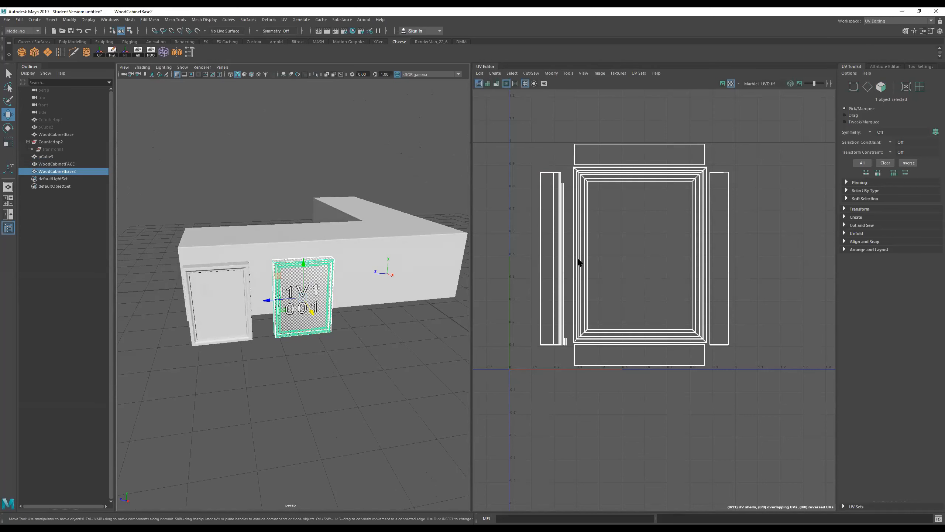
Step: Select the vertical strips in turn to identify which side face of the door each one belongs to
left_click(544, 260)
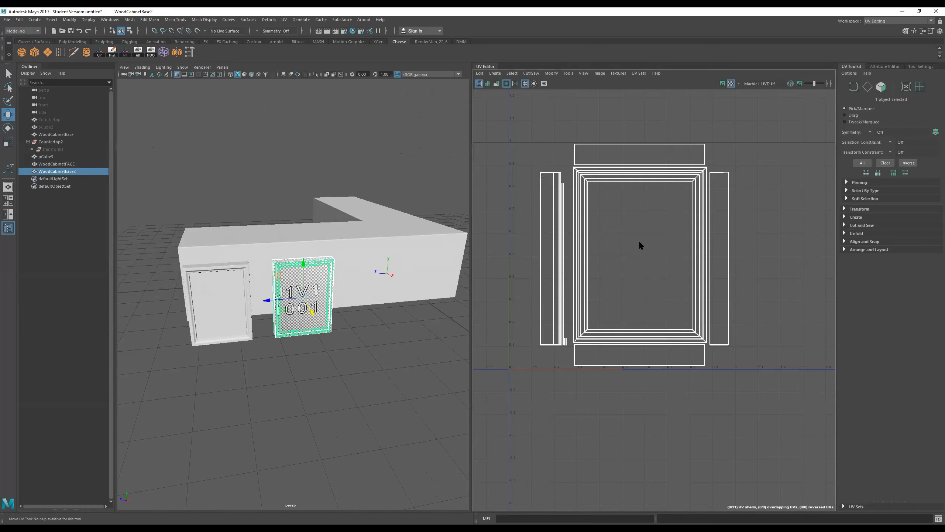
scroll(554, 215, "up", 3)
mouse_move(537, 224)
right_mouse_down()
mouse_move(544, 252)
mouse_move(546, 240)
right_mouse_up()
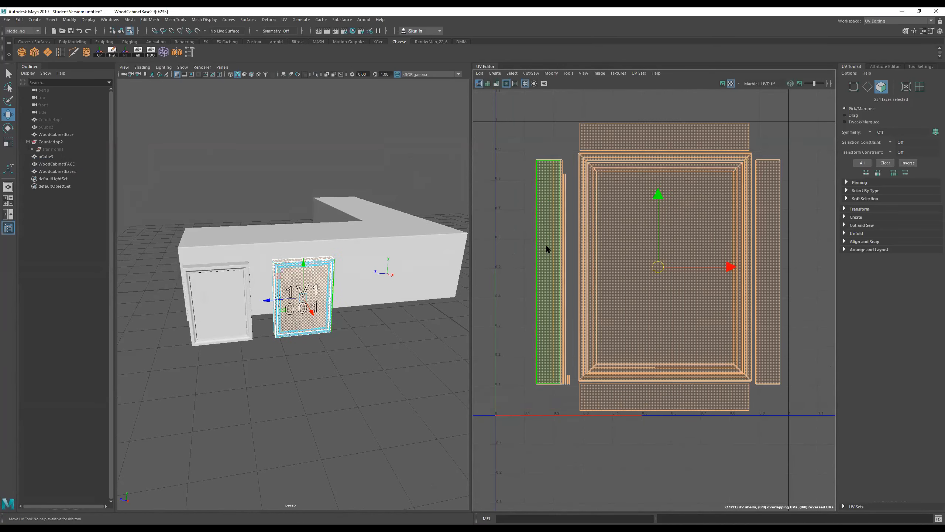
left_click(546, 240)
left_click_drag(356, 258, 312, 317, "alt")
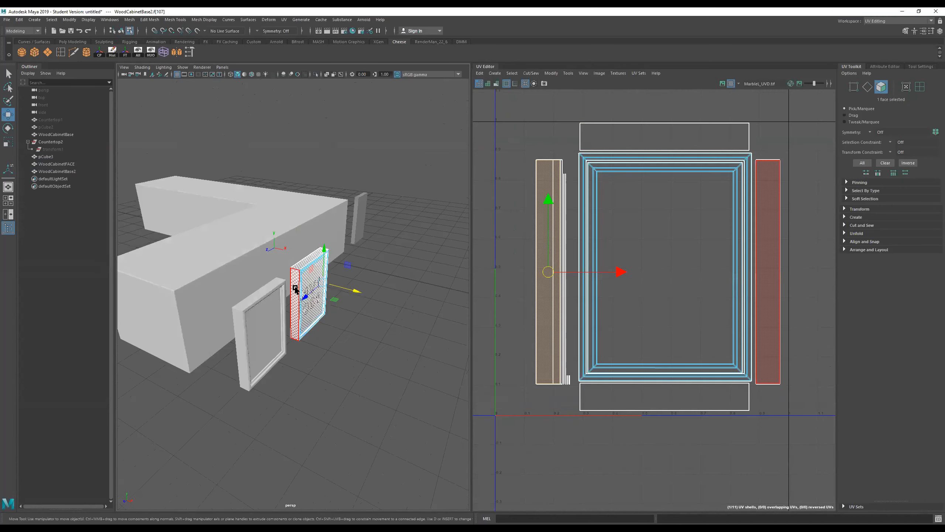
left_click(295, 289)
scroll(651, 272, "down", 2)
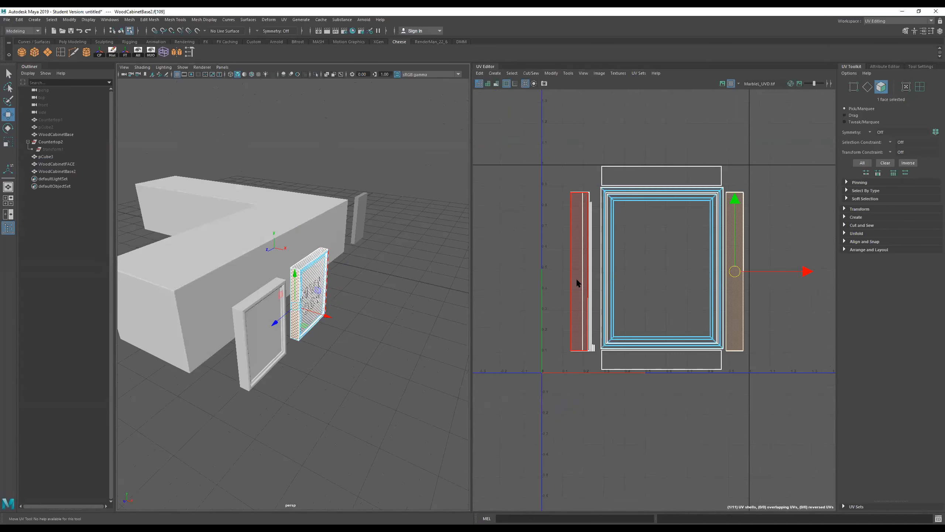
left_click(577, 283)
left_click_drag(650, 270, 847, 269)
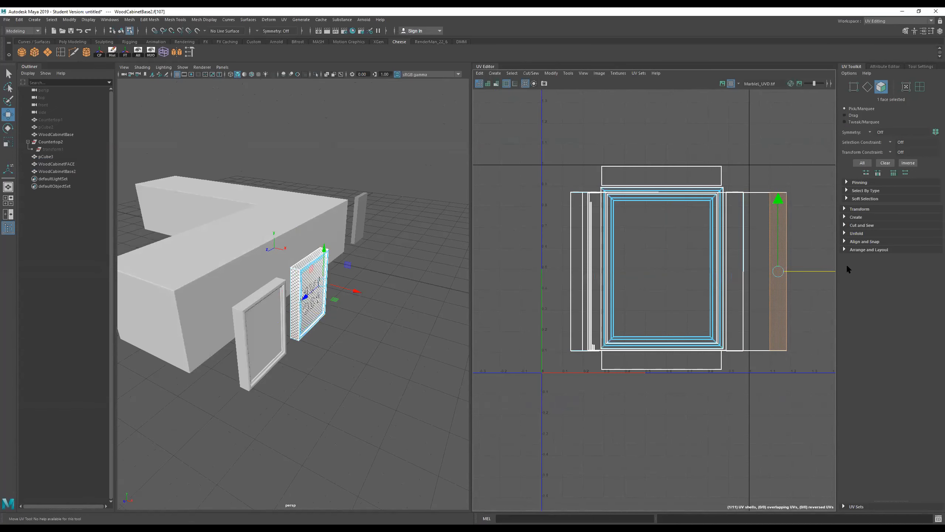
key("ctrl+z")
Step: Park the complete left wide strip beyond the right one and move the thin shells left, outside the tile
double_click(578, 305)
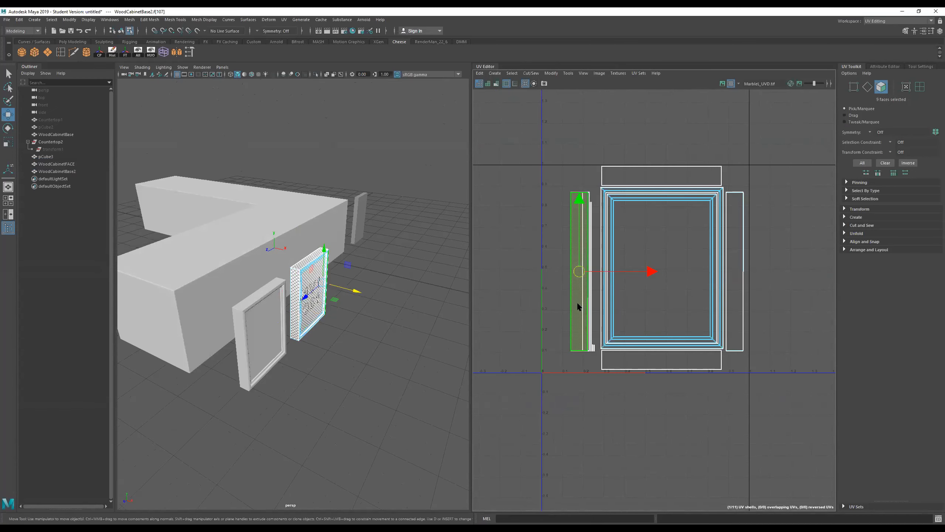
left_click_drag(649, 272, 836, 271)
left_click(544, 186)
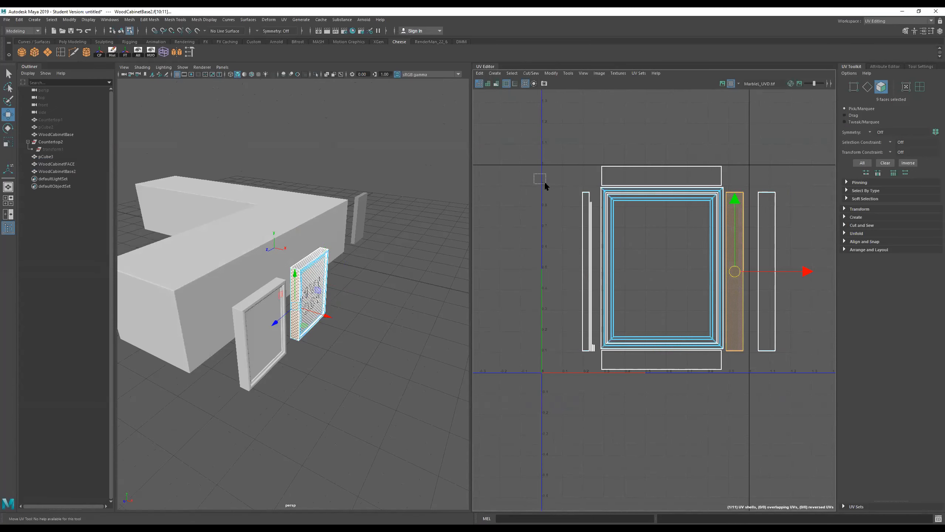
left_click_drag(596, 381, 596, 379)
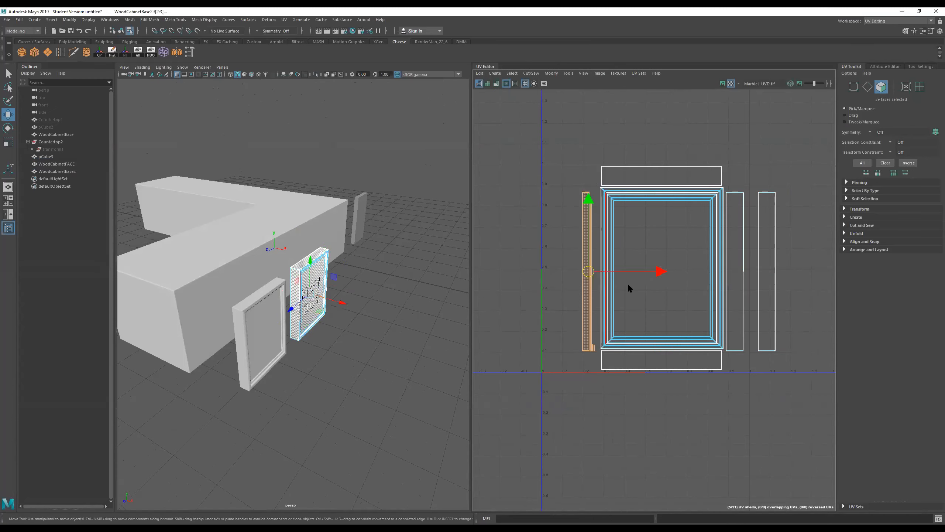
left_click_drag(660, 271, 574, 271)
Step: Place the inner right strip beside the frame shell's left edge and bring the thin shells back next to it
left_click(736, 221)
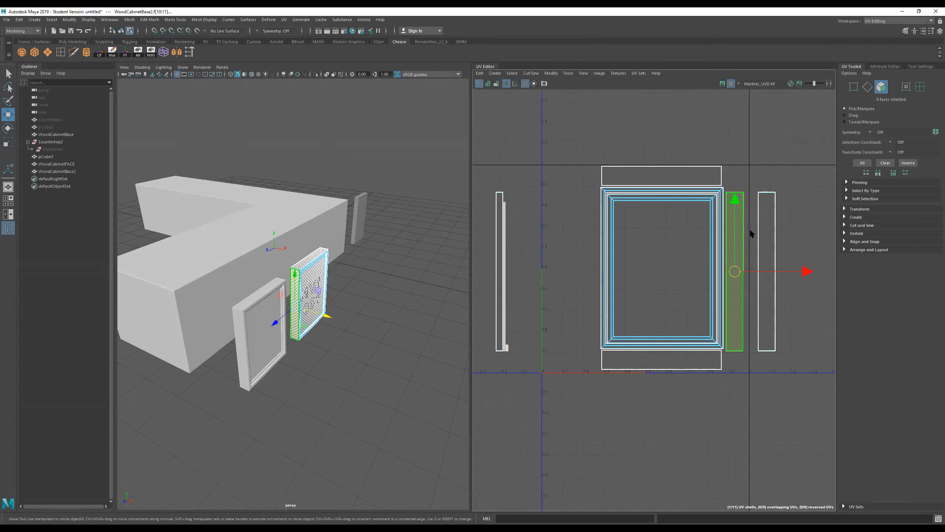
left_click_drag(806, 271, 663, 272)
left_click(502, 276)
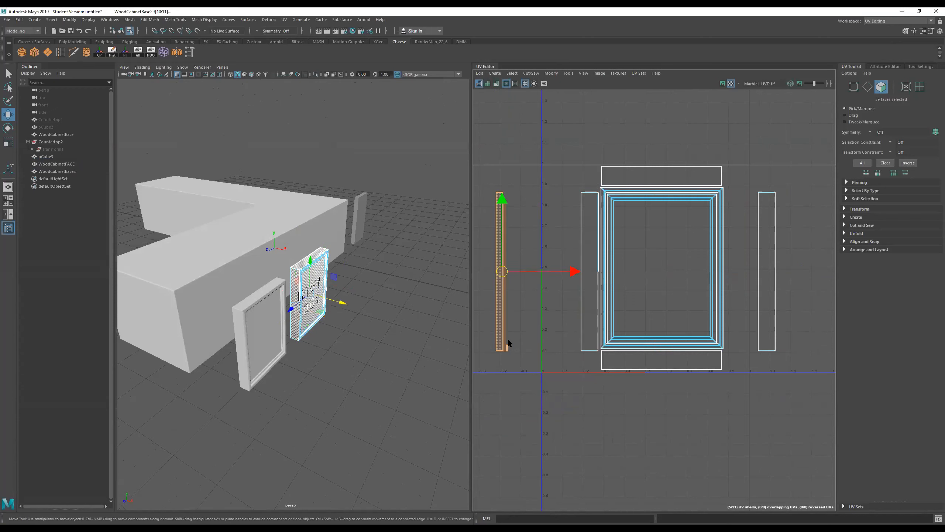
left_click_drag(554, 274, 622, 276)
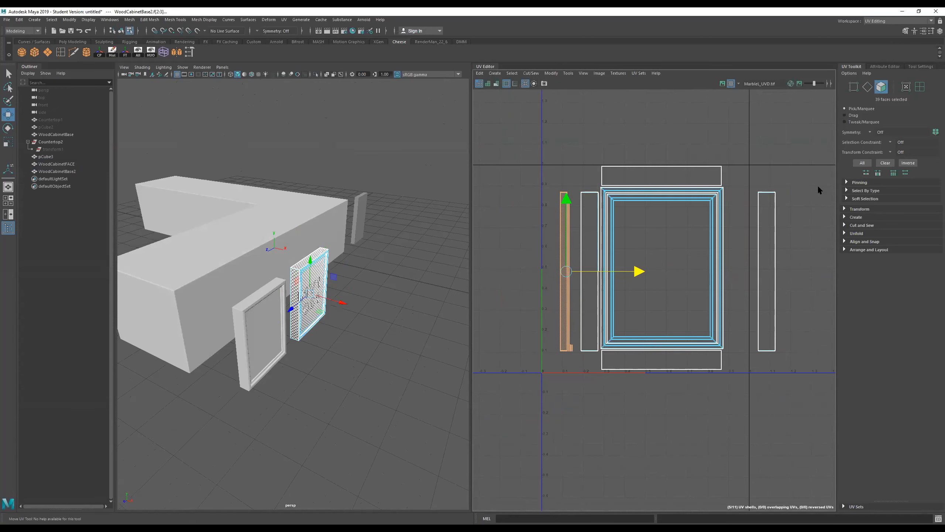
Step: Move the parked wide strip in against the frame shell's right edge
left_click_drag(754, 296, 763, 349)
left_click_drag(811, 267, 780, 272)
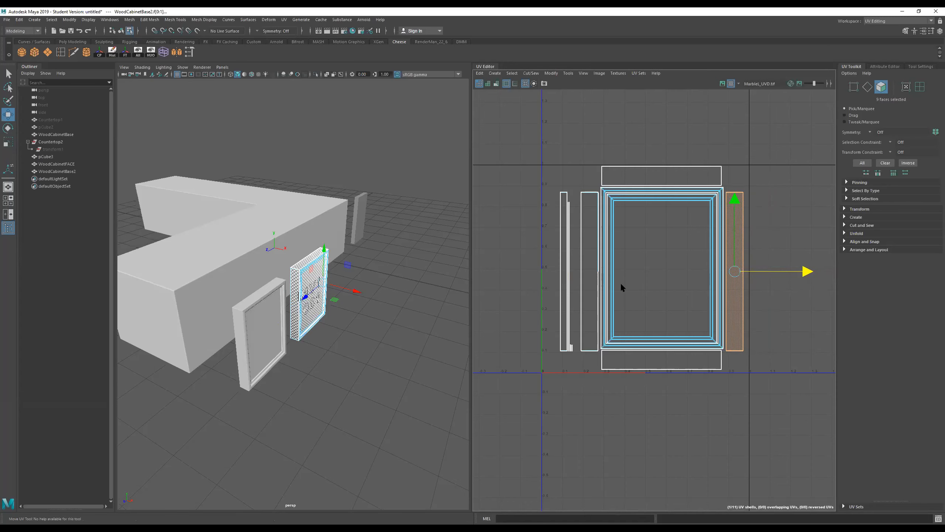
scroll(308, 282, "up", 10)
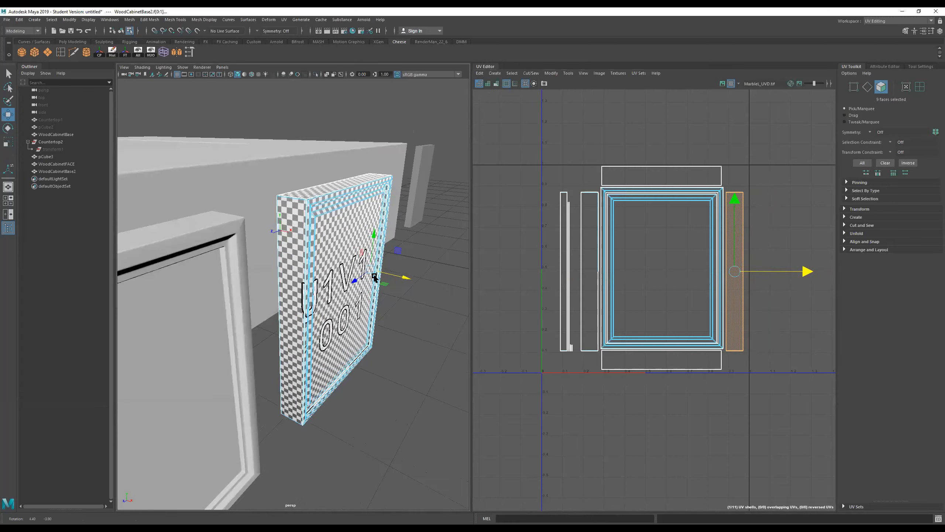
Step: Examine the checker pattern on the front, frame and sides of the WoodCabinetBase2 door for stretching
mouse_move(316, 281)
left_mouse_down("alt")
mouse_move(288, 271)
mouse_move(299, 278)
left_mouse_up("alt")
scroll(631, 250, "down", 4)
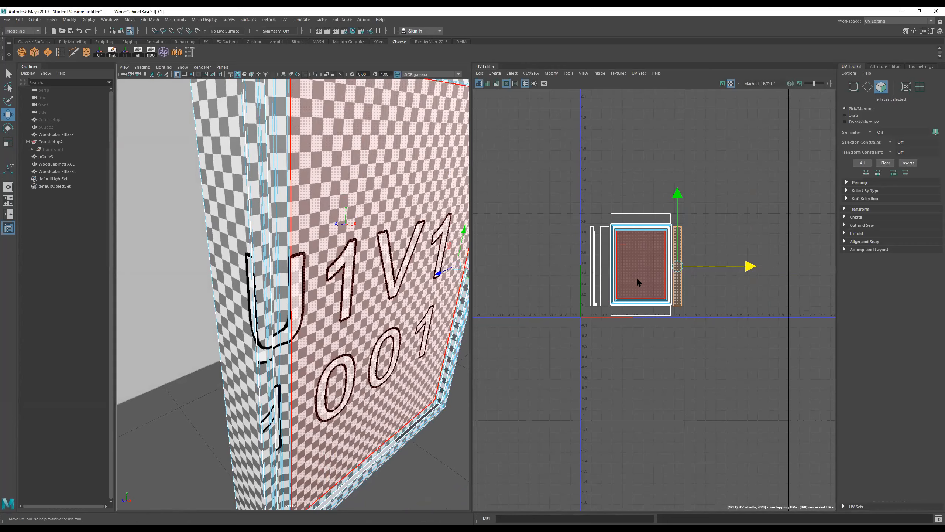
left_click_drag(303, 232, 258, 208, "alt")
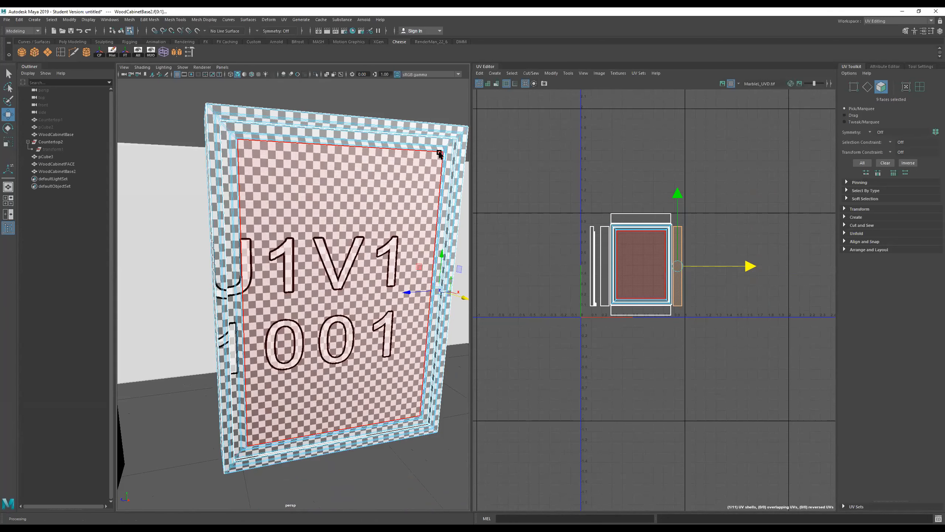
left_click_drag(341, 194, 291, 170, "alt")
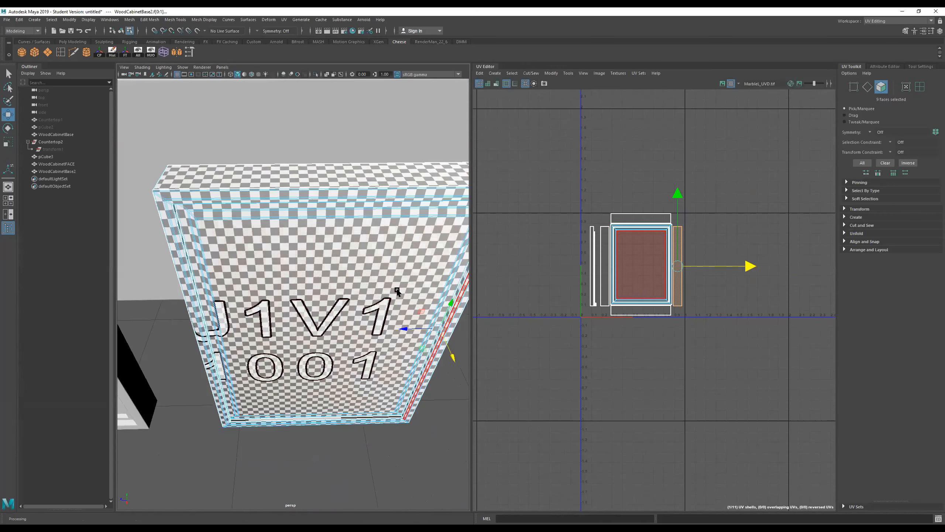
left_click_drag(353, 274, 356, 257, "alt")
right_click_drag(359, 259, 247, 277, "alt")
right_click_drag(388, 253, 242, 261, "alt")
left_click_drag(302, 248, 302, 281, "alt")
Step: Return to object mode, select WoodCabinetBase and switch to the Maya Classic workspace
double_click(296, 240)
right_click_drag(288, 224, 406, 126)
left_click(405, 127)
left_click(291, 221)
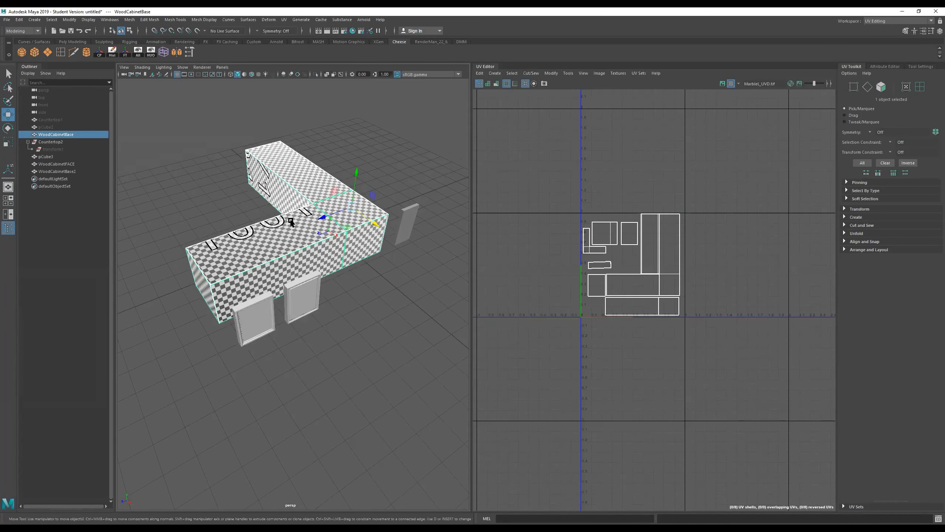
right_click_drag(290, 223, 342, 417)
left_click(911, 20)
left_click(895, 66)
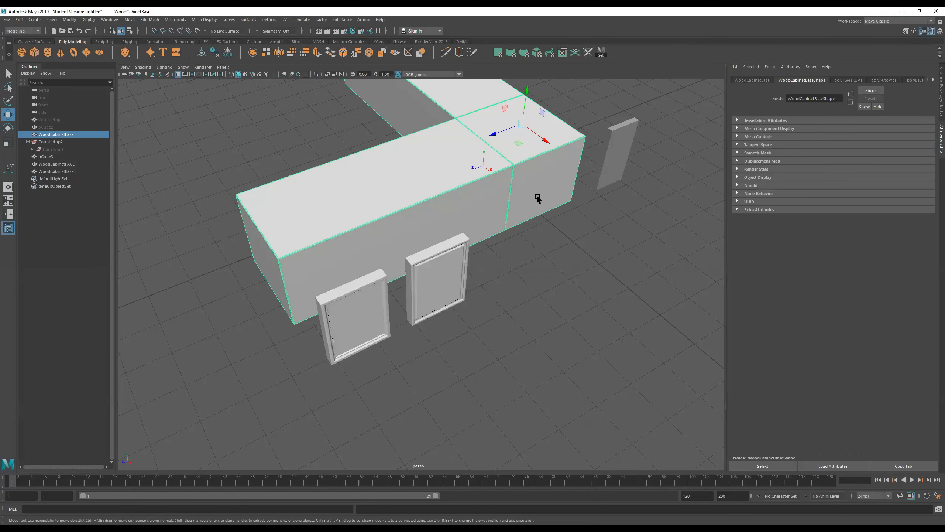
Step: Review the existing materials offered for WoodCabinetBase and display the scene with its texture maps
left_click_drag(538, 198, 461, 215, "alt")
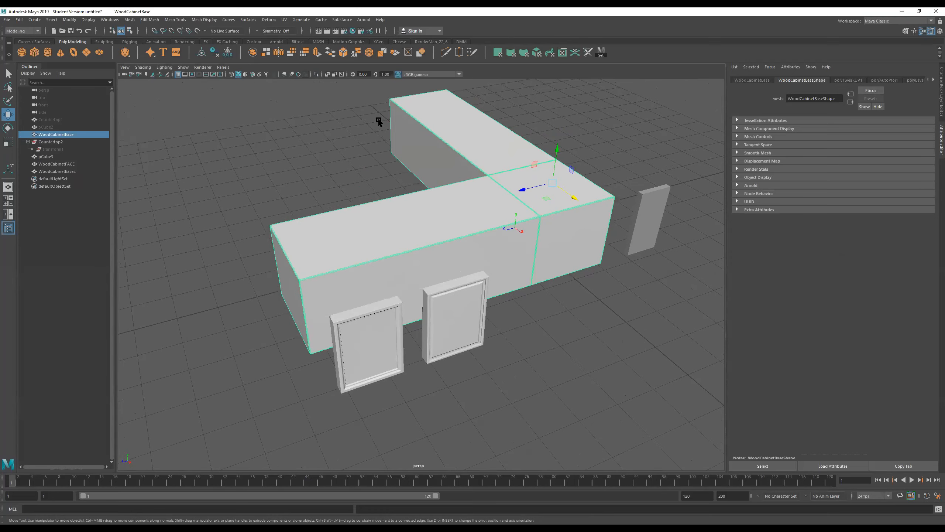
left_click(244, 175)
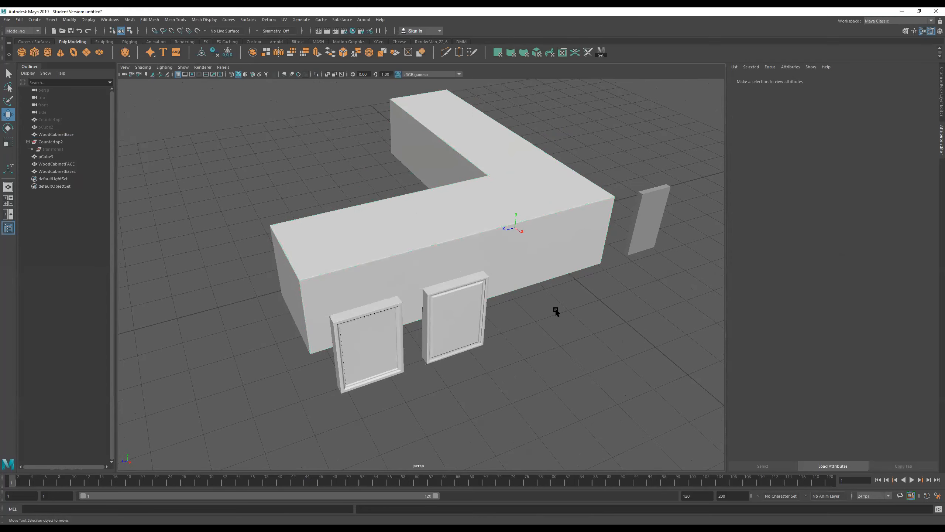
left_click(428, 238)
left_click_drag(480, 262, 468, 229, "alt")
right_click_drag(468, 228, 518, 430)
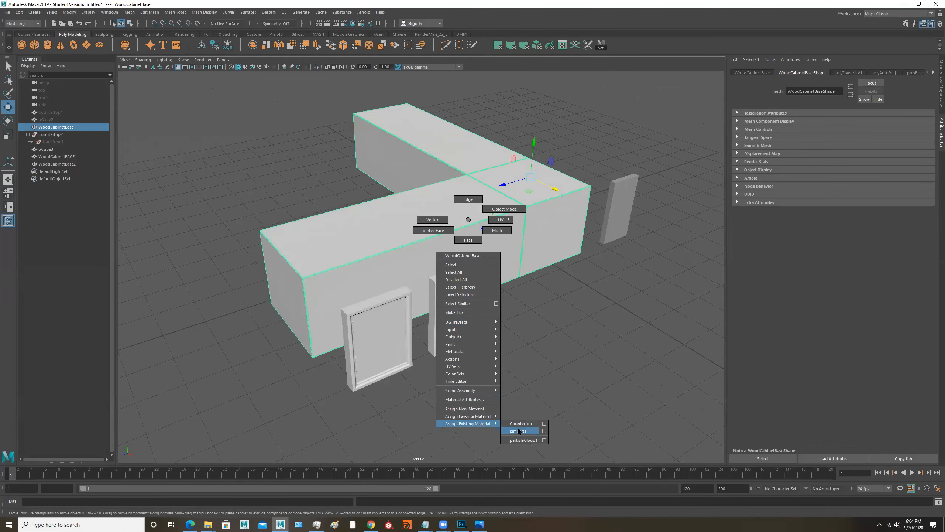
left_click(555, 330)
left_click(468, 257)
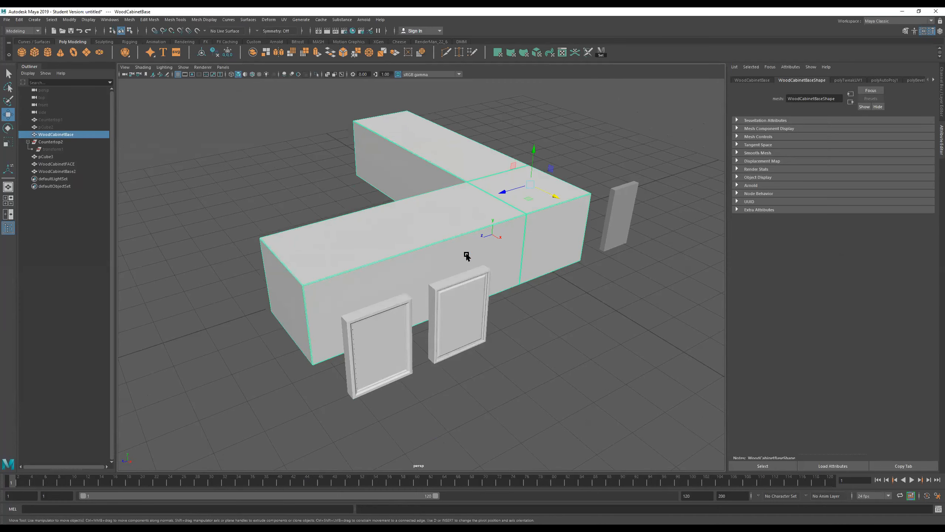
key("6")
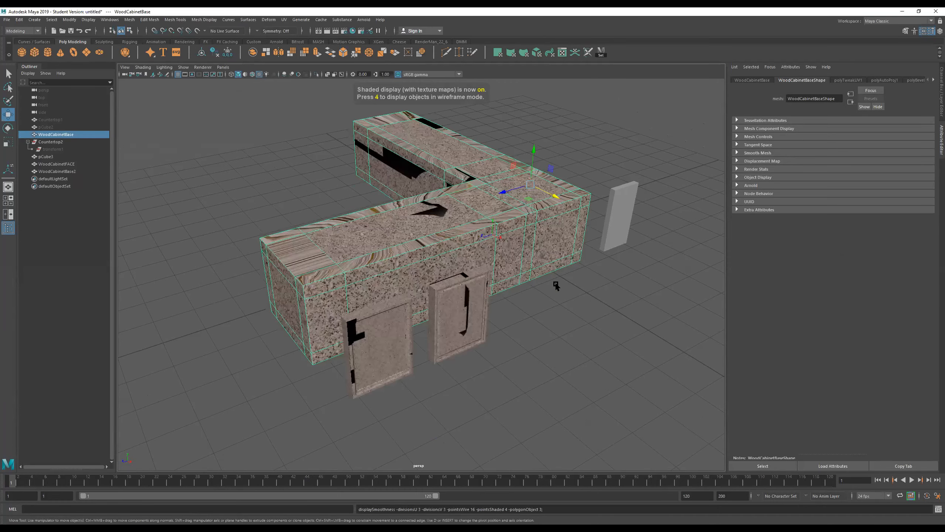
Step: Examine the stone texture across the top, front and end faces of WoodCabinetBase
left_click_drag(467, 279, 469, 301, "alt")
scroll(430, 249, "up", 2)
left_click_drag(449, 246, 572, 313, "alt")
left_click_drag(478, 329, 394, 270, "alt")
scroll(517, 355, "up", 3)
left_click_drag(534, 295, 405, 308, "alt")
scroll(400, 308, "down", 1)
left_click_drag(561, 309, 686, 349, "alt")
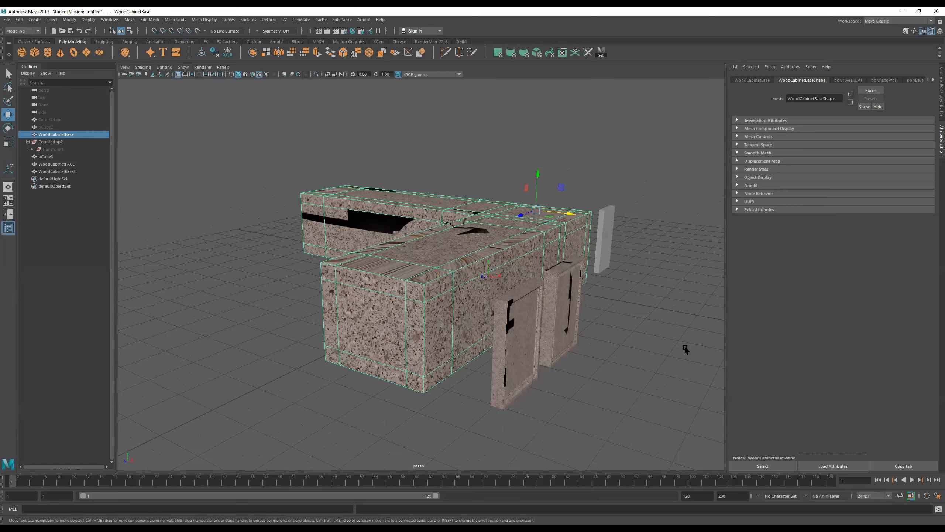
Step: Turn off smooth mesh preview for WoodCabinetBase and display its texture maps again
key("5")
mouse_move(572, 295)
left_mouse_down("alt")
mouse_move(510, 255)
mouse_move(519, 211)
left_mouse_up("alt")
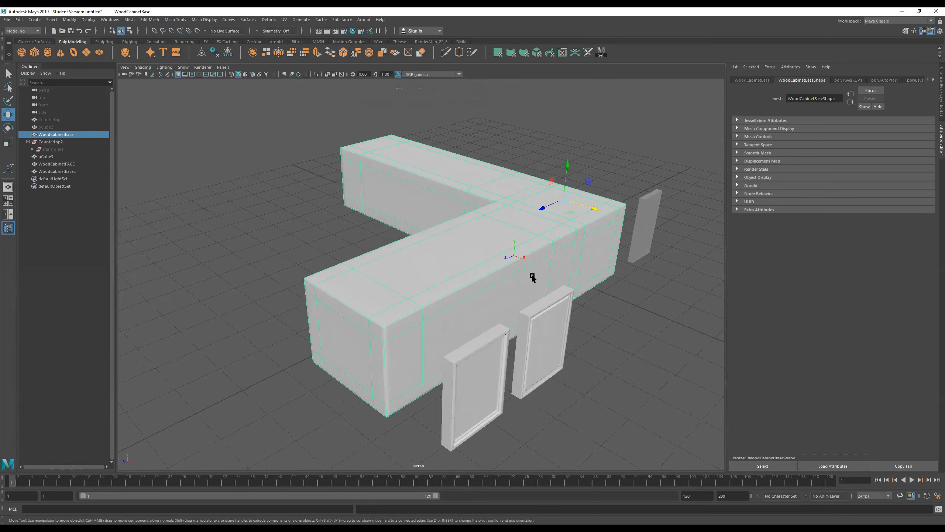
key("1")
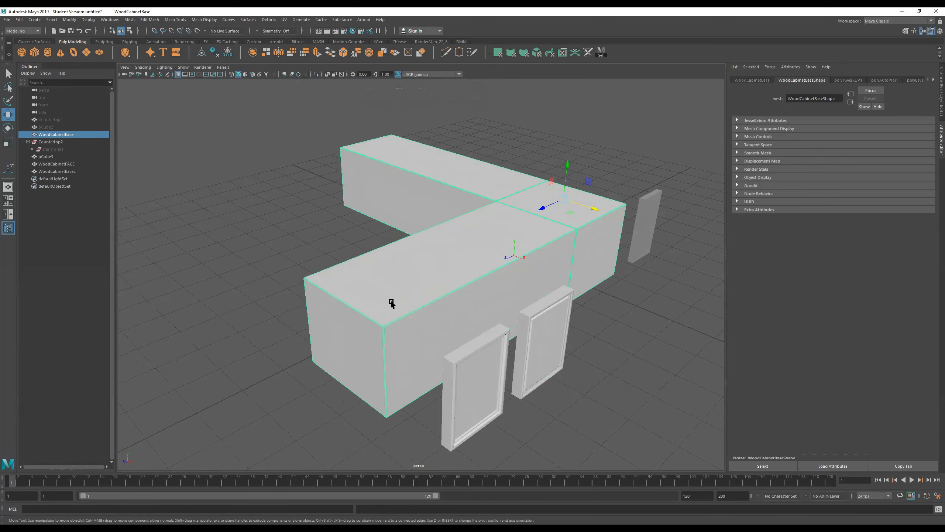
key("6")
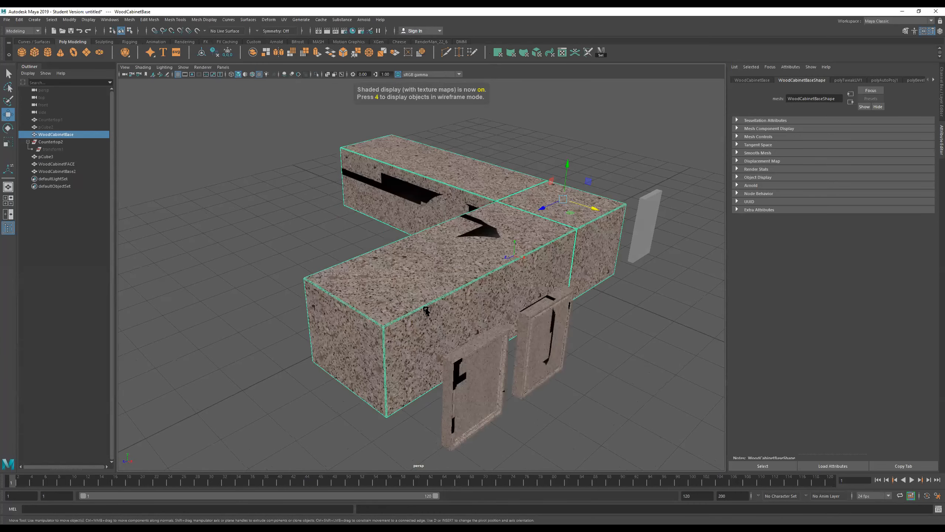
Step: Compare the scale of the stone texture on the cabinet base with that on the two doors
scroll(525, 325, "up", 4)
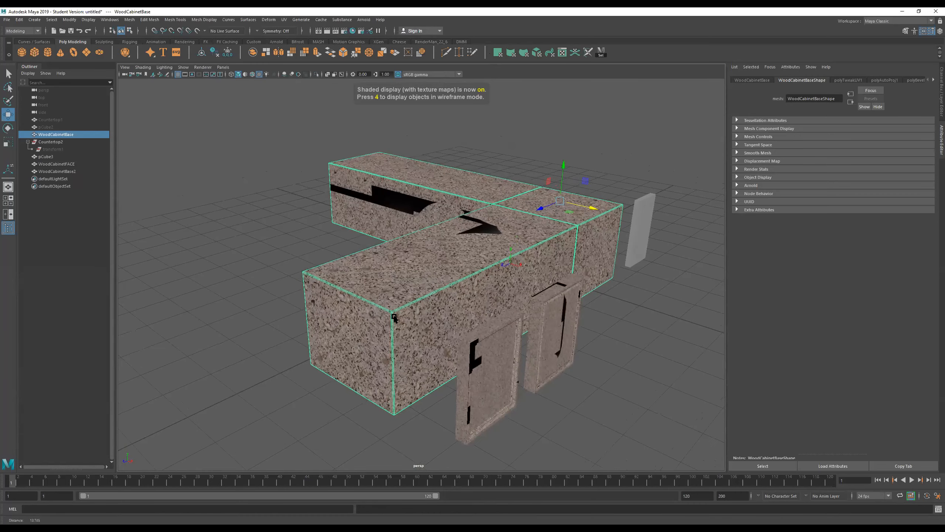
middle_click_drag(485, 290, 508, 278, "alt")
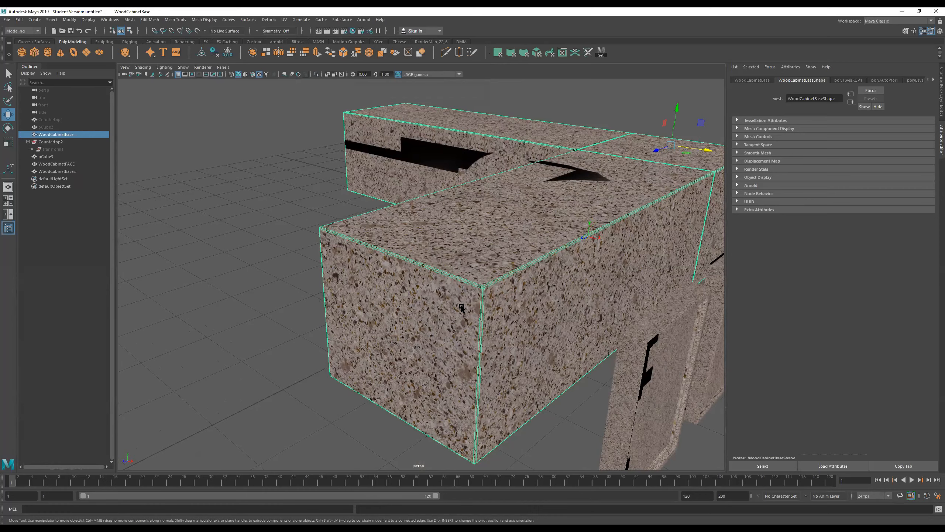
left_click_drag(543, 318, 560, 380, "alt")
middle_click_drag(539, 311, 519, 216, "alt")
left_click(514, 334)
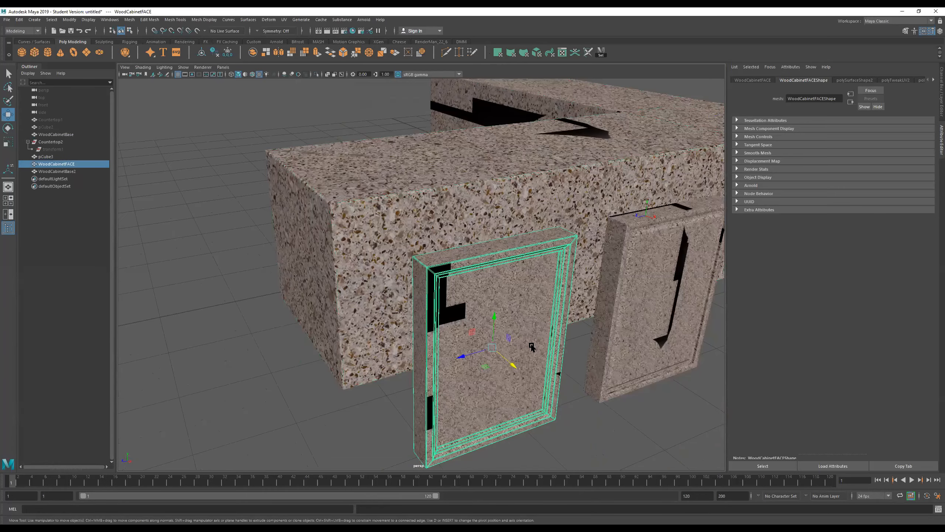
left_click_drag(532, 347, 515, 298, "alt")
left_click(547, 360)
left_click_drag(547, 357, 567, 357, "alt")
left_click_drag(638, 287, 619, 282, "alt")
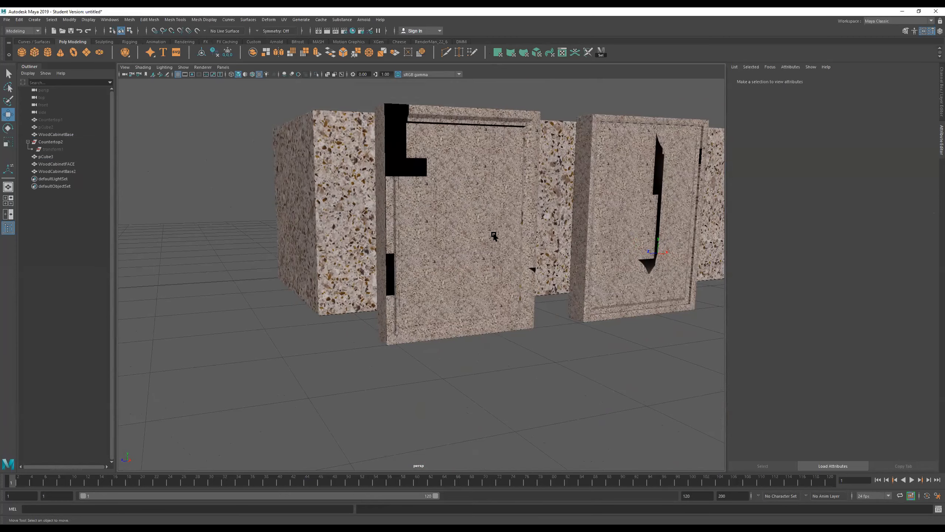
left_click_drag(339, 222, 283, 263, "alt")
scroll(404, 201, "down", 5)
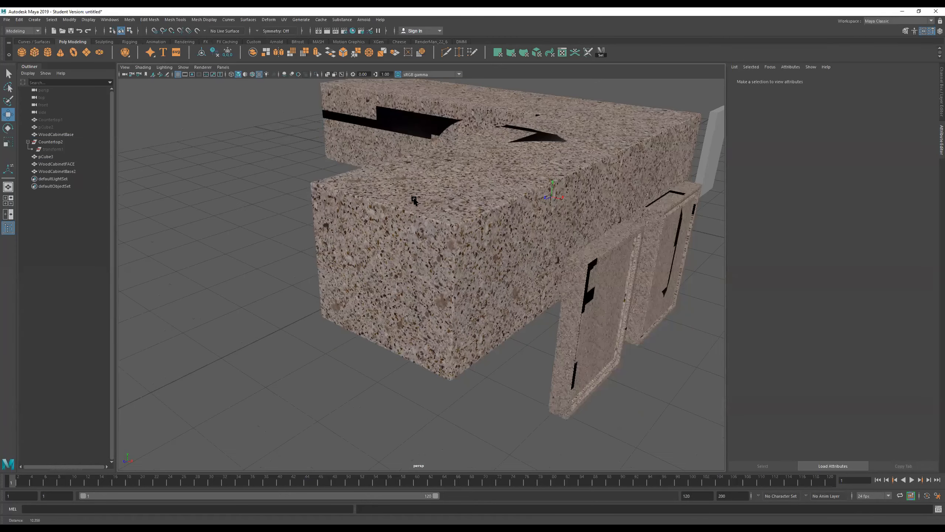
scroll(441, 256, "down", 2)
scroll(605, 93, "up", 3)
left_click_drag(460, 250, 517, 175, "alt")
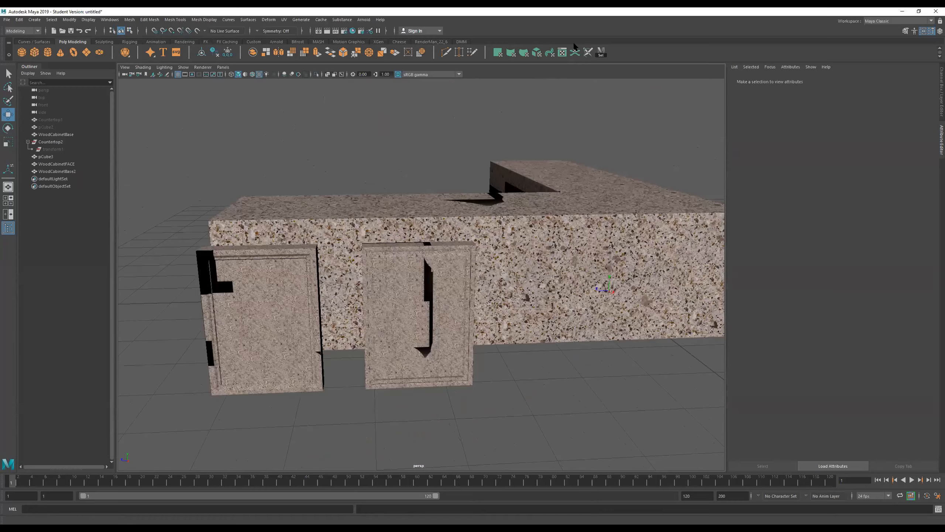